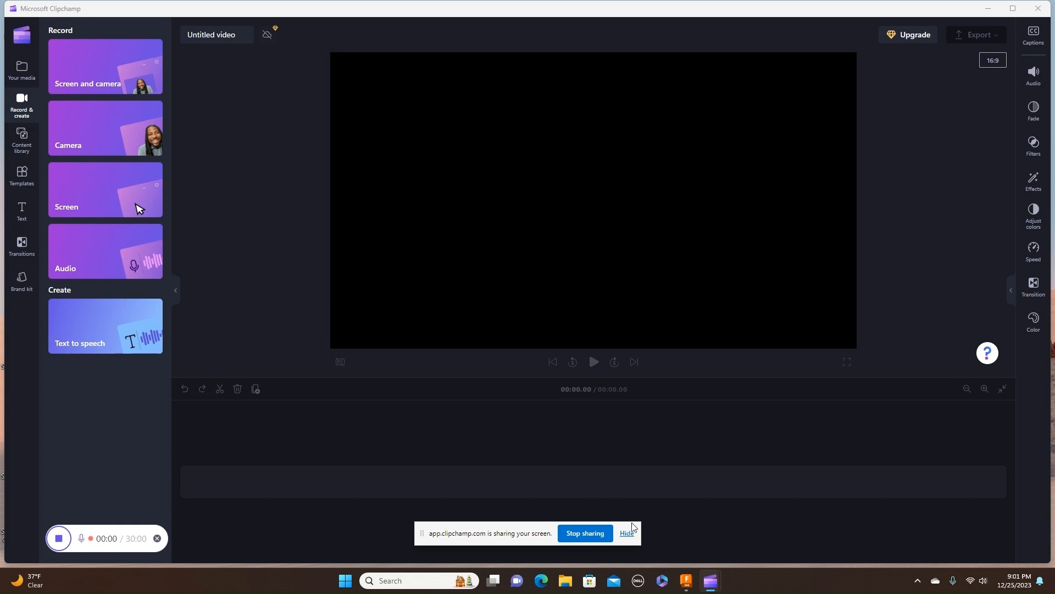
Switch to Autodesk Fusion 360 and open the F-104 design from the editable documents.
left_click(627, 533)
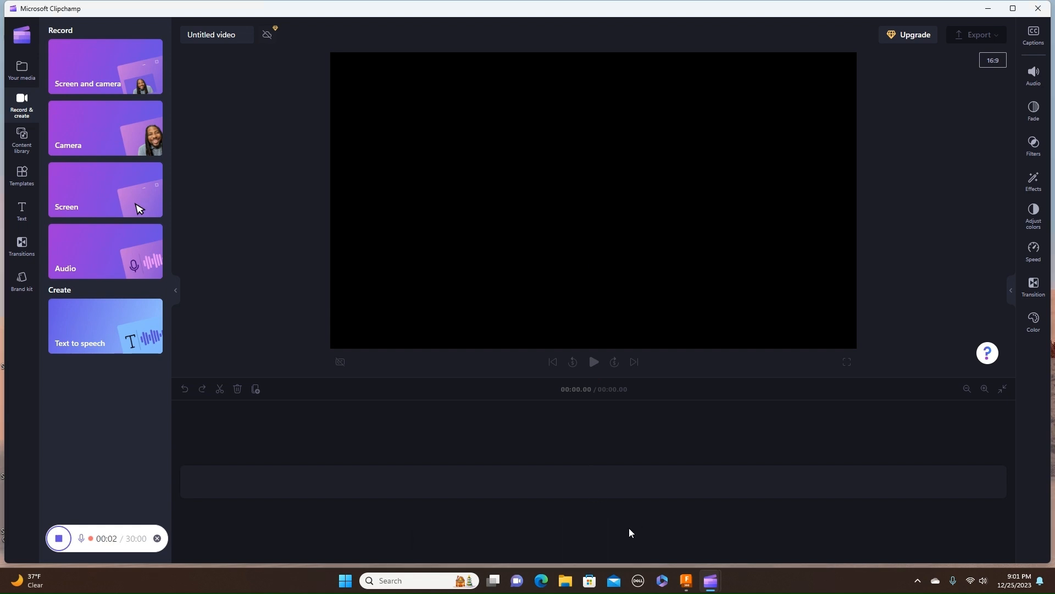
left_click(685, 581)
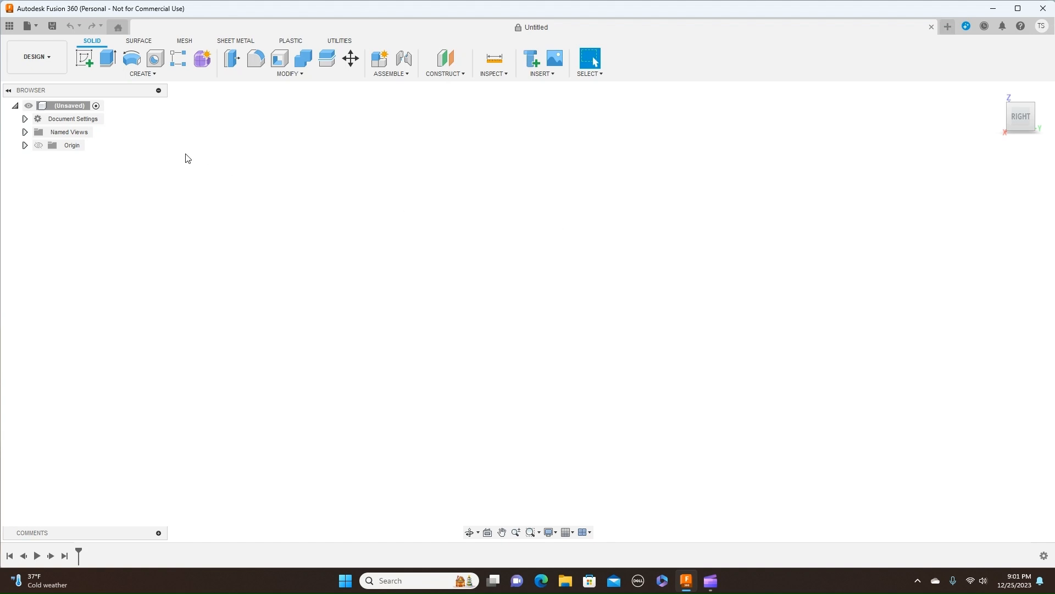
left_click(10, 31)
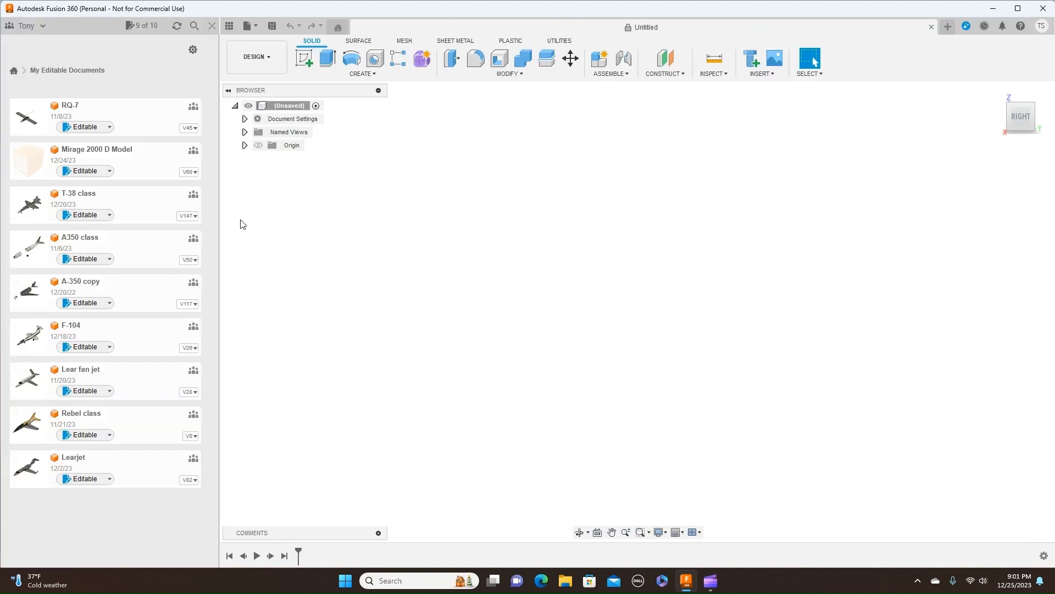
double_click(146, 338)
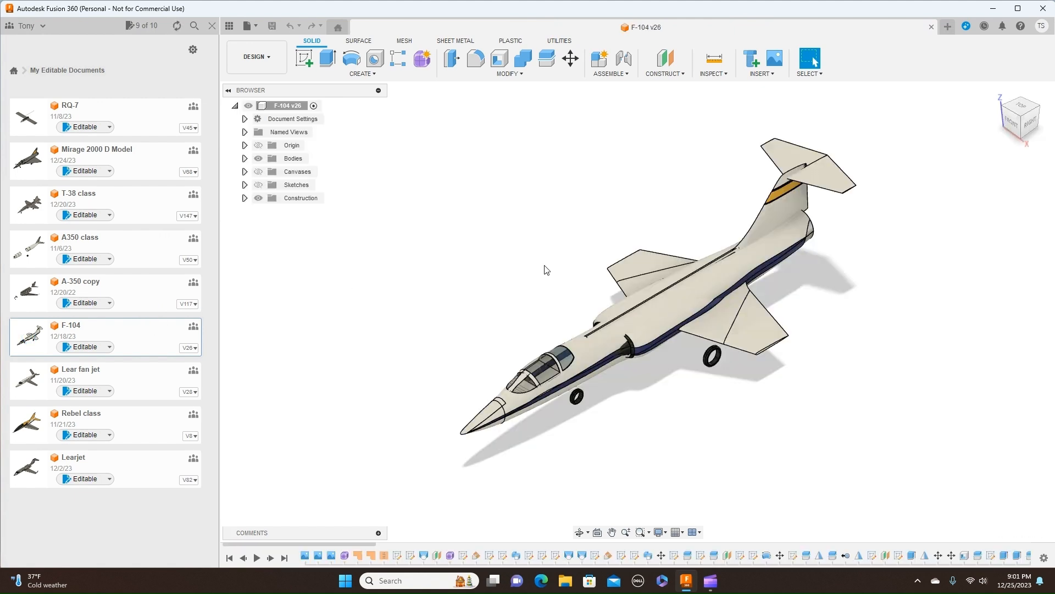
left_click(211, 25)
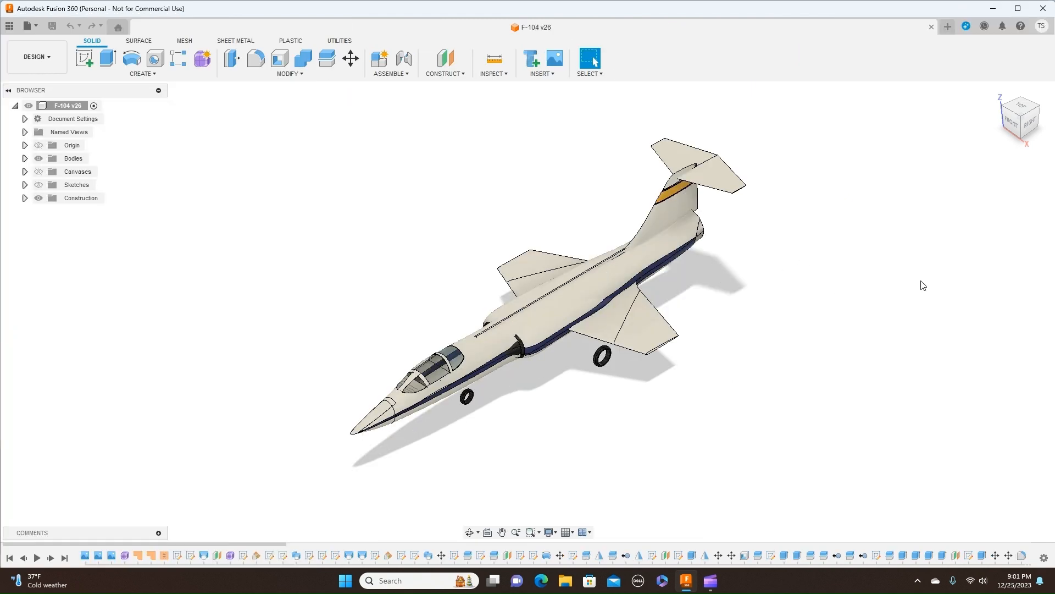
Examine the F-104 model from several angles, including its rendered appearance in the Render workspace.
left_click(1016, 120)
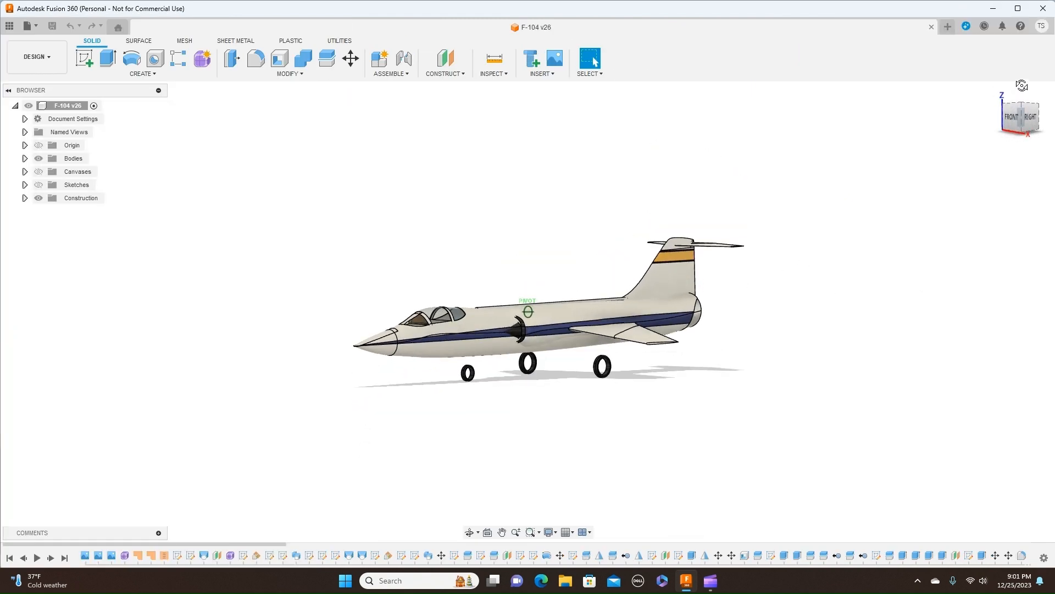
left_click_drag(1022, 91, 1040, 110)
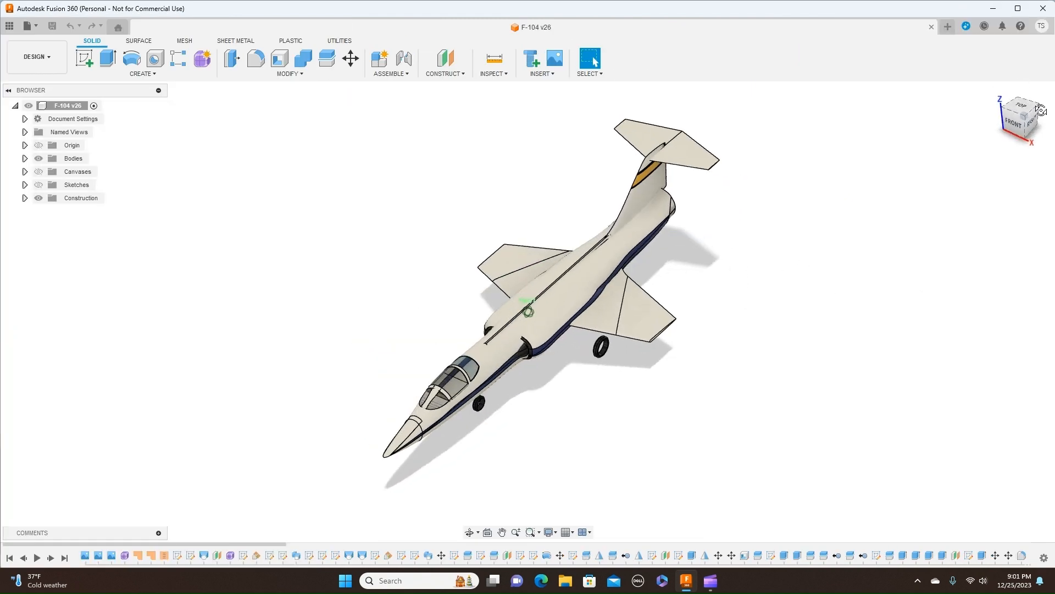
left_click(51, 55)
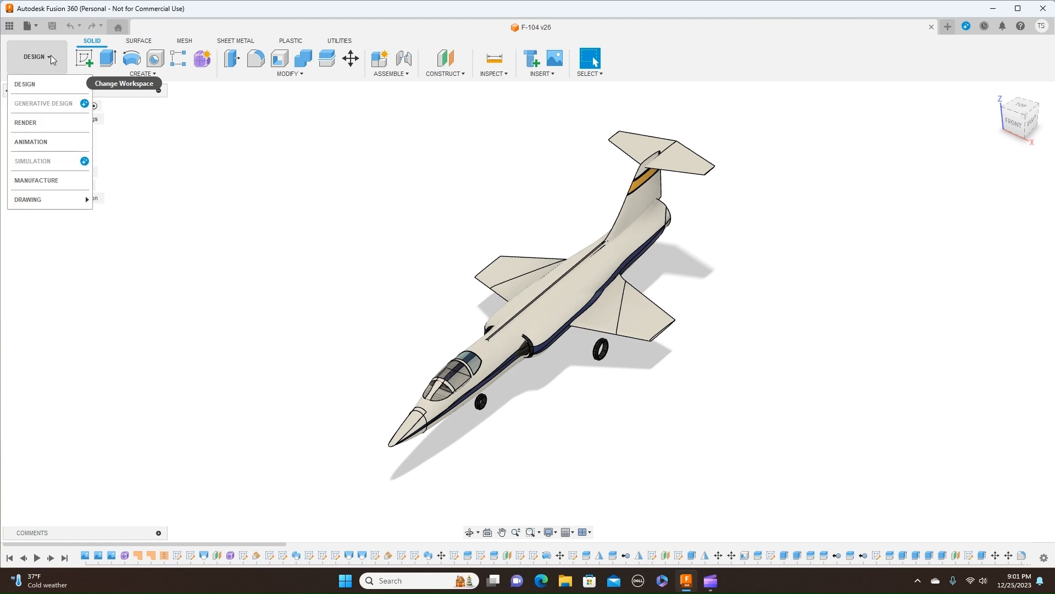
left_click(37, 123)
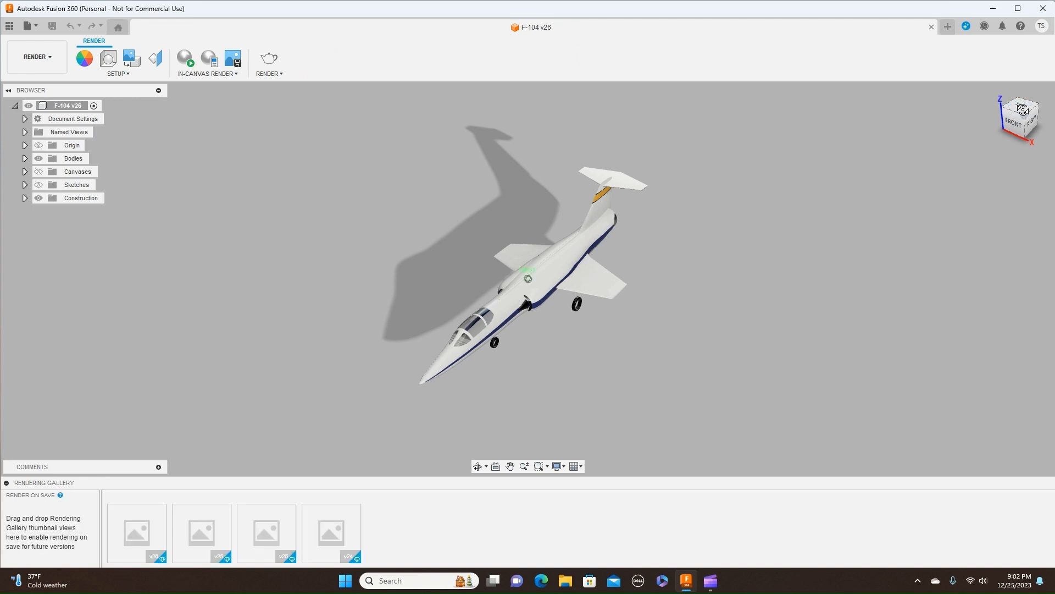
left_click_drag(1024, 117, 1027, 86)
scroll(841, 200, "up", 5)
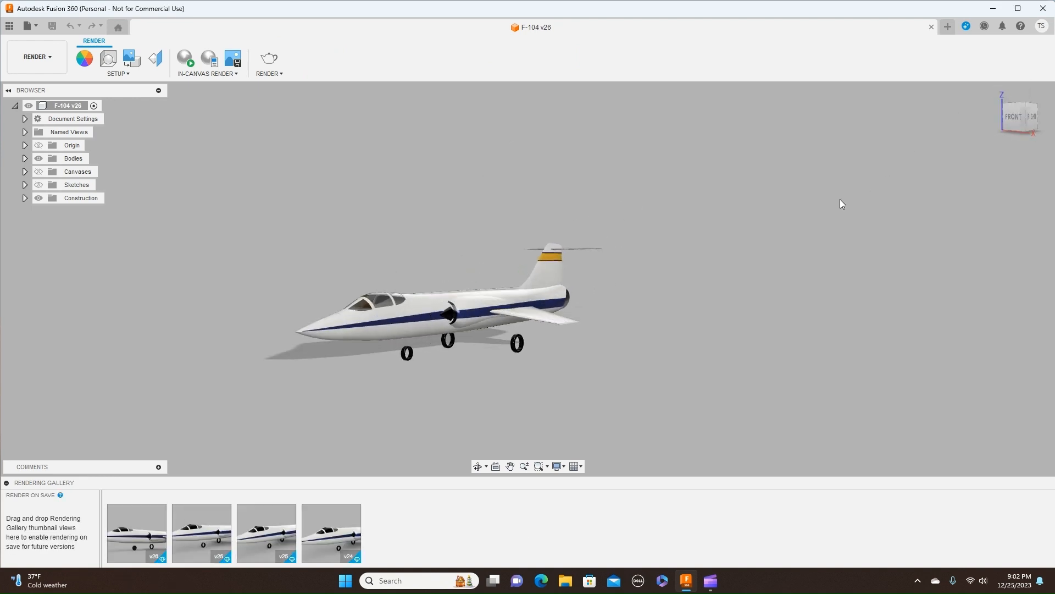
middle_click_drag(806, 218, 914, 155)
scroll(883, 167, "up", 4)
middle_click_drag(756, 244, 902, 196)
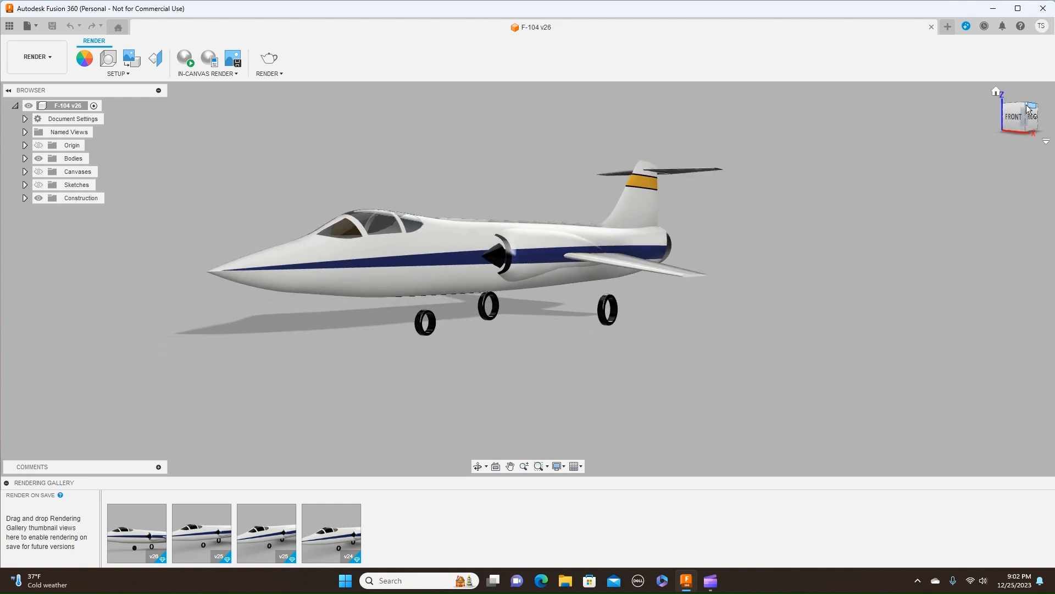
mouse_move(1023, 110)
left_mouse_down()
mouse_move(1023, 131)
mouse_move(994, 117)
mouse_move(942, 131)
mouse_move(905, 122)
mouse_move(940, 135)
mouse_move(999, 117)
mouse_move(1026, 129)
left_mouse_up()
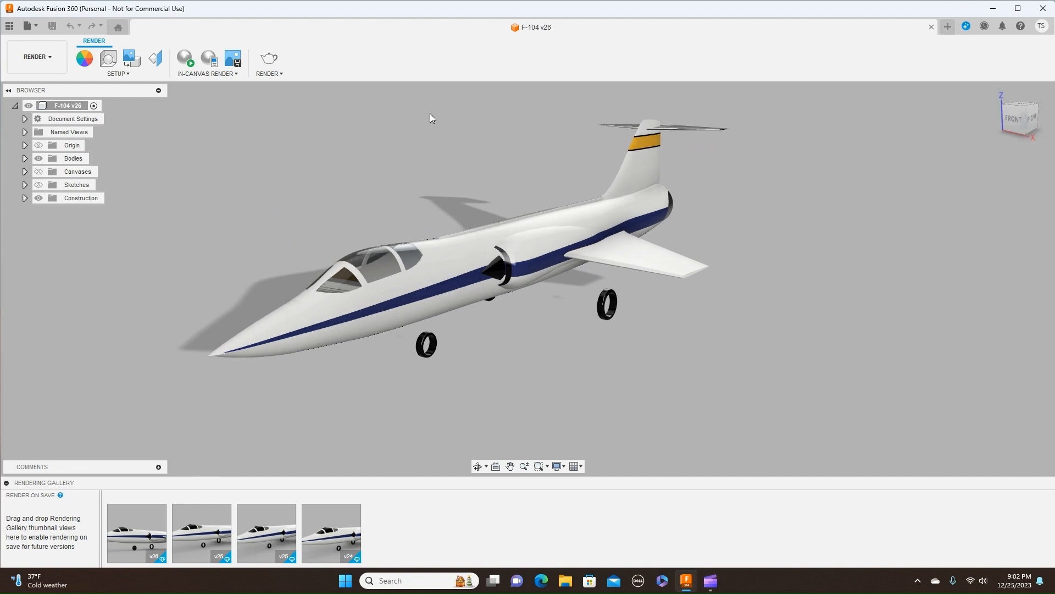
Return to the Design workspace and close the F-104 design.
left_click(49, 61)
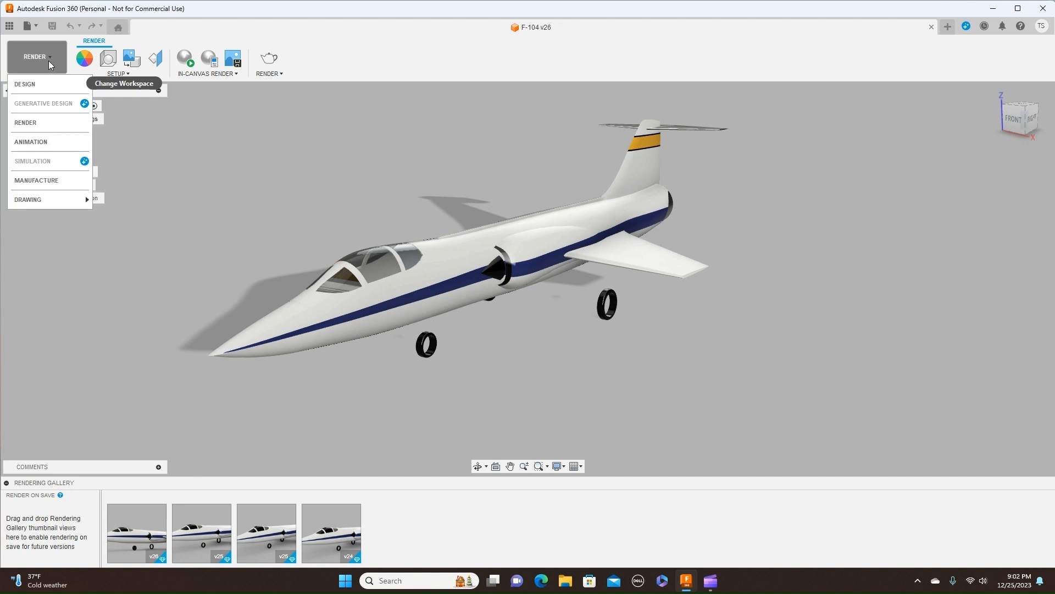
left_click(52, 84)
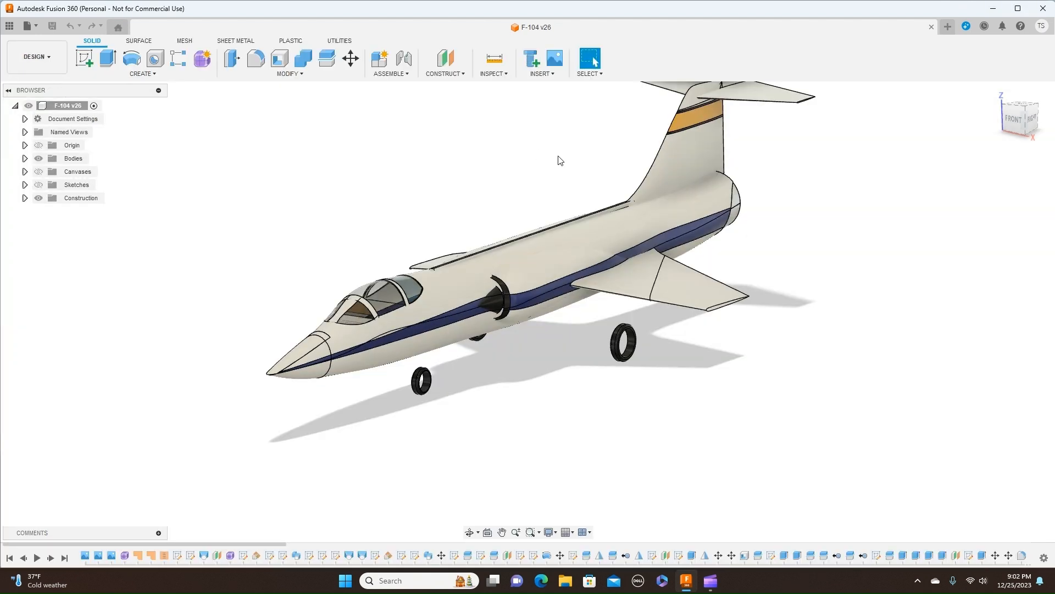
left_click(932, 28)
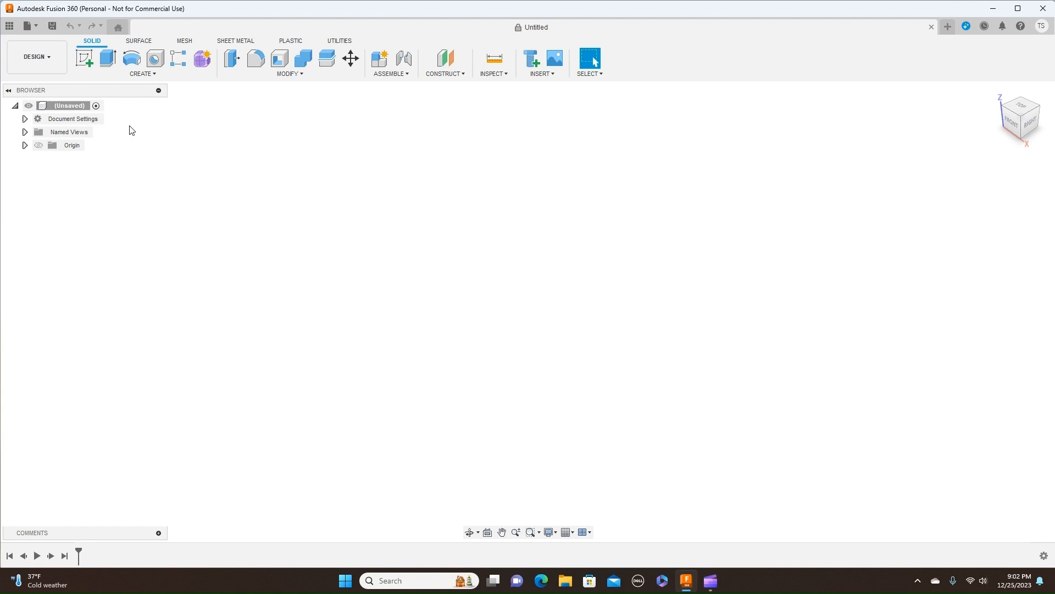
Create a new empty design and close the earlier untitled one.
left_click(36, 26)
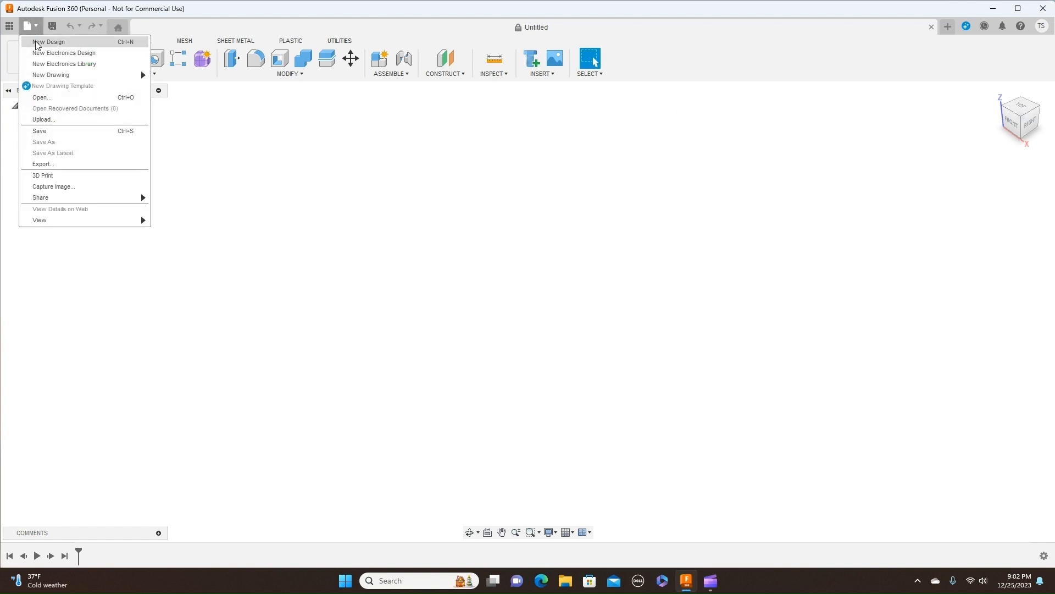
left_click(49, 42)
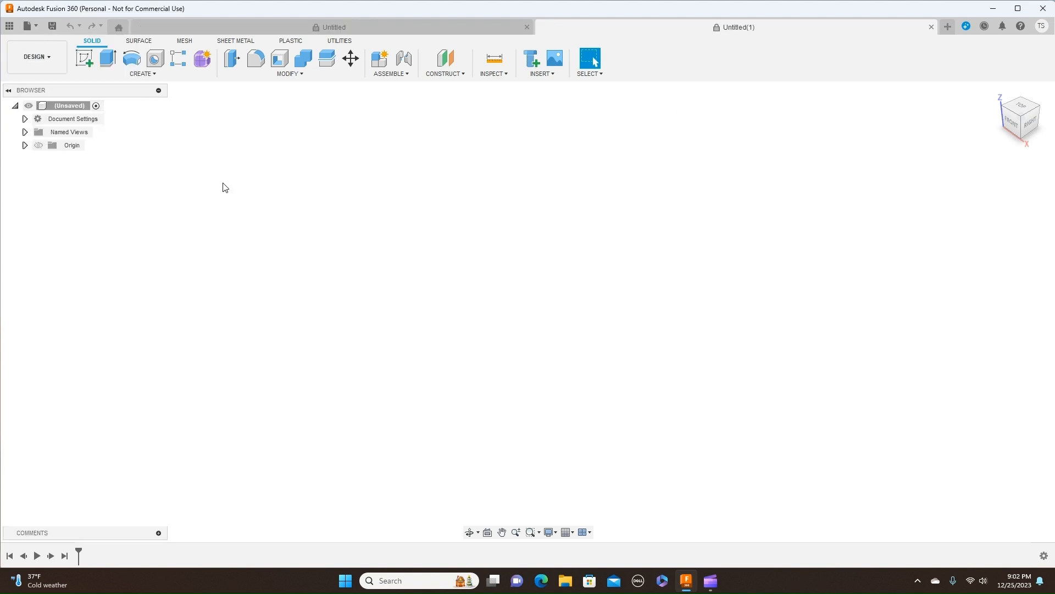
left_click(527, 28)
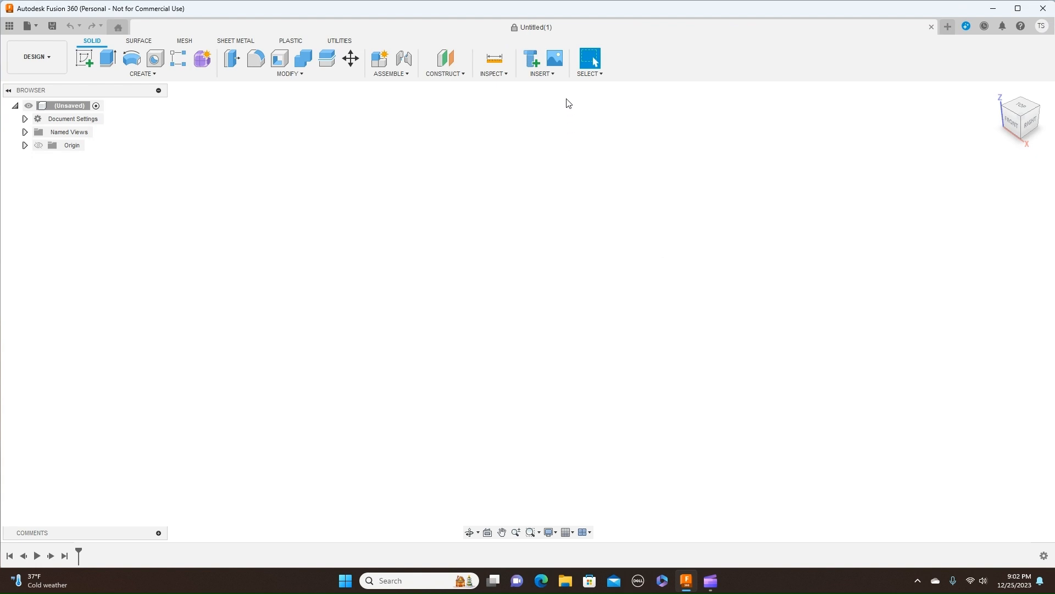
Insert the image F-104 good.jpg from the computer as a canvas on the YZ plane.
left_click(555, 76)
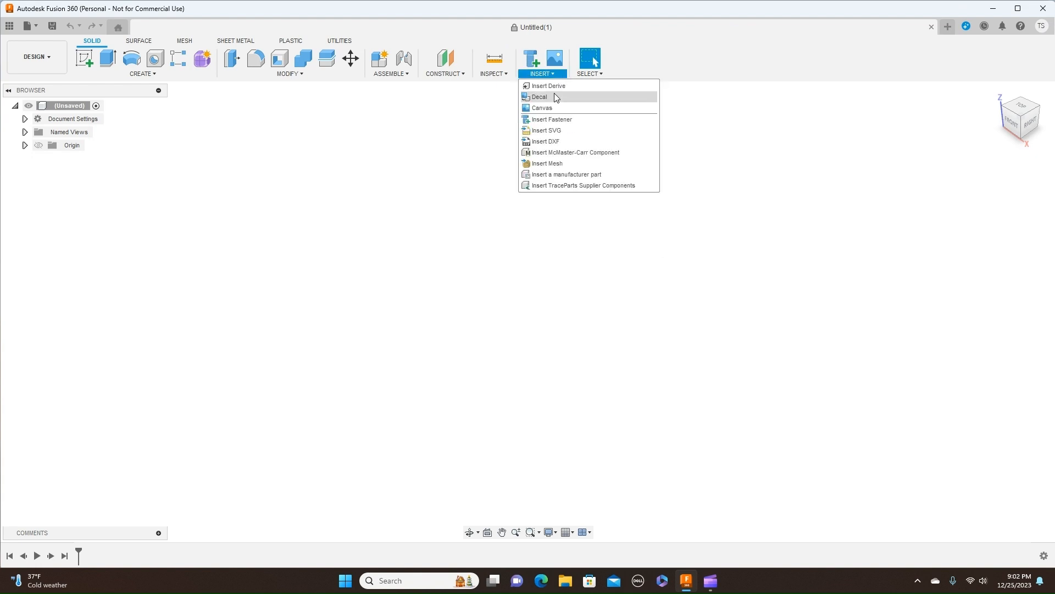
left_click(552, 108)
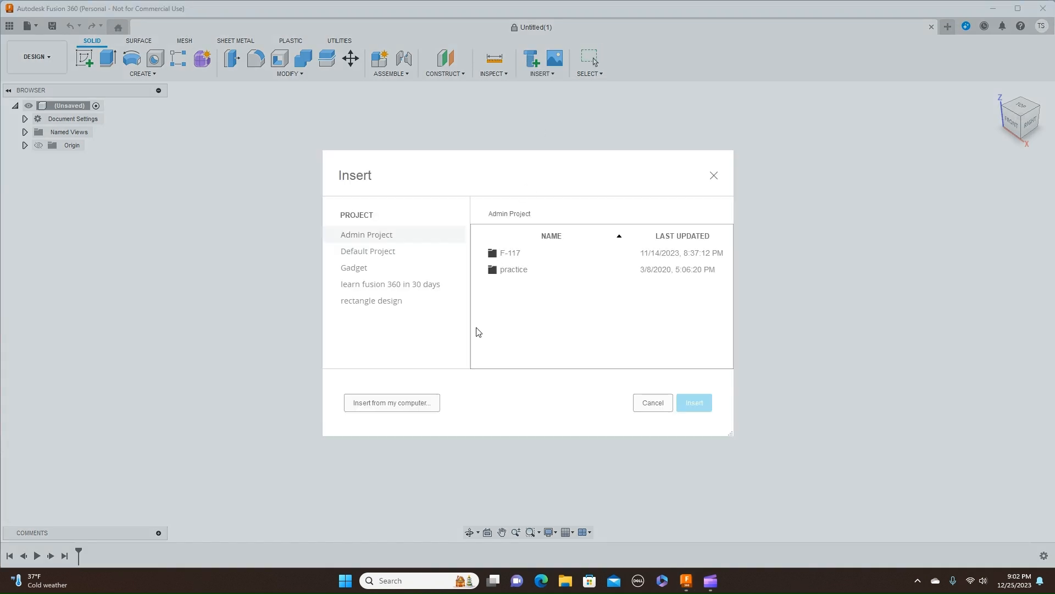
left_click(392, 403)
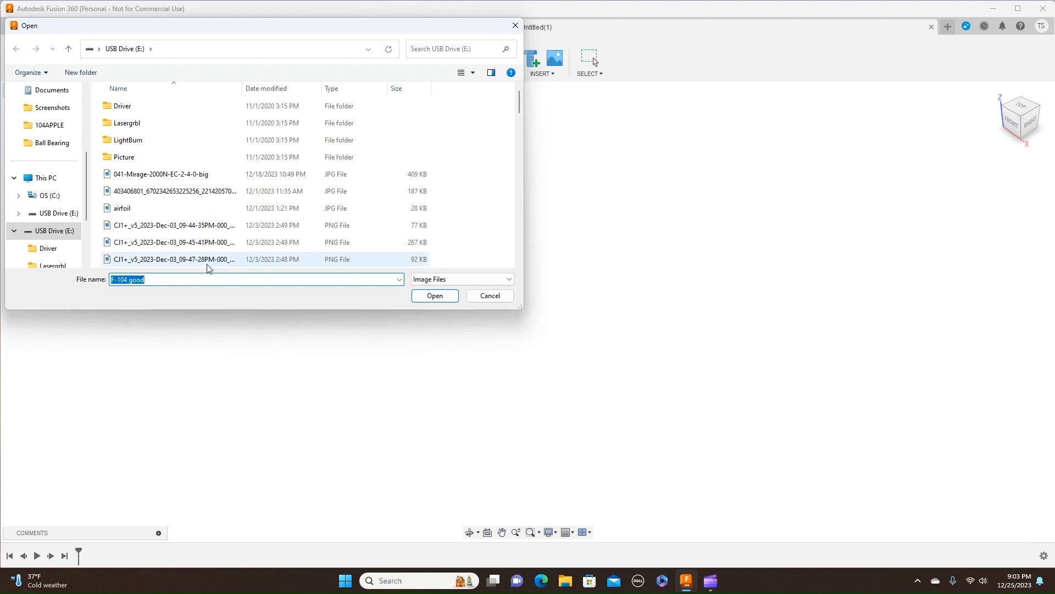
left_click(440, 297)
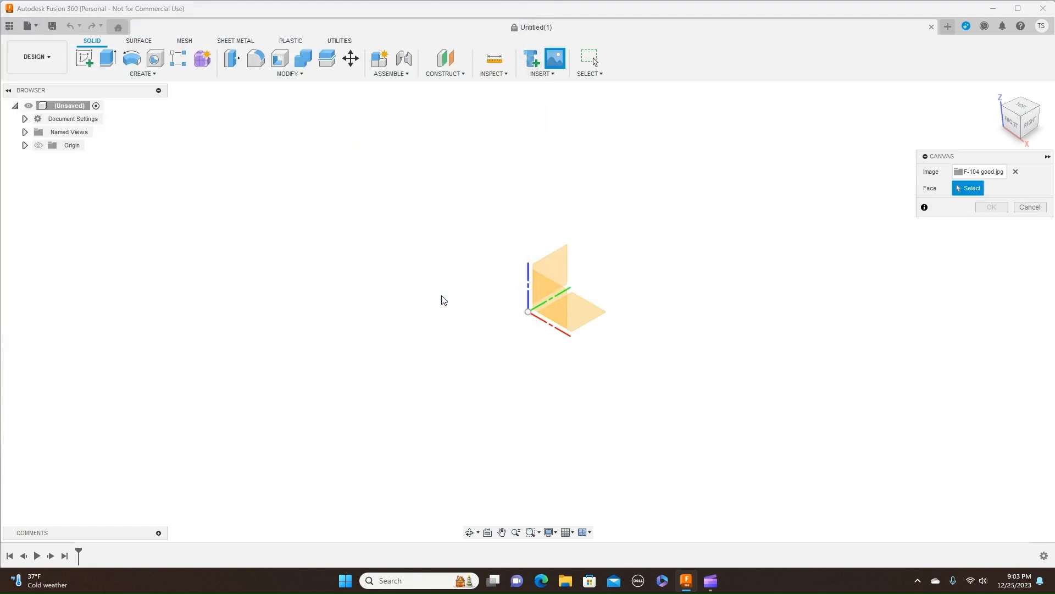
left_click(562, 268)
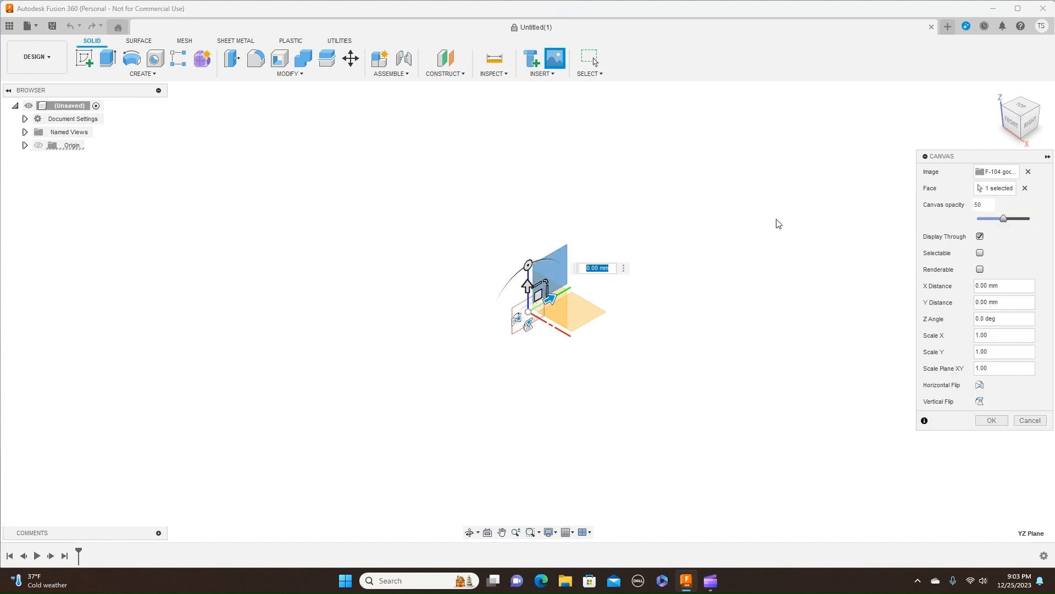
Enlarge the canvas uniformly to a plane scale of about 10.26, viewed from the right, and accept it.
left_click(1039, 126)
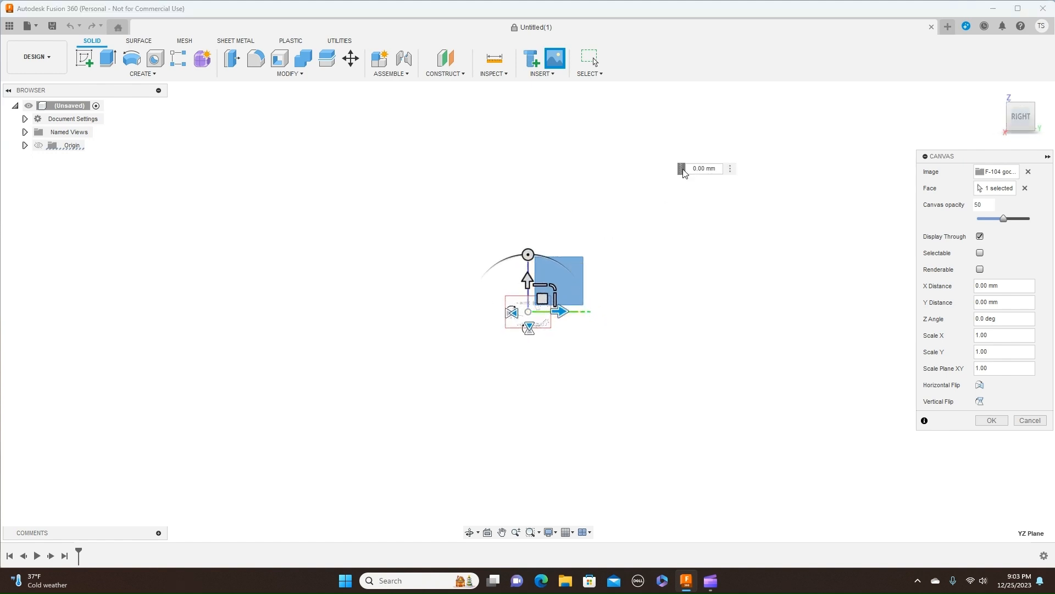
left_click_drag(561, 296, 621, 208)
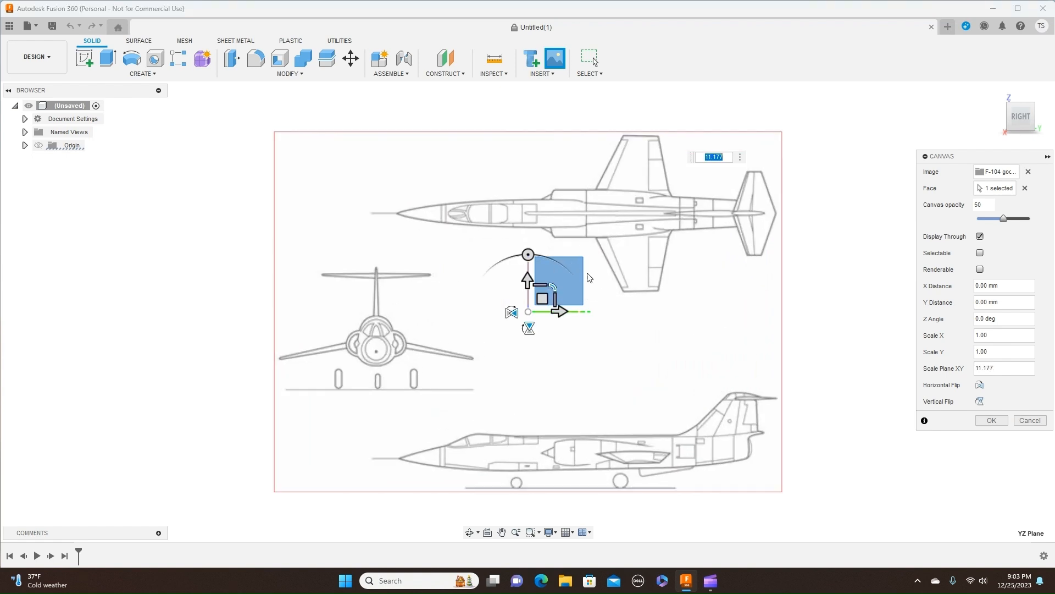
left_click_drag(556, 286, 554, 288)
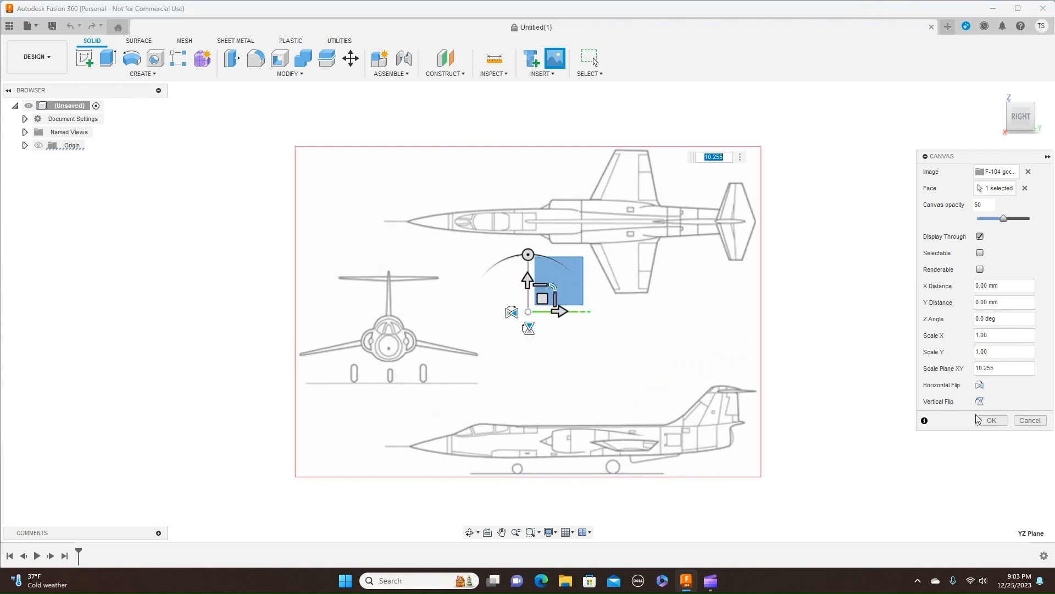
left_click(992, 420)
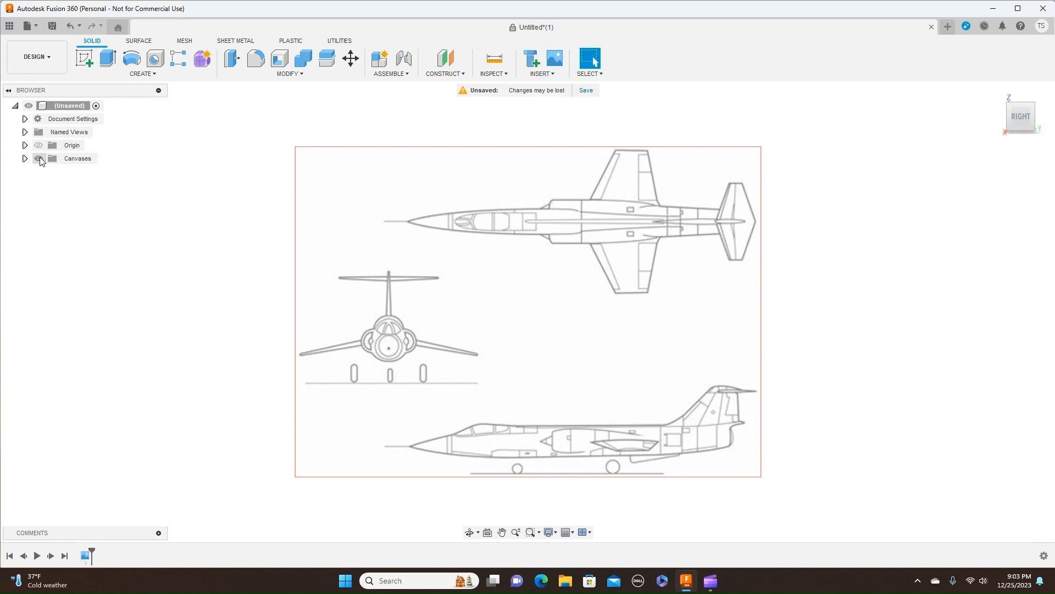
Rename the F-104 good canvas as Side.
left_click(25, 159)
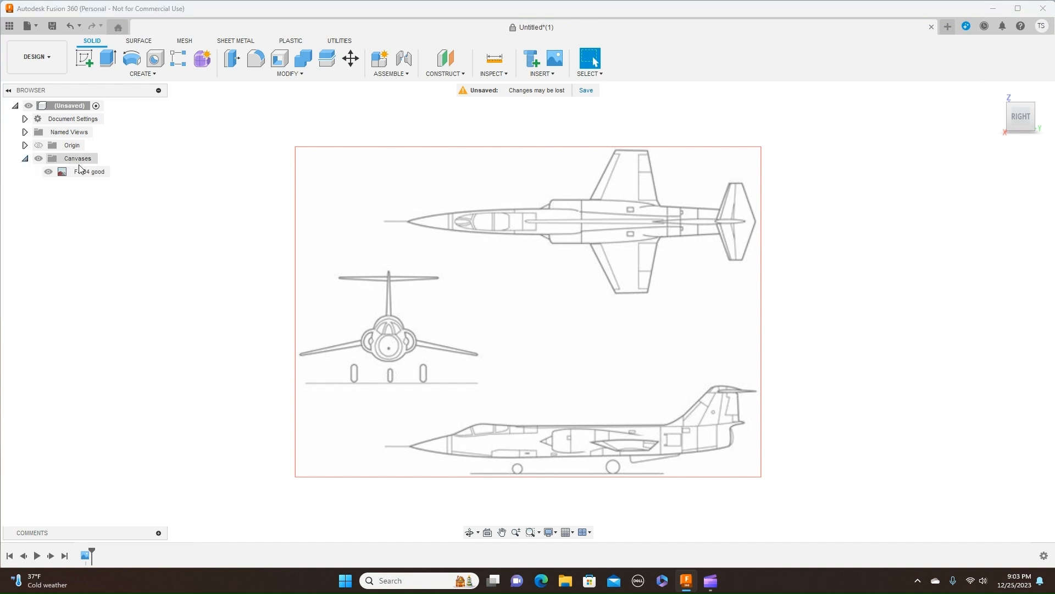
left_click(77, 172)
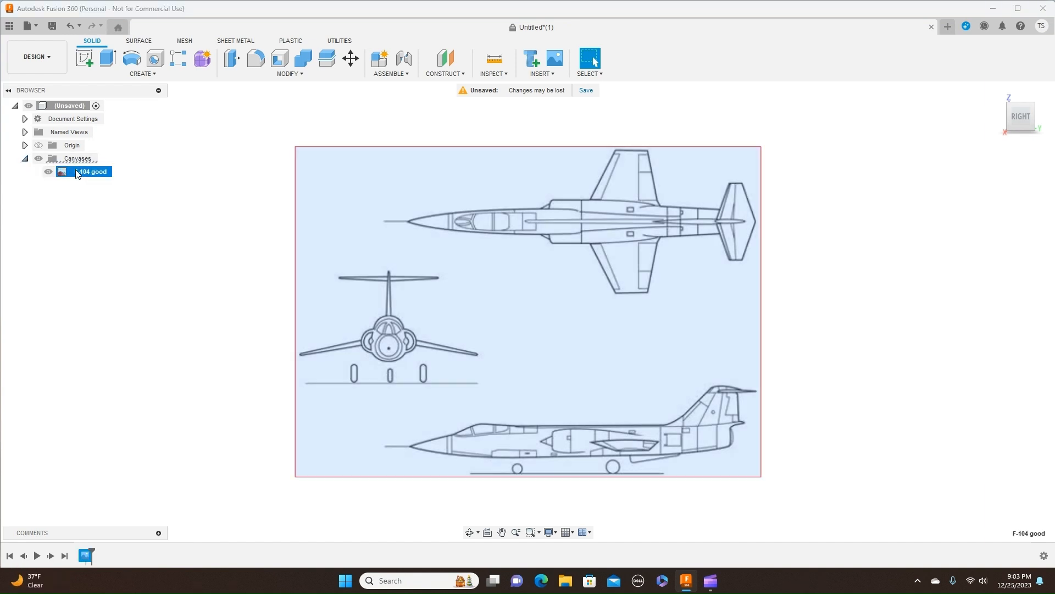
left_click(73, 175)
key("BackSpace")
type("Side")
key("Return")
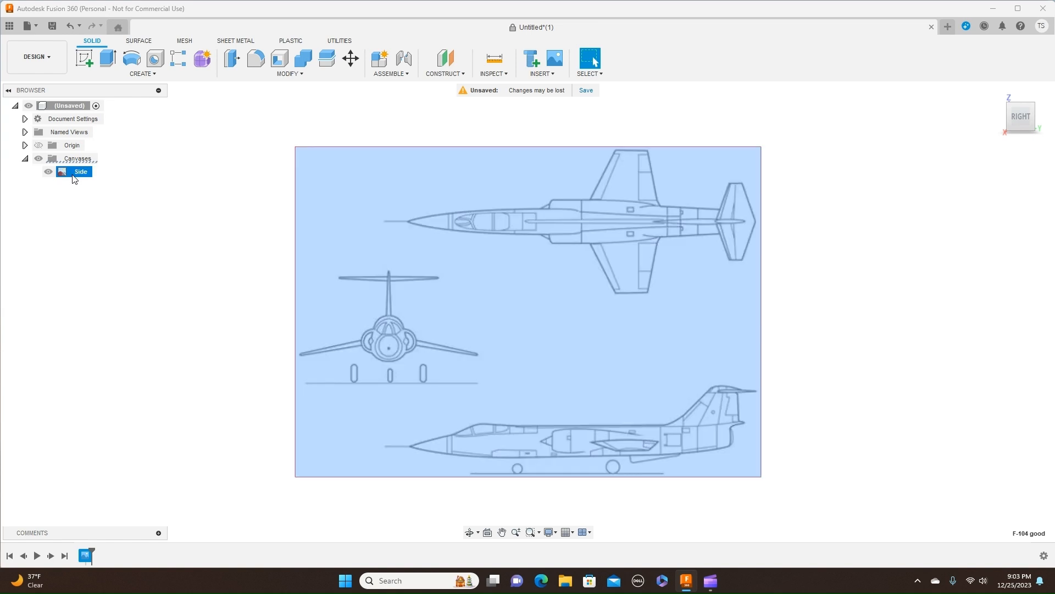
left_click(176, 313)
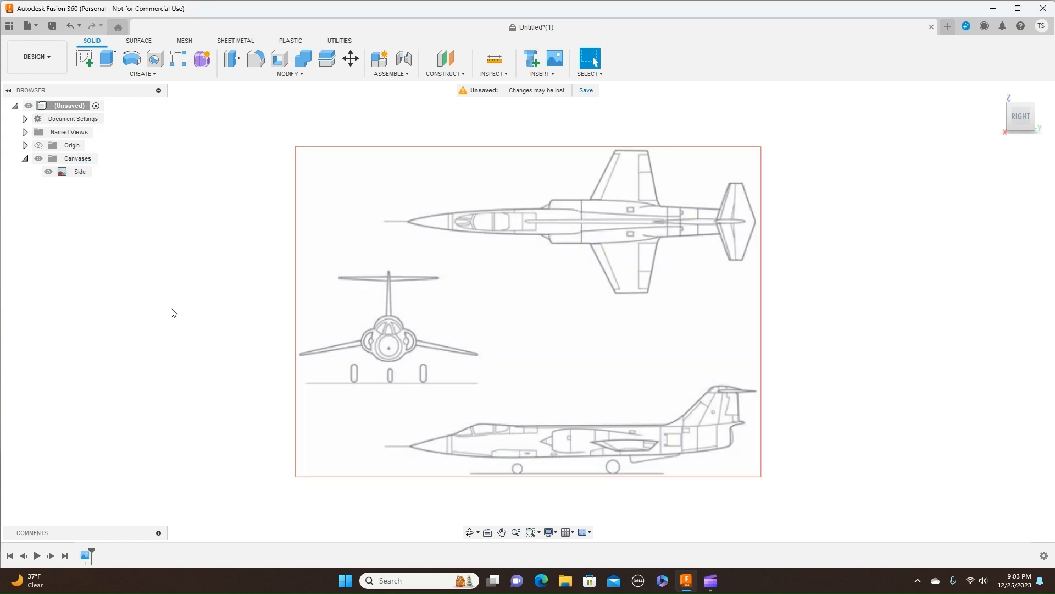
Calibrate the Side canvas to 2000mm between the nose tip and the tail end of the top view.
right_click(73, 175)
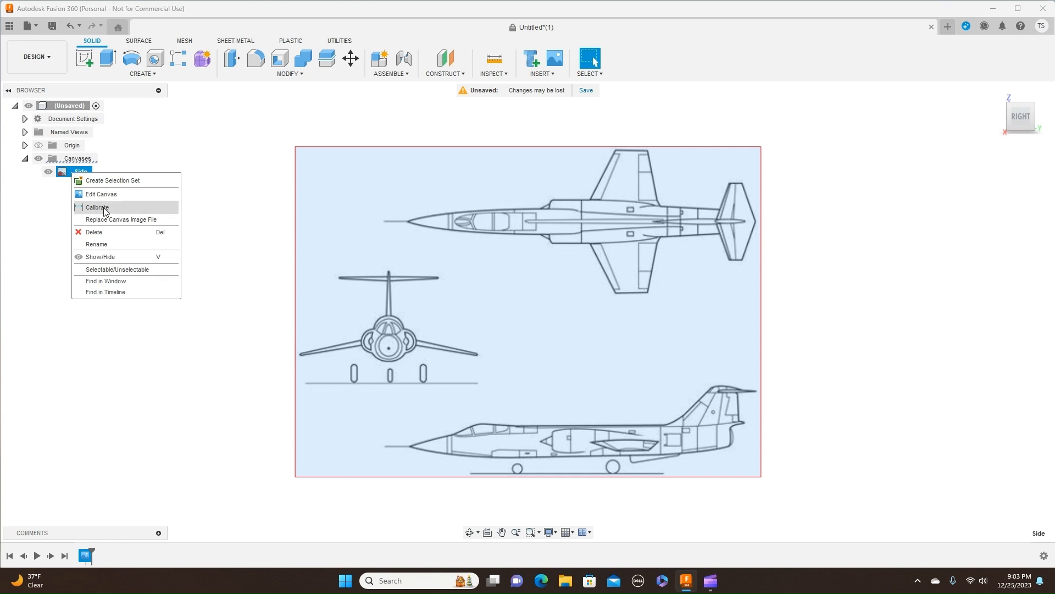
left_click(104, 207)
scroll(629, 253, "up", 3)
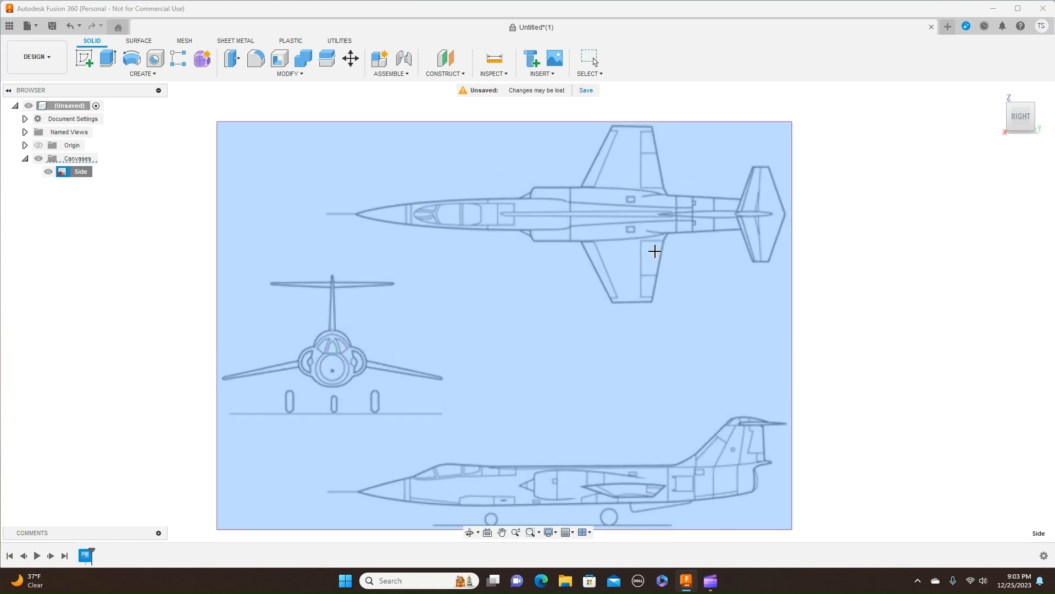
middle_click_drag(760, 250, 704, 269)
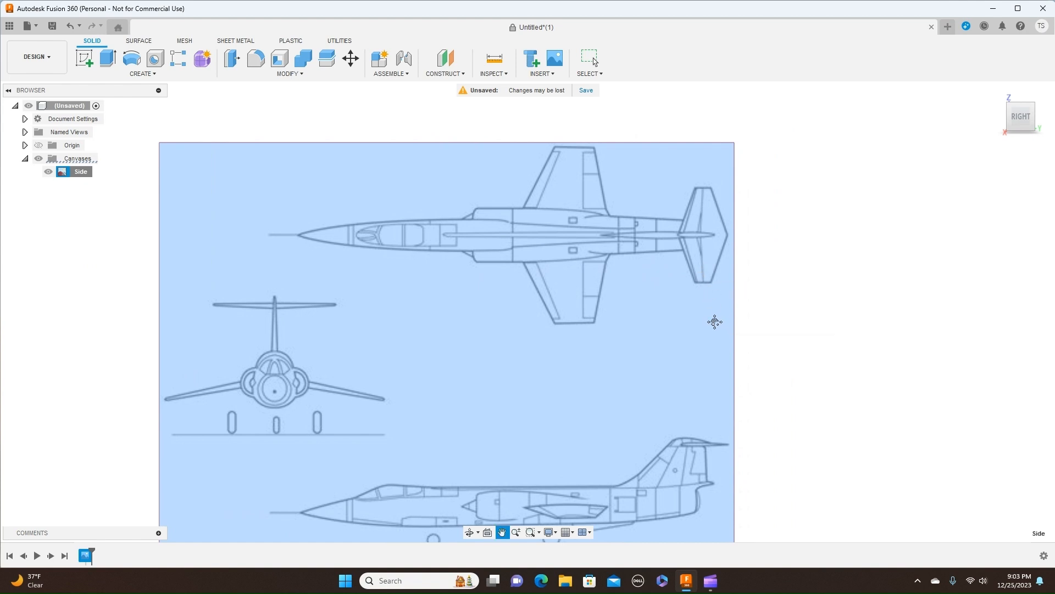
middle_click_drag(714, 323, 720, 306)
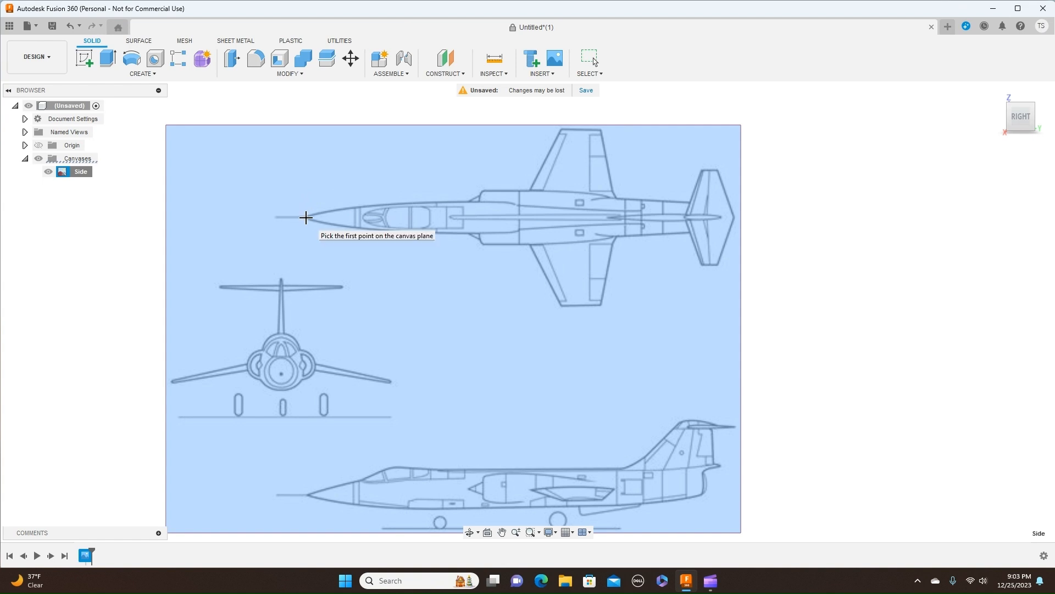
left_click(306, 218)
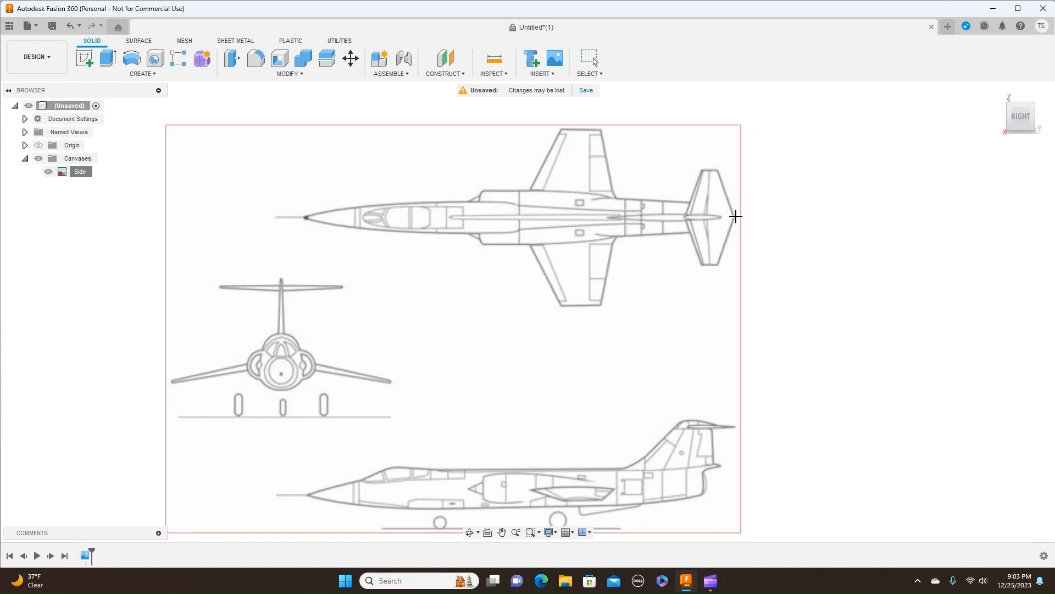
left_click(735, 217)
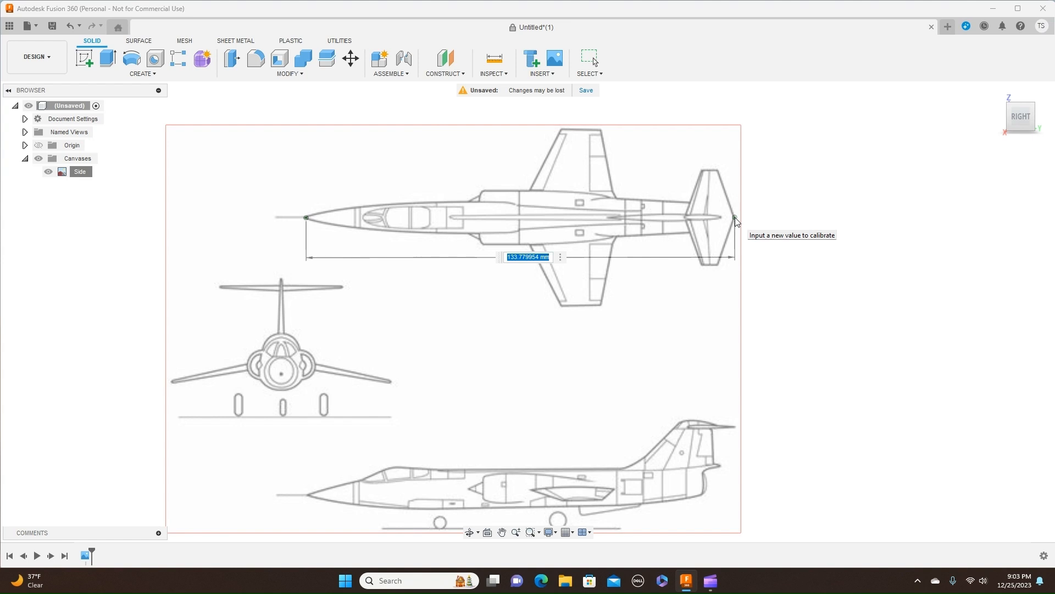
key("BackSpace")
type("2000mm")
key("Return")
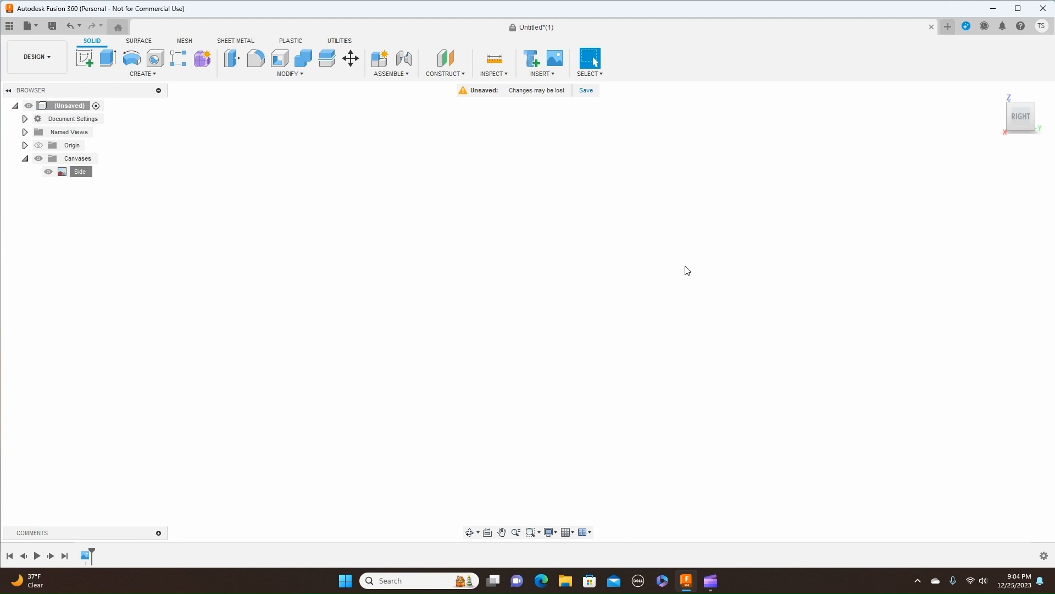
Edit the Side canvas and move it to about X 706.57 mm, Y 774.69 mm, bringing the side view's nose to the origin.
scroll(701, 269, "down", 10)
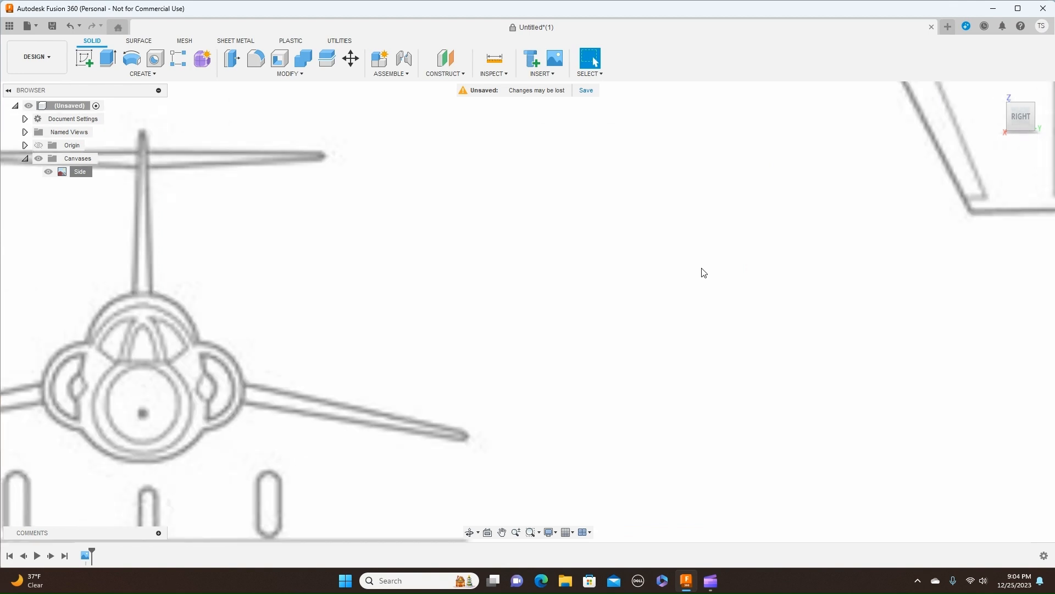
scroll(704, 271, "down", 4)
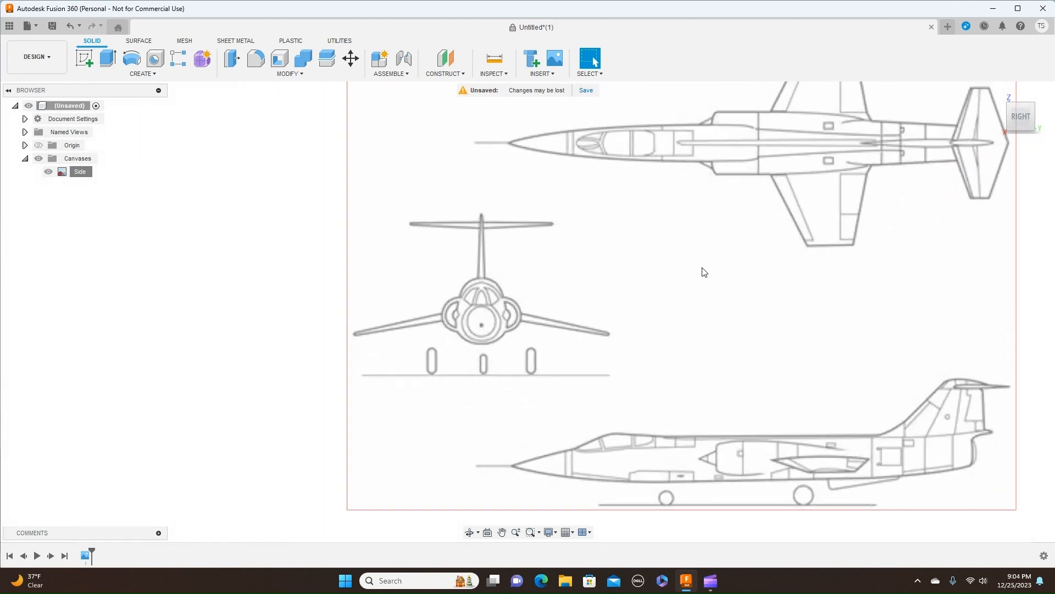
middle_click_drag(722, 255, 632, 285)
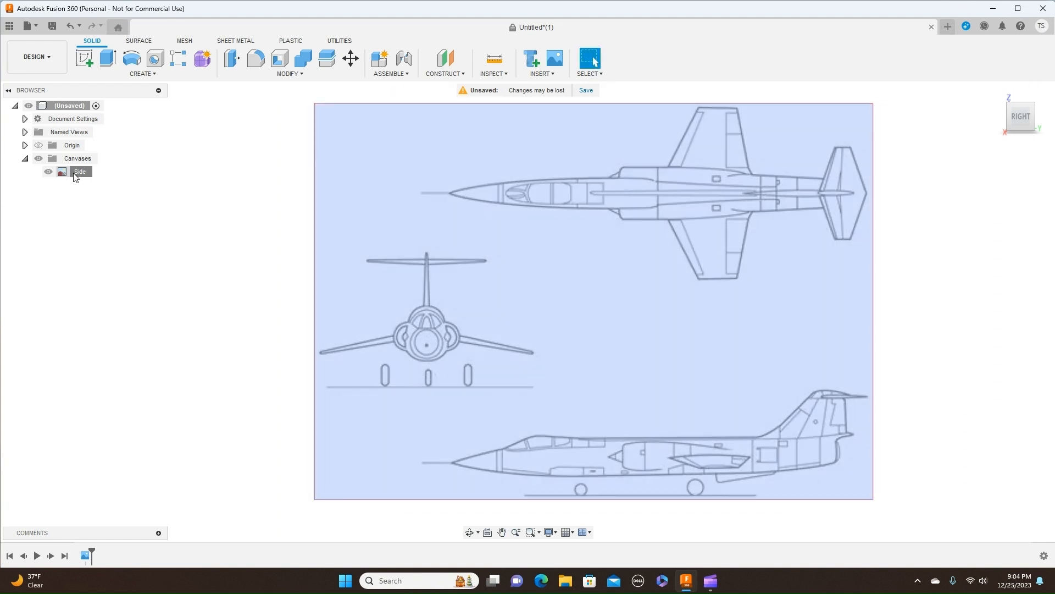
left_click(75, 173)
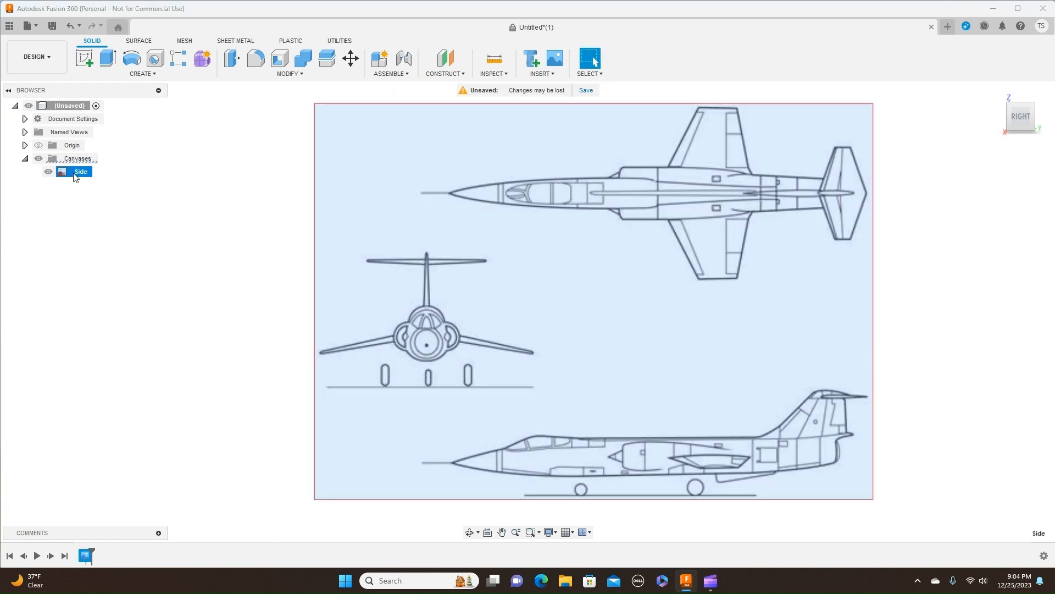
right_click(75, 175)
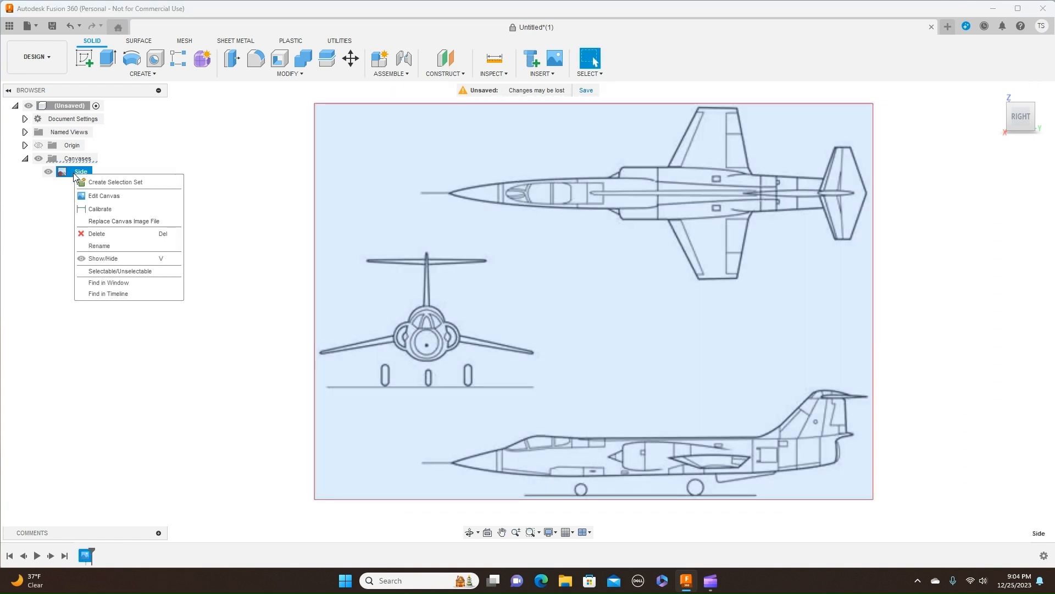
left_click(101, 196)
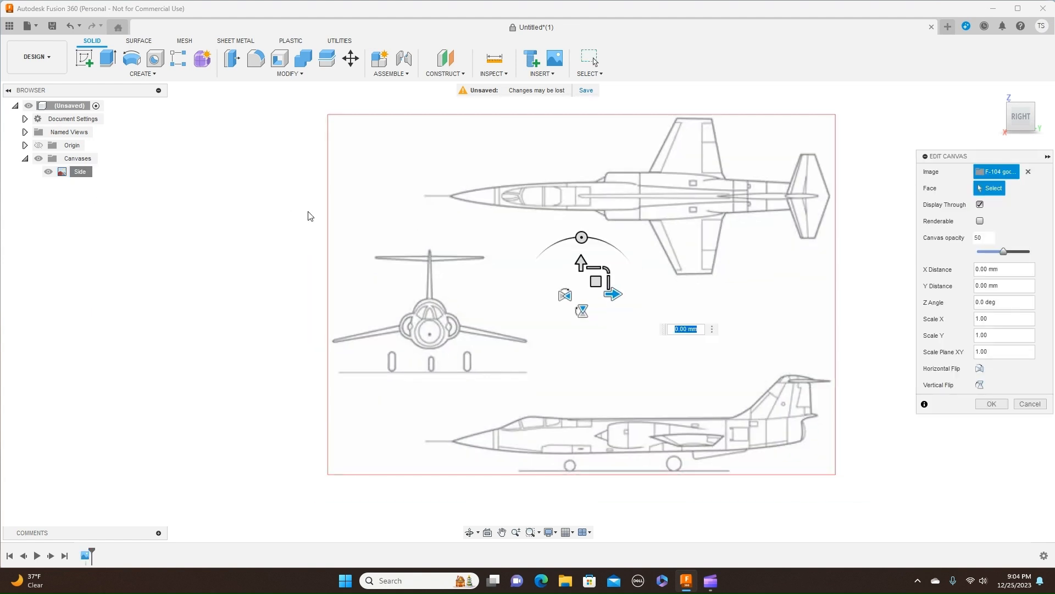
scroll(522, 253, "down", 1)
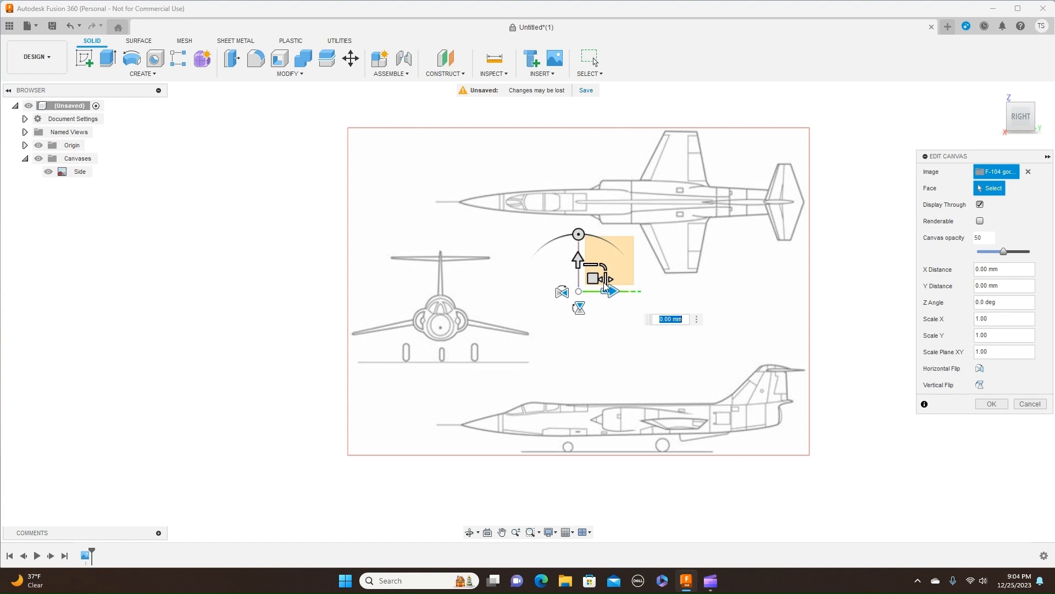
left_click_drag(596, 280, 734, 259)
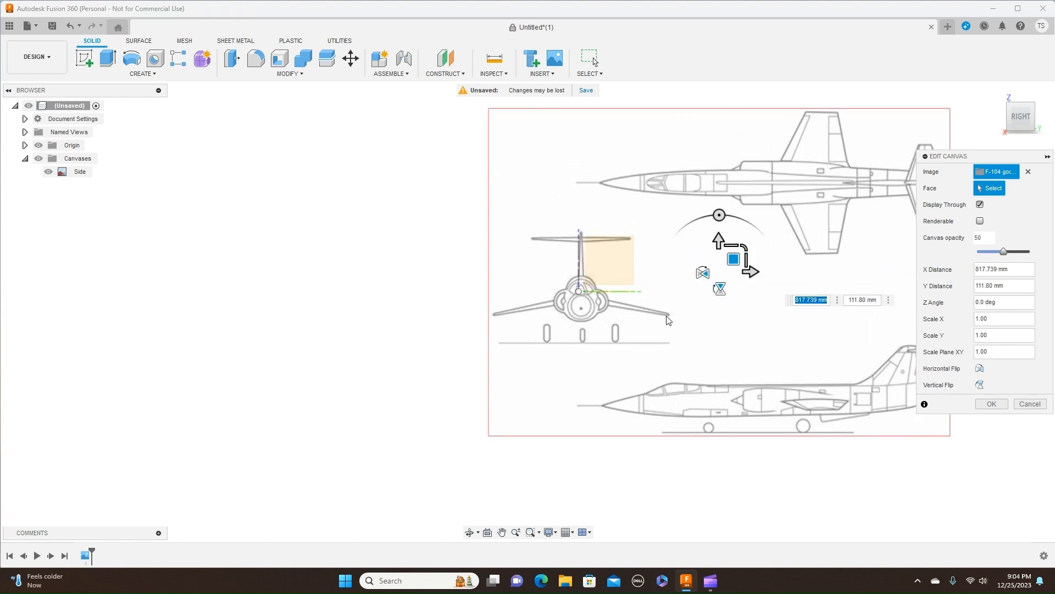
left_click_drag(682, 315, 446, 331)
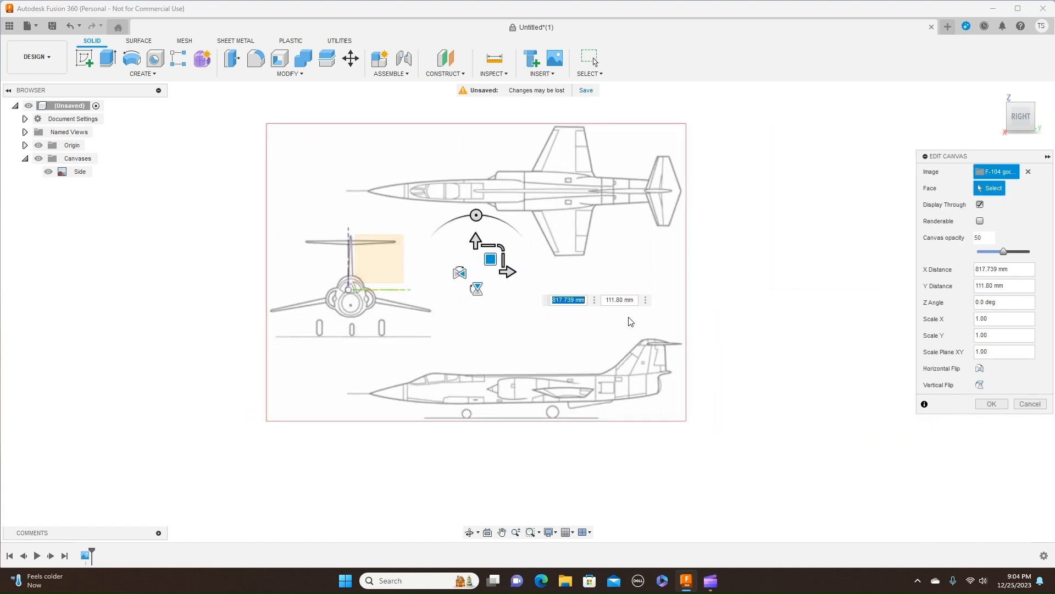
left_click_drag(490, 259, 537, 181)
scroll(562, 264, "up", 3)
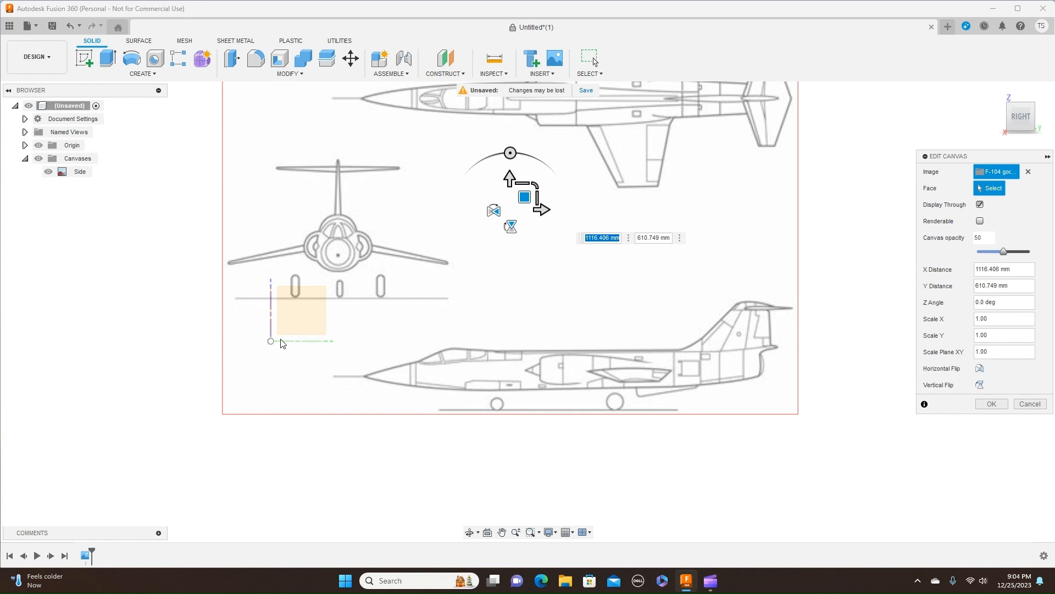
middle_click_drag(550, 243, 550, 281)
left_click_drag(525, 233, 453, 196)
left_click_drag(446, 198, 437, 199)
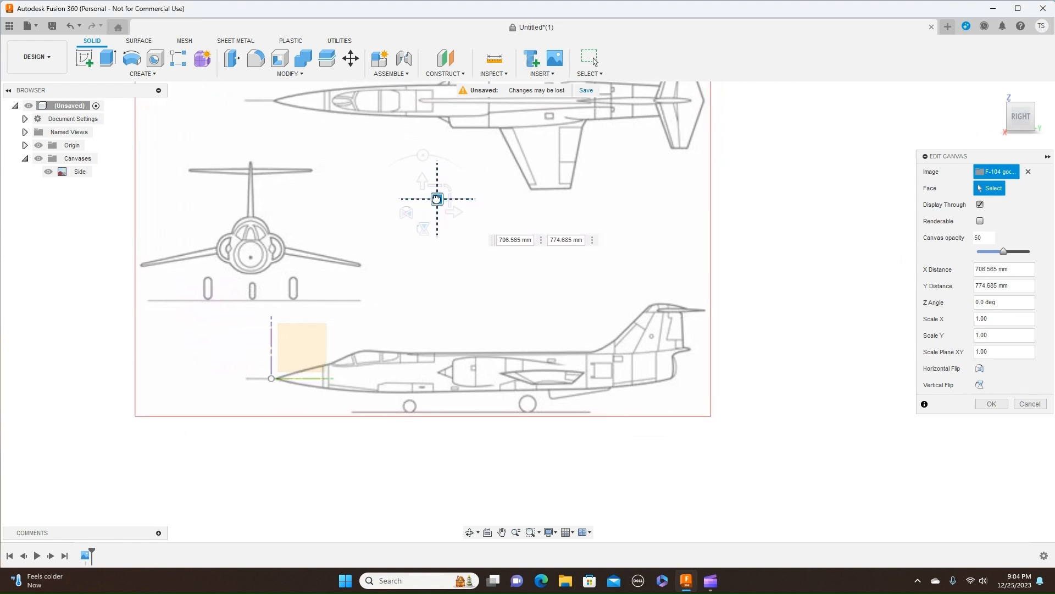
Fine-tune the Side canvas to an X distance of about 693.12 mm so the nose tip meets the origin, and accept it.
scroll(450, 232, "up", 4)
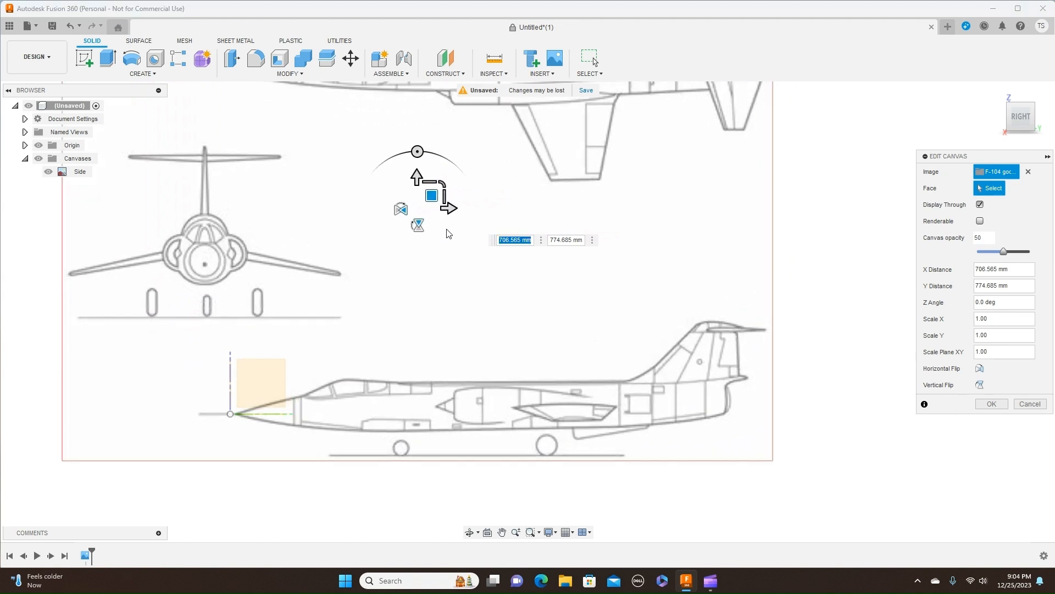
middle_click_drag(421, 274, 539, 238)
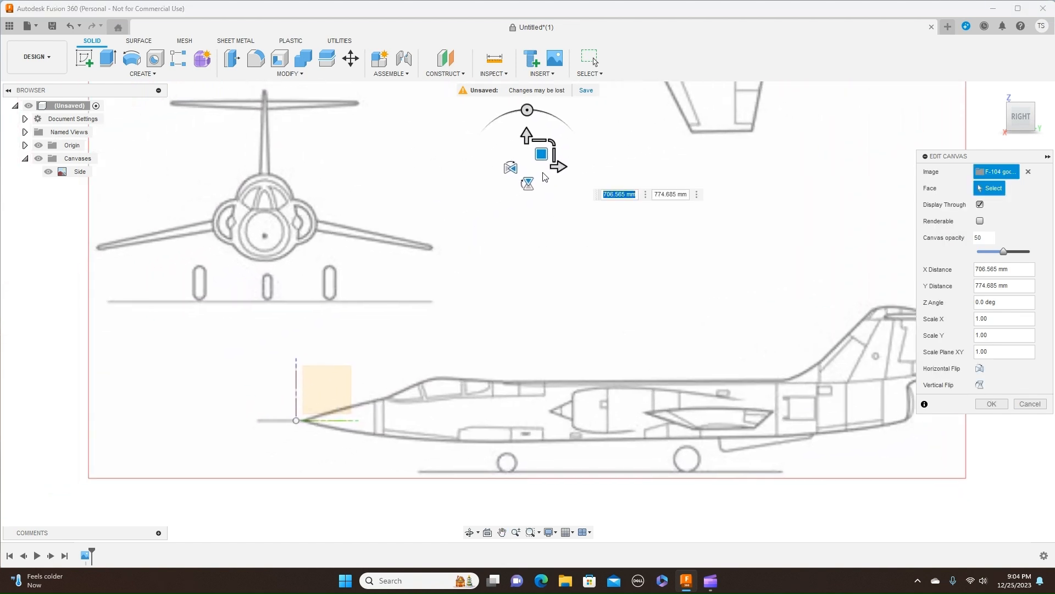
left_click_drag(543, 154, 539, 154)
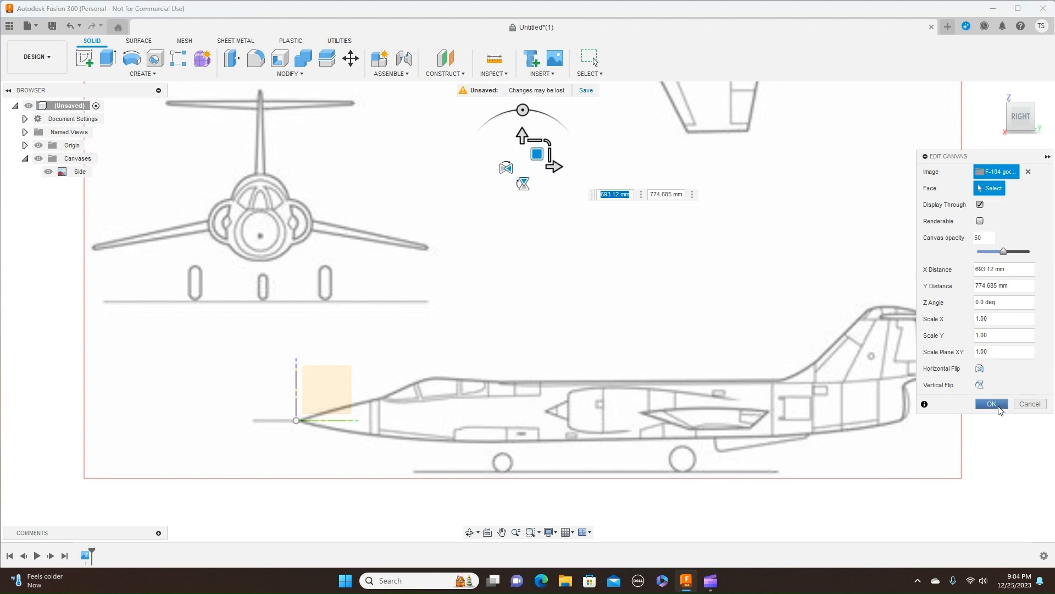
left_click(993, 405)
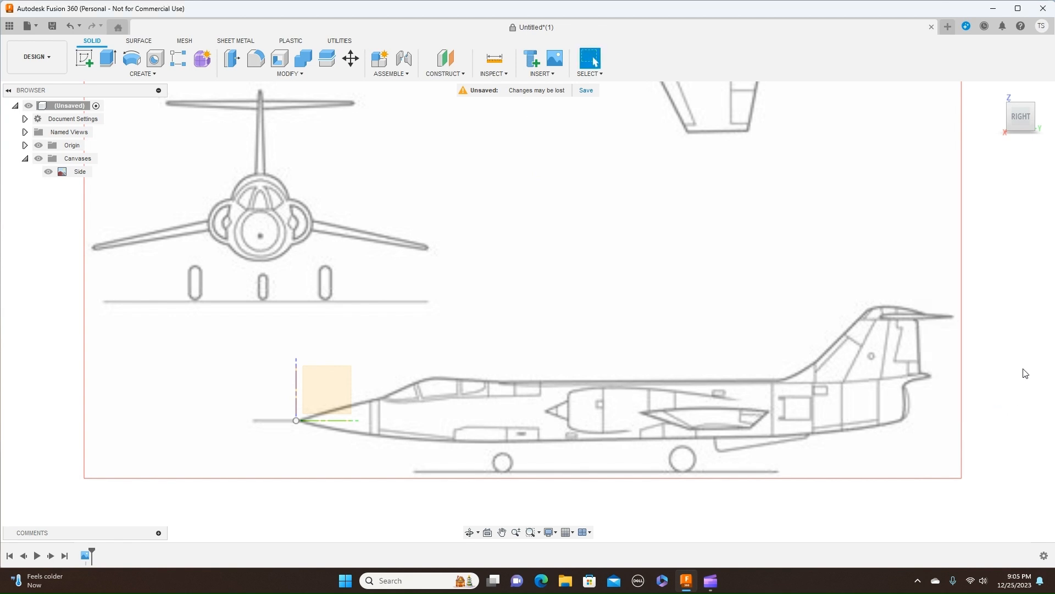
Insert the image F-104 good.jpg from the computer as a second canvas on the XZ plane.
scroll(1021, 375, "down", 3)
middle_click_drag(1004, 292, 814, 284)
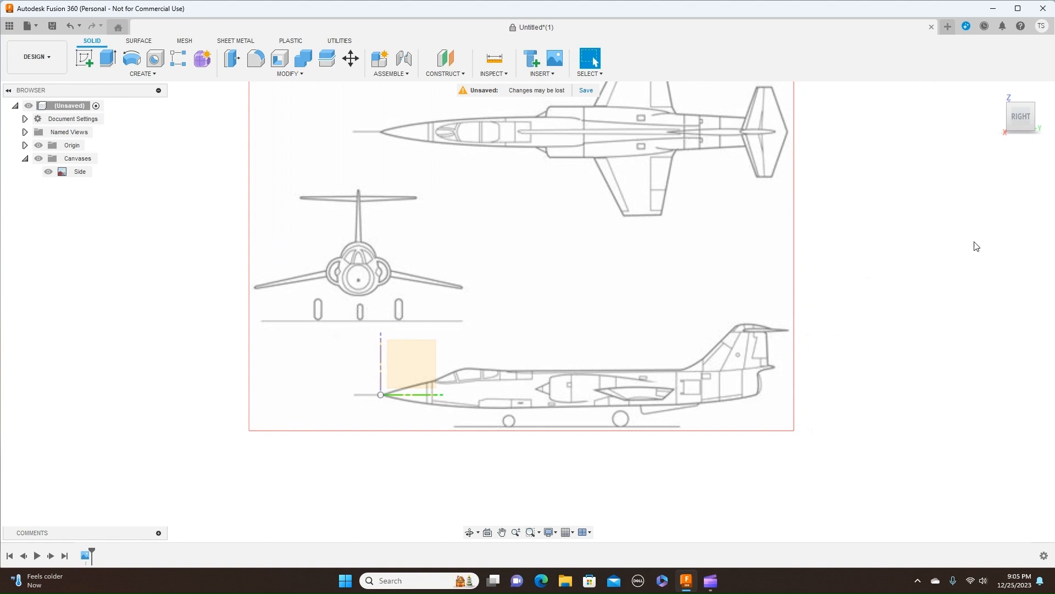
mouse_move(1010, 117)
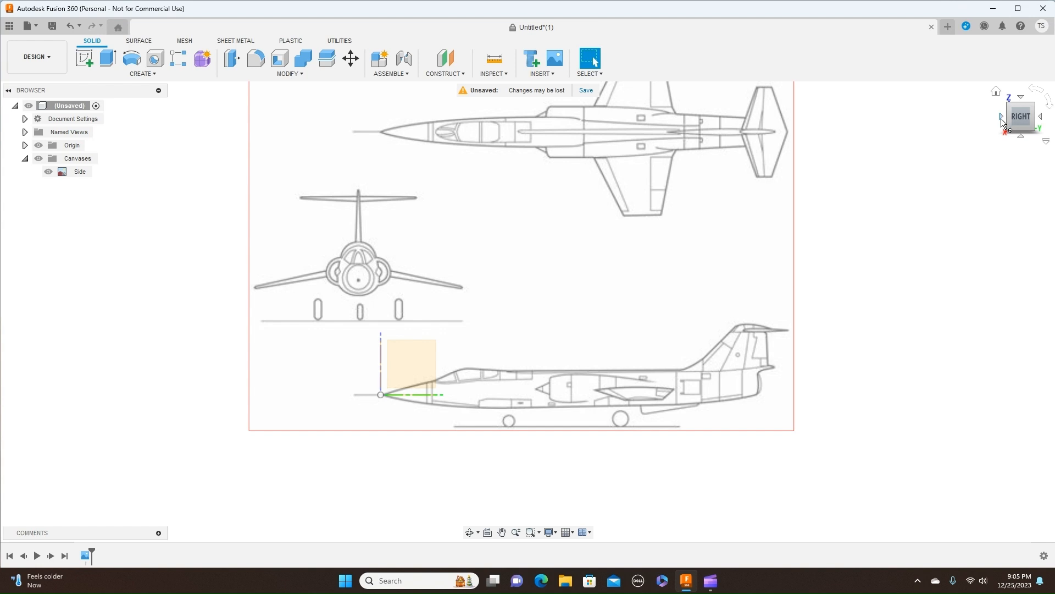
left_click(555, 75)
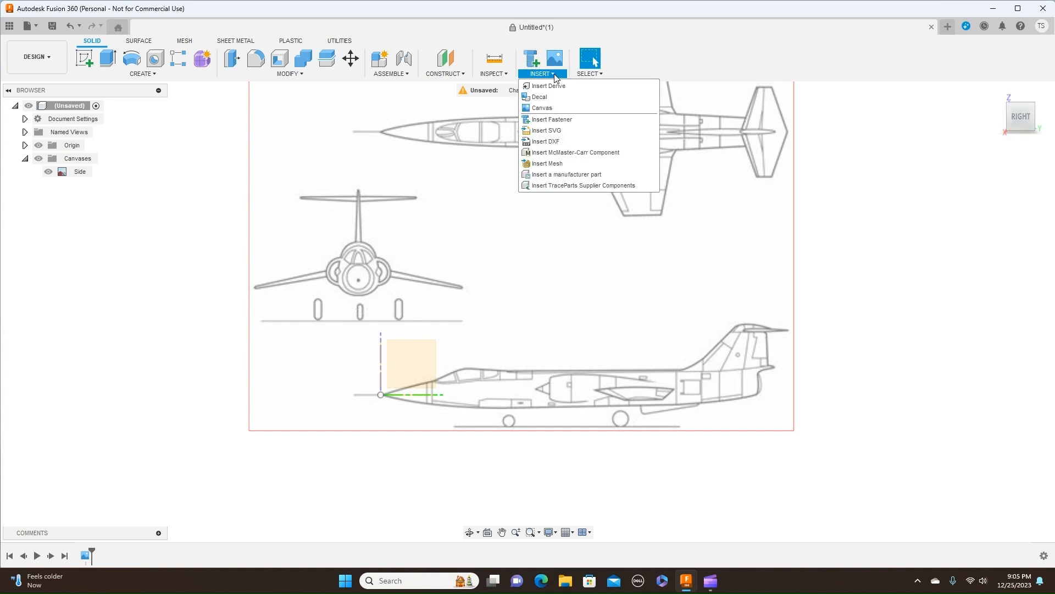
left_click(561, 110)
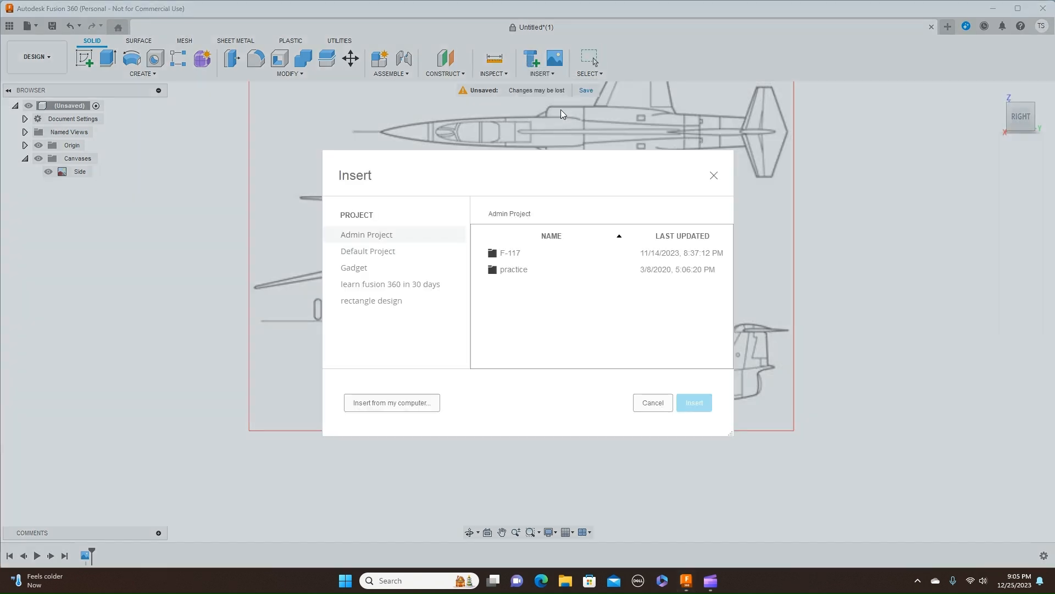
left_click(394, 406)
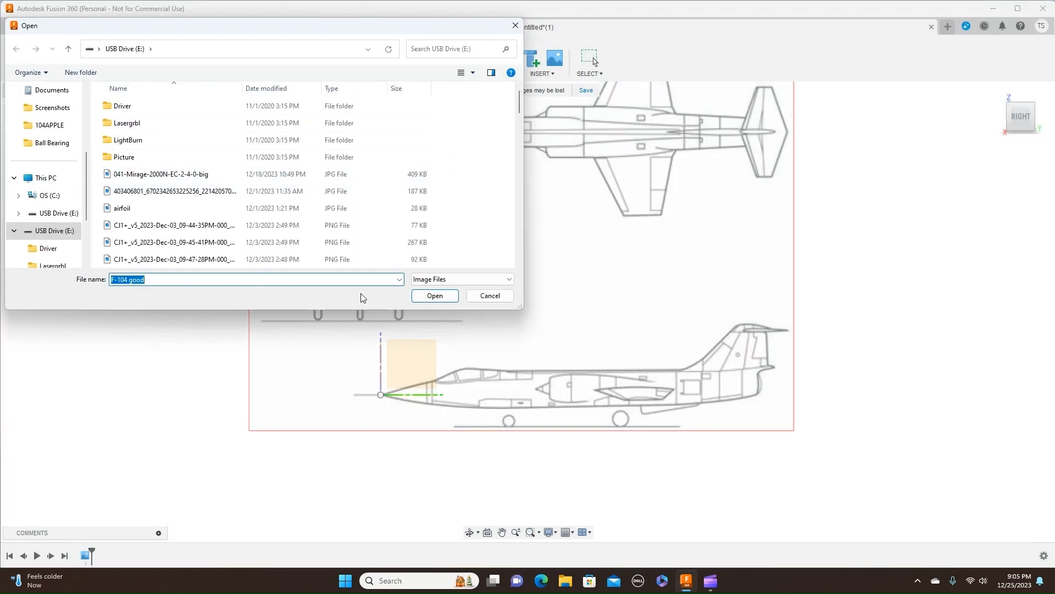
left_click(442, 296)
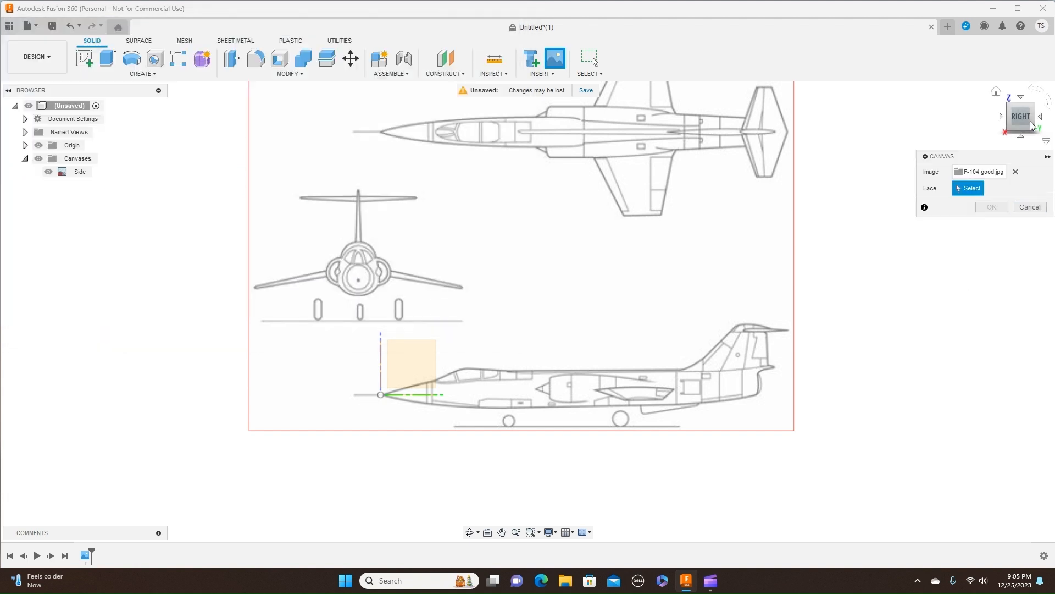
left_click_drag(1013, 122, 1022, 144)
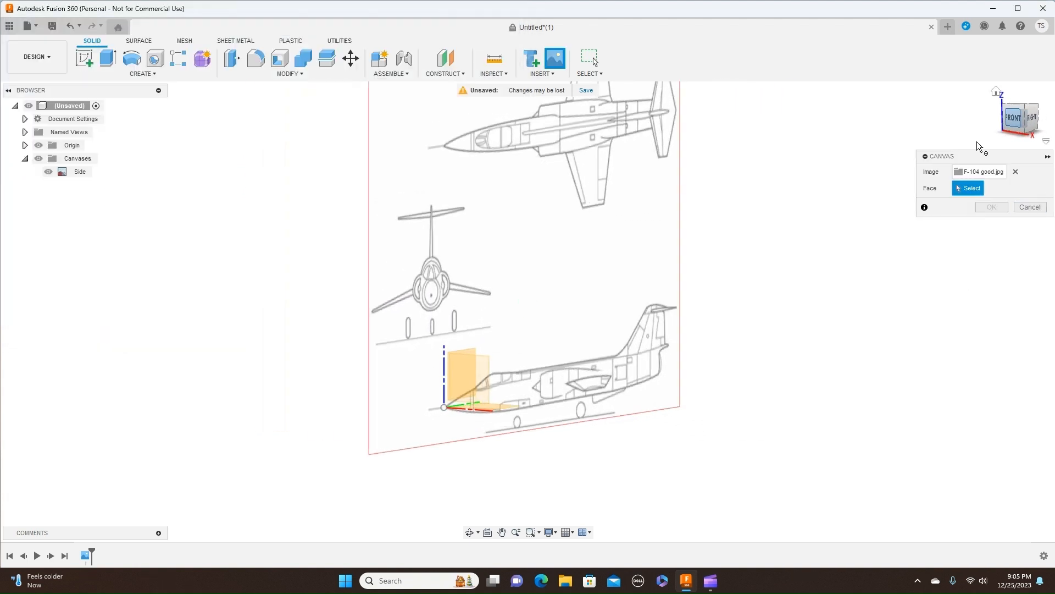
left_click(478, 378)
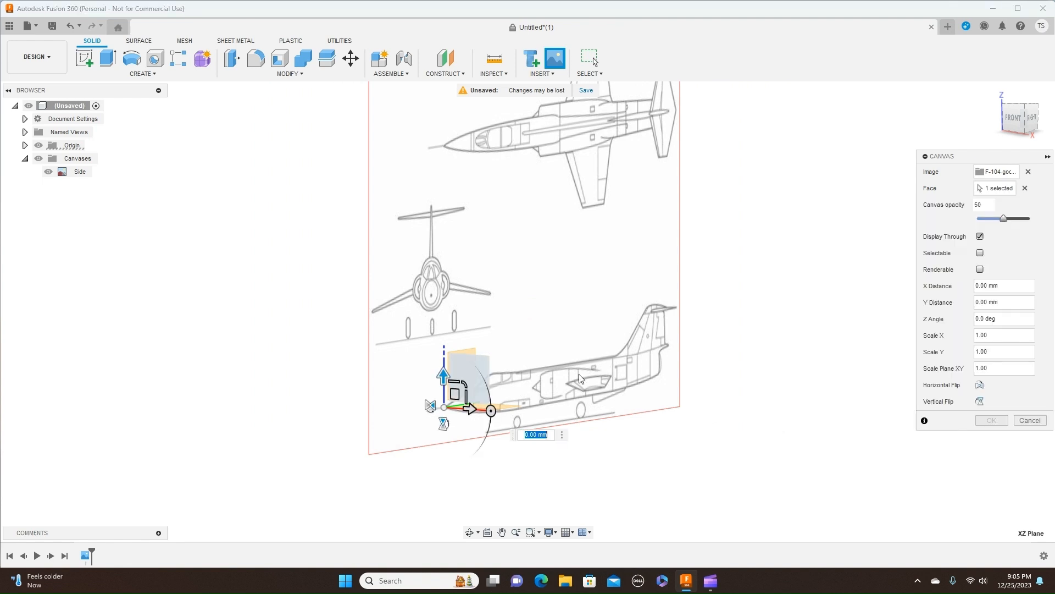
Enlarge the new canvas uniformly to a plane scale of about 112.51, viewed from the front, and accept it.
left_click(1015, 120)
scroll(651, 278, "up", 2)
middle_click_drag(664, 338, 687, 123)
left_click_drag(531, 218, 645, 189)
left_click_drag(532, 216, 593, 169)
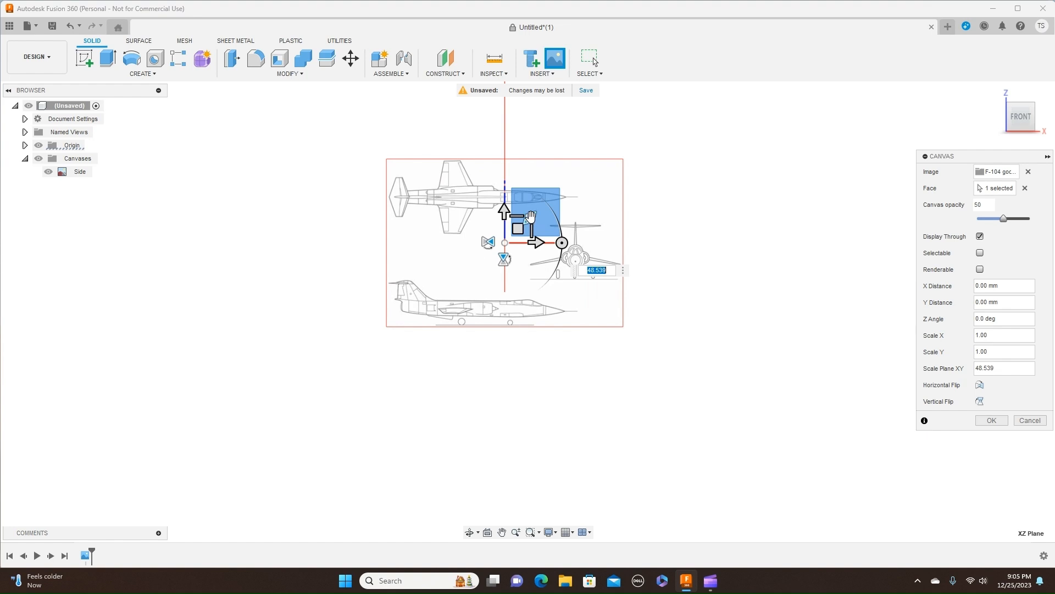
mouse_move(531, 219)
left_mouse_down()
mouse_move(546, 221)
mouse_move(535, 218)
left_mouse_up()
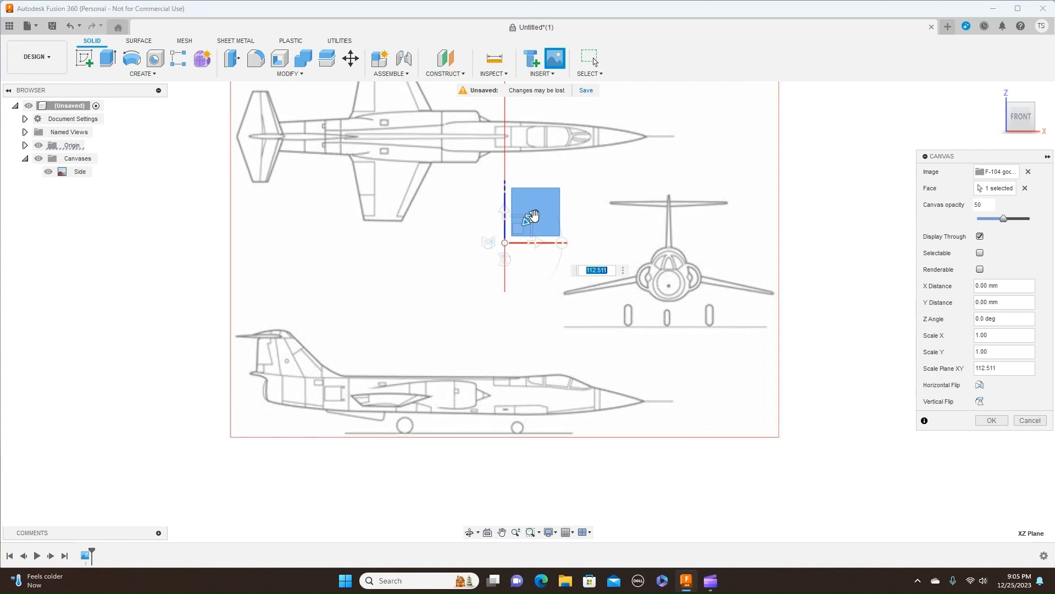
middle_click_drag(602, 206, 593, 235)
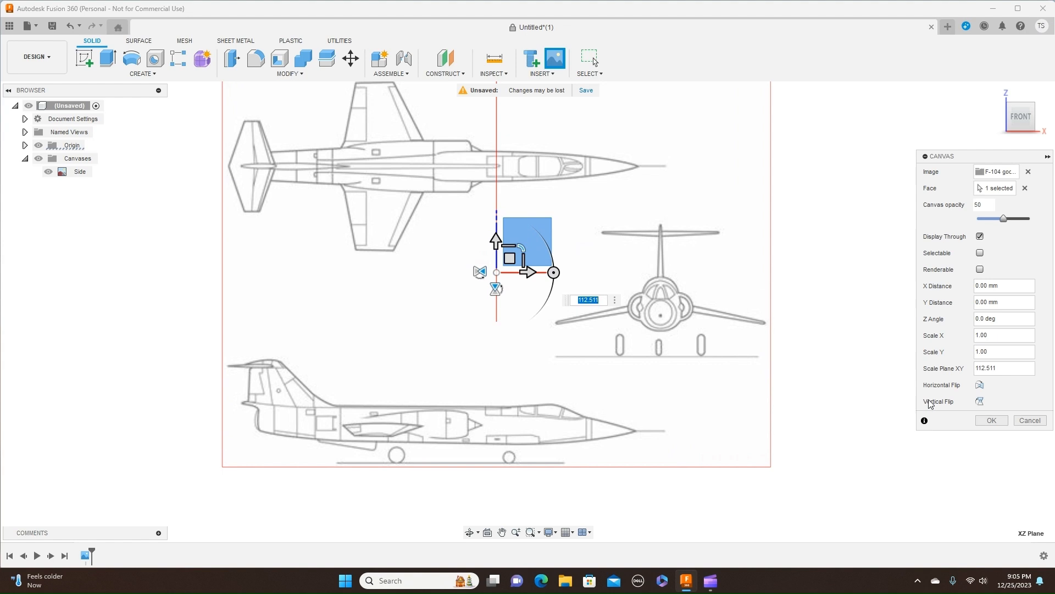
left_click(992, 421)
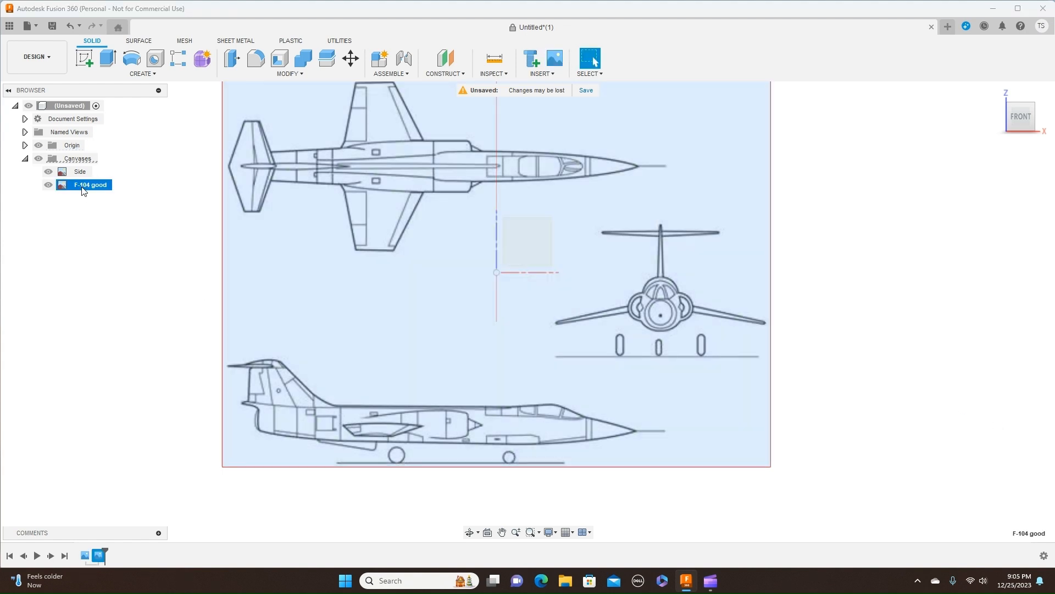
Rename the F-104 good canvas as Front.
double_click(83, 185)
key("BackSpace")
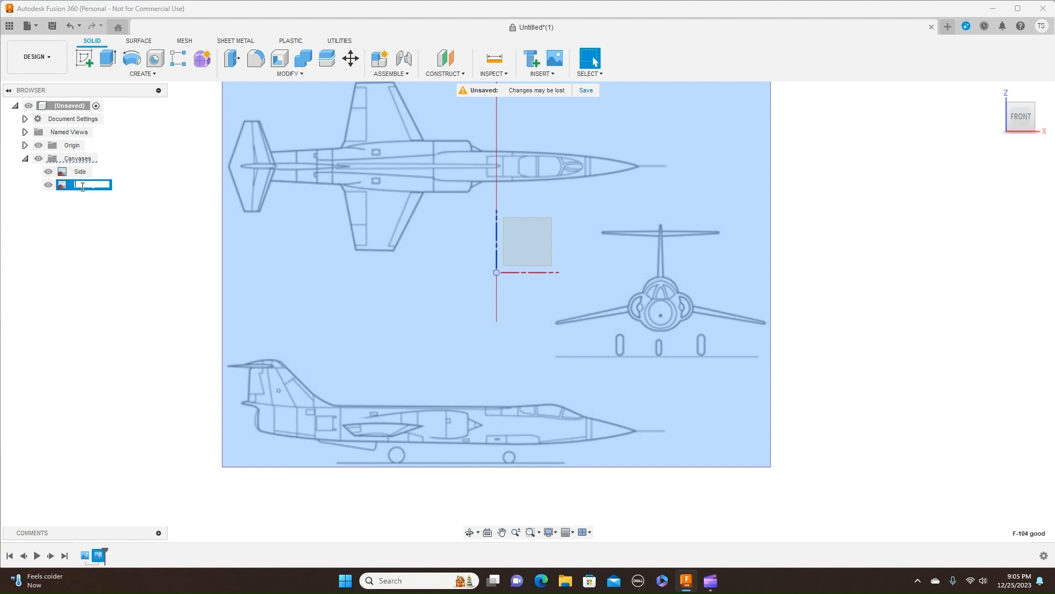
key("Return")
left_click(147, 302)
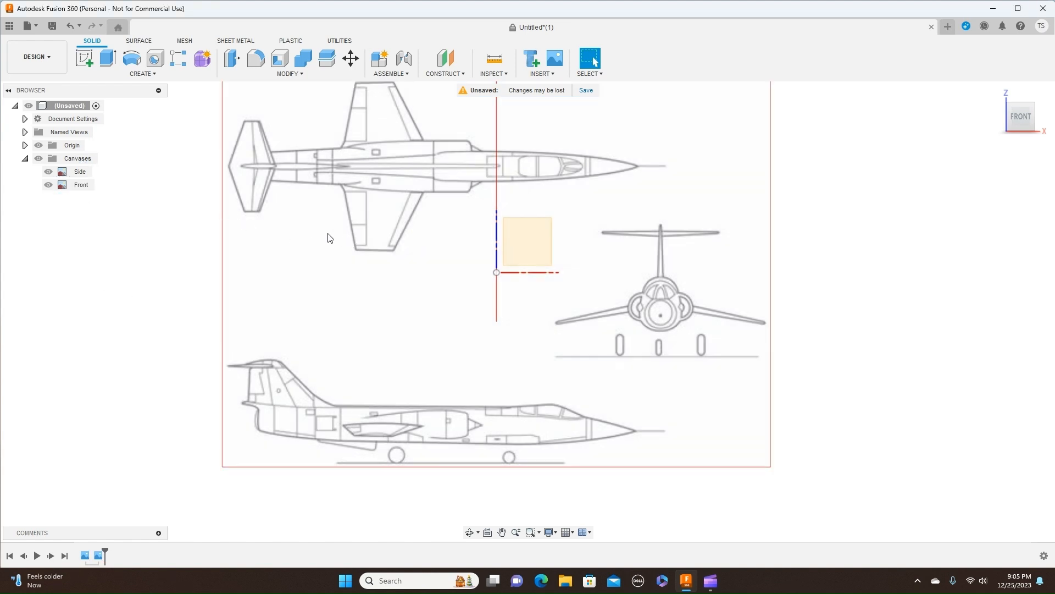
Calibrate the Front canvas by setting the distance from the top view's tail end to its nose tip to 2000 mm.
left_click(77, 187)
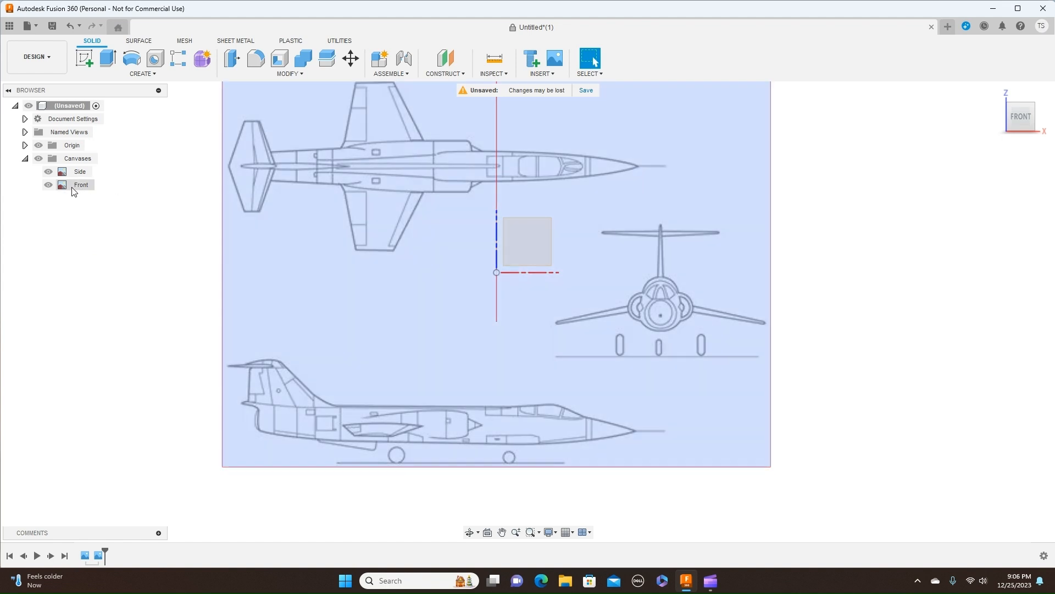
right_click(75, 188)
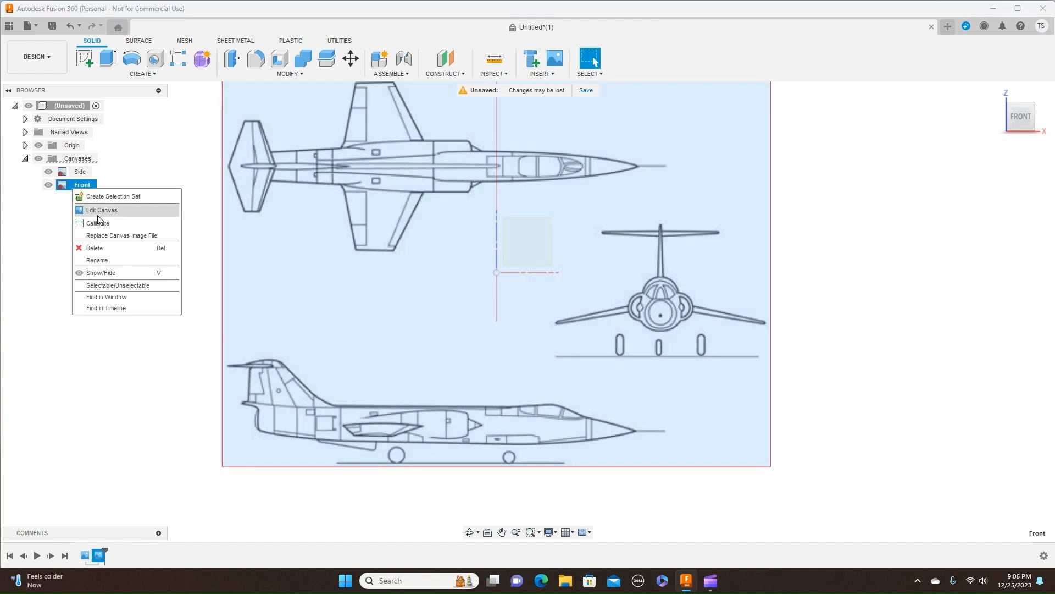
left_click(99, 225)
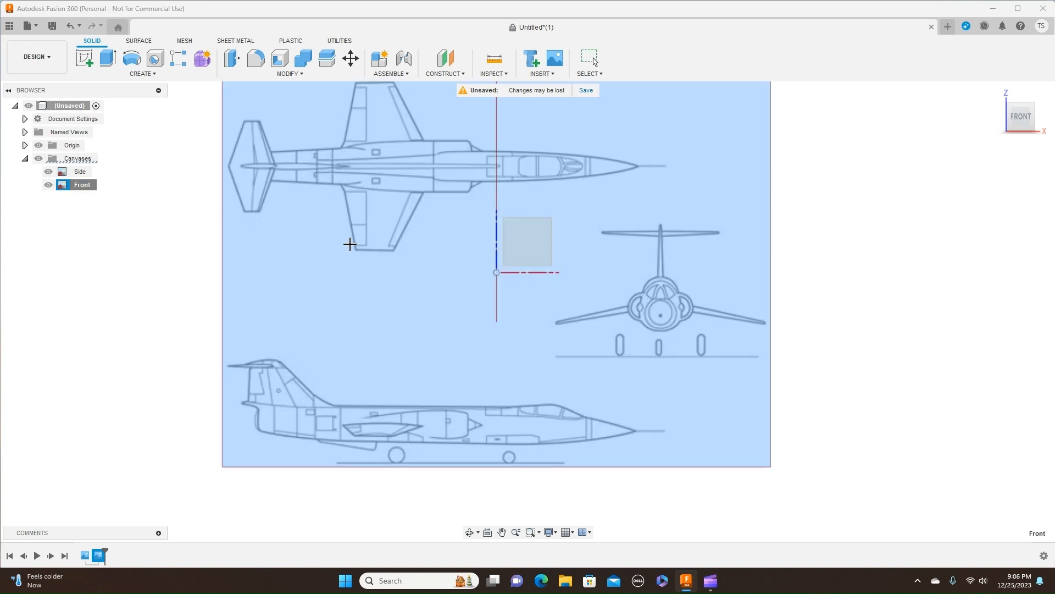
middle_click_drag(358, 243, 358, 298)
scroll(358, 298, "up", 1)
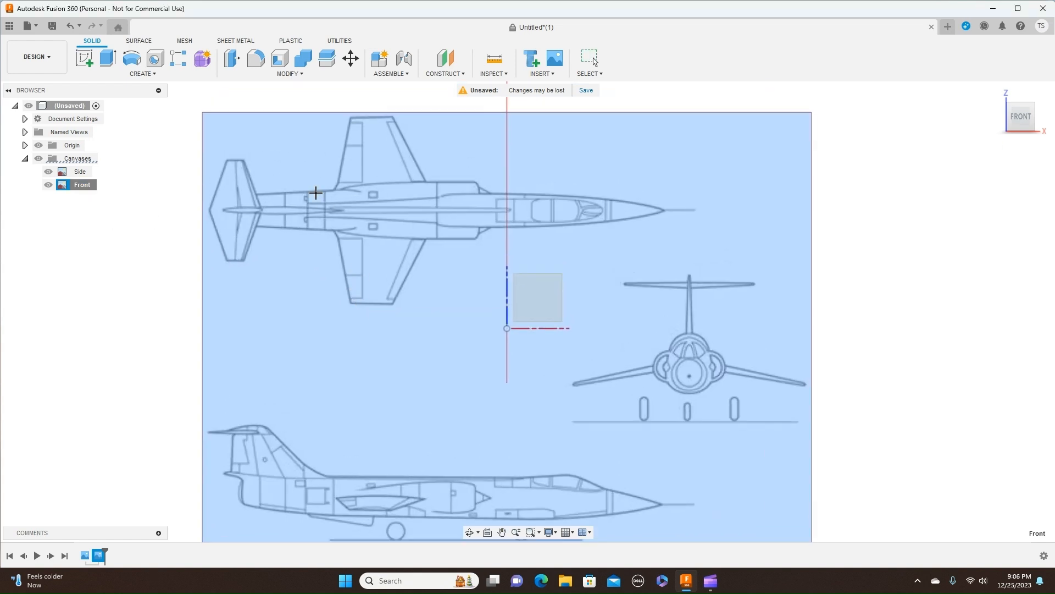
left_click(209, 210)
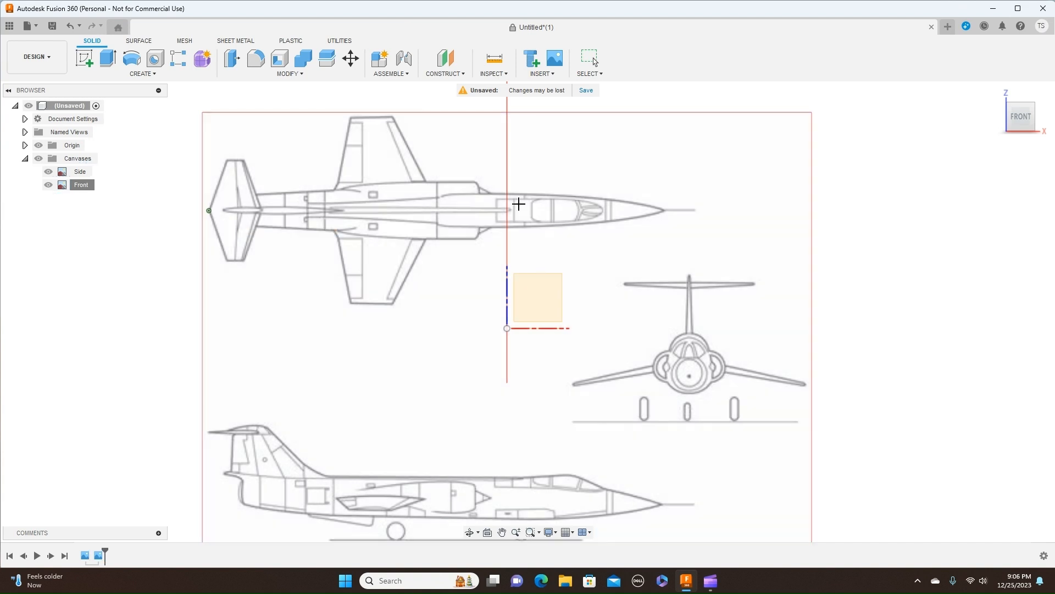
left_click(663, 211)
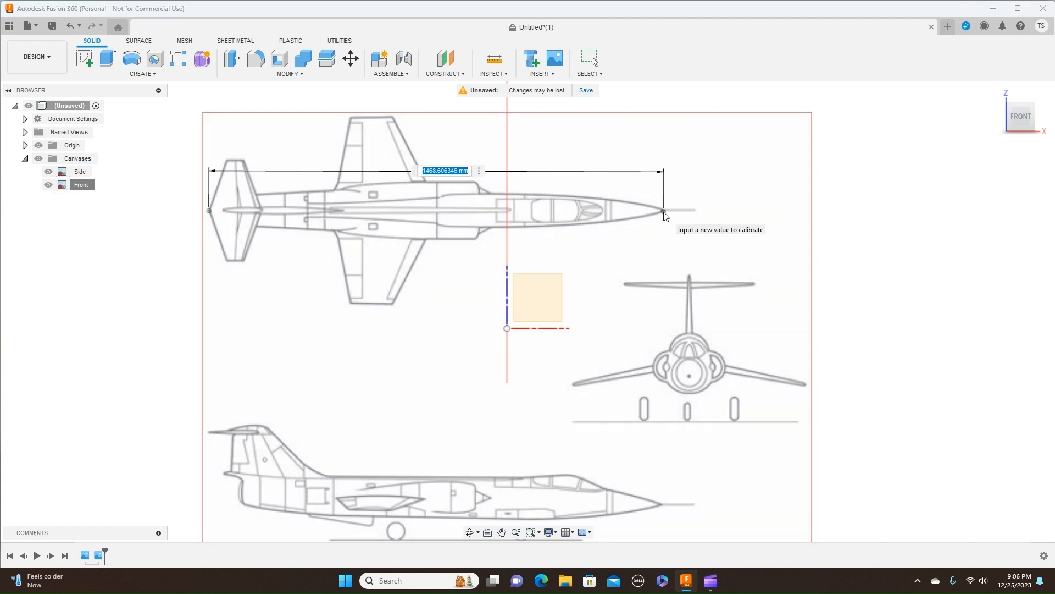
key("BackSpace")
type("2000mm")
key("Return")
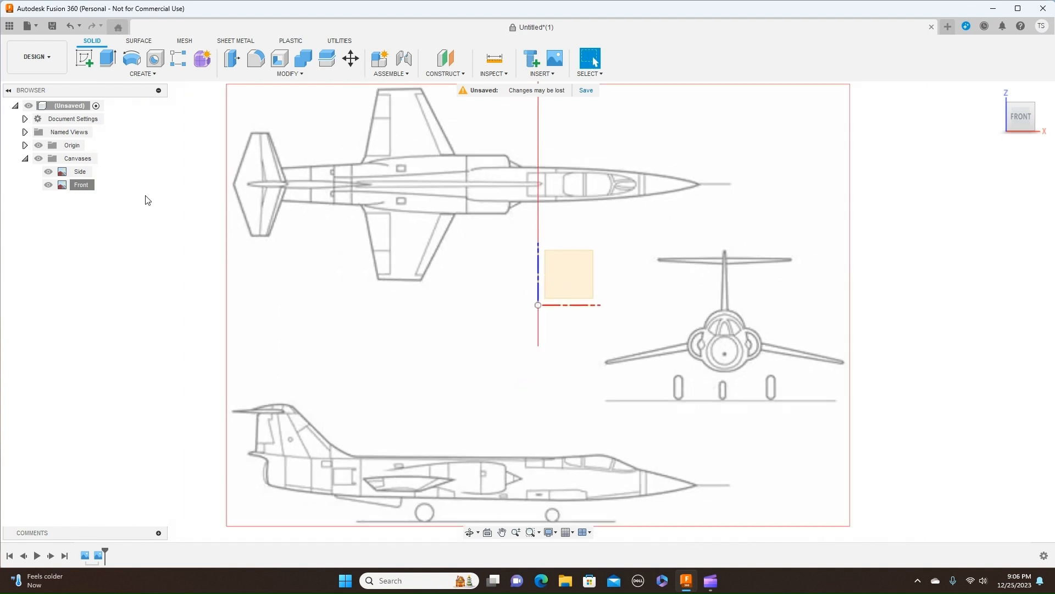
Edit the Front canvas and move it to about X 217.45 mm, Y -803.63 mm, centring the front view's nose on the origin, and accept it.
left_click(78, 186)
right_click(78, 187)
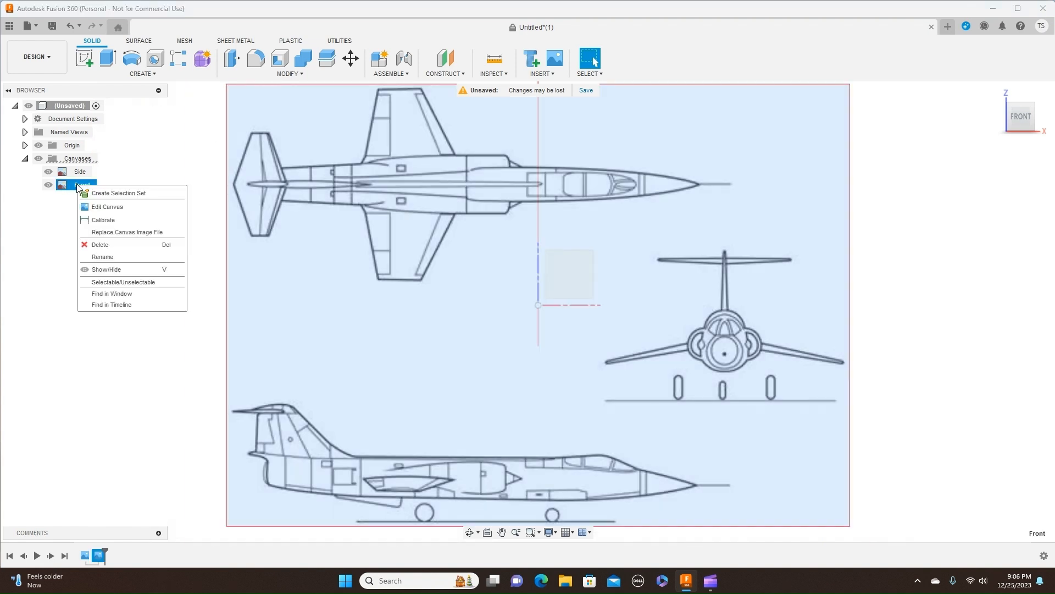
left_click(125, 207)
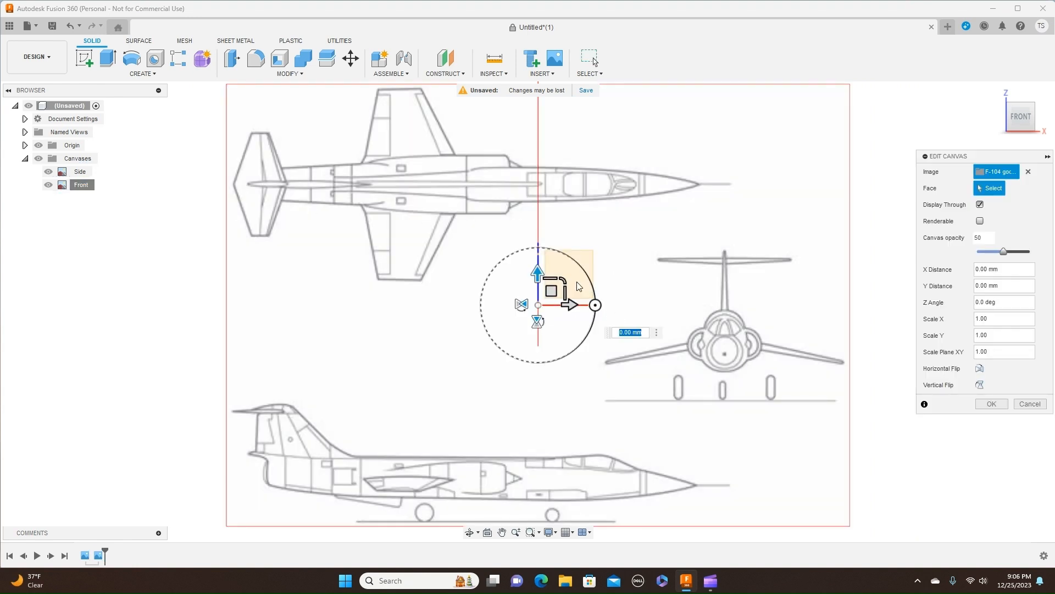
left_click_drag(551, 290, 365, 240)
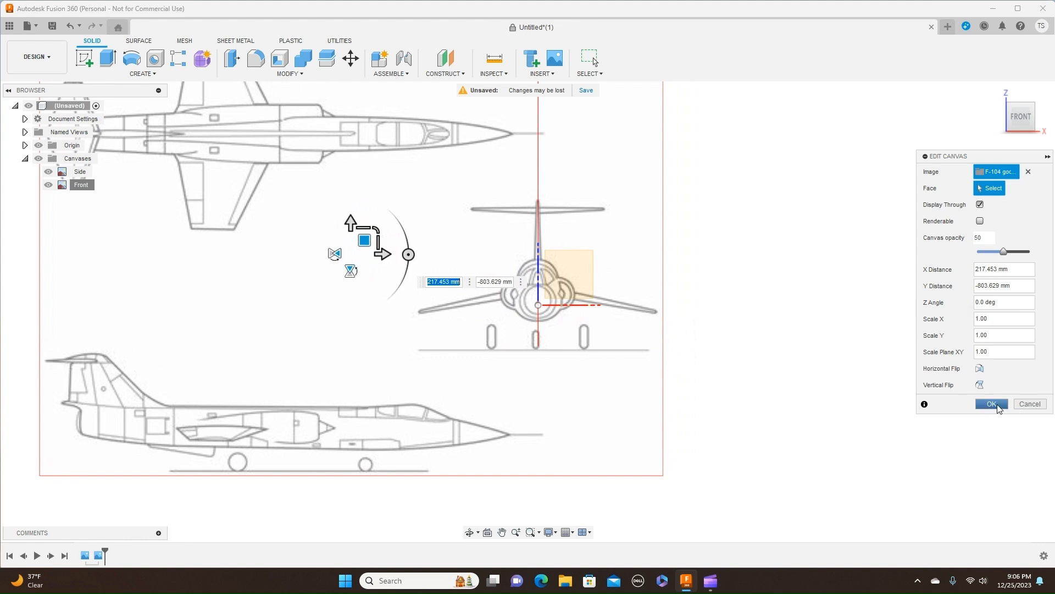
left_click(992, 404)
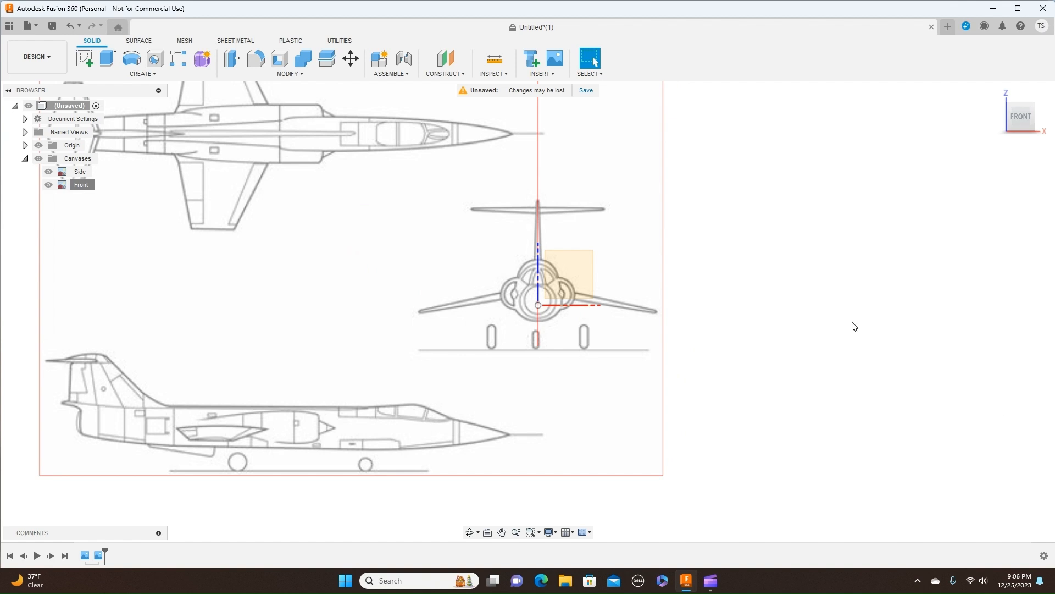
Insert the image F-104 good.jpg from the computer as a third canvas on the XY plane.
scroll(852, 322, "down", 2)
middle_click_drag(796, 147, 812, 220)
scroll(813, 220, "down", 1)
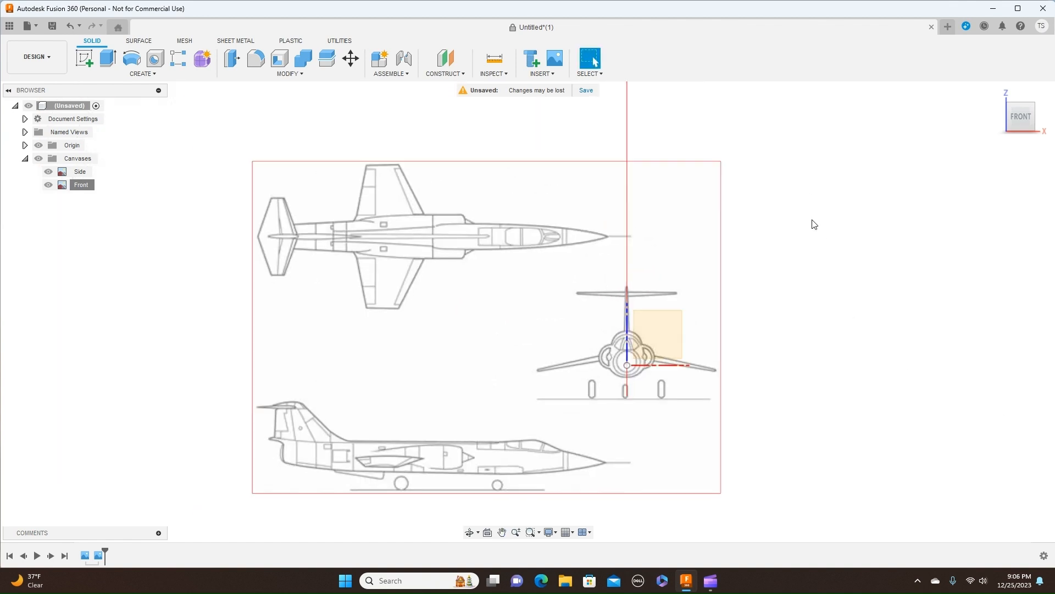
scroll(814, 224, "up", 1)
scroll(809, 235, "up", 1)
scroll(809, 235, "down", 1)
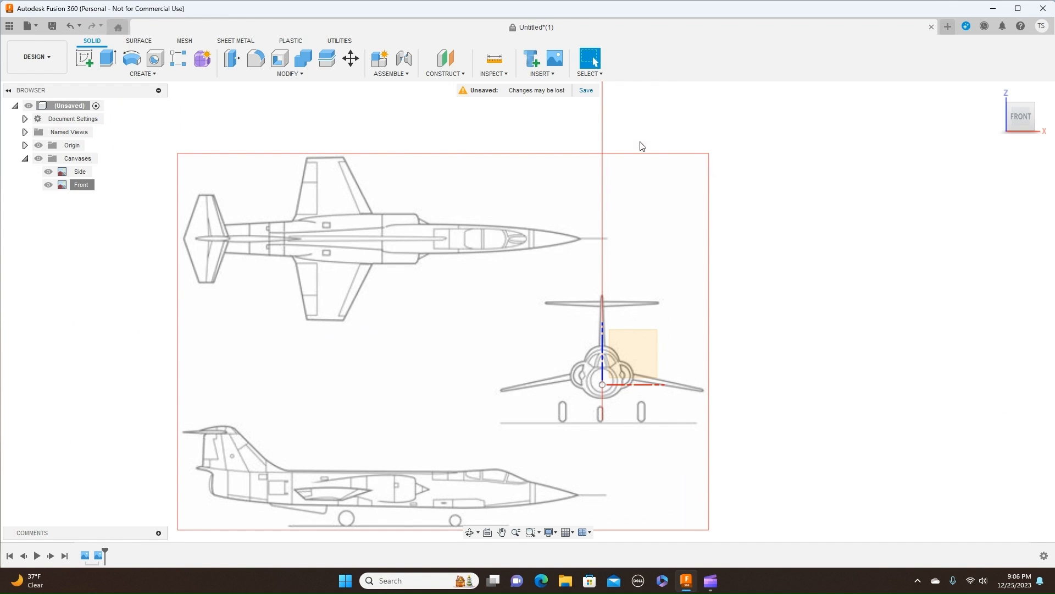
left_click(552, 75)
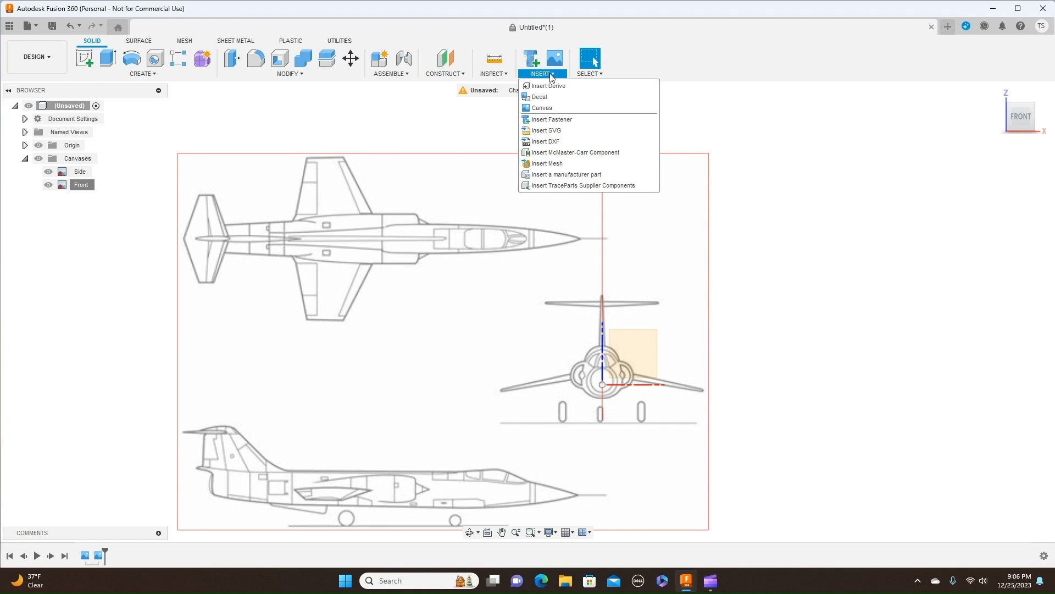
left_click(554, 110)
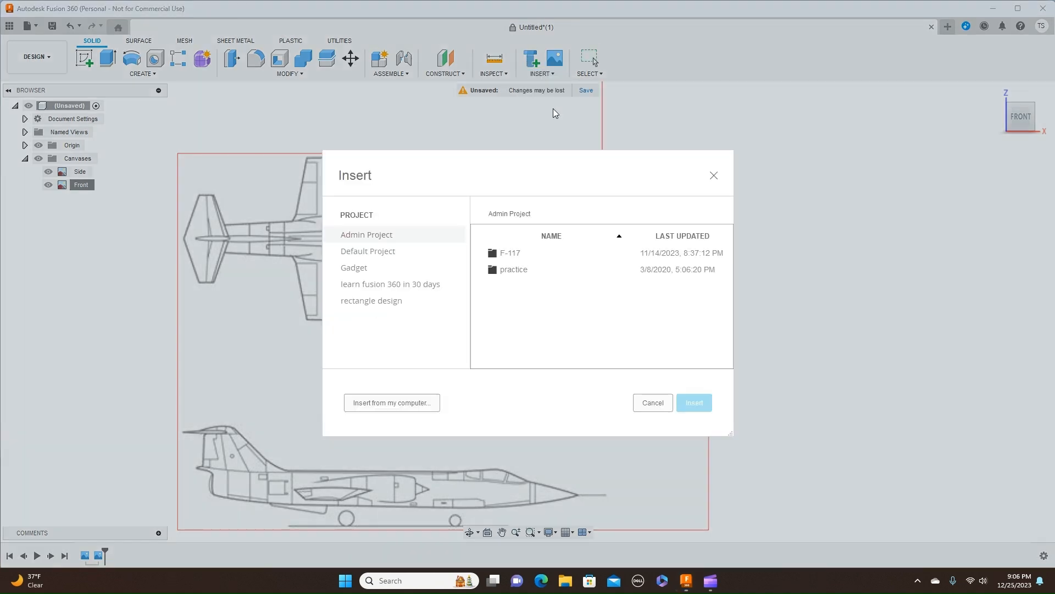
left_click(411, 403)
left_click(435, 295)
left_click_drag(1026, 114, 970, 128)
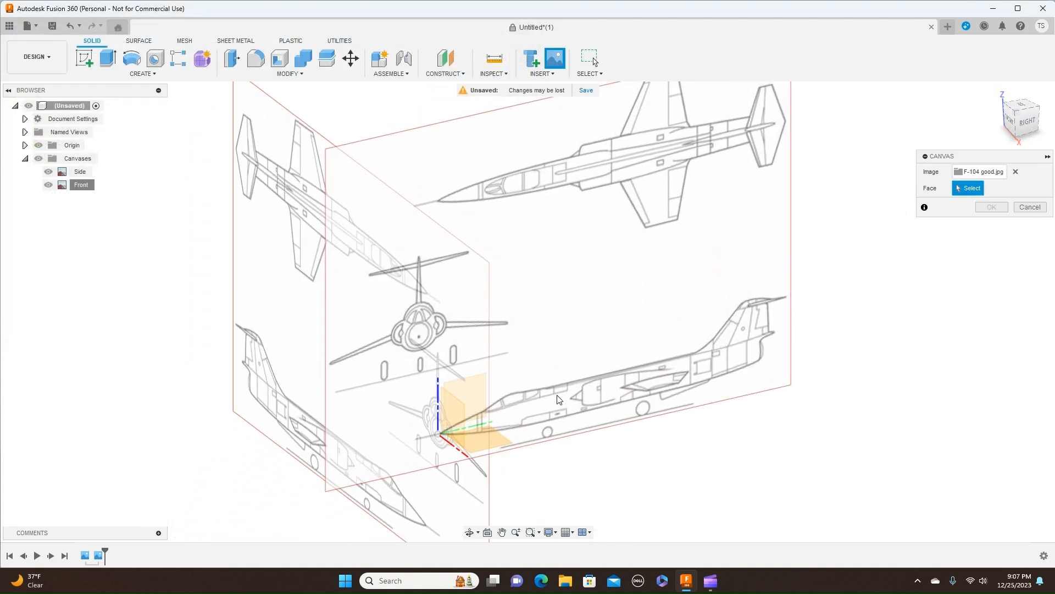
left_click(499, 443)
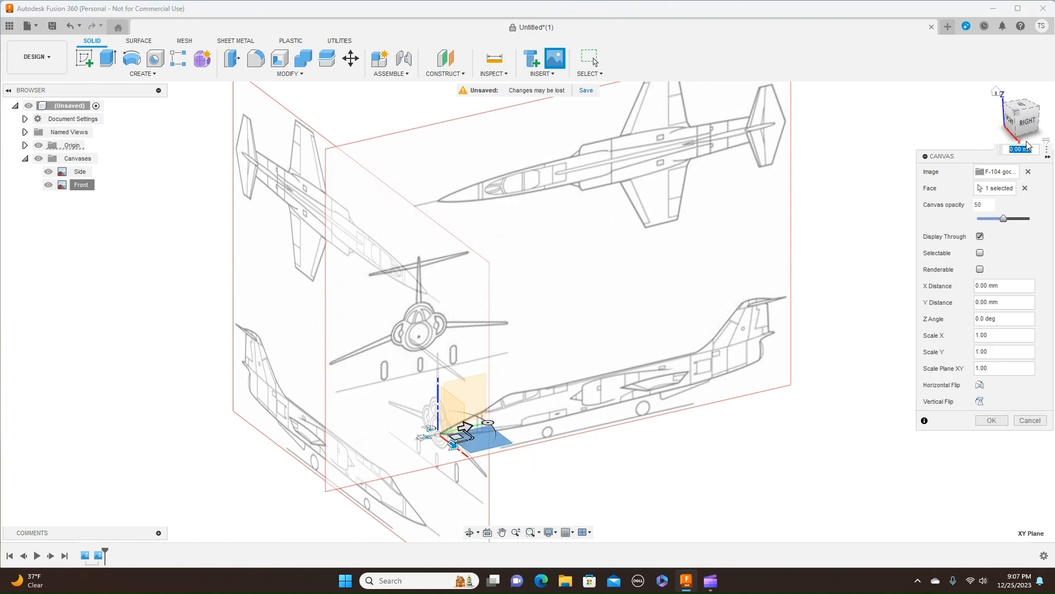
In the top view, enlarge the new canvas uniformly to a plane scale of about 126.71, rotate it to a Z angle of 90 degrees, and accept it.
left_click(1022, 108)
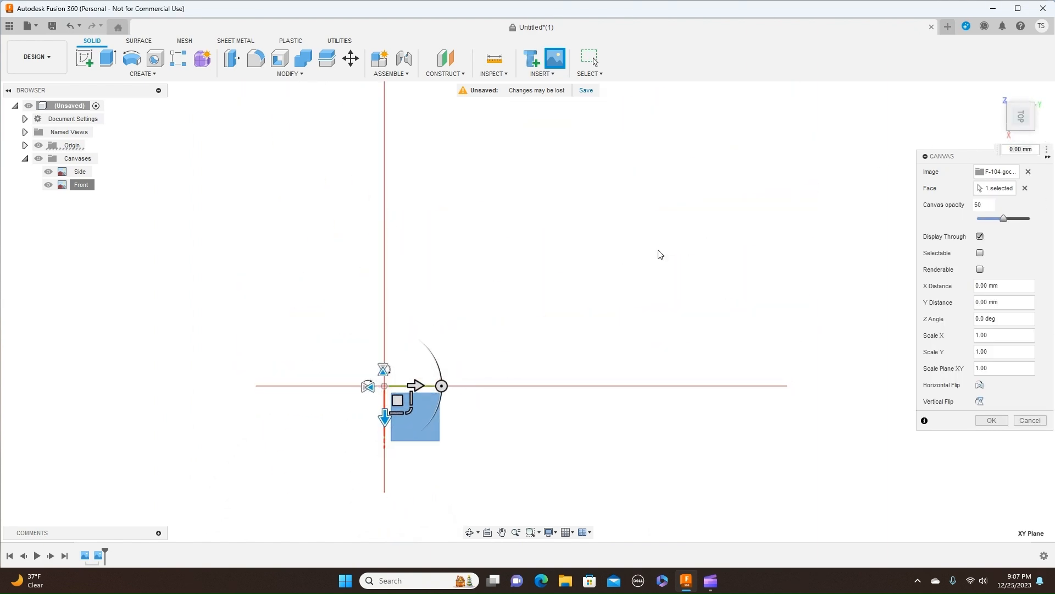
left_click_drag(481, 382, 544, 429)
left_click_drag(480, 378, 557, 445)
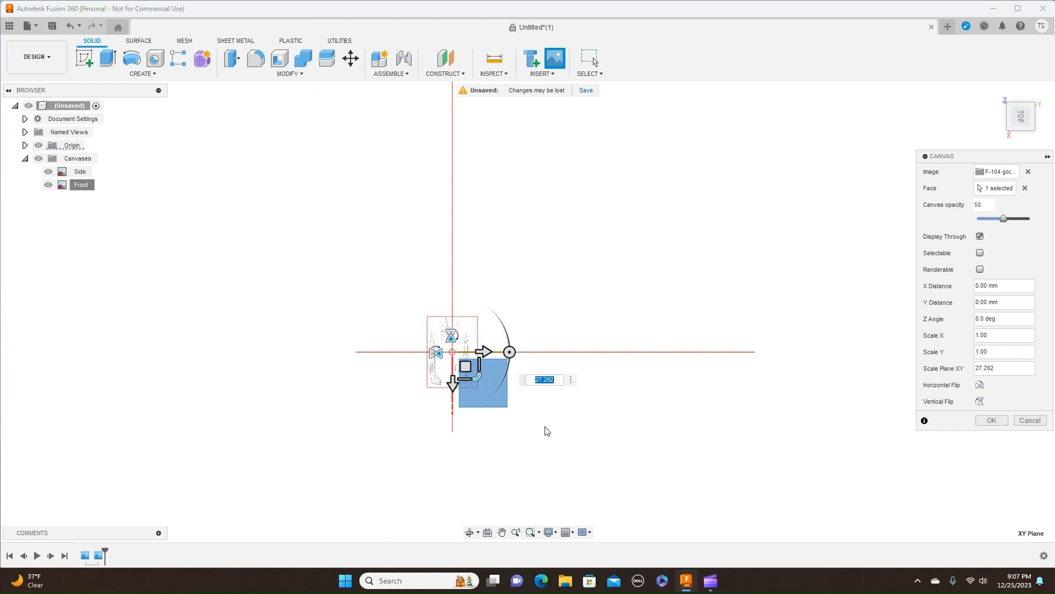
mouse_move(477, 377)
left_mouse_down()
mouse_move(570, 460)
mouse_move(486, 367)
left_mouse_up()
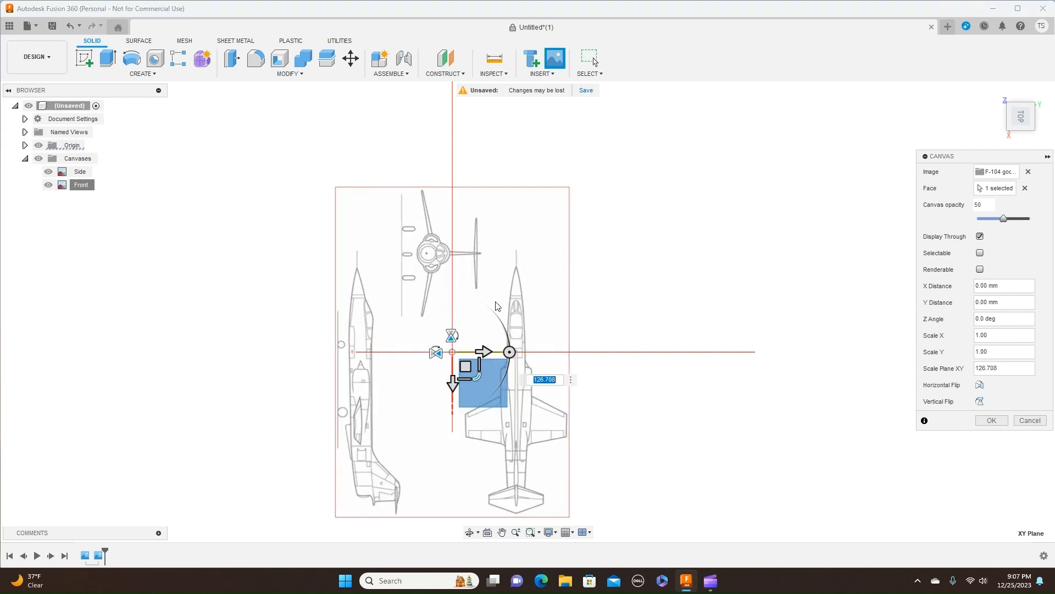
left_click_drag(509, 352, 450, 294)
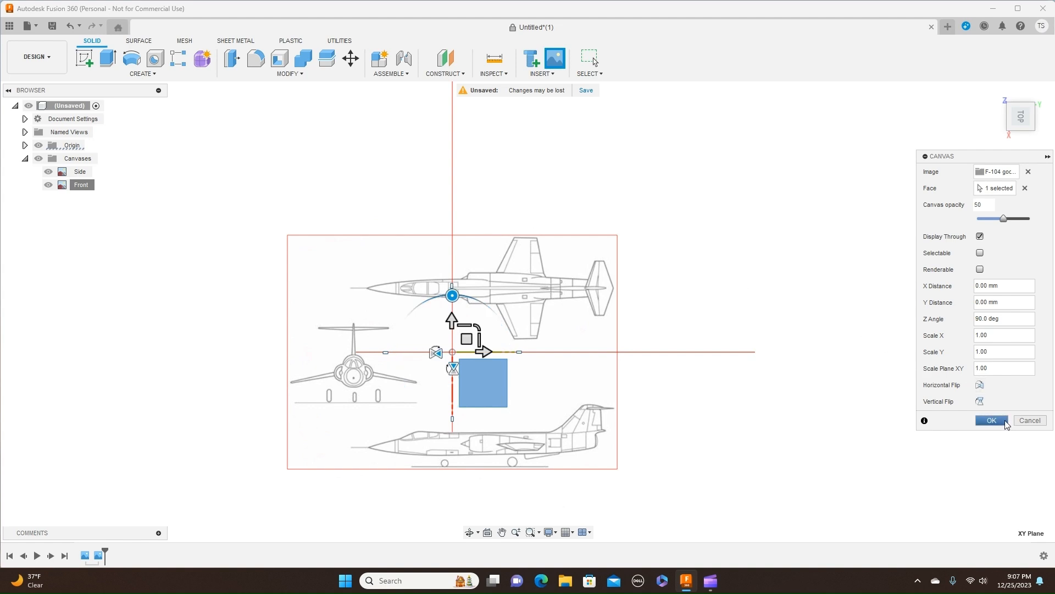
left_click(992, 420)
Rename the F-104 good canvas on the XY plane as Top.
left_click(87, 199)
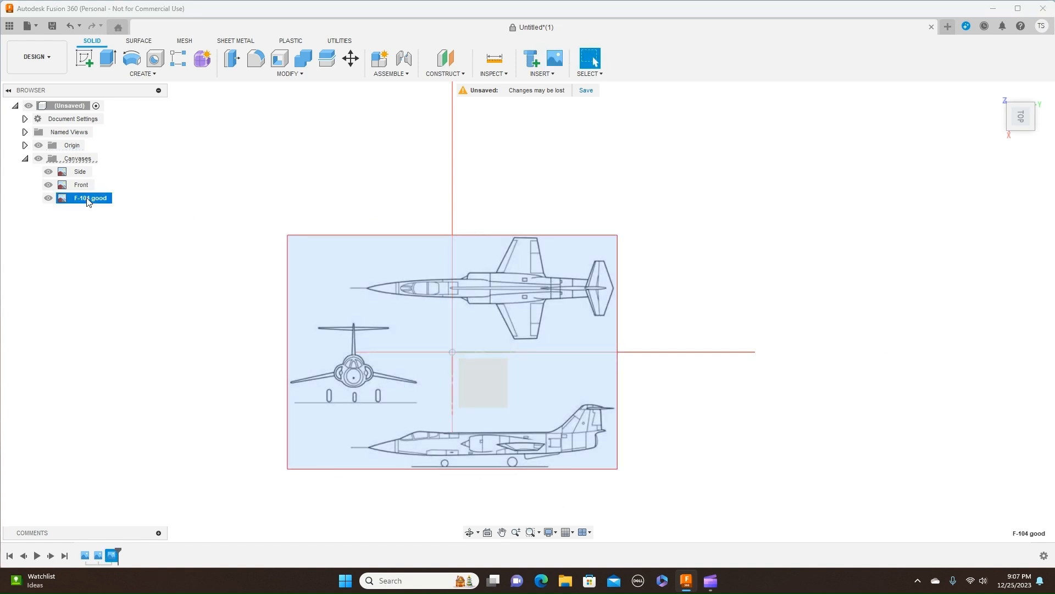
left_click(87, 198)
key("BackSpace")
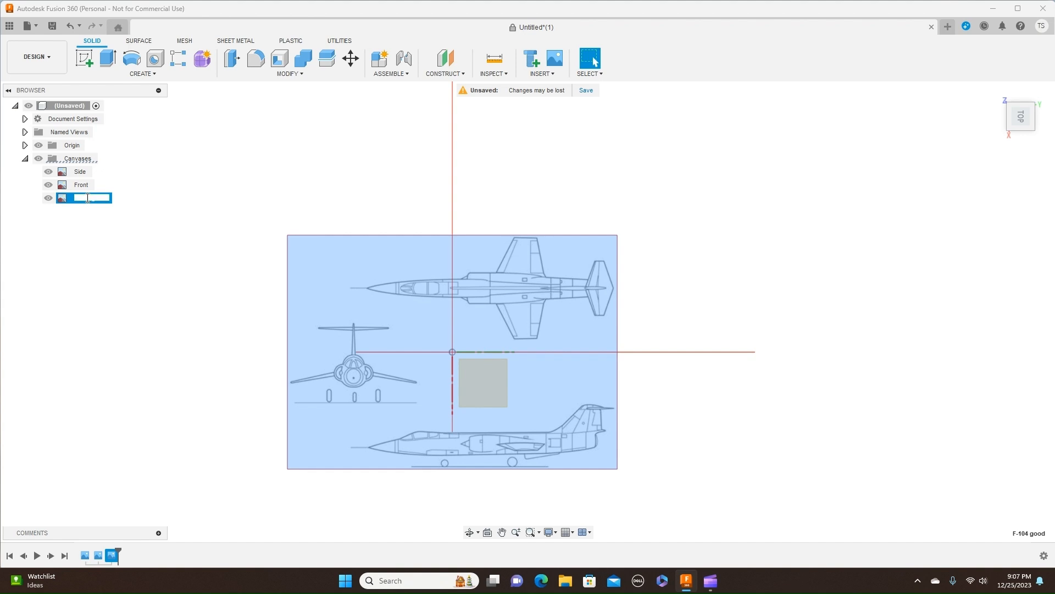
key("Return")
left_click(157, 212)
Calibrate the Top canvas by setting the distance from the top view's nose tip to its tail end to 2000 mm.
scroll(203, 220, "up", 2)
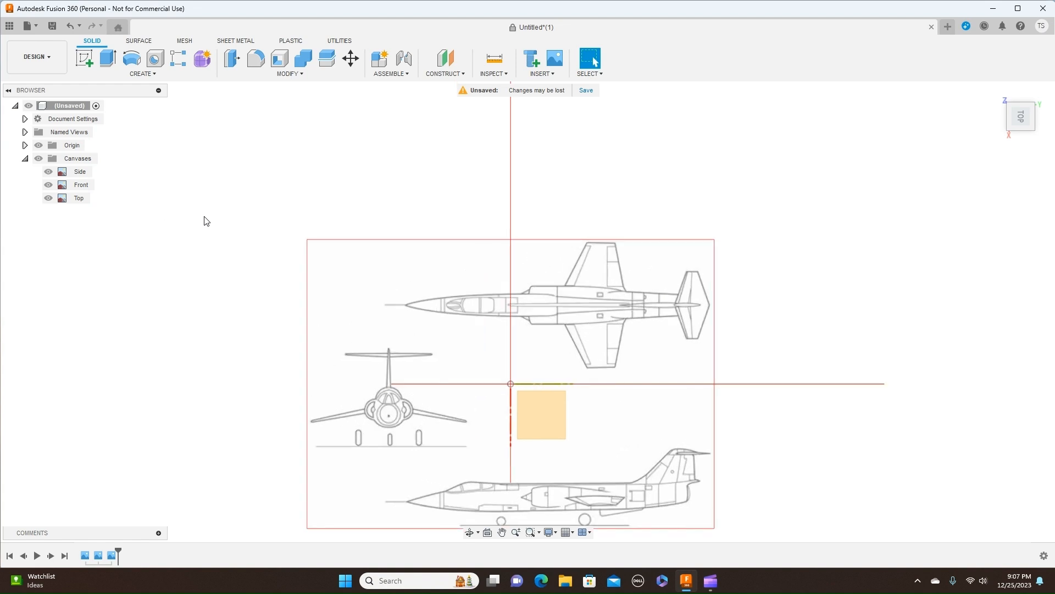
scroll(749, 372, "down", 1)
middle_click_drag(747, 367, 671, 257)
key("Escape")
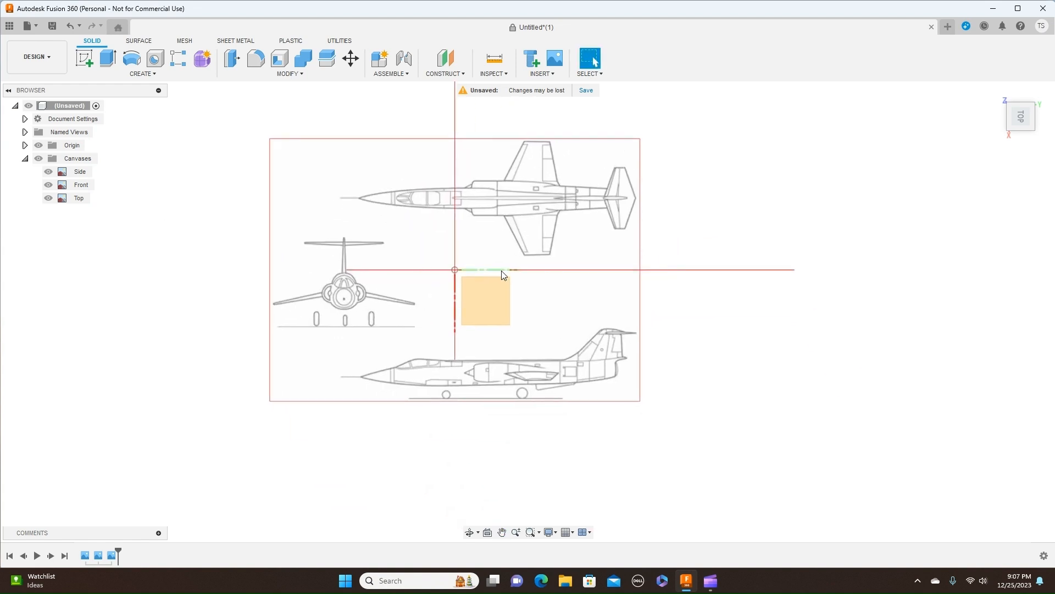
scroll(550, 265, "up", 1)
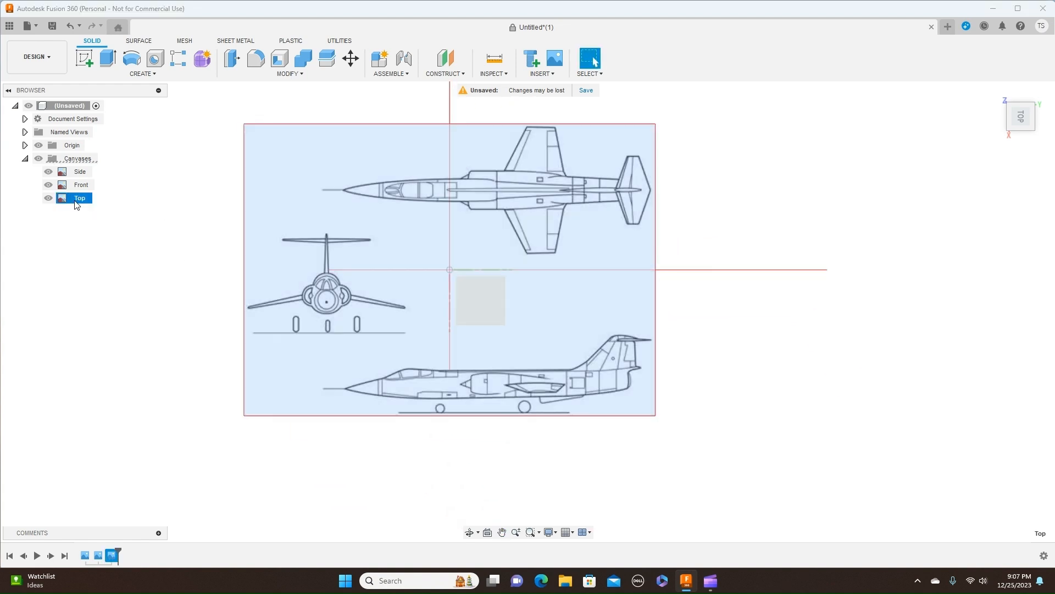
right_click(79, 199)
left_click(97, 237)
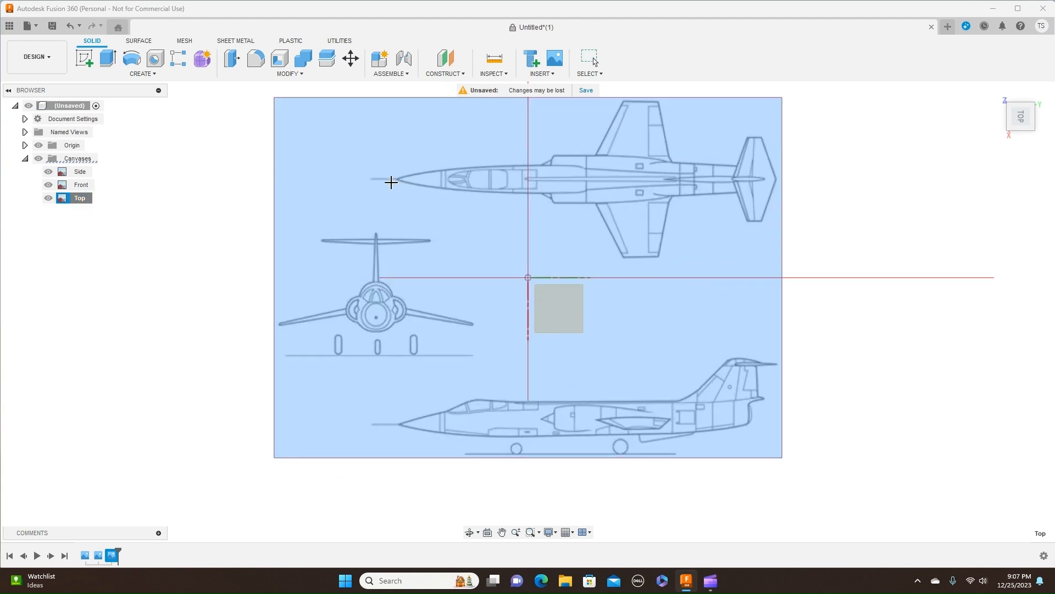
left_click(398, 178)
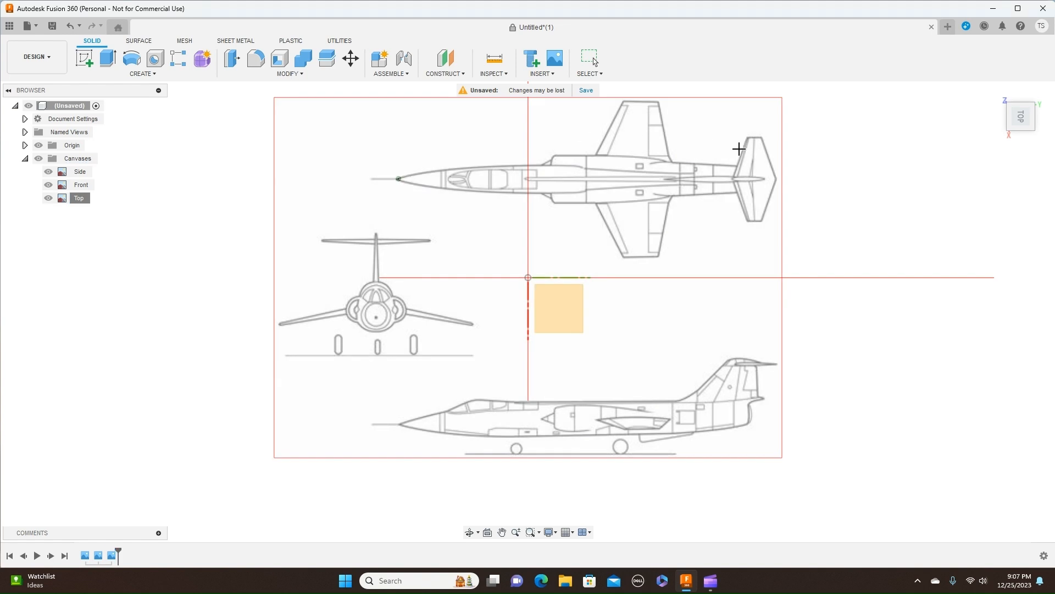
left_click(778, 178)
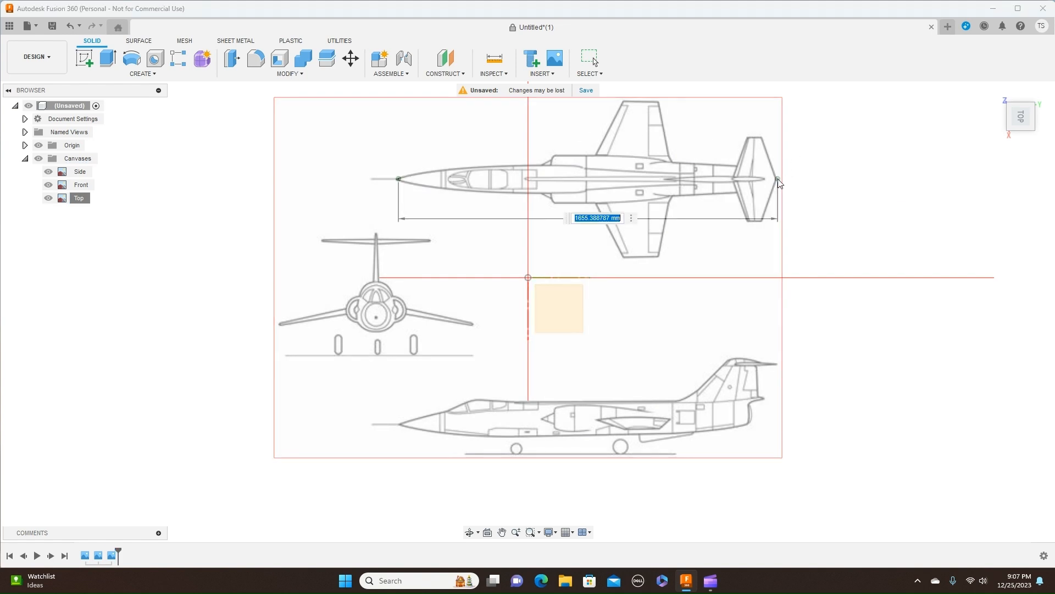
key("BackSpace")
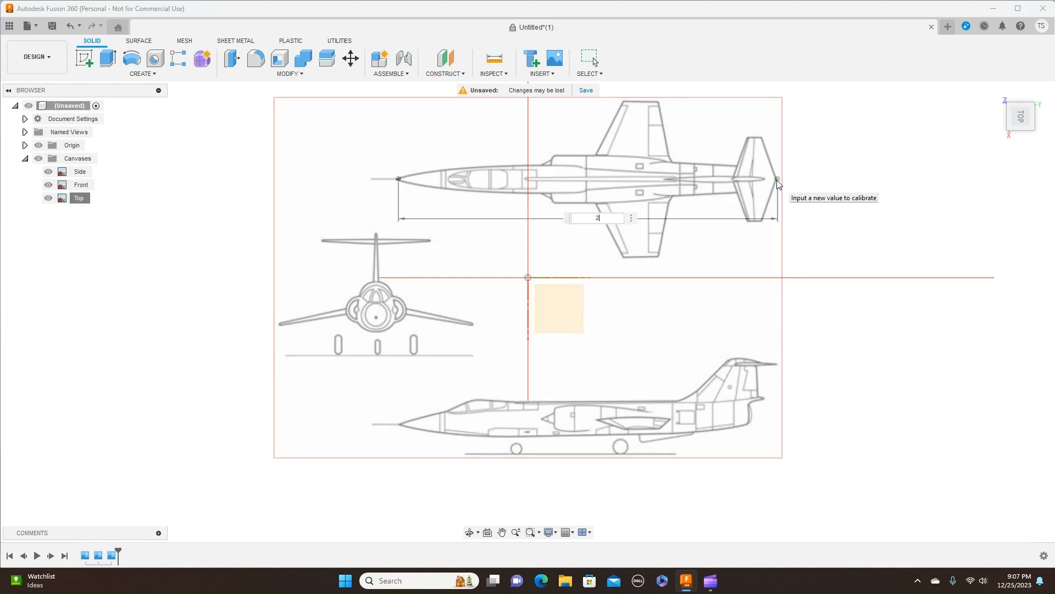
type("2000mm")
key("Return")
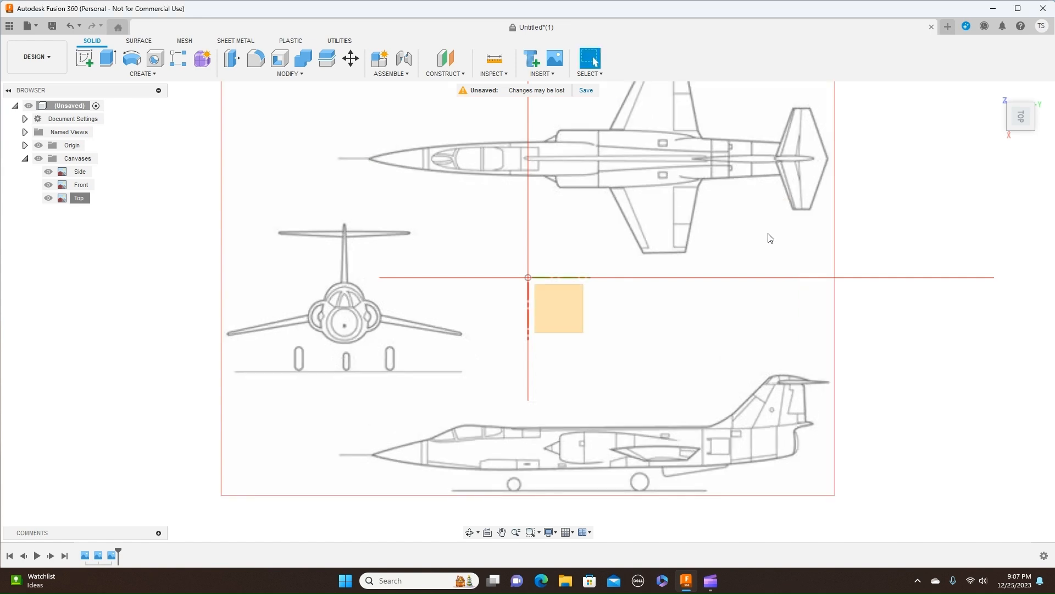
Move the Top canvas to X 520.495 mm and Y 712.088 mm so the top view's nose tip sits on the origin, and accept it.
scroll(770, 222, "down", 2)
middle_click_drag(780, 229, 776, 280)
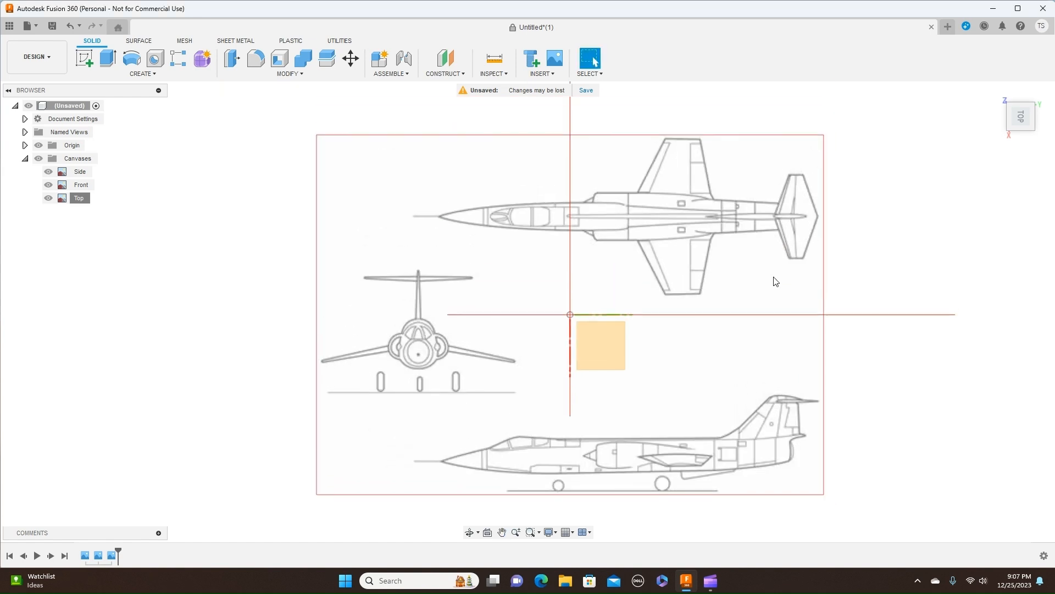
right_click(75, 201)
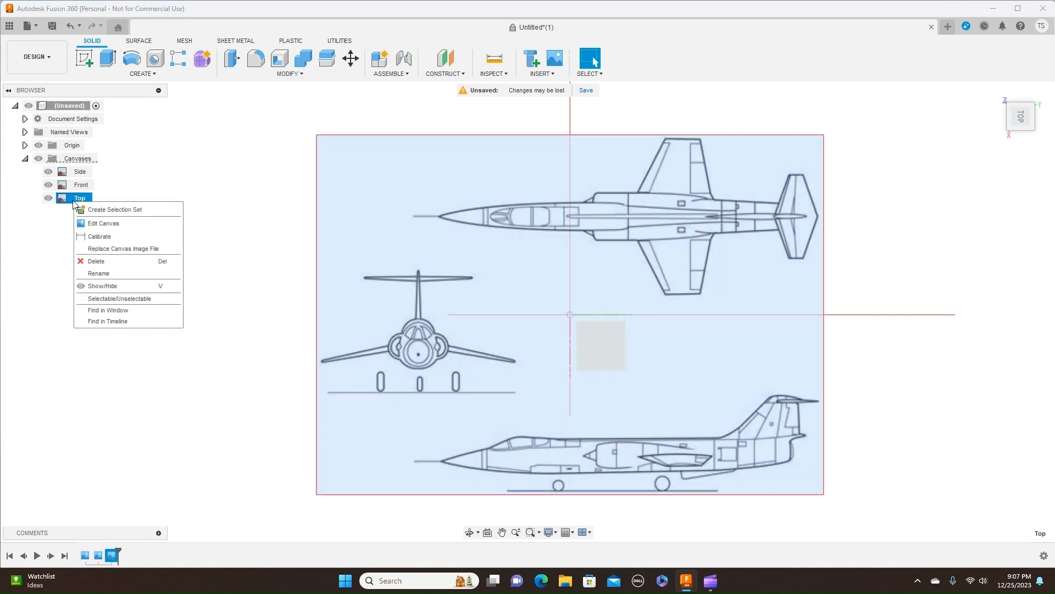
left_click(103, 223)
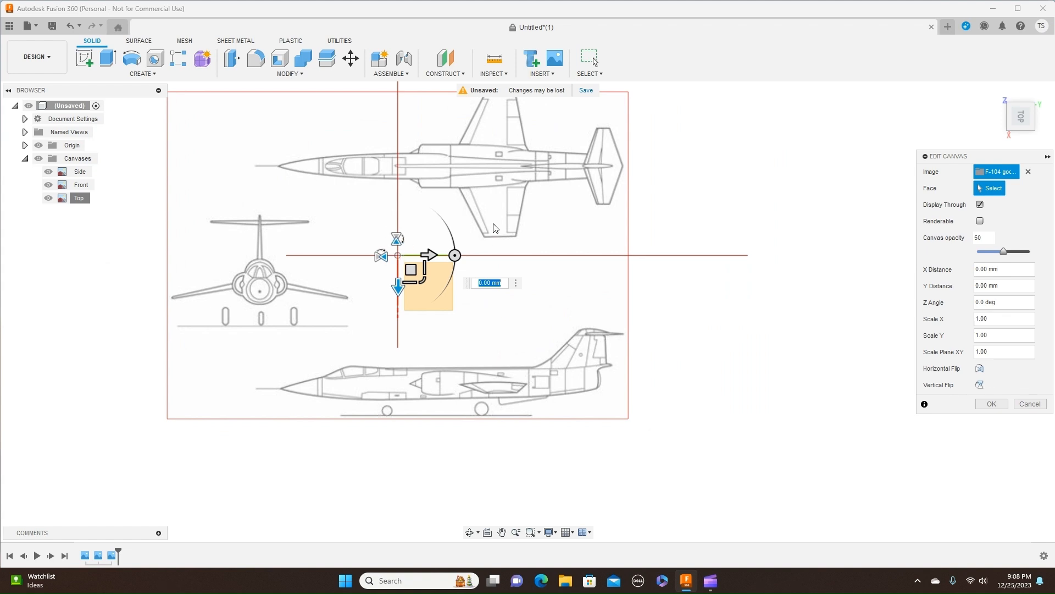
left_click_drag(413, 270, 600, 301)
left_click_drag(563, 350, 535, 361)
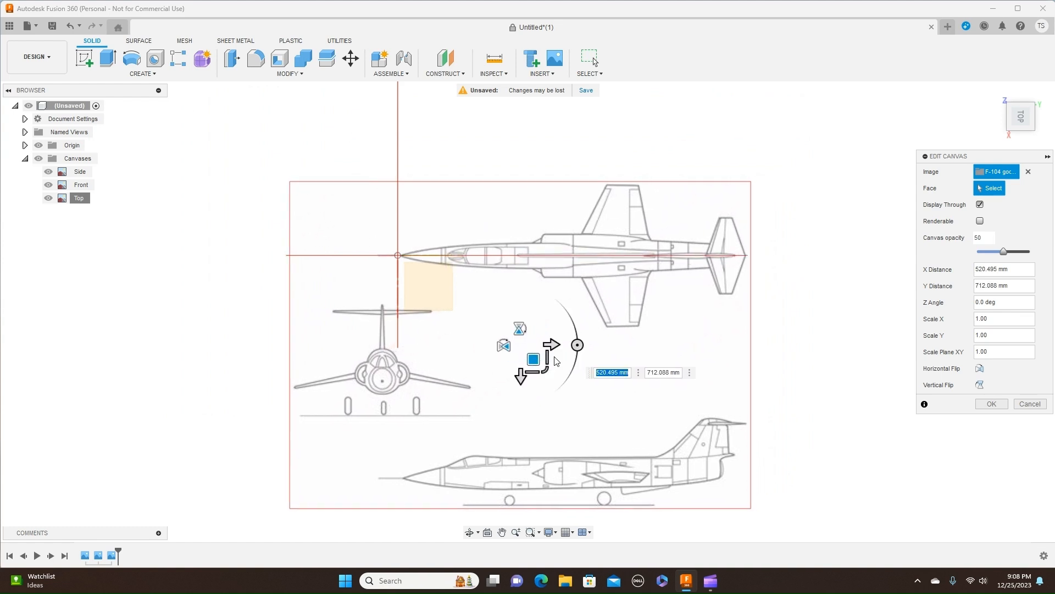
scroll(557, 355, "up", 2)
scroll(830, 231, "up", 2)
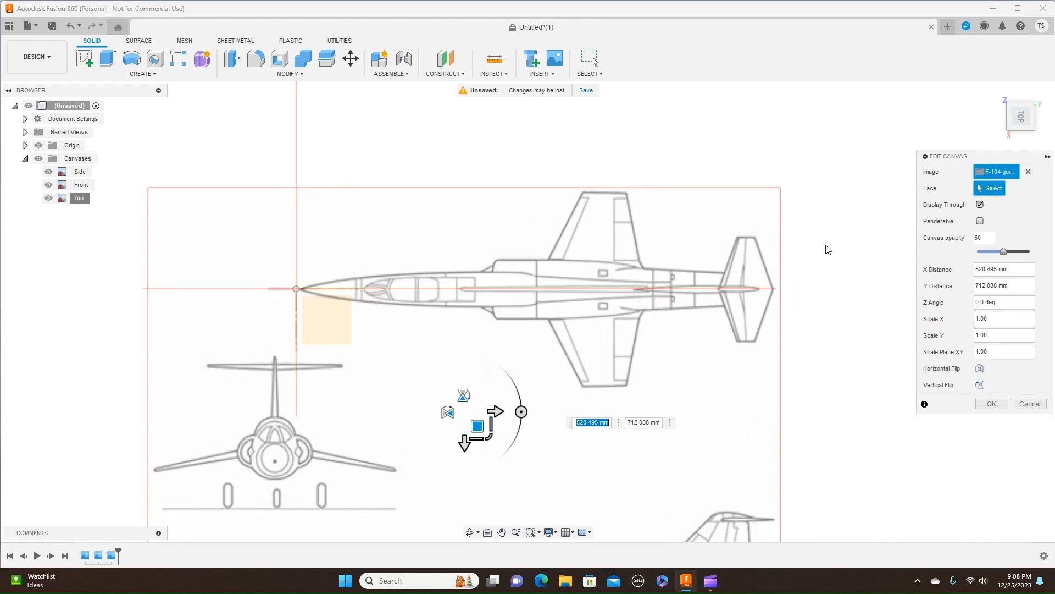
middle_click_drag(830, 285, 836, 266)
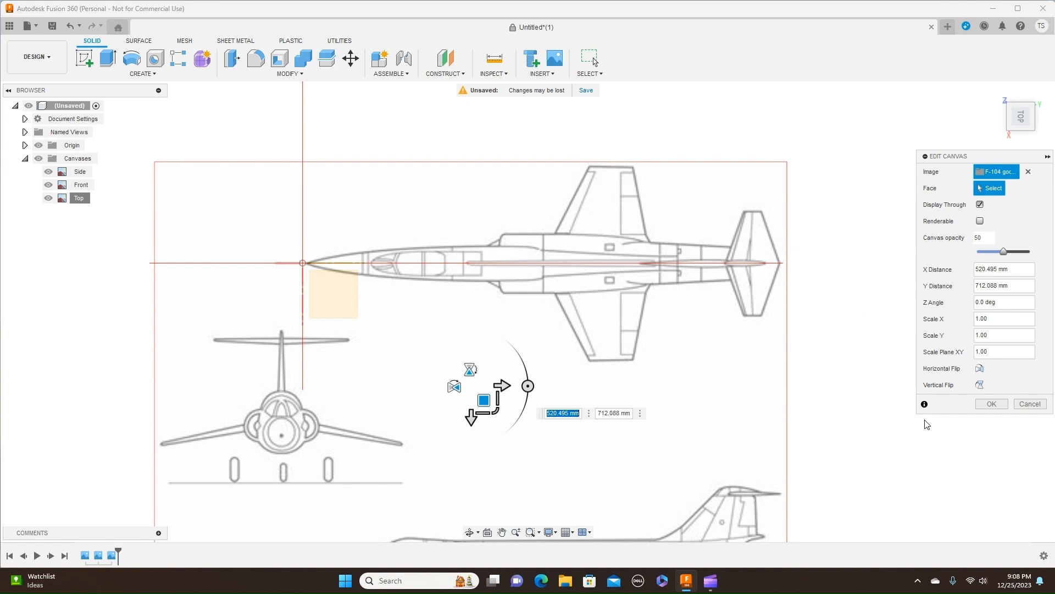
left_click(993, 404)
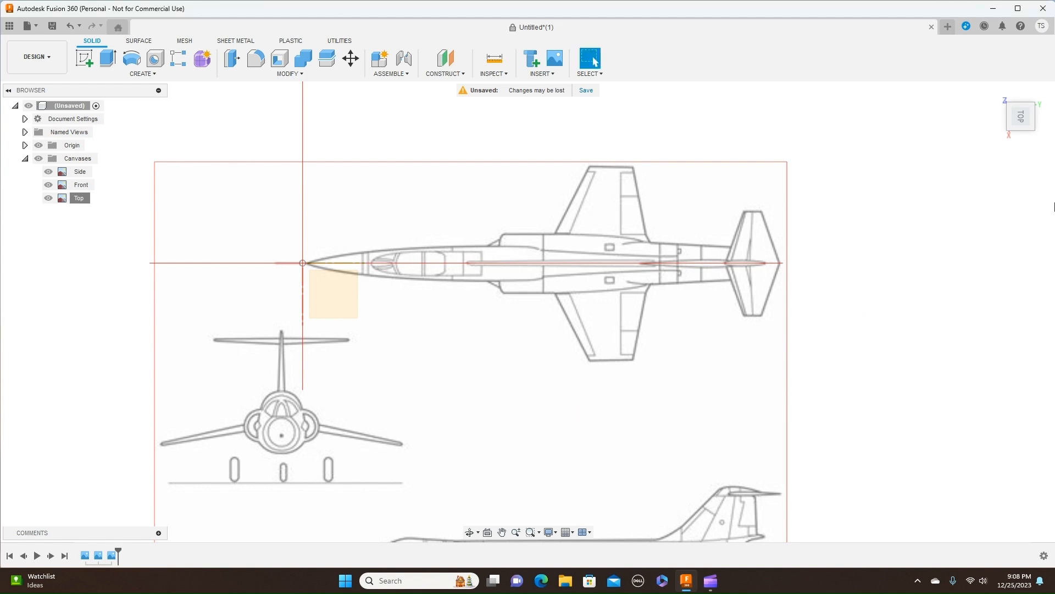
Check the canvas alignment in the right and front views, and create a new form.
left_click(1021, 137)
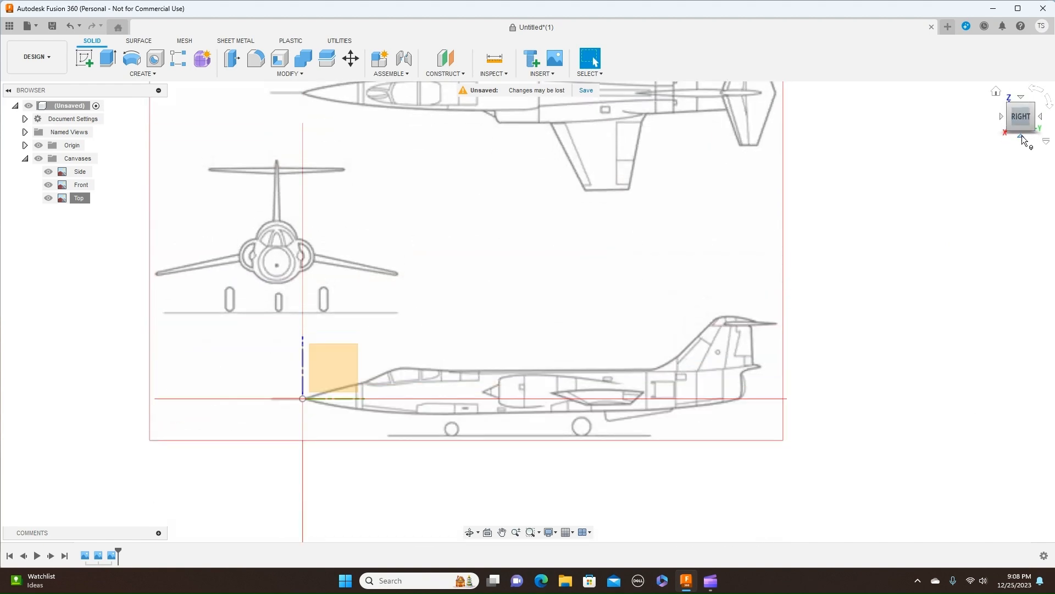
left_click(1002, 116)
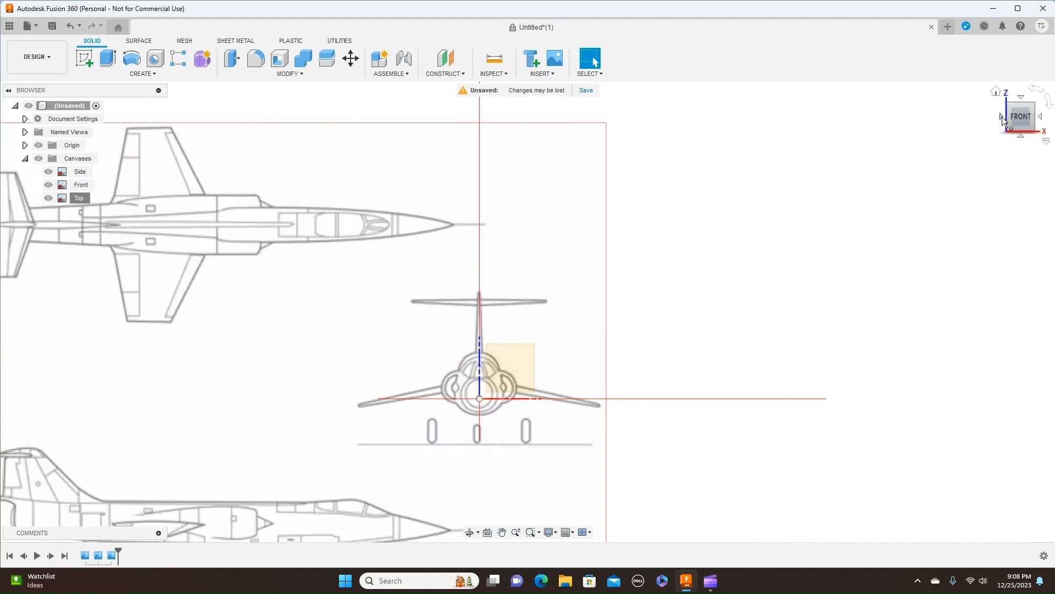
left_click(1043, 120)
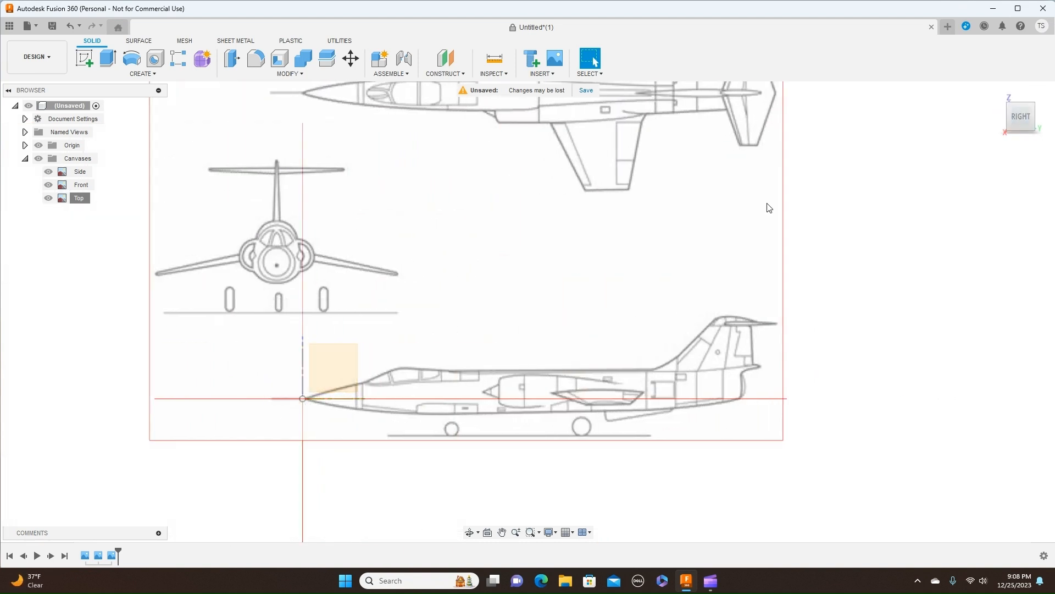
scroll(768, 208, "up", 3)
scroll(749, 231, "down", 3)
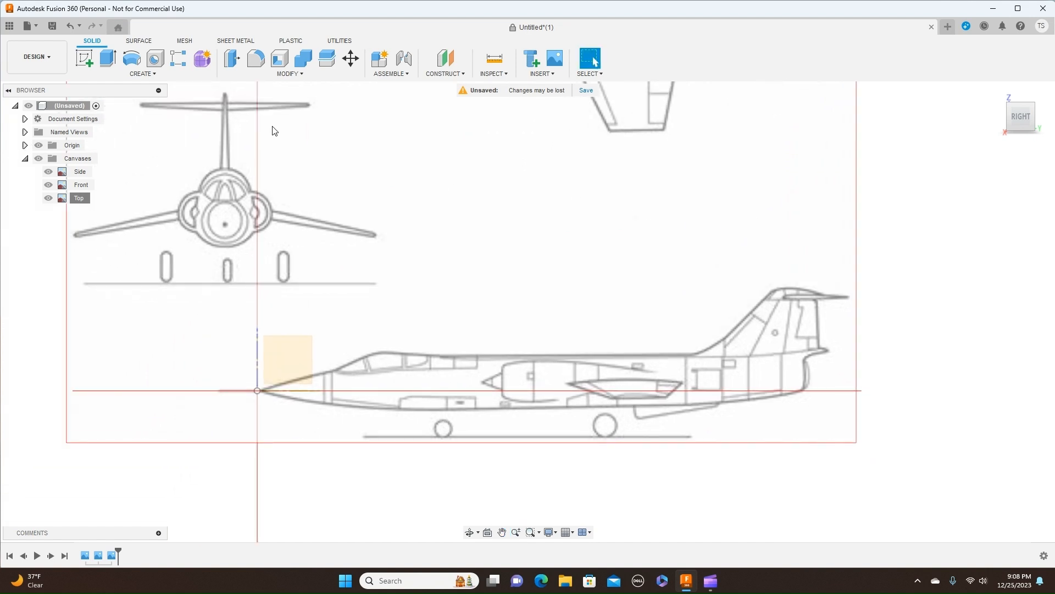
left_click(202, 61)
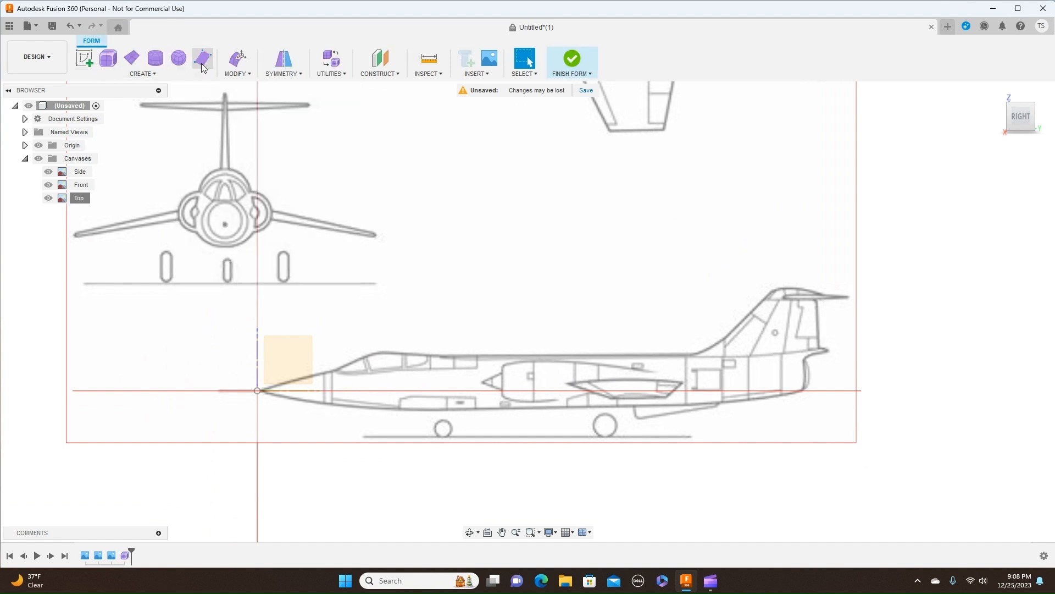
Place a form cylinder on the XZ plane in the front view, centred on the fuselage just above the origin, about 265.6 mm in diameter.
left_click(159, 65)
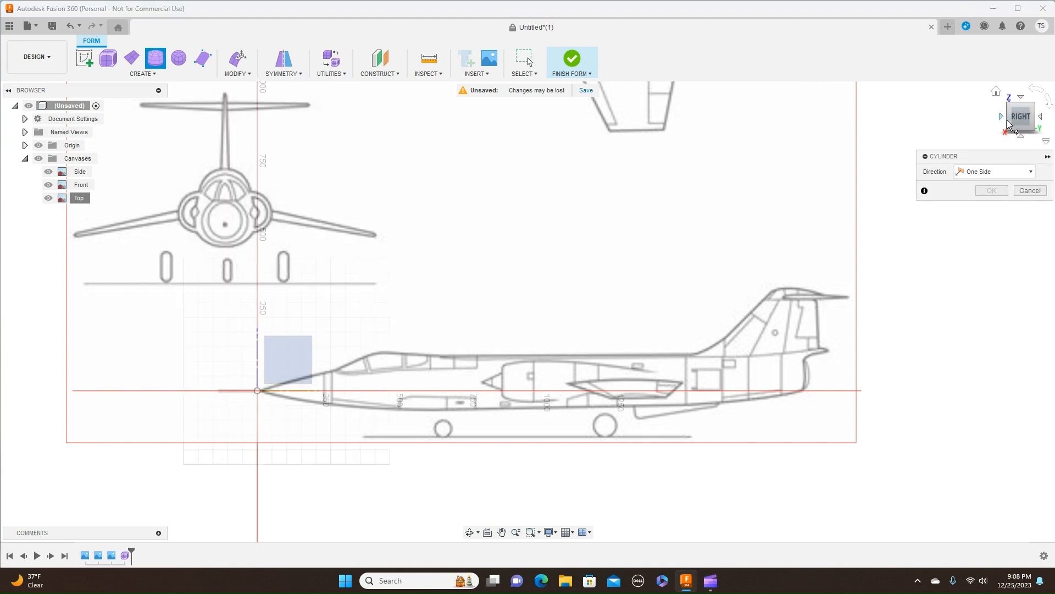
left_click(1003, 117)
middle_click_drag(577, 301, 623, 179)
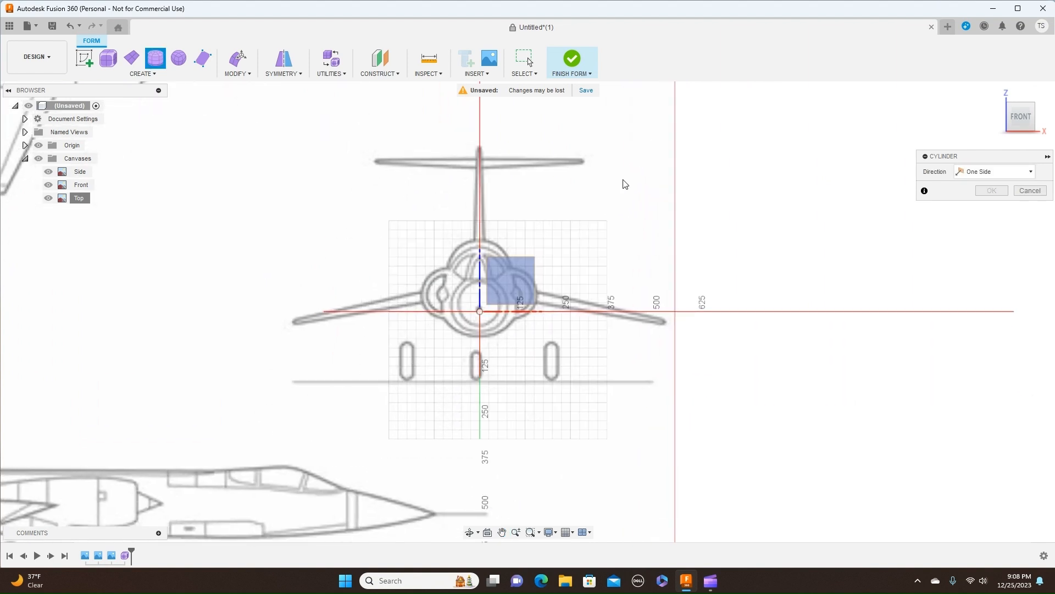
left_click(519, 274)
scroll(519, 274, "up", 2)
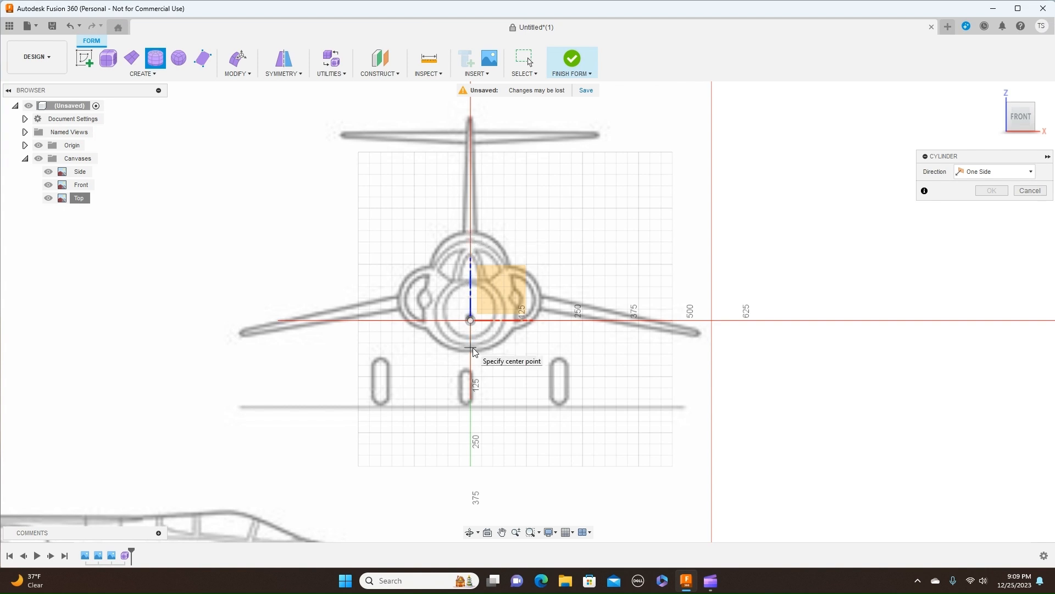
left_click(470, 296)
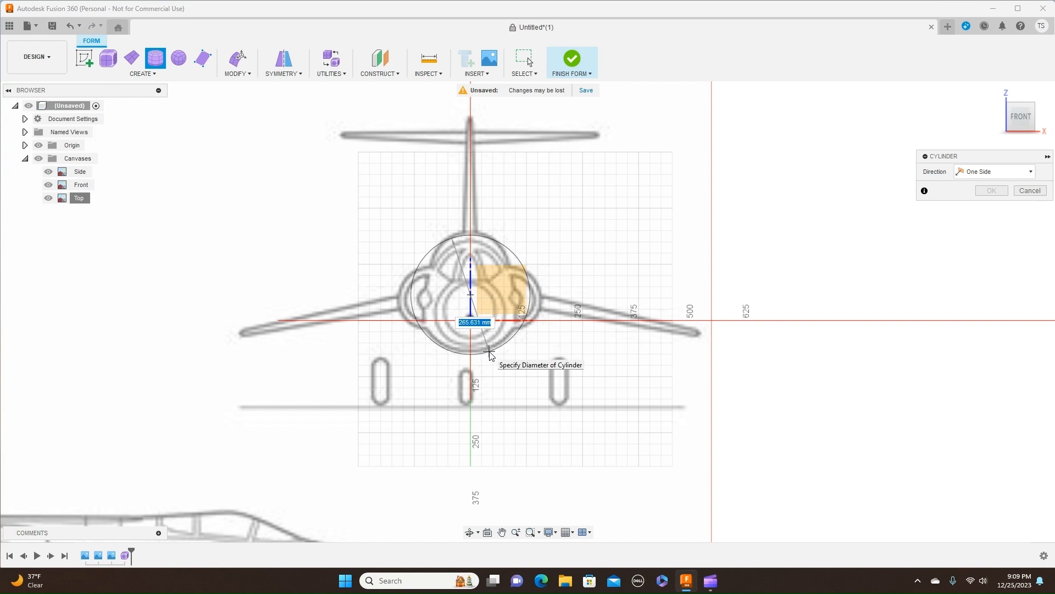
left_click(489, 354)
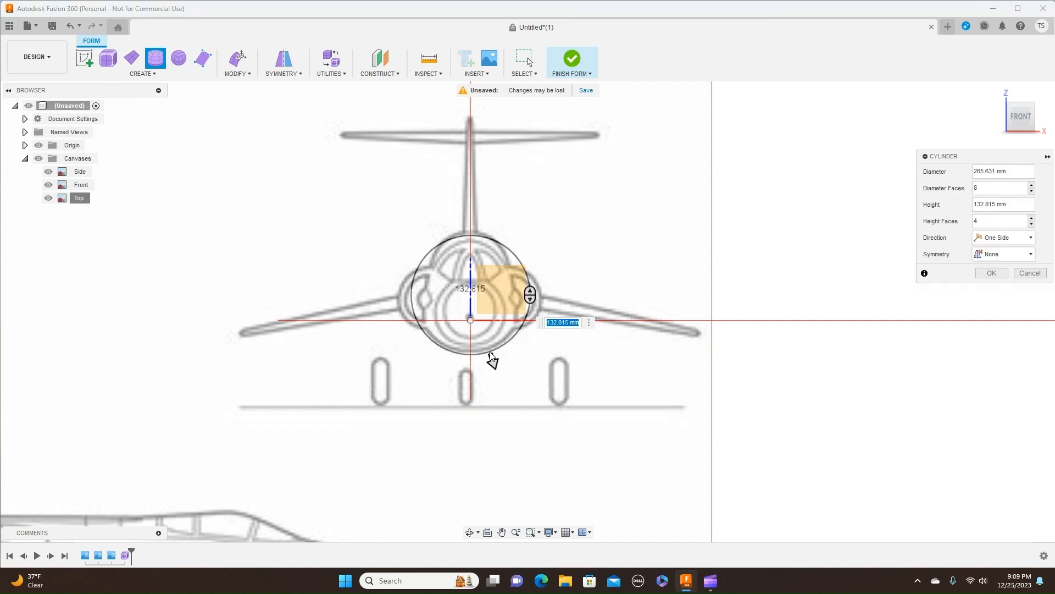
In the right view, extend the cylinder along the fuselage to a height of 1850 mm with 8 height faces, and accept it.
left_click(1046, 116)
scroll(667, 226, "down", 3)
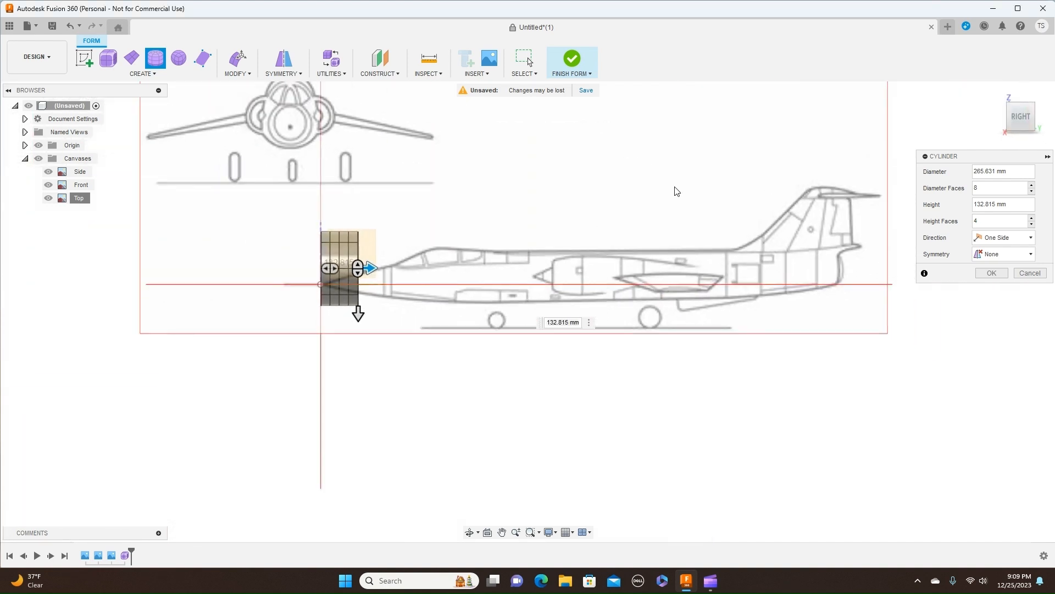
middle_click_drag(676, 190, 549, 205)
left_click_drag(227, 289, 711, 302)
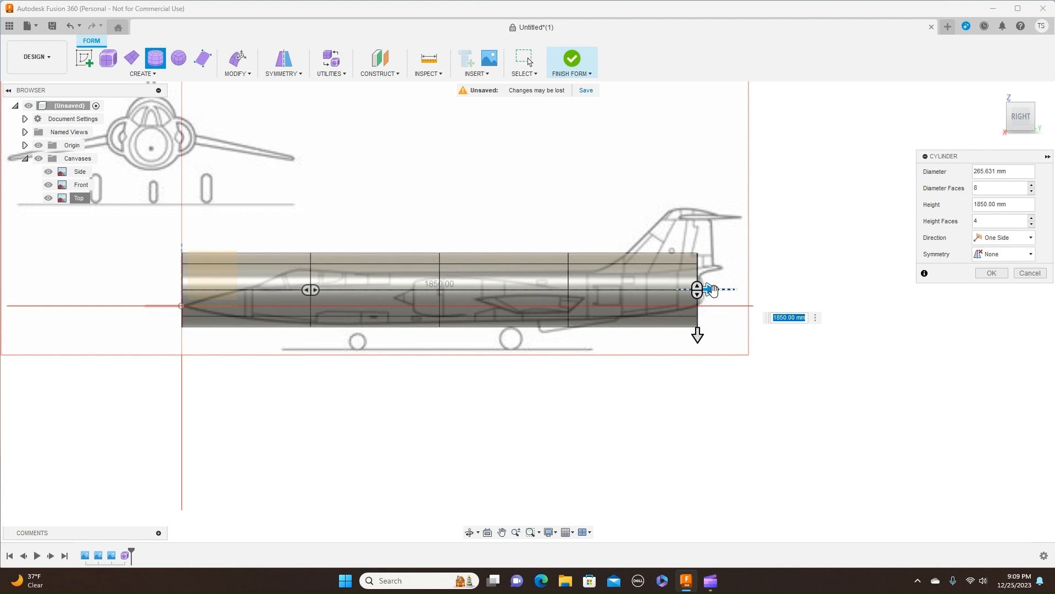
left_click(1032, 219)
left_click(1033, 218)
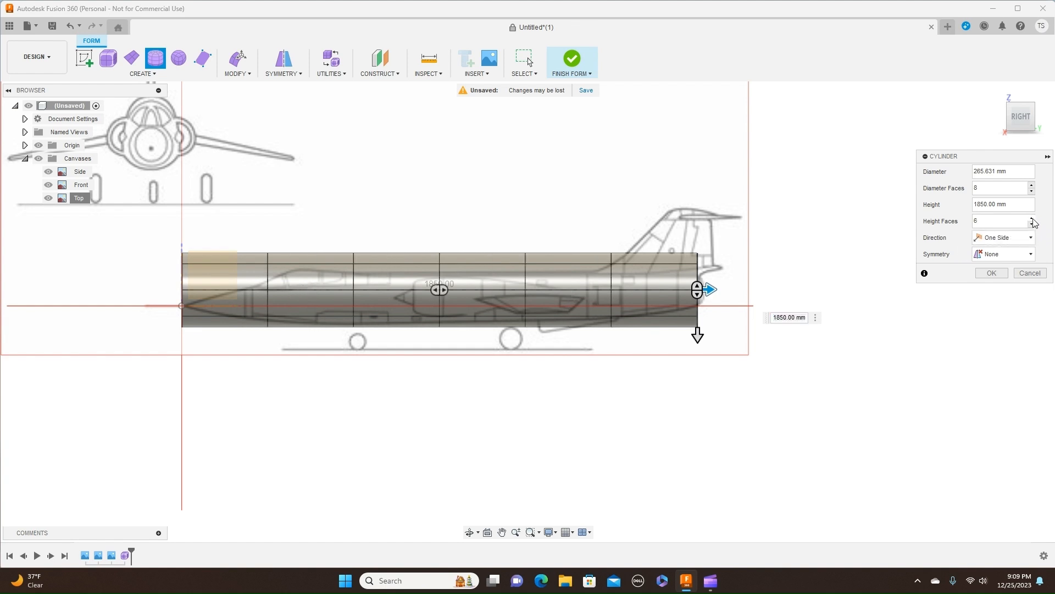
left_click(1032, 218)
left_click(1033, 218)
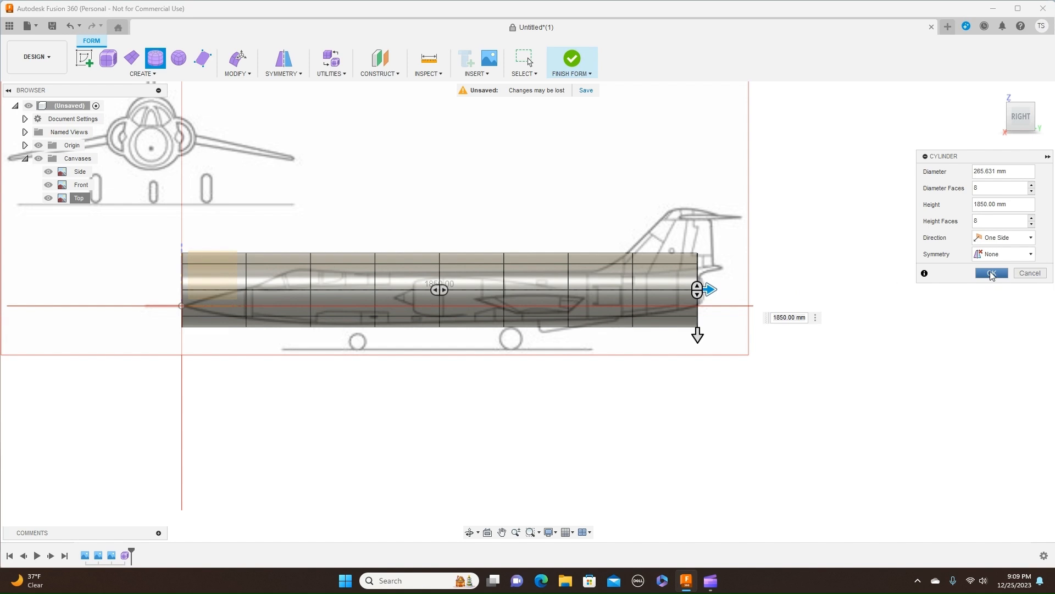
left_click(992, 273)
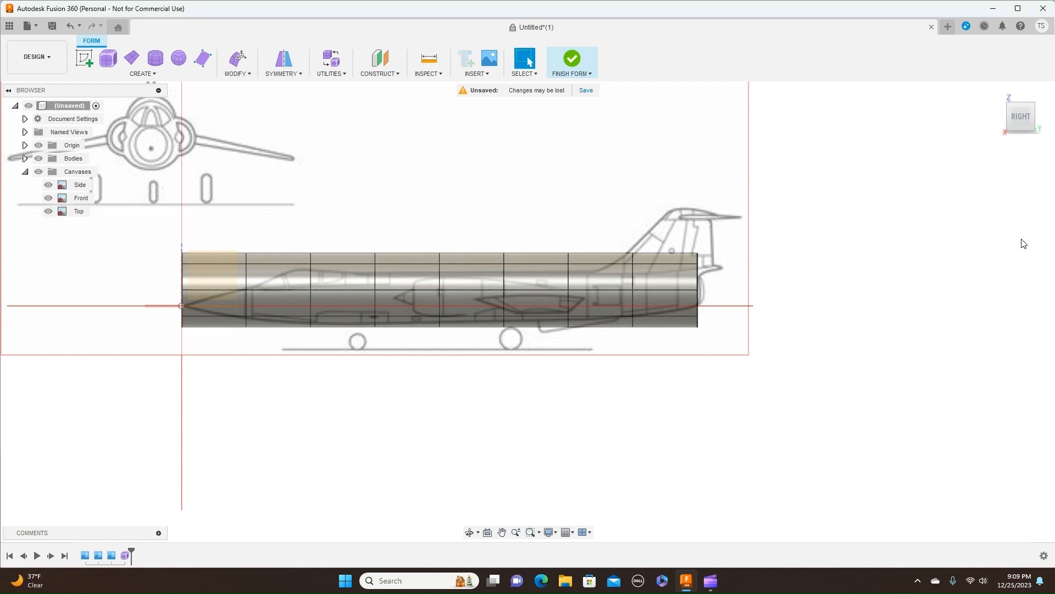
Examine how the cylinder lies against the three canvases from an oblique angle and the right side.
left_click(1008, 116)
middle_click_drag(528, 311, 455, 309, "shift")
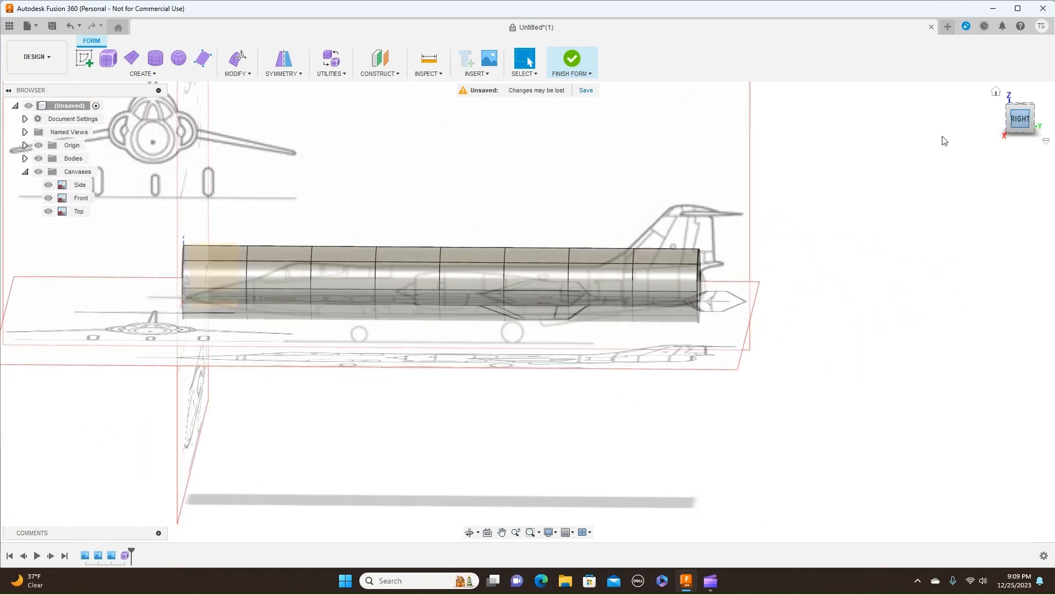
left_click(1021, 119)
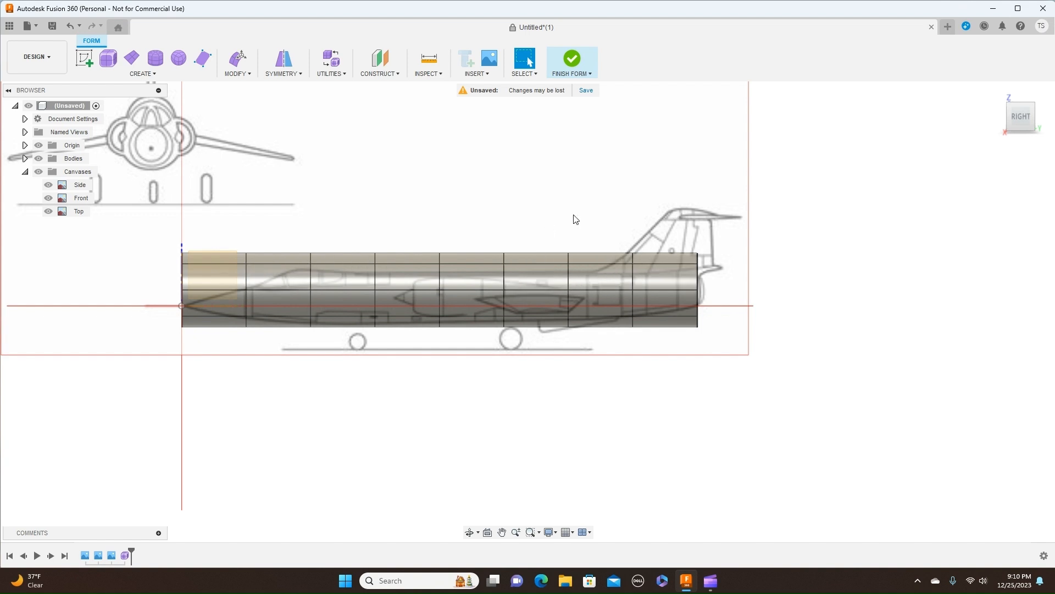
scroll(800, 205, "up", 1)
middle_click_drag(783, 223, 867, 222)
scroll(742, 180, "up", 1)
middle_click_drag(623, 171, 698, 136)
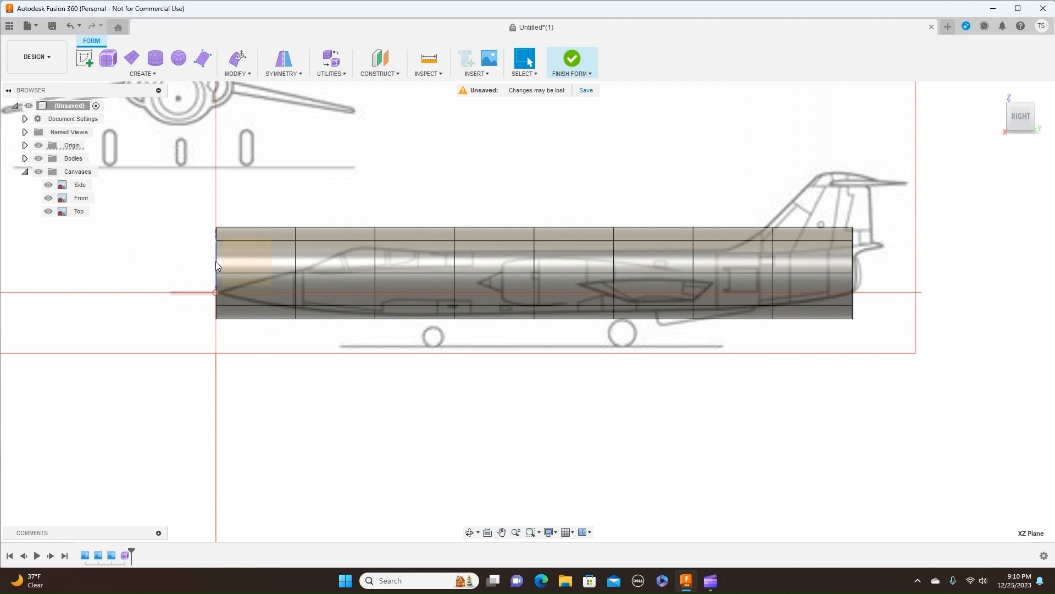
Edit the form's edge ring at the nose end, scaling it down in the side plane to about 0.372.
scroll(222, 314, "up", 2)
scroll(223, 313, "up", 2)
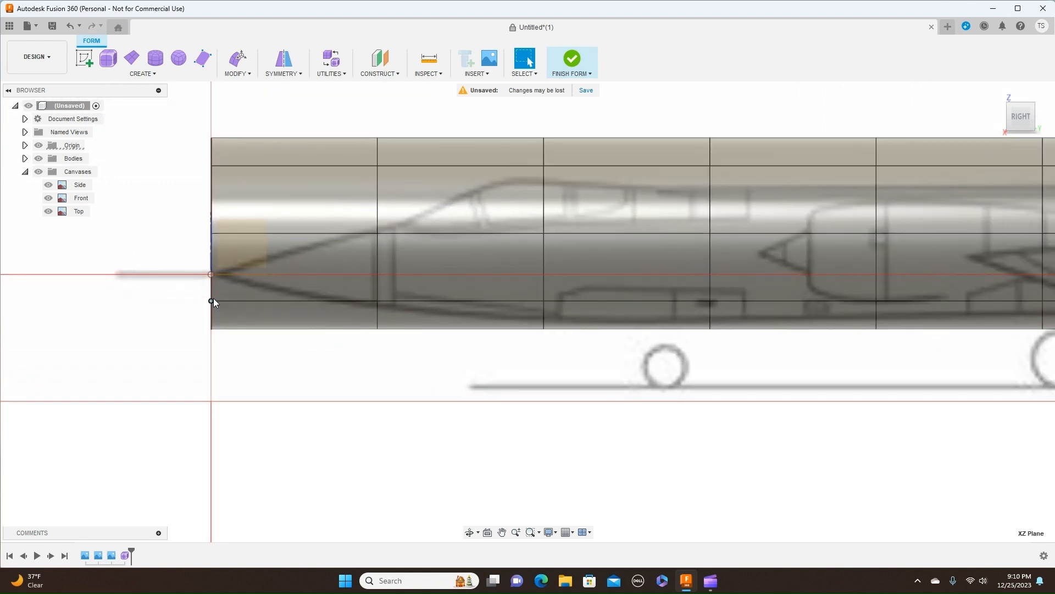
double_click(212, 295)
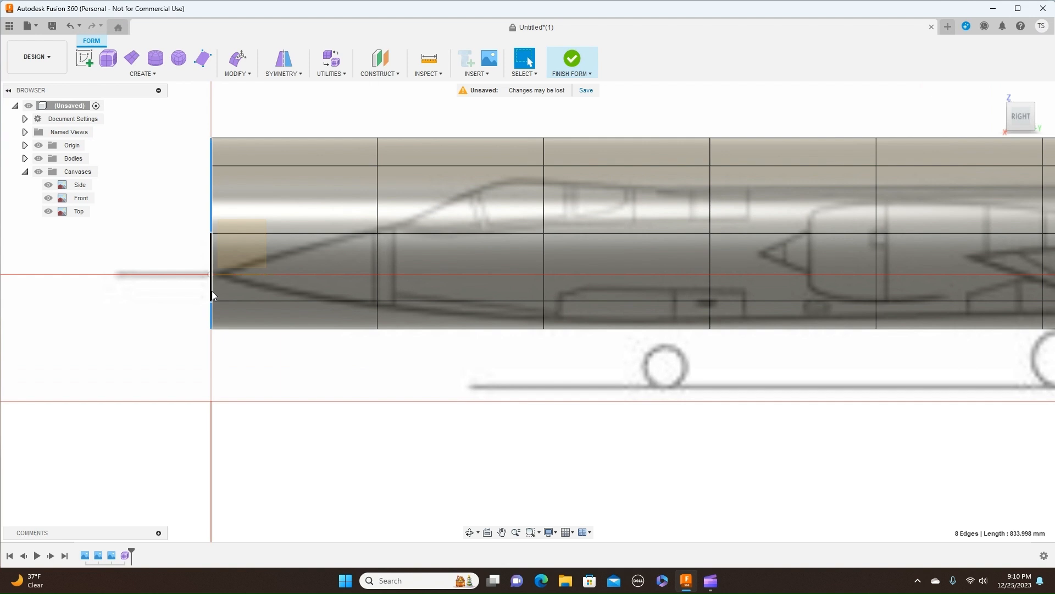
right_click(212, 295)
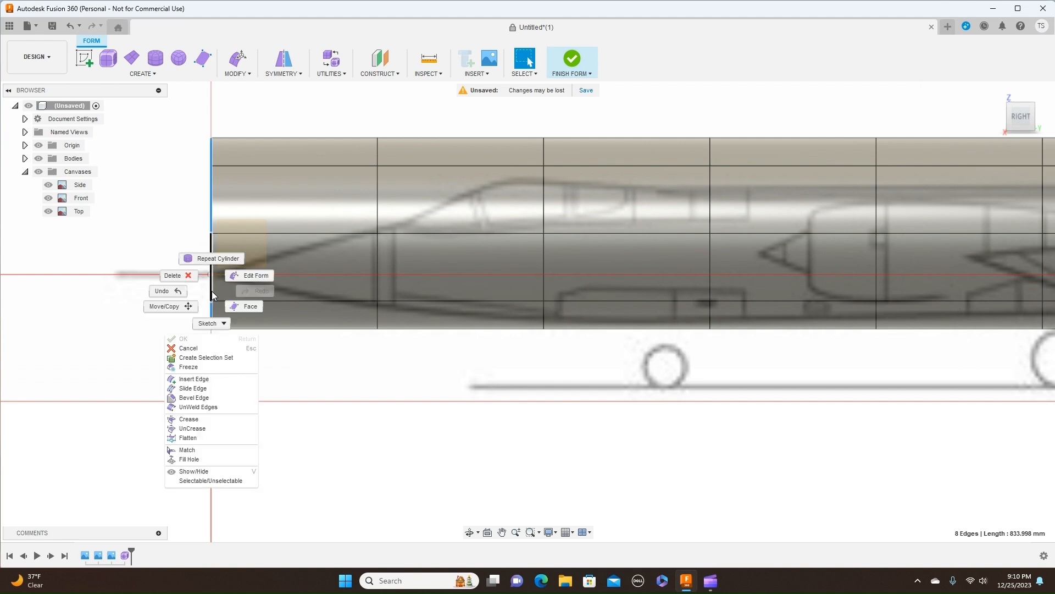
left_click(249, 277)
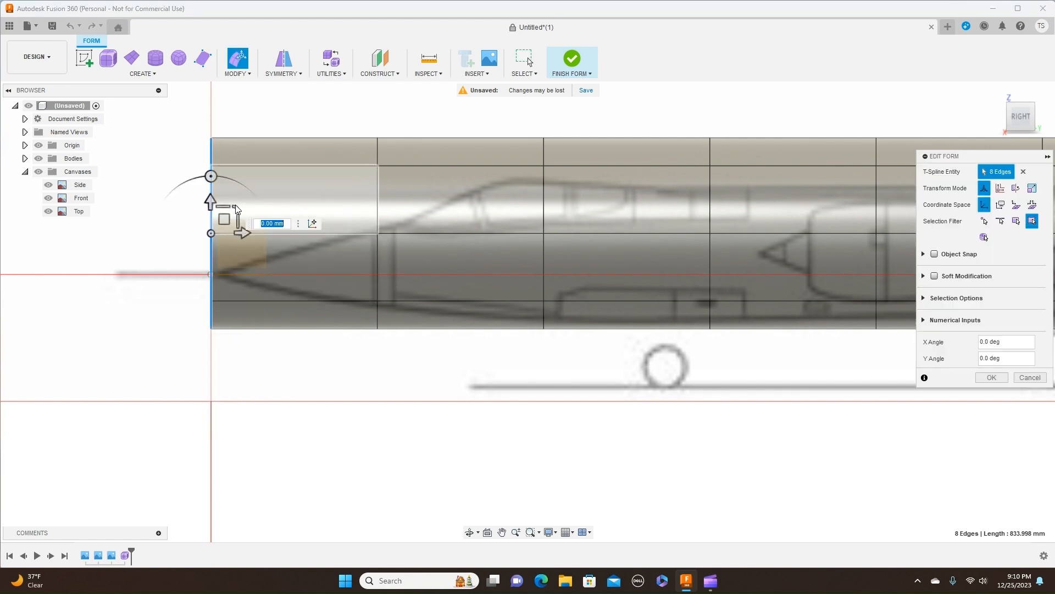
left_click_drag(236, 207, 210, 221)
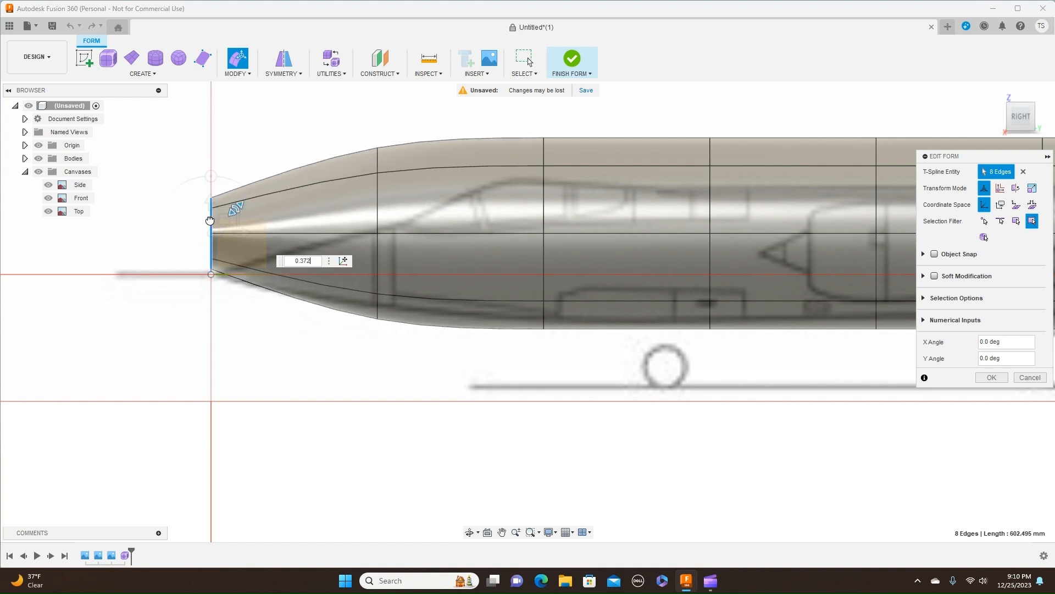
Scale down the second and third edge rings from the nose and lower them onto the side-view fuselage outline, the second by about 42 mm.
left_click(379, 219)
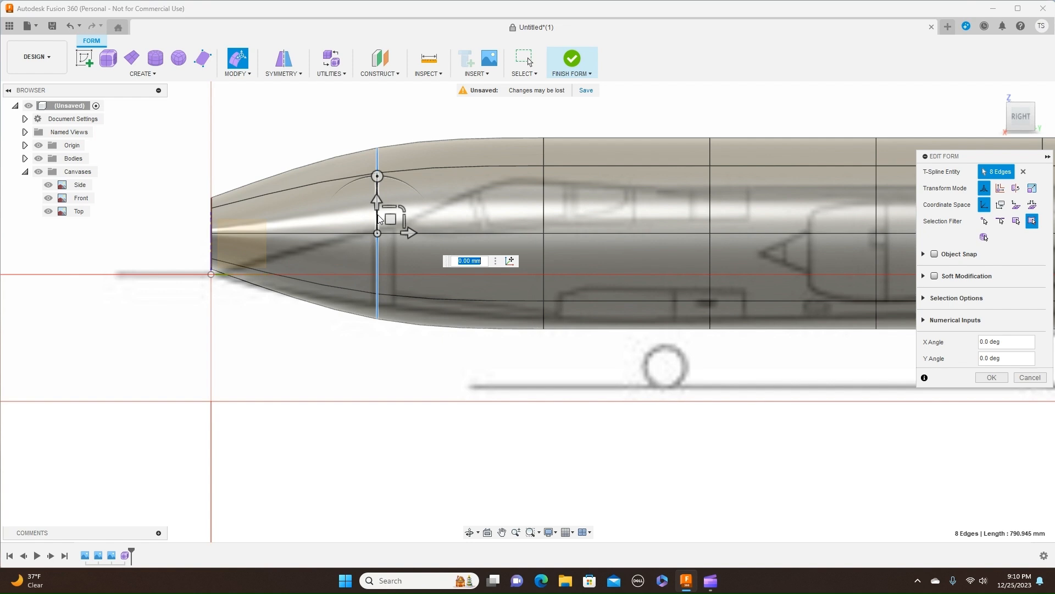
left_click_drag(381, 219, 391, 253)
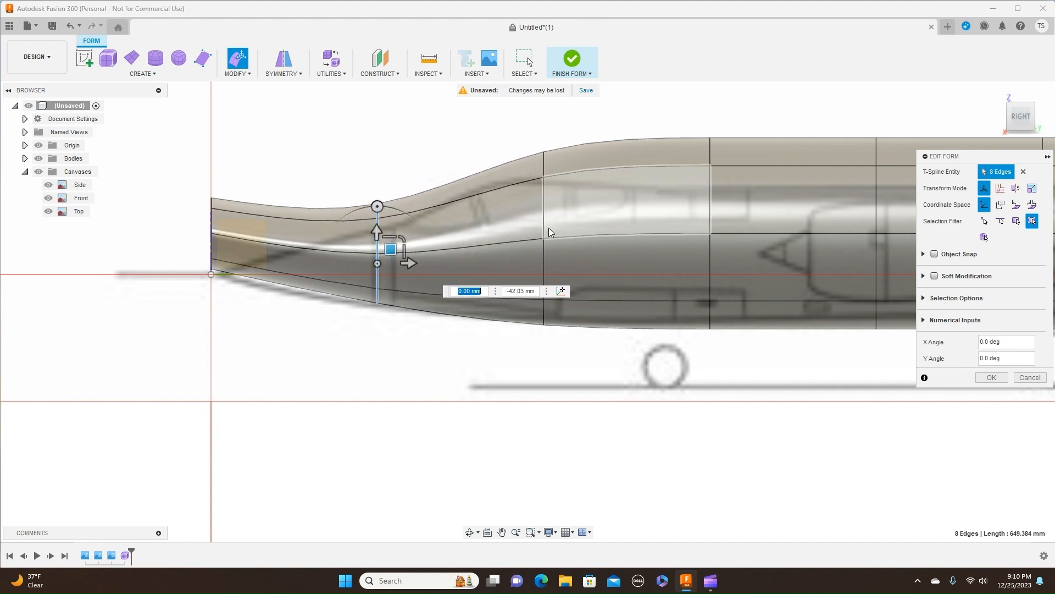
double_click(544, 225)
left_click_drag(573, 215, 557, 241)
middle_click_drag(759, 108, 604, 112)
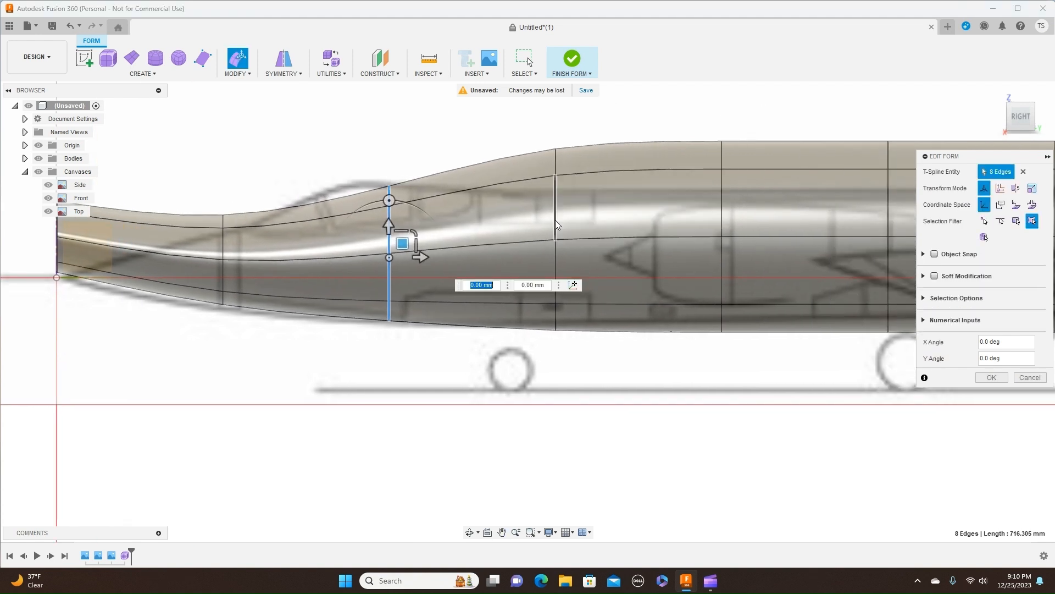
Scale down and lower the fourth, fifth and sixth edge rings from the nose to follow the side-view fuselage outline.
double_click(556, 222)
left_click_drag(580, 215, 556, 232)
double_click(723, 218)
left_click_drag(746, 216, 721, 230)
middle_click_drag(766, 137, 546, 140)
left_click(669, 218)
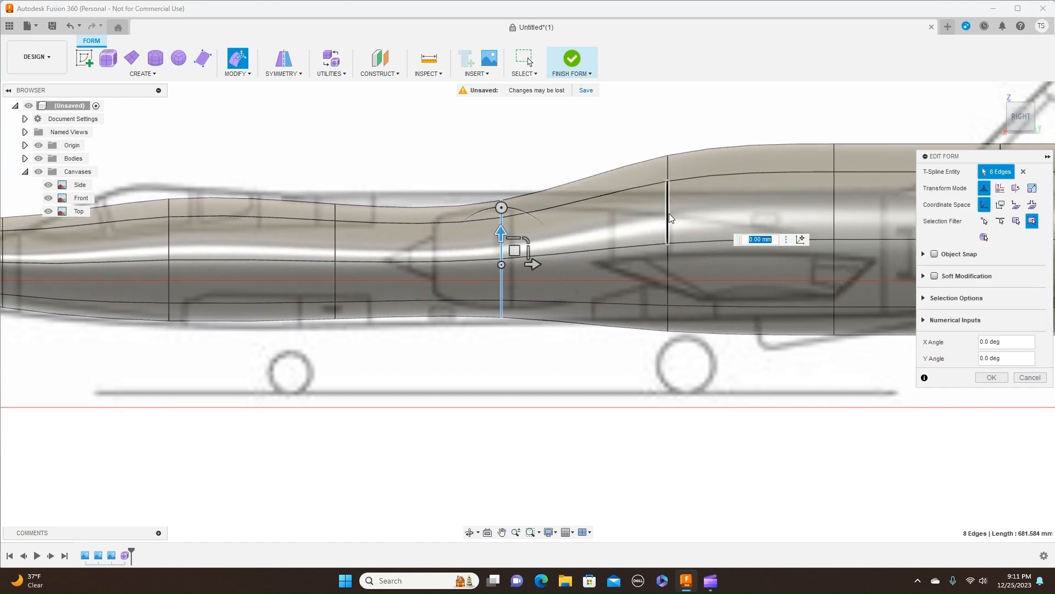
left_click_drag(694, 219, 668, 225)
middle_click_drag(706, 138, 536, 143)
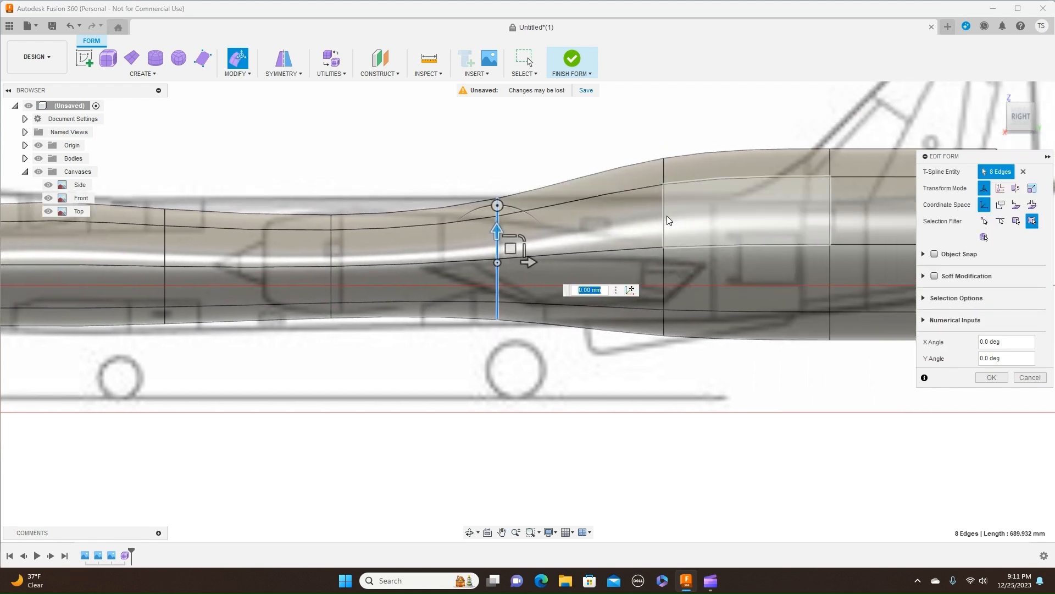
Scale down the seventh edge ring from the nose and lower it 20 mm to follow the side-view fuselage outline.
left_click(665, 220)
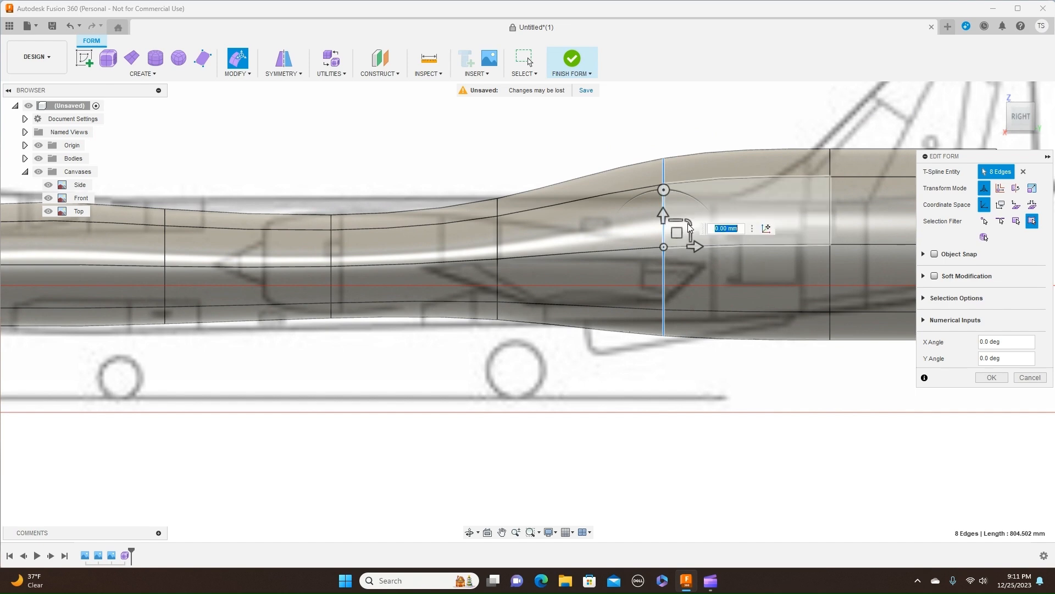
left_click(687, 185)
left_click(684, 193)
left_click(664, 217)
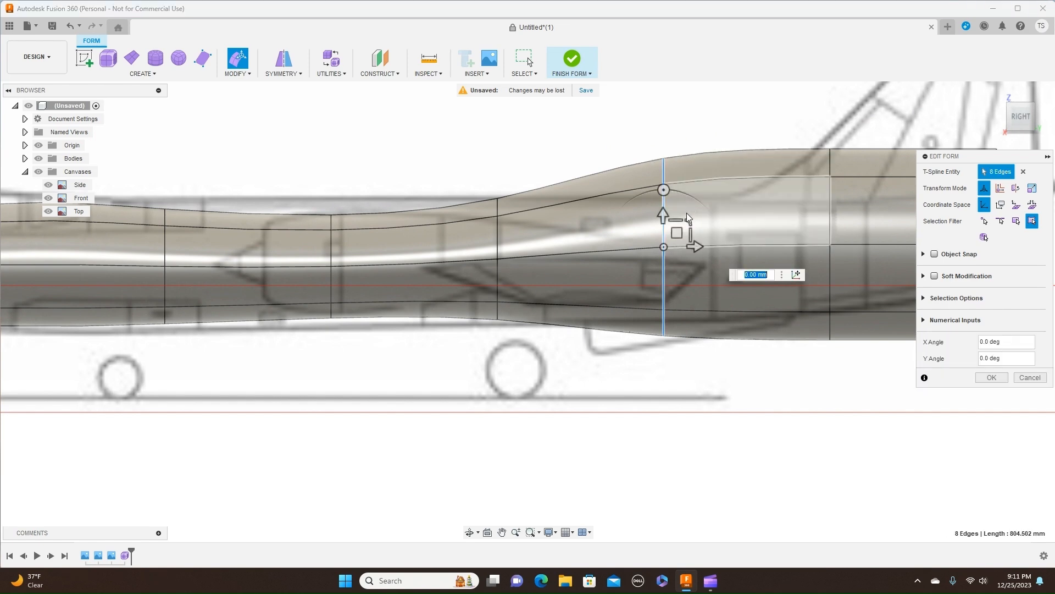
double_click(665, 223)
left_click_drag(680, 227, 664, 231)
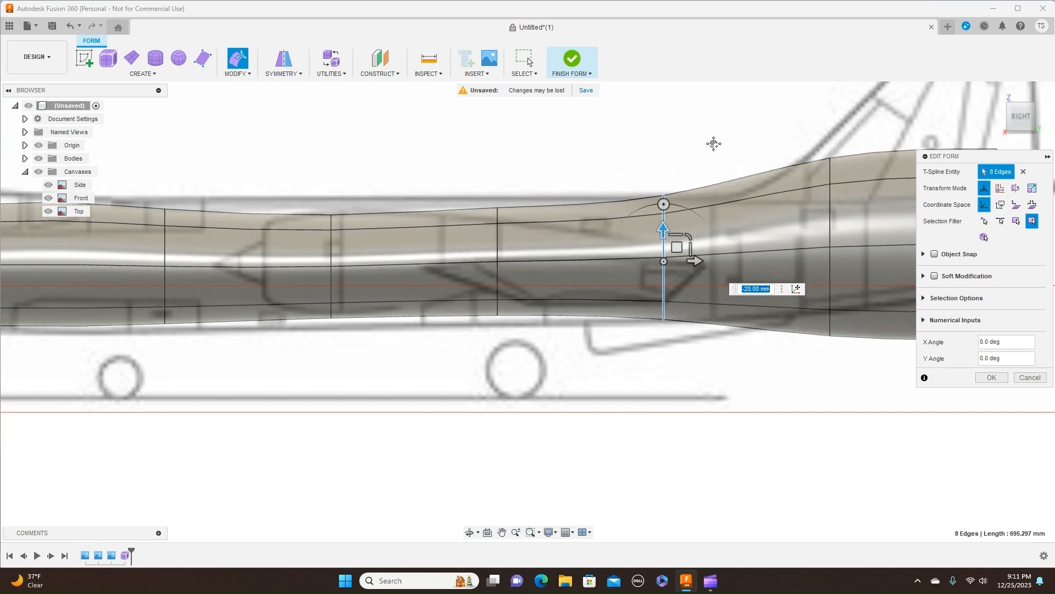
Scale down the eighth edge ring and lower it 20 mm, and scale the tail-end ring down to about 0.454.
middle_click_drag(712, 149, 511, 142)
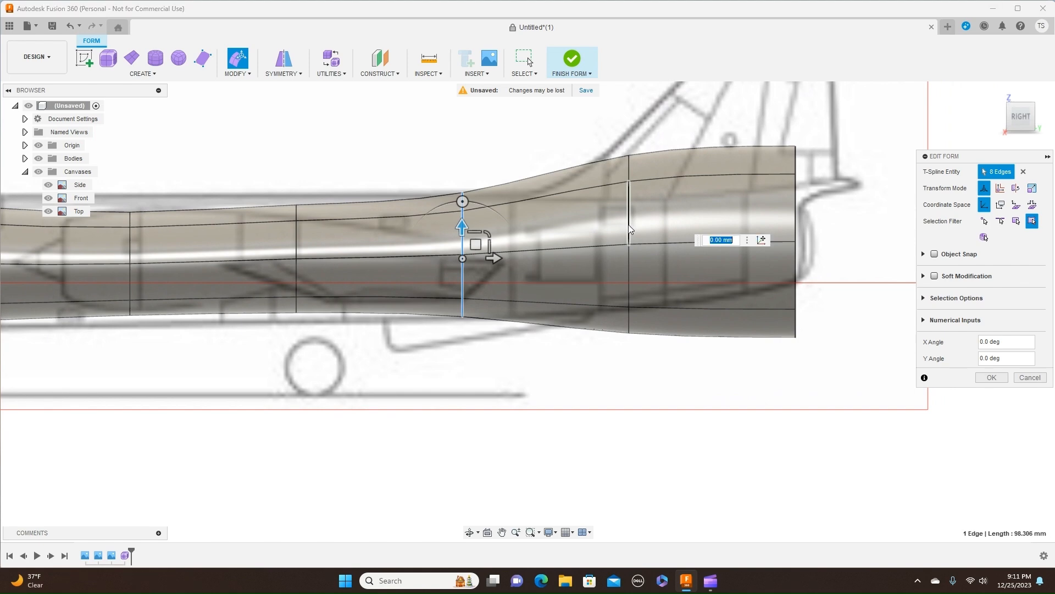
double_click(629, 224)
left_click_drag(650, 222, 628, 229)
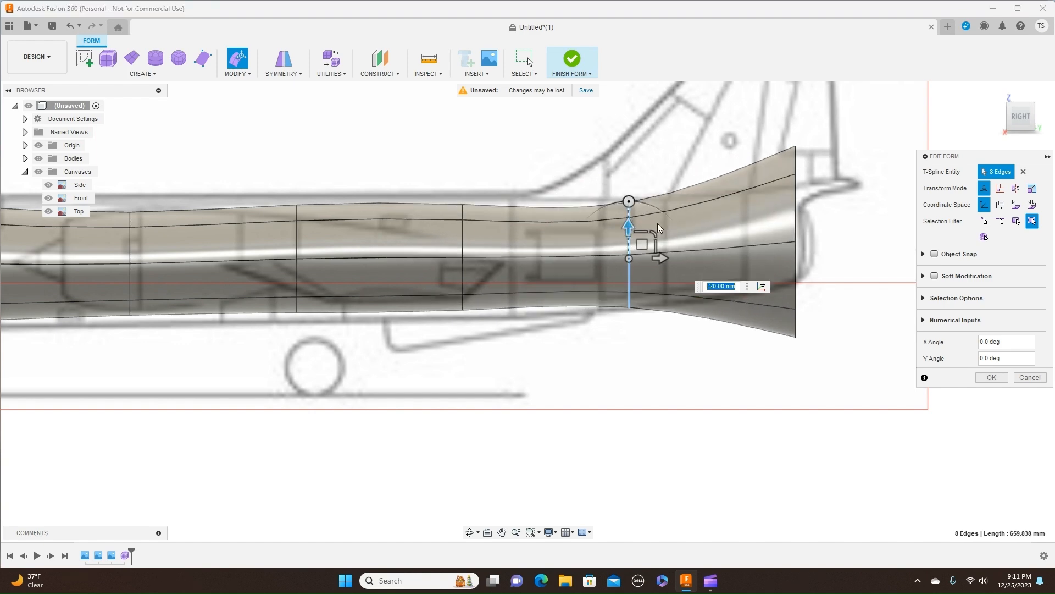
double_click(795, 220)
left_click_drag(819, 216, 806, 220)
Delete the eight faces around the foremost nose section of the form, leaving its front end open.
scroll(549, 182, "down", 5)
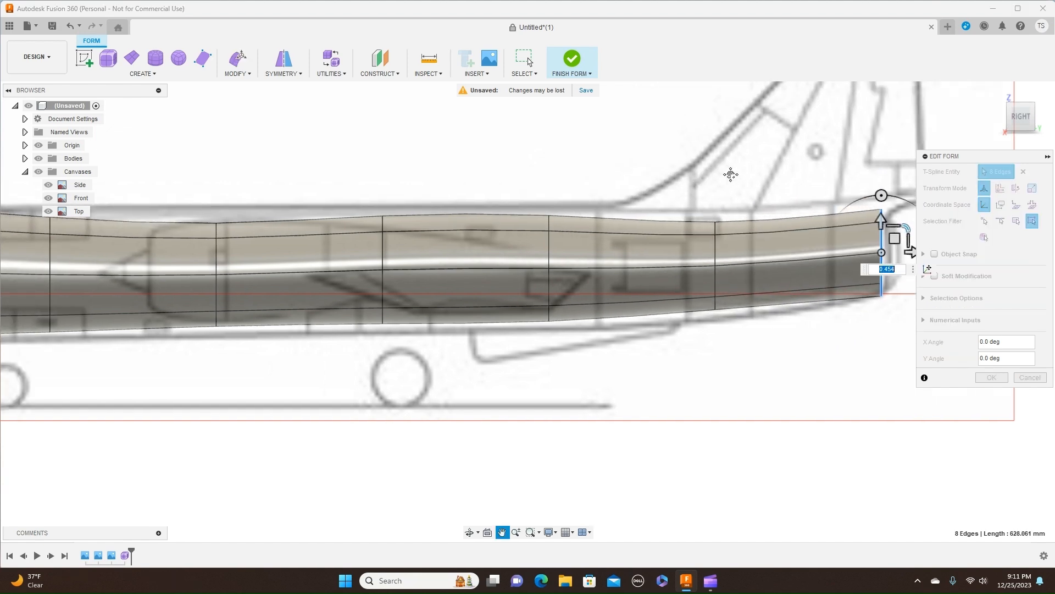
middle_click_drag(548, 170, 668, 181)
scroll(669, 181, "down", 1)
scroll(350, 272, "up", 3)
scroll(352, 276, "up", 1)
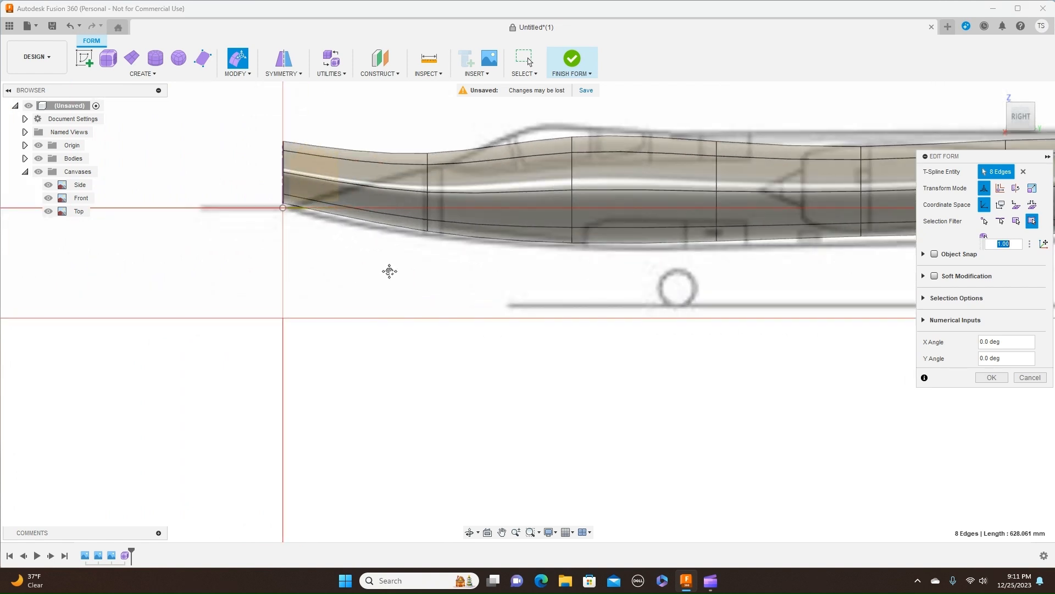
middle_click_drag(388, 275, 349, 302)
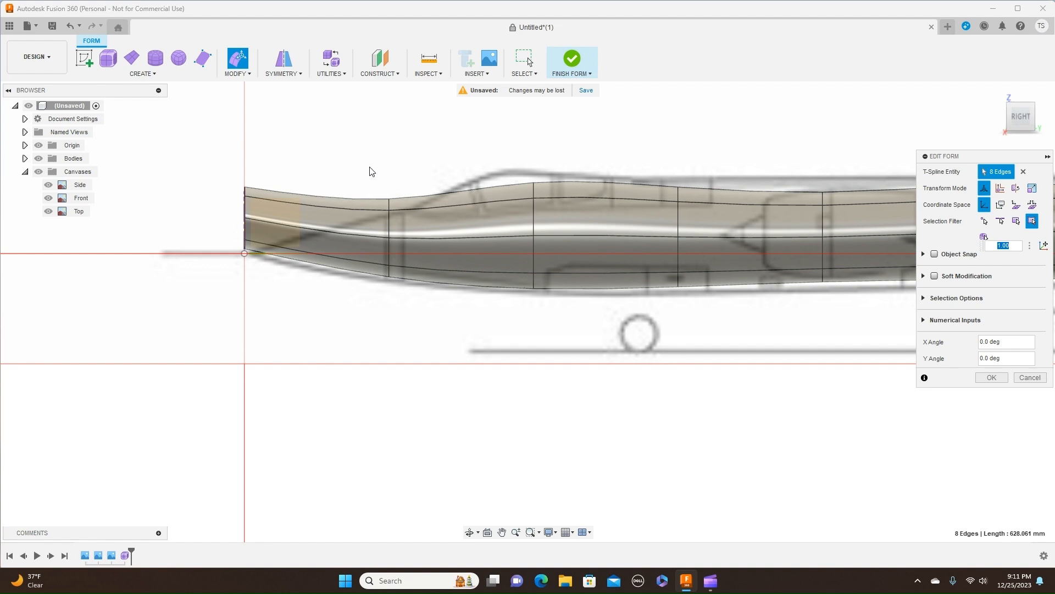
scroll(365, 203, "up", 3)
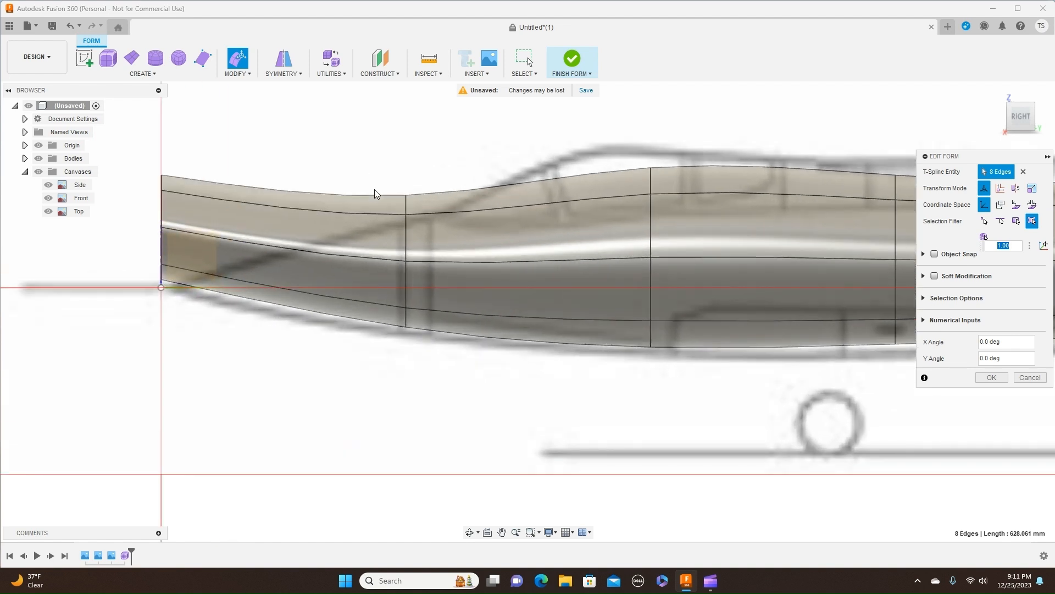
left_click(374, 204)
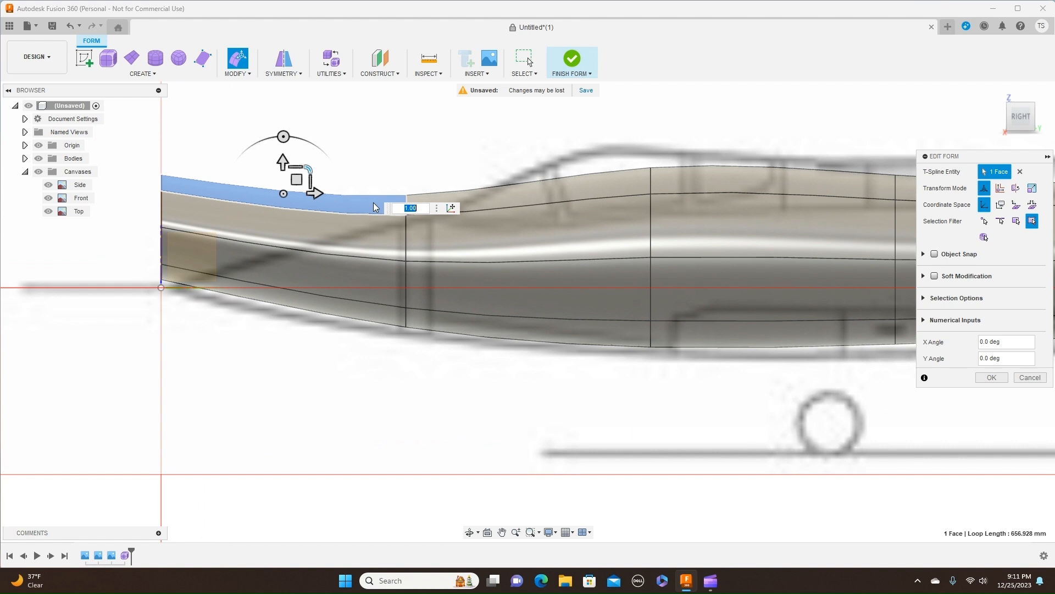
left_click(351, 225, "shift")
left_click(342, 270, "shift")
left_click(325, 305, "shift")
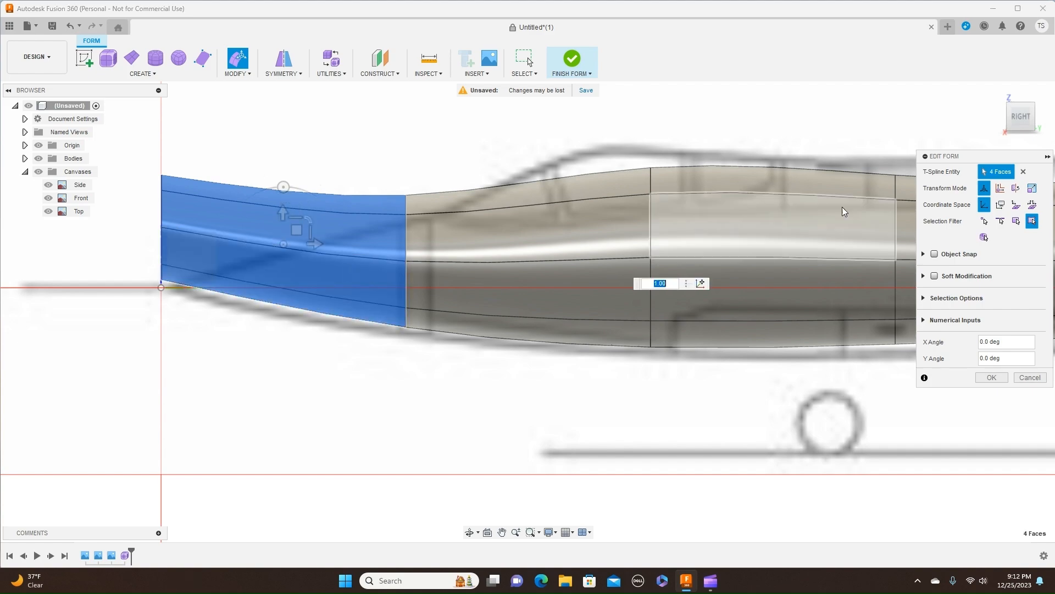
left_click(1008, 114)
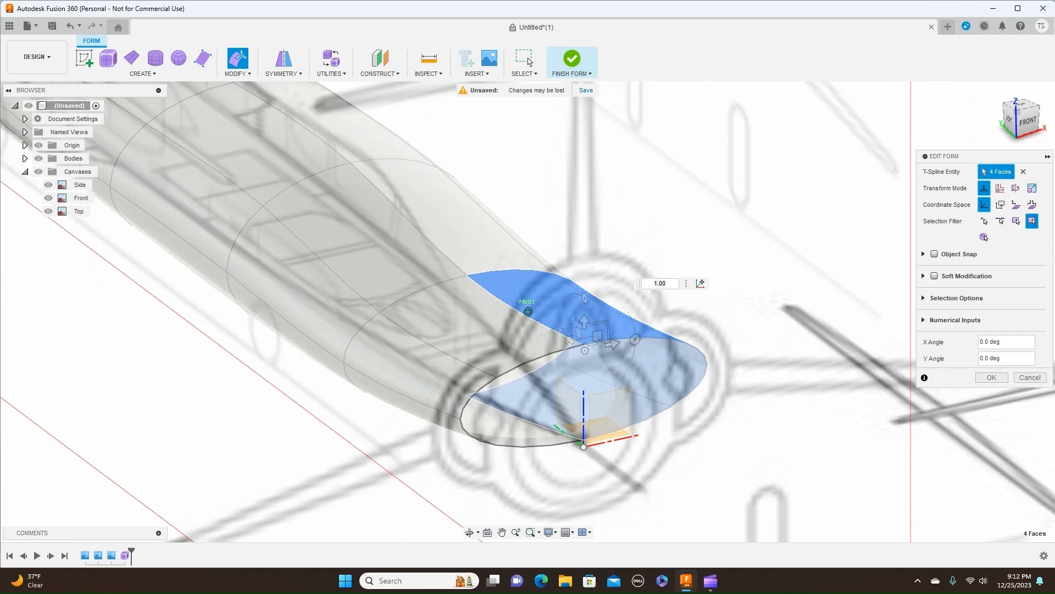
left_click(478, 309, "shift")
left_click(419, 352, "shift")
left_click(1024, 137)
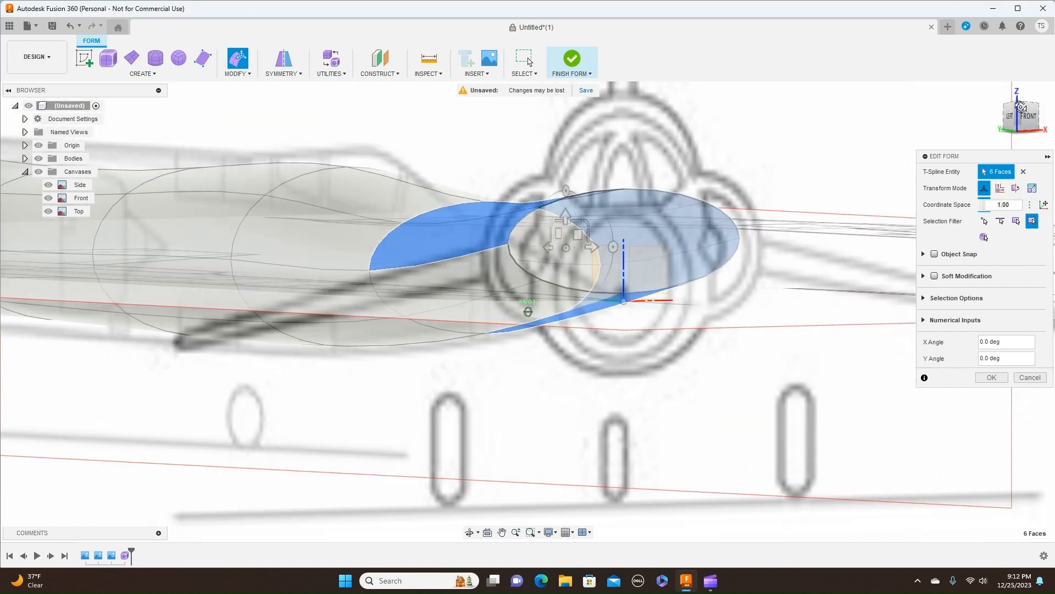
left_click(476, 153, "shift")
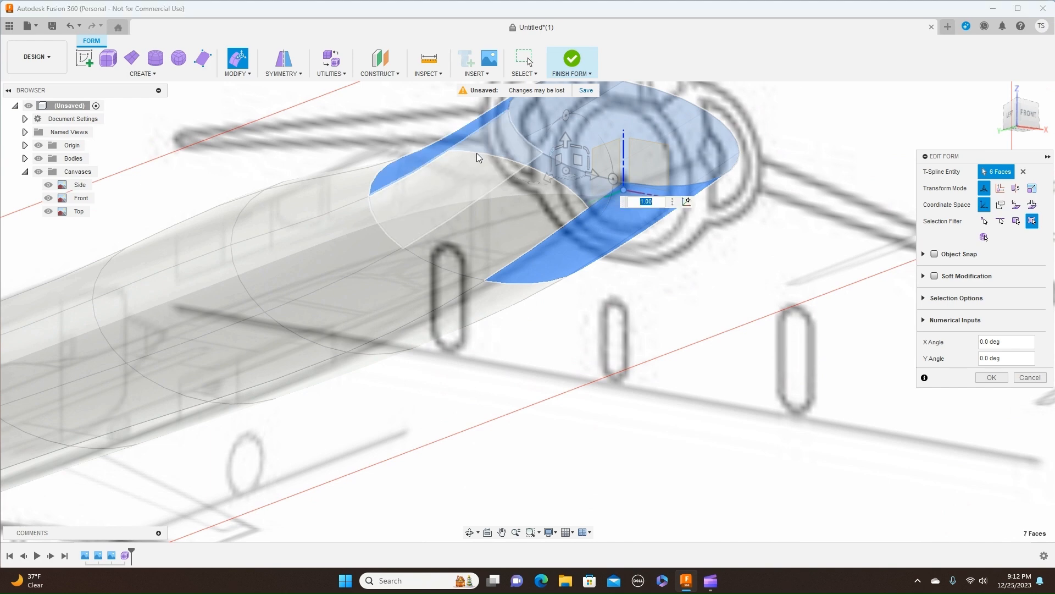
left_click(535, 214, "shift")
right_click(706, 256)
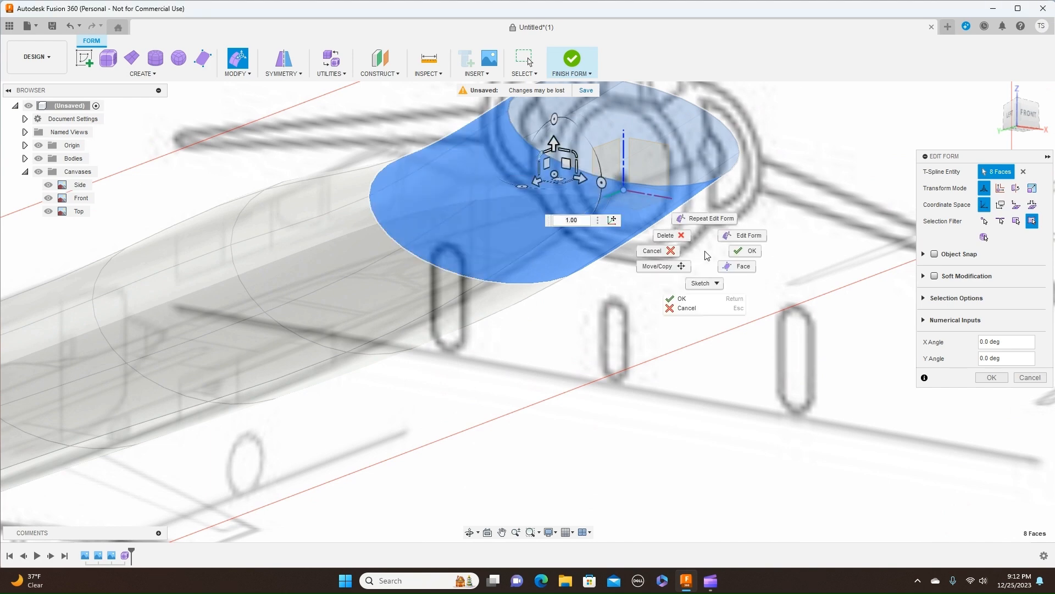
left_click(672, 237)
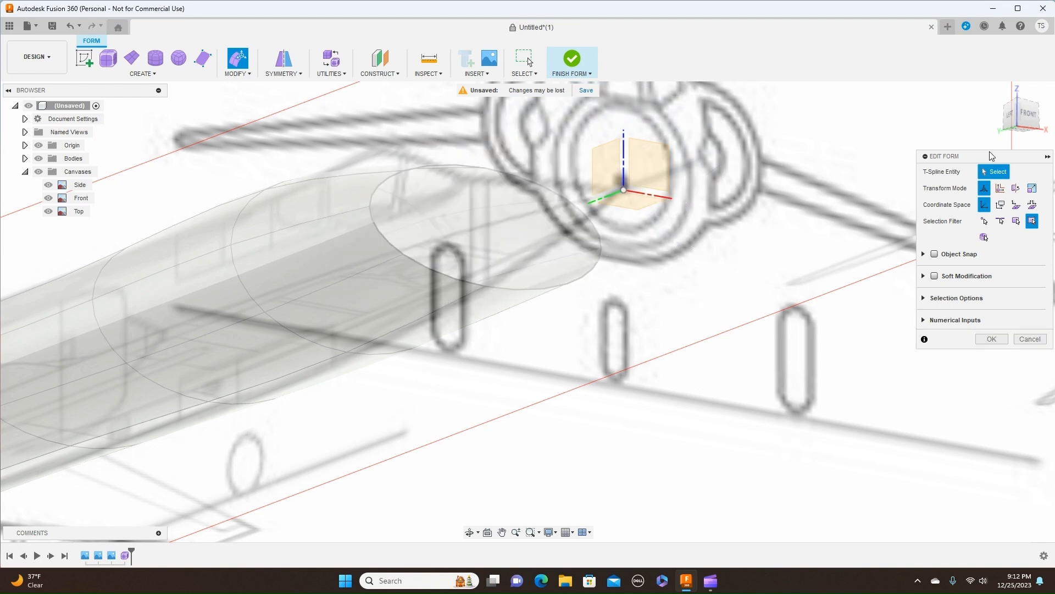
In the right side view, fit the open front edge ring to the nose outline: scale to about 0.842, lower 10 mm, rescale to about 1.086.
left_click(1029, 114)
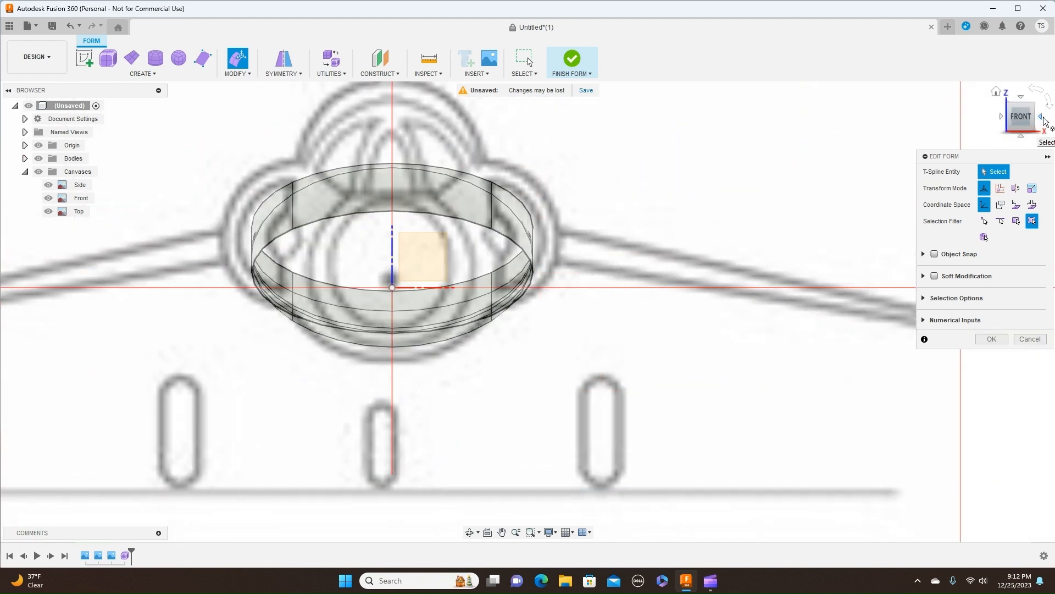
left_click(1038, 124)
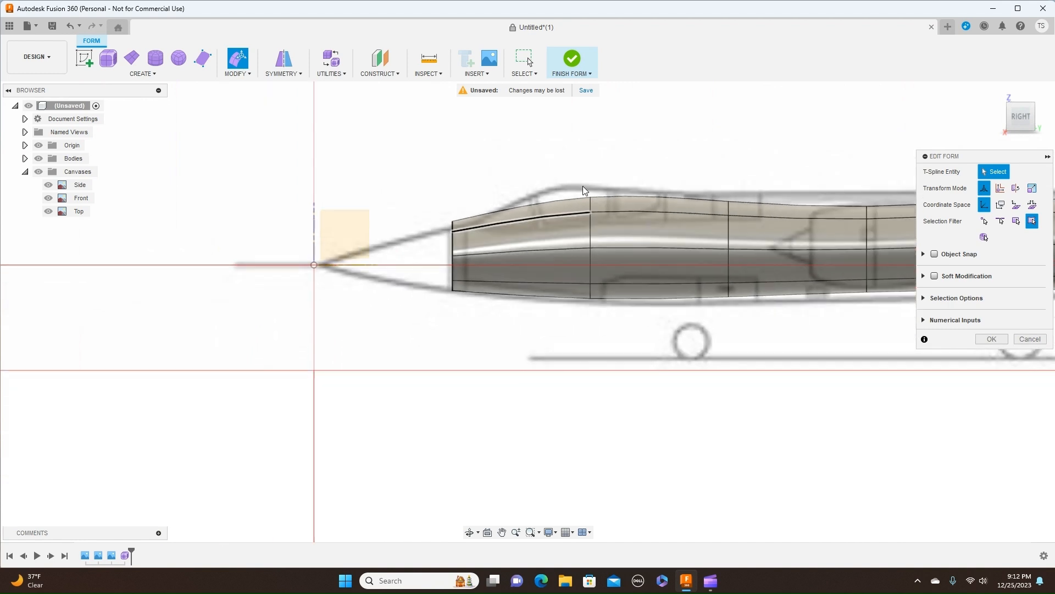
left_click_drag(626, 135, 581, 179)
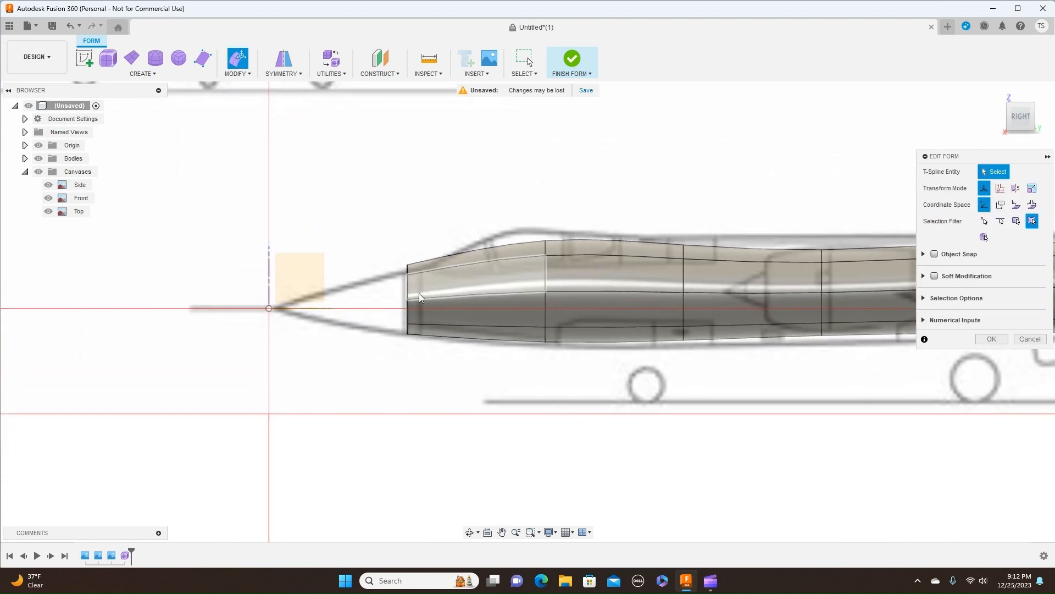
middle_click_drag(477, 187, 370, 198)
scroll(327, 294, "up", 2)
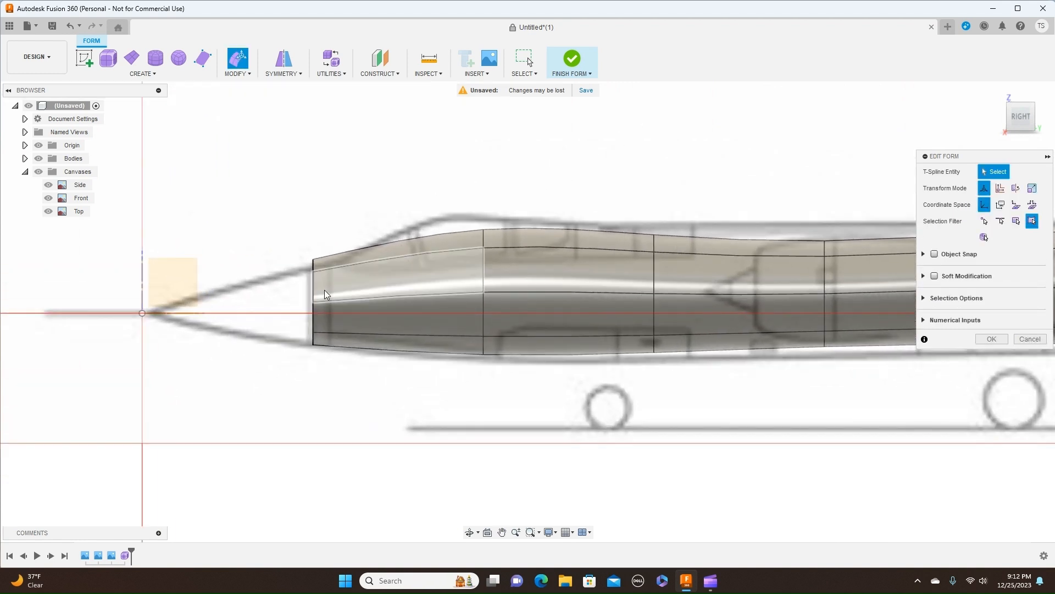
double_click(315, 289)
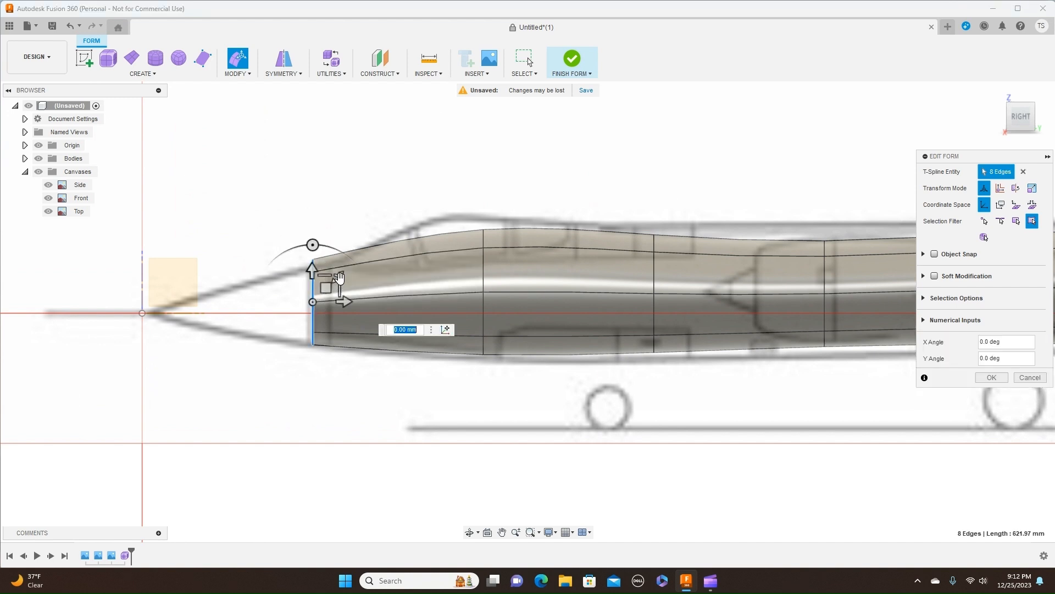
left_click_drag(339, 278, 330, 278)
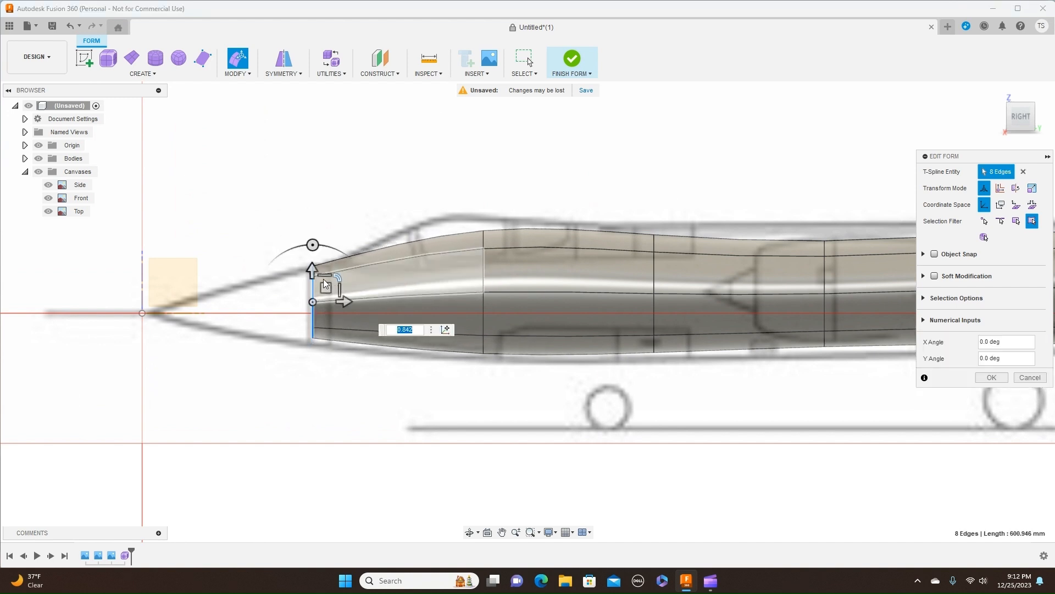
left_click(311, 275)
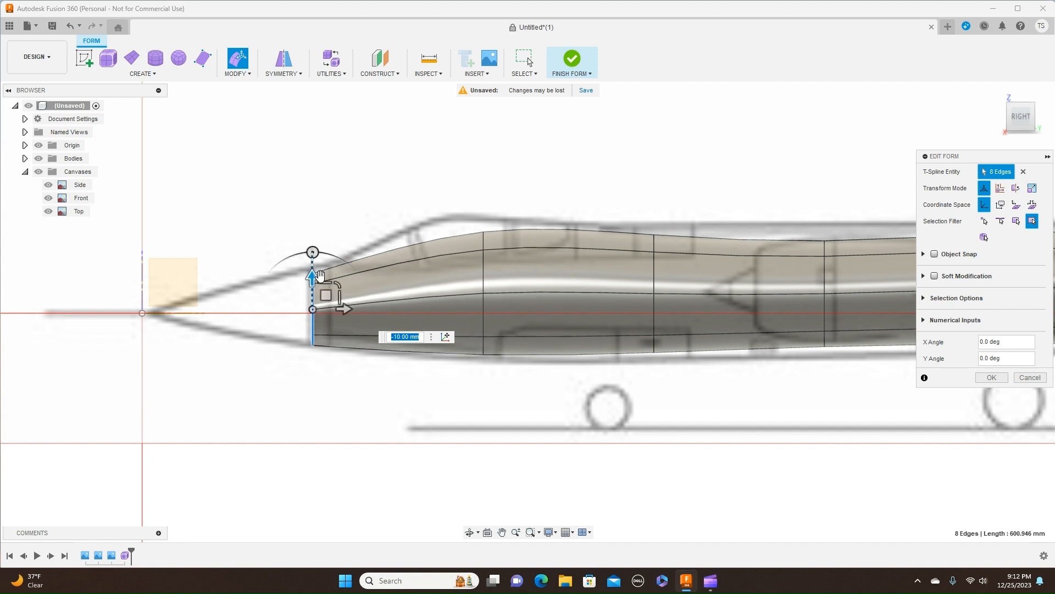
left_click_drag(337, 288, 338, 284)
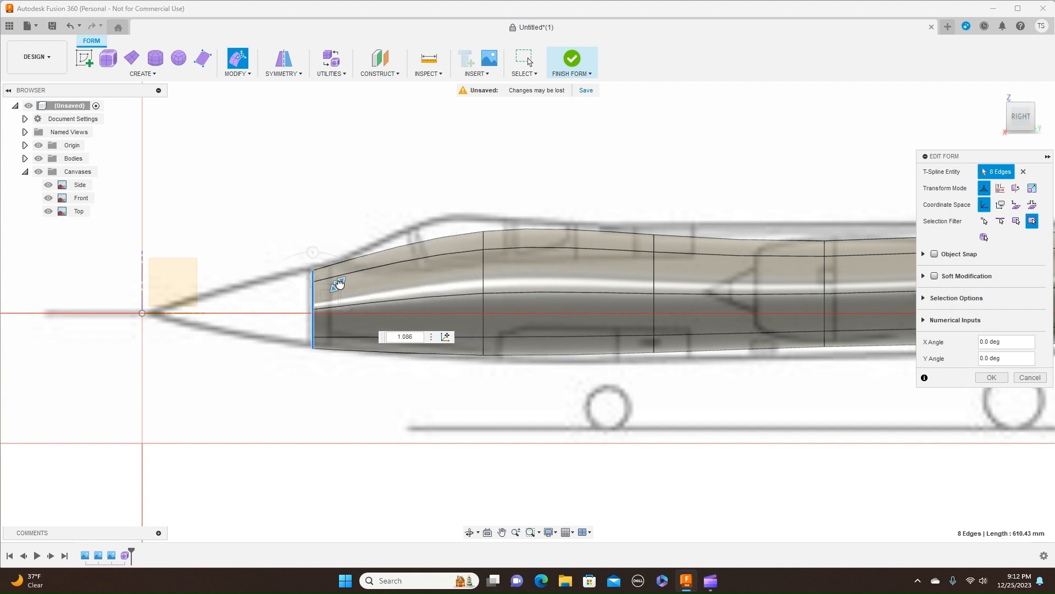
left_click(312, 276)
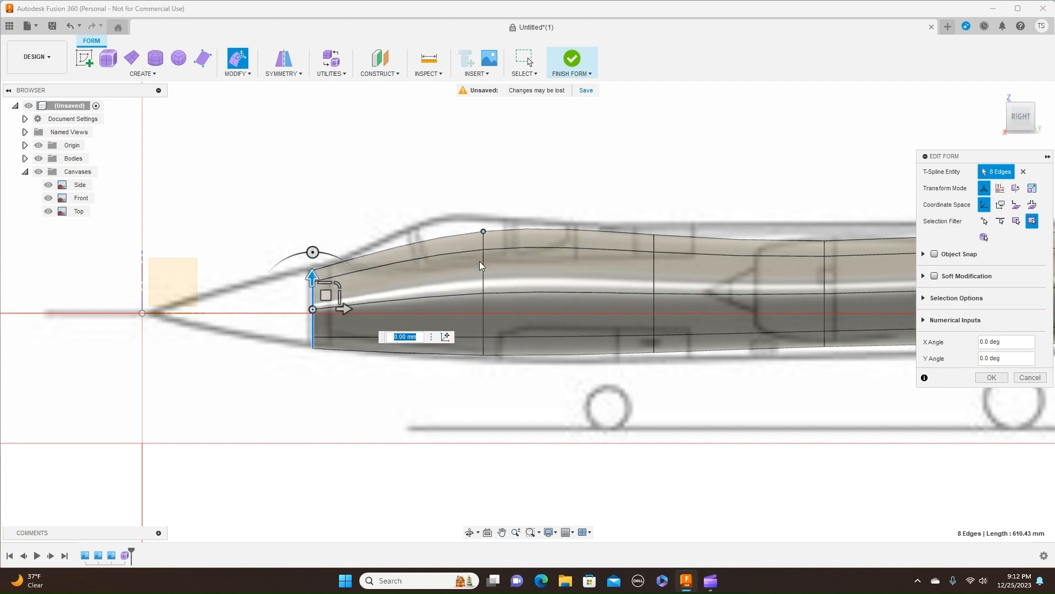
Scale up the second and third edge rings from the open front end to fill the side-view fuselage outline.
double_click(484, 277)
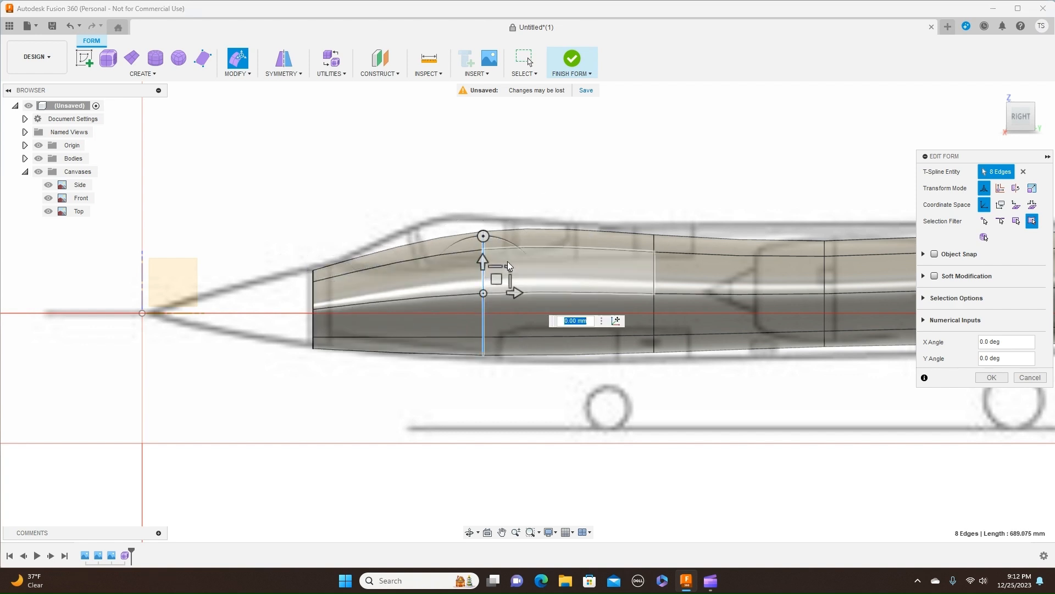
mouse_move(508, 265)
left_mouse_down()
mouse_move(499, 275)
mouse_move(511, 265)
left_mouse_up()
middle_click_drag(690, 144, 612, 161)
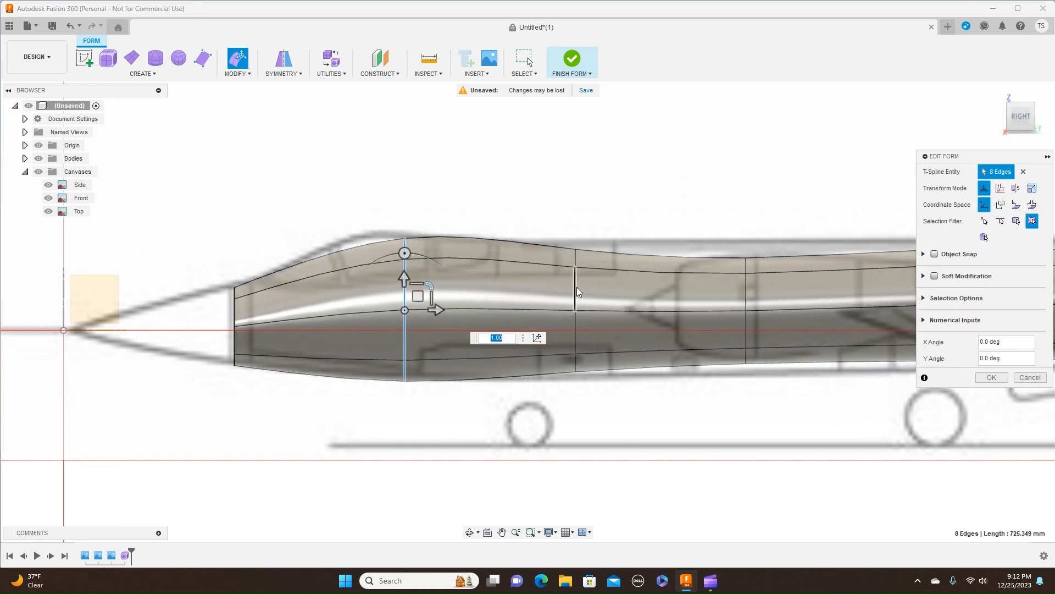
double_click(576, 287)
left_click_drag(599, 286, 599, 285)
Scale up the fourth and fifth edge rings from the open front end to match the mid-fuselage height in the side view.
middle_click_drag(706, 179, 624, 184)
double_click(664, 292)
left_click_drag(689, 287, 667, 279)
middle_click_drag(746, 183, 526, 159)
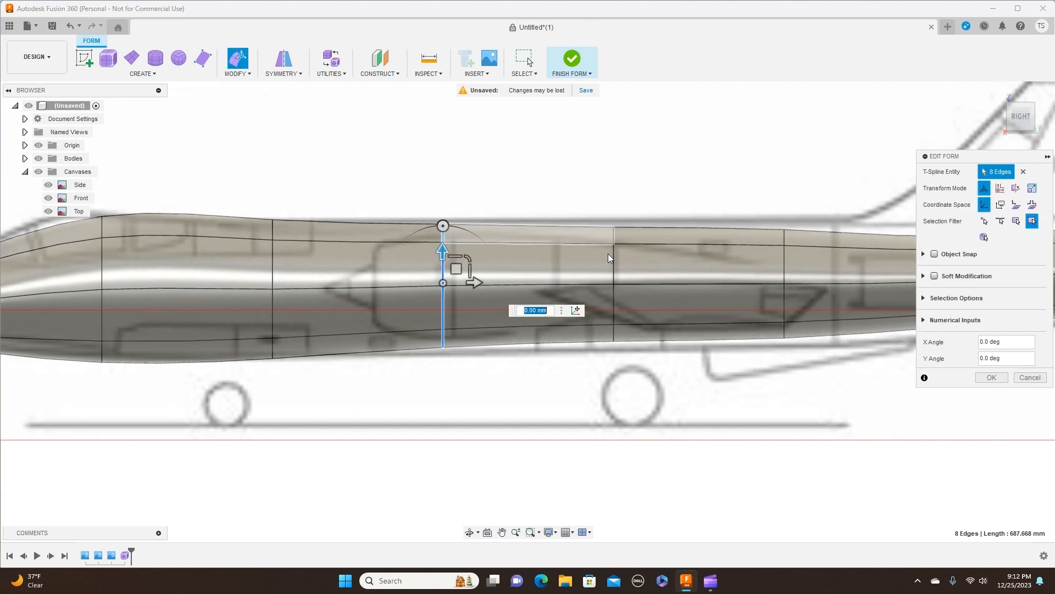
double_click(615, 262)
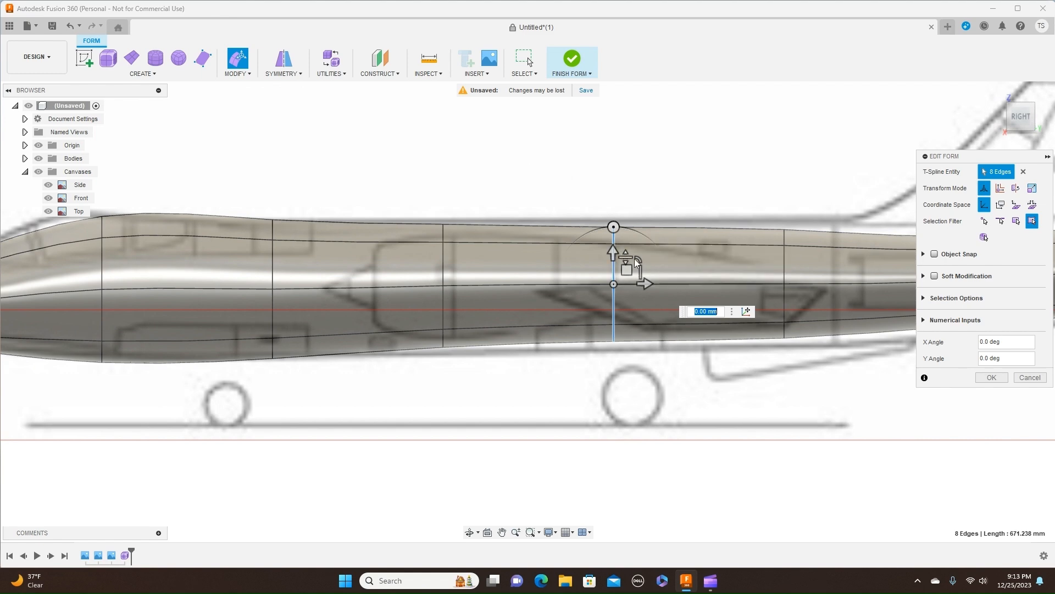
left_click_drag(640, 258, 644, 256)
middle_click_drag(743, 160, 611, 169)
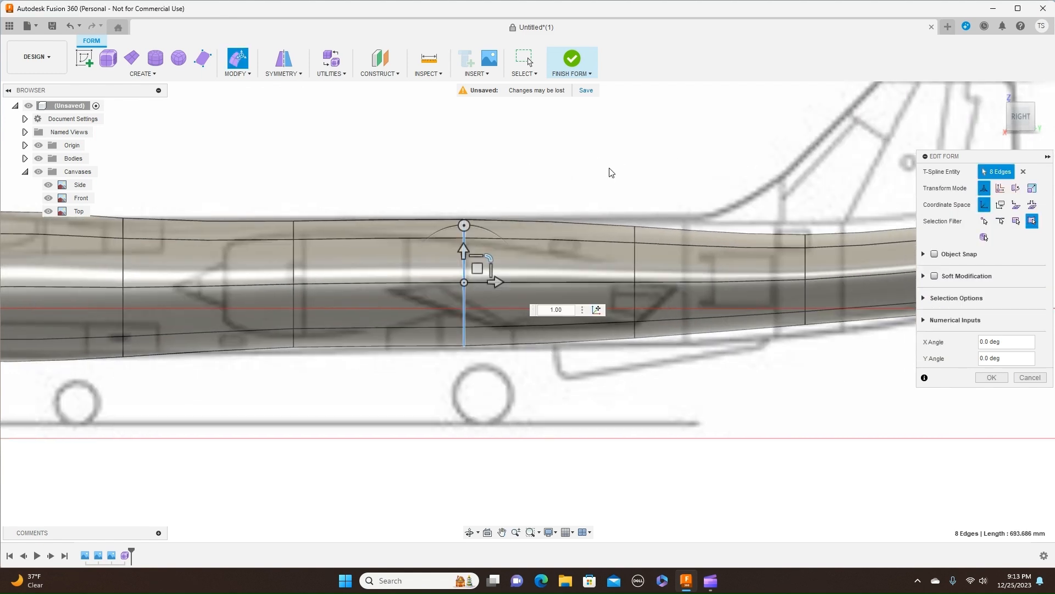
Scale up the sixth edge ring from the front to about 1.179 and the seventh to about 1.32 to fit the rear fuselage outline.
double_click(636, 262)
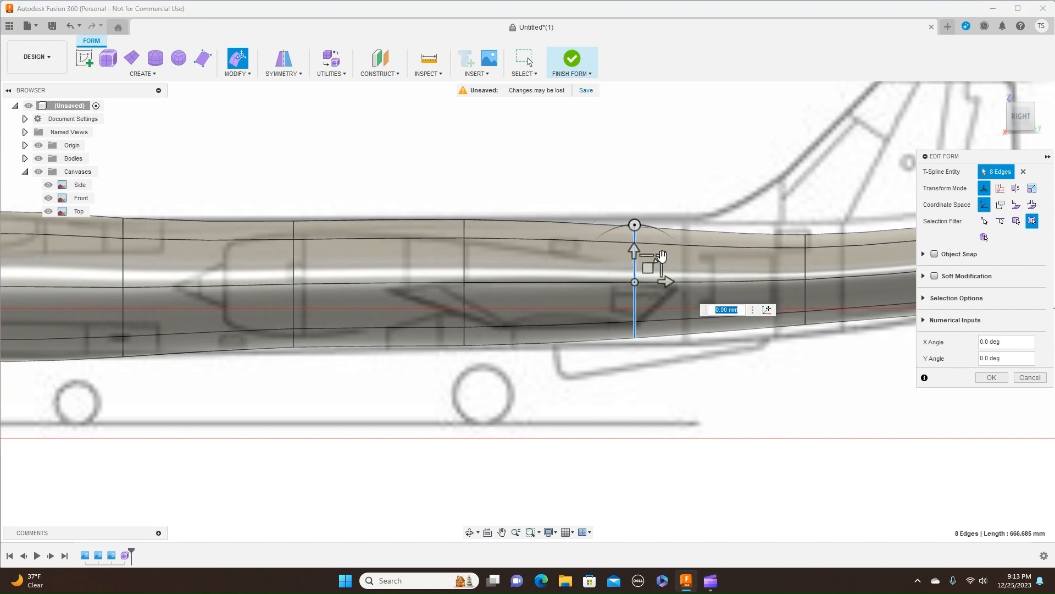
left_click_drag(662, 256, 652, 256)
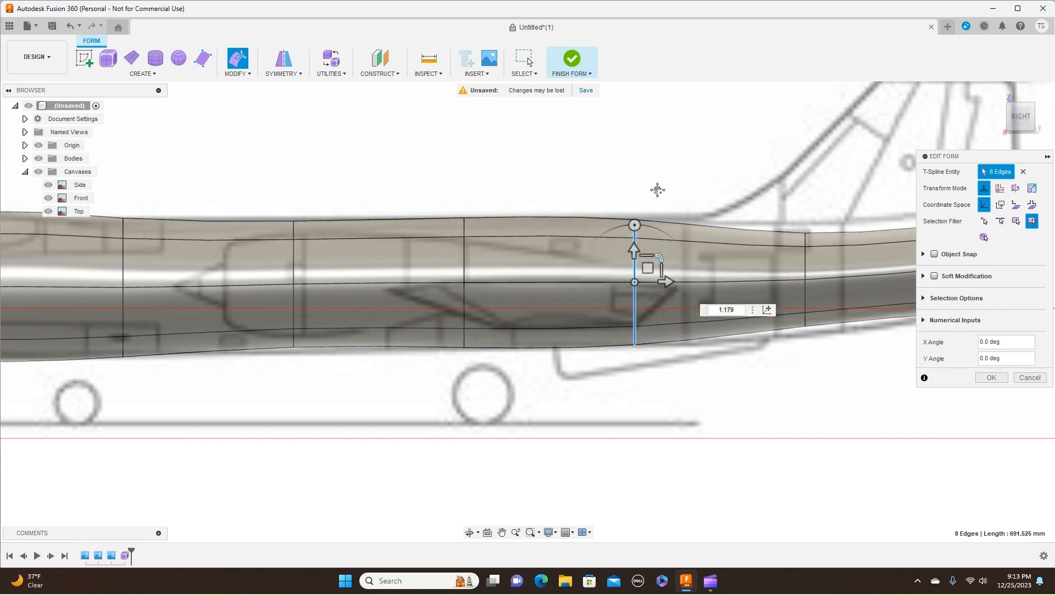
middle_click_drag(674, 189, 530, 198)
double_click(651, 271)
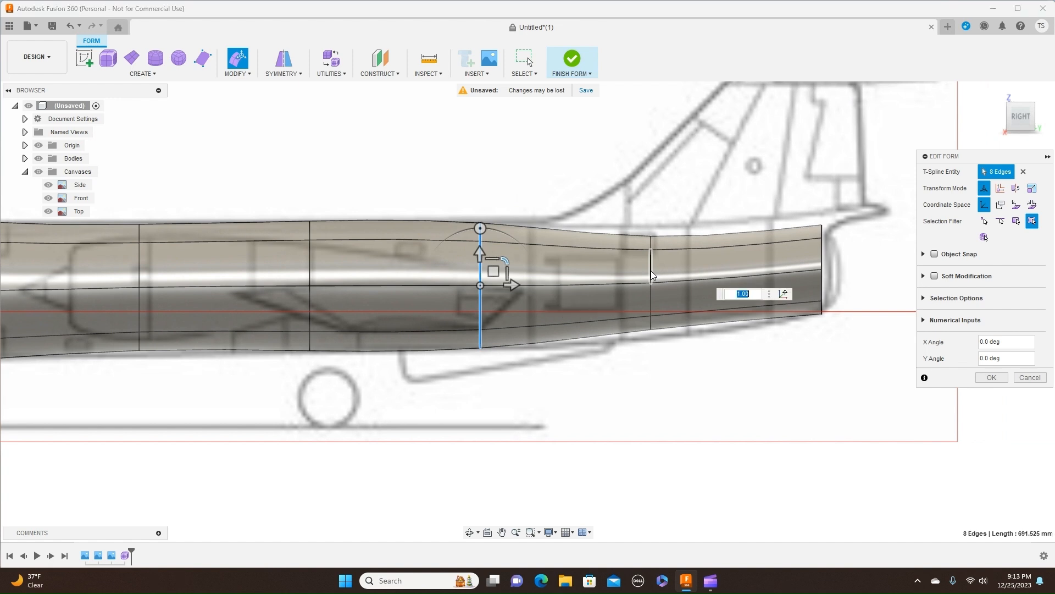
left_click_drag(676, 258, 693, 250)
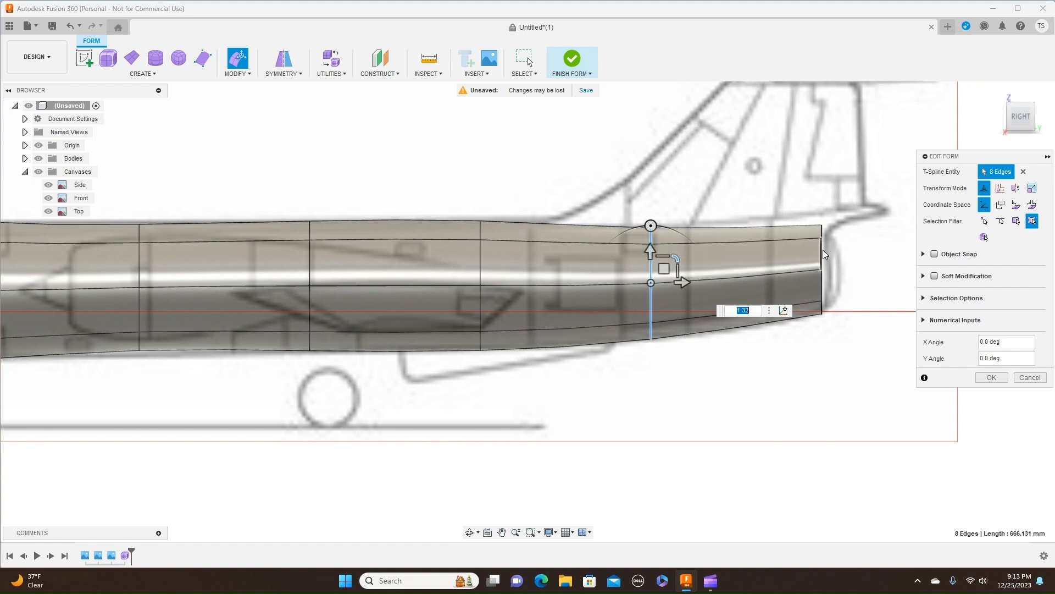
Scale the open rear edge ring to about 1.086 and raise it about 10 mm to fit the tail outline.
double_click(821, 250)
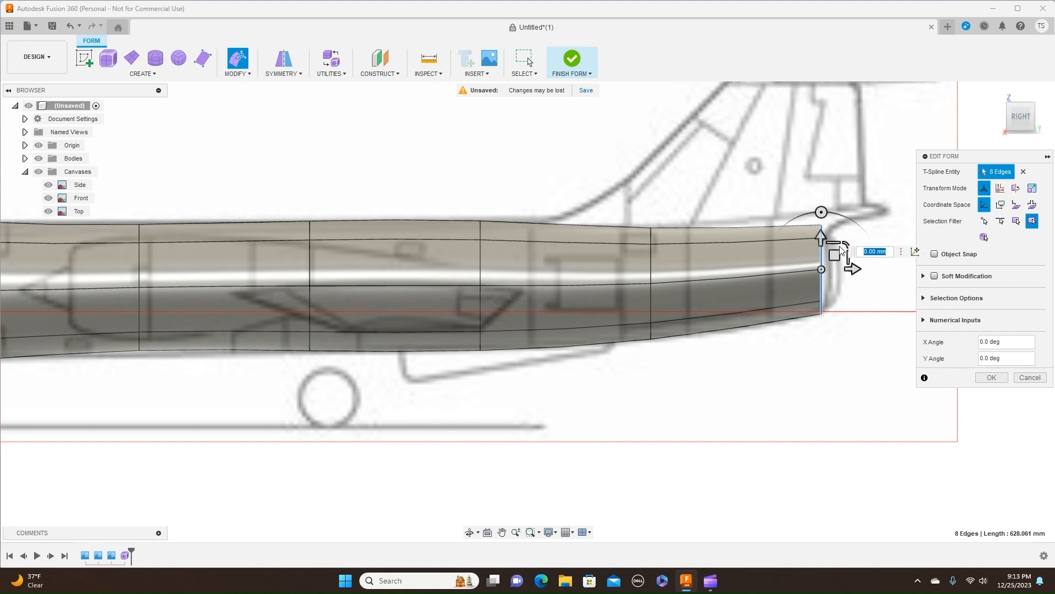
left_click_drag(845, 240, 844, 242)
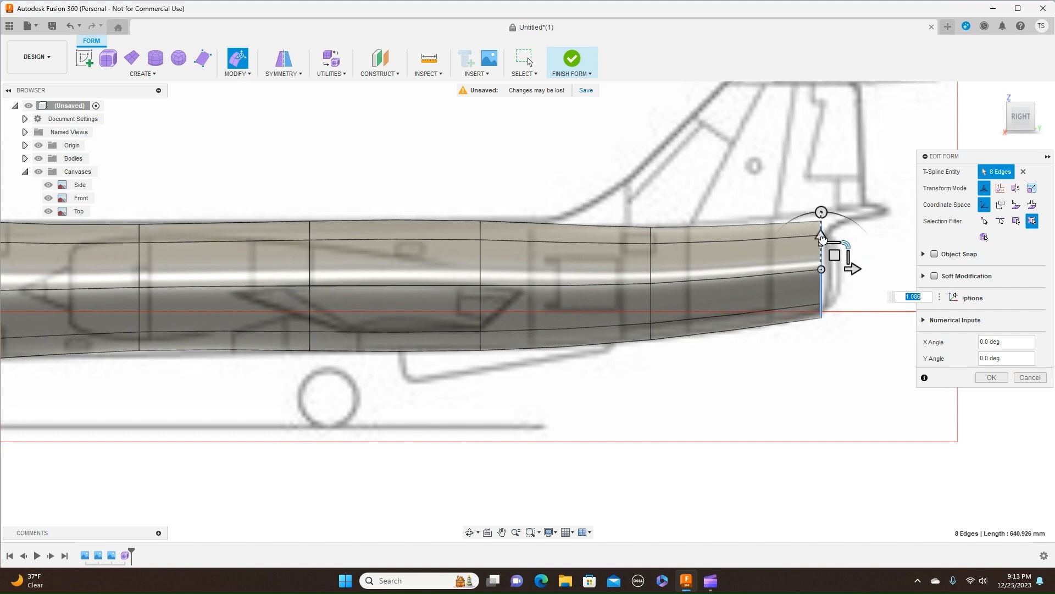
scroll(747, 298, "down", 5)
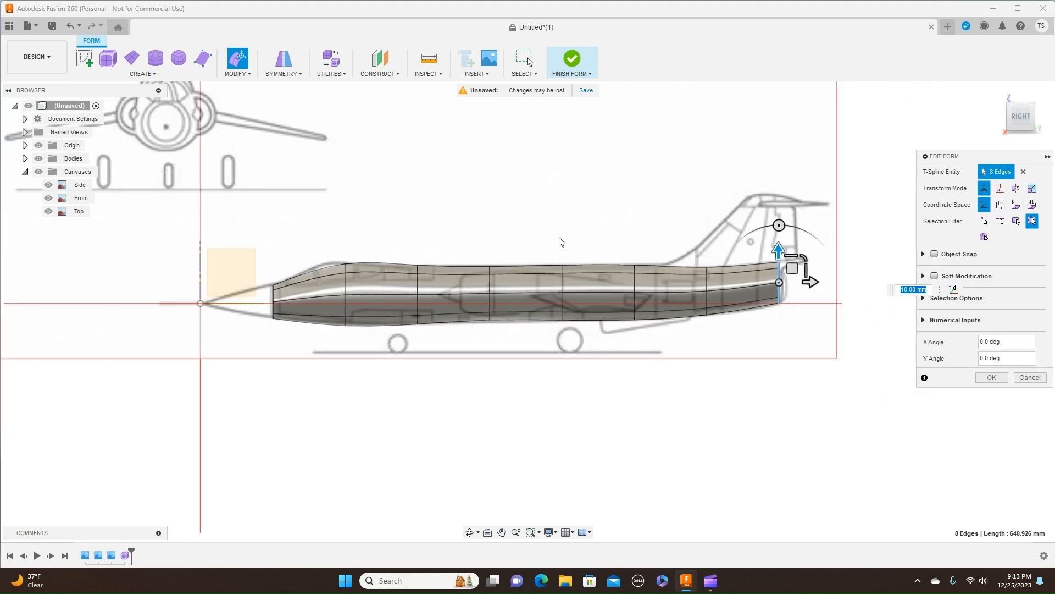
Scale the third edge ring from the front to about 0.944 and slightly enlarge the fourth to match the side outline.
middle_click_drag(566, 243, 669, 195)
scroll(615, 222, "up", 5)
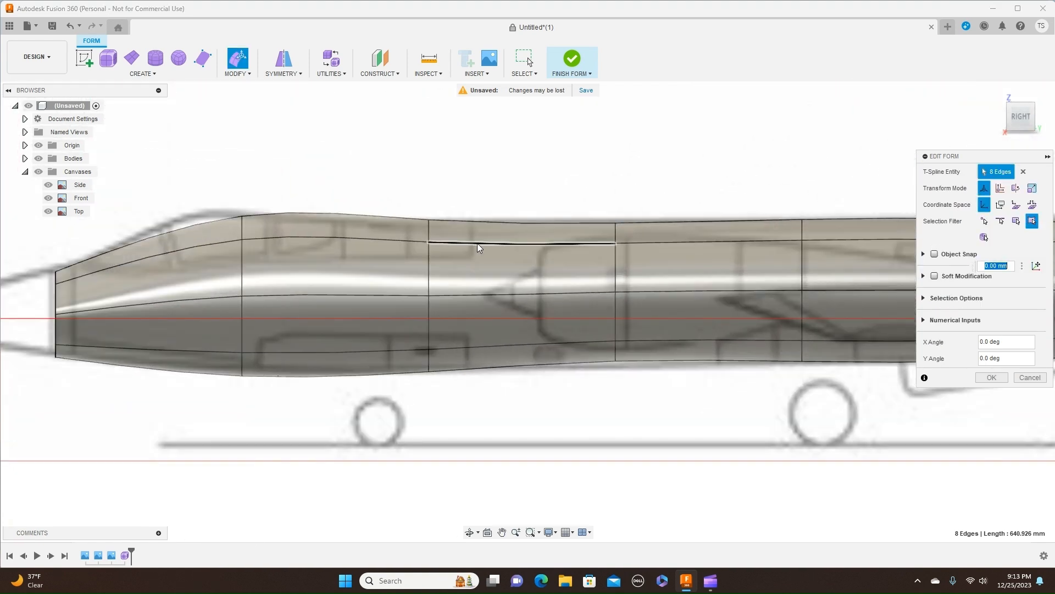
double_click(428, 285)
left_click_drag(455, 271, 453, 271)
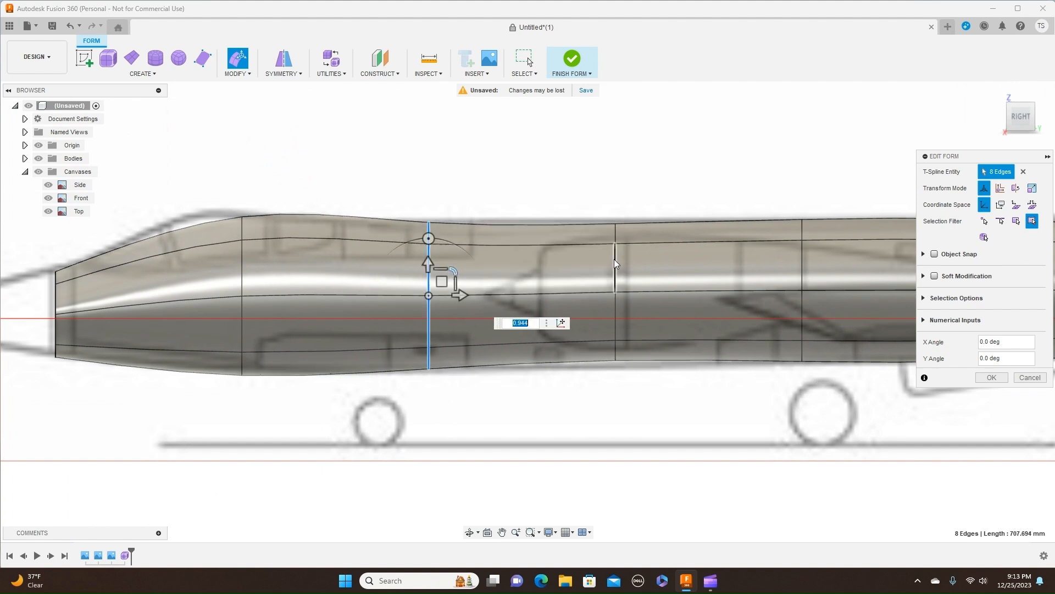
double_click(615, 259)
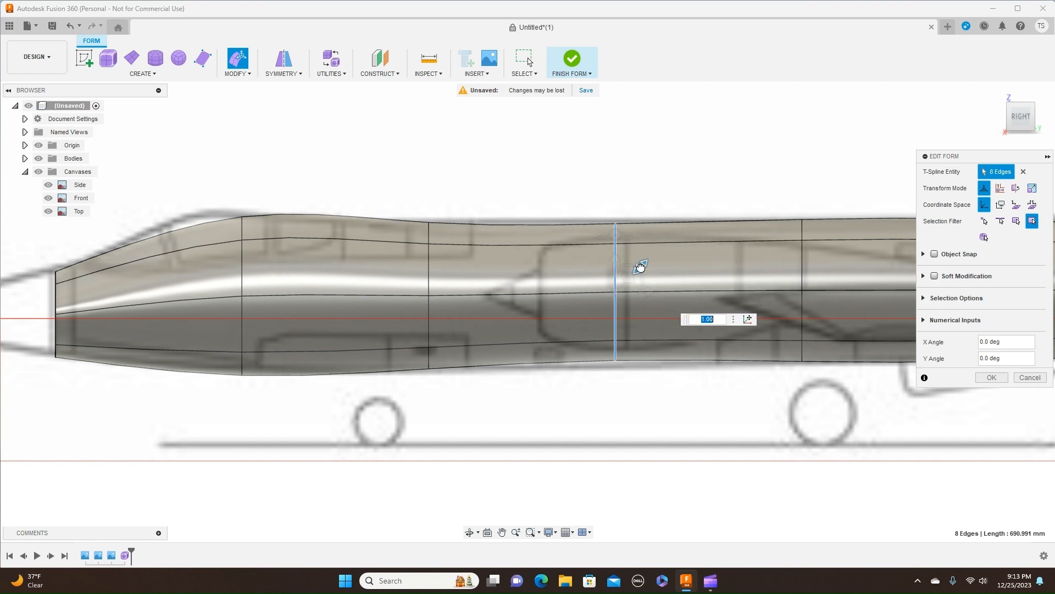
left_click_drag(641, 268, 629, 281)
Scale the second edge ring from the front to about 0.918 and raise it about 4.7 mm toward the canopy outline.
middle_click_drag(687, 193, 479, 200)
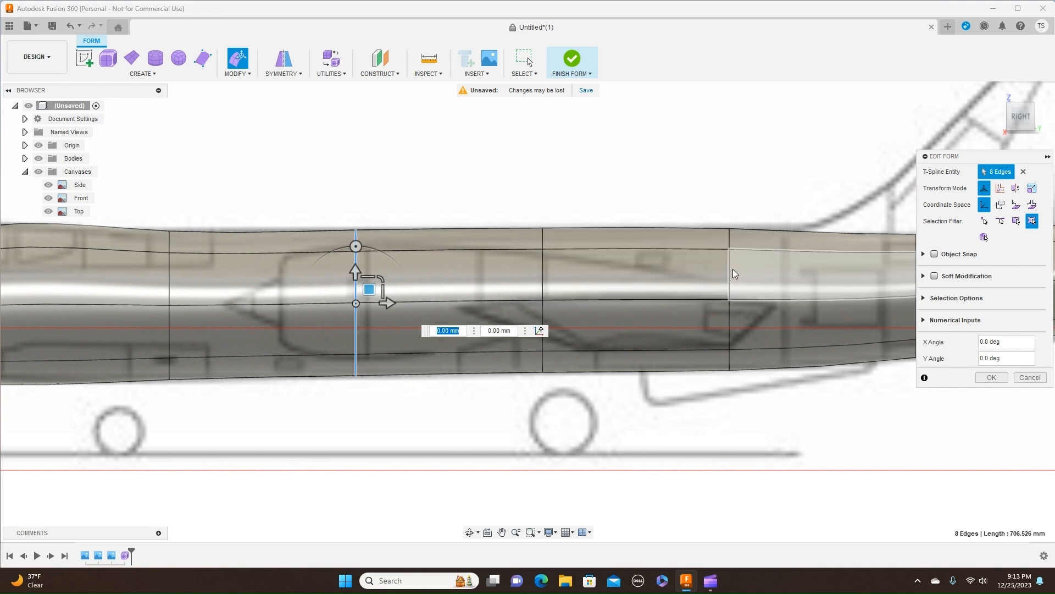
middle_click_drag(719, 169, 448, 178)
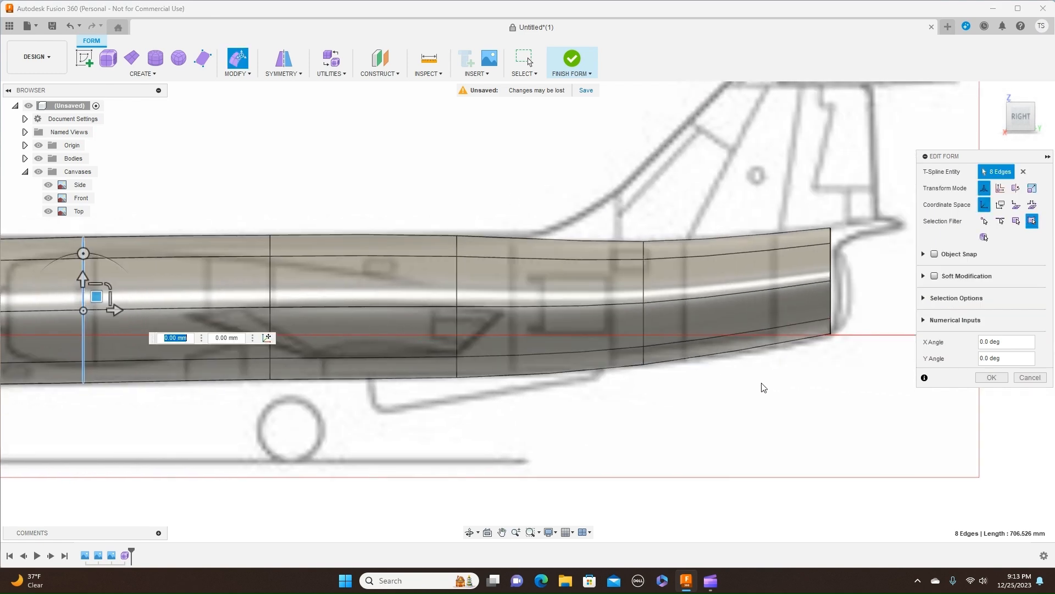
scroll(756, 403, "down", 4)
scroll(487, 139, "down", 1)
middle_click_drag(449, 159, 764, 147)
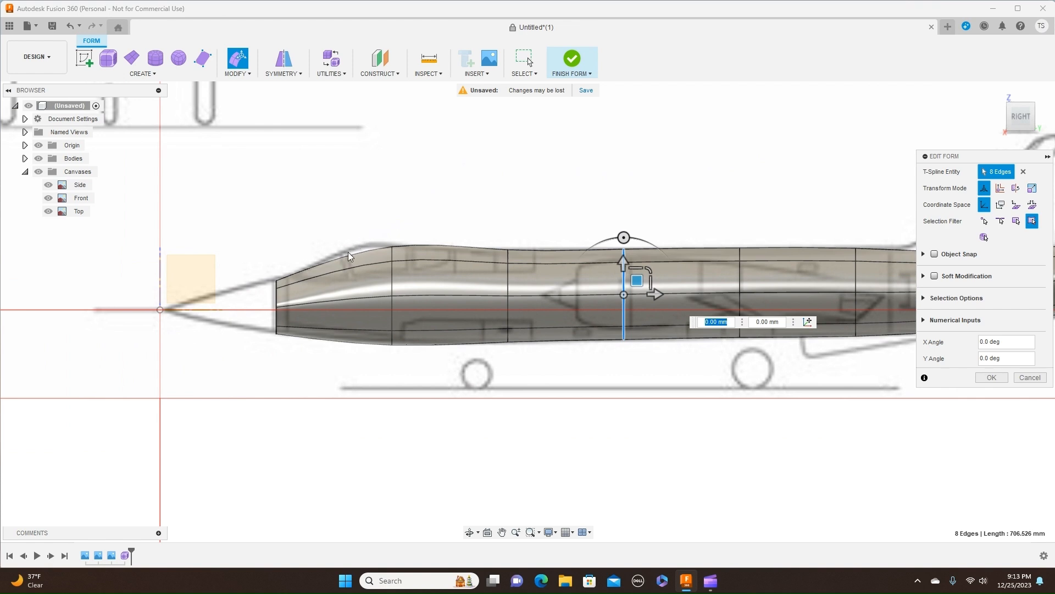
middle_click_drag(418, 194, 418, 222)
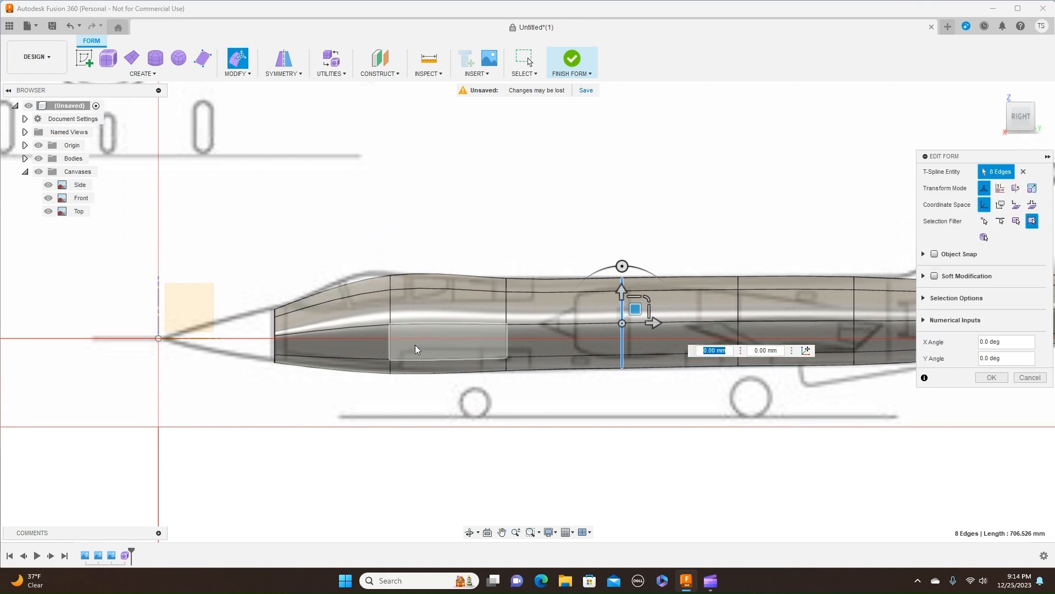
scroll(414, 352, "up", 5)
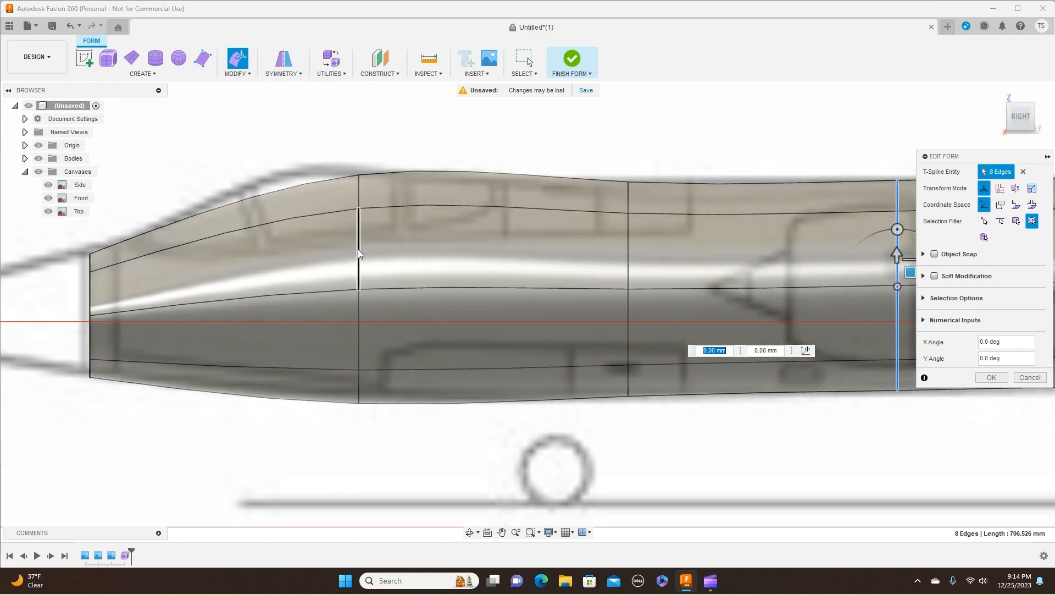
double_click(358, 253)
left_click(383, 264)
type("0.918")
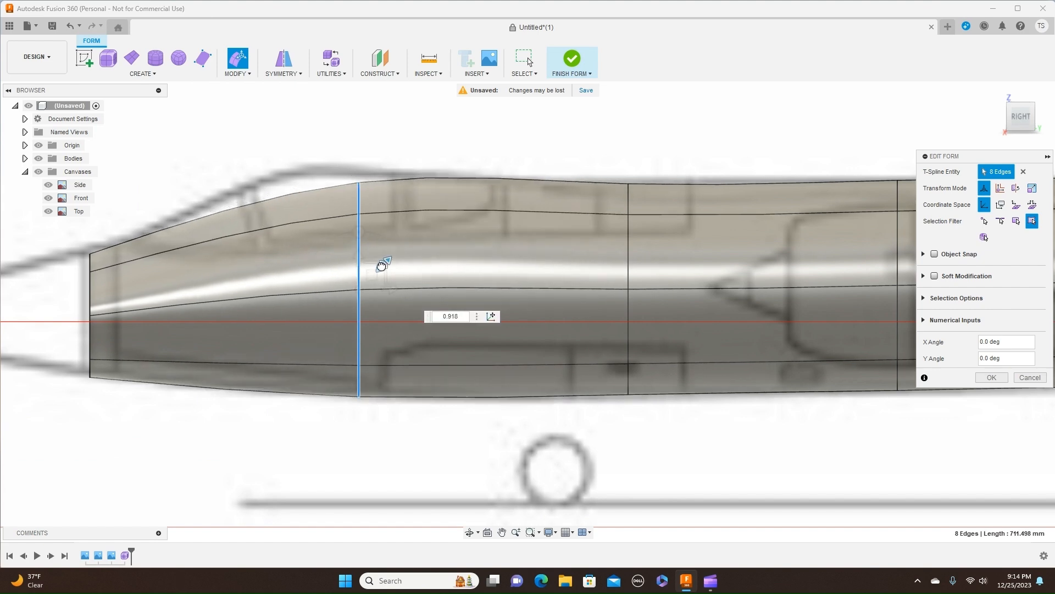
left_click_drag(369, 270, 371, 267)
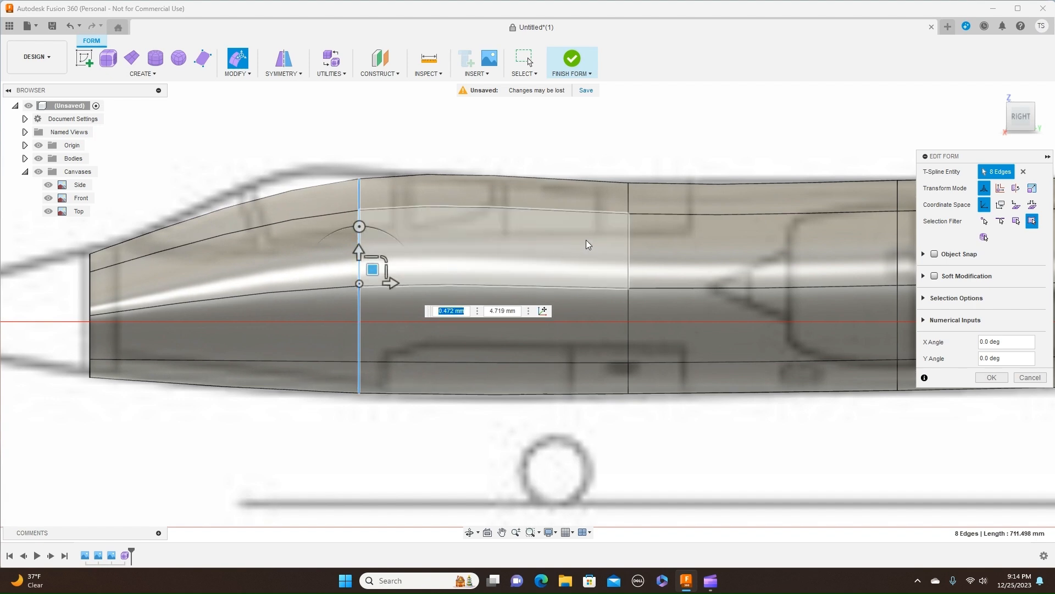
Scale the third edge ring from the front to about 1.035 to fill the side-view fuselage height.
double_click(630, 252)
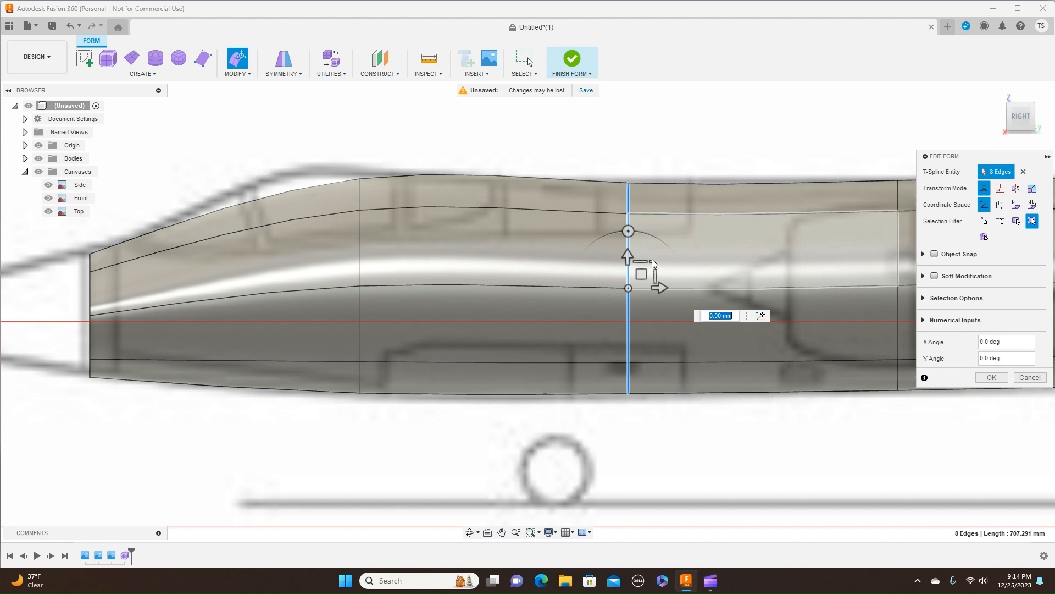
left_click_drag(654, 260, 652, 263)
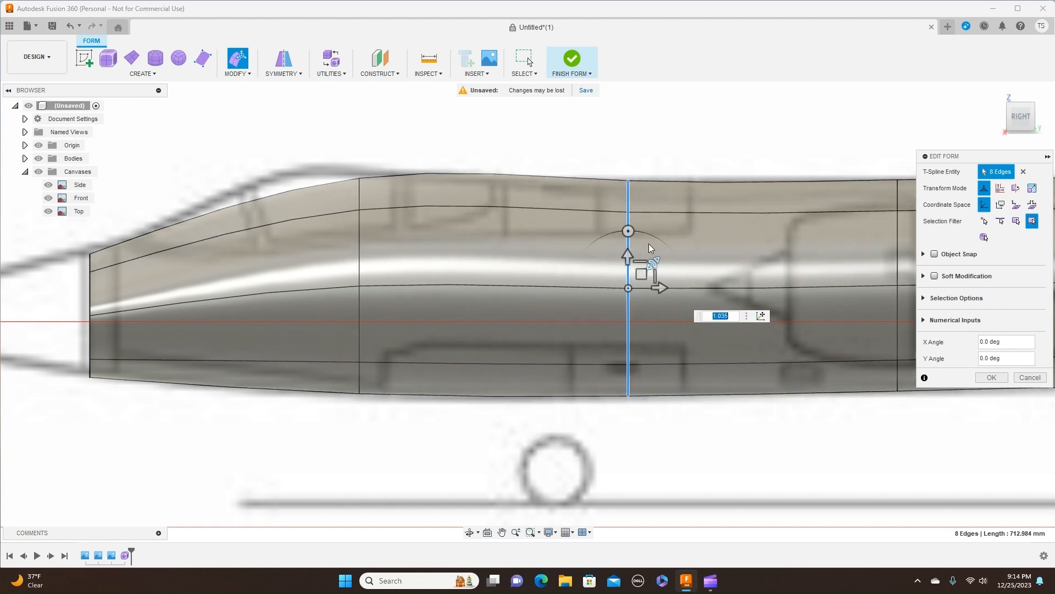
scroll(660, 150, "down", 3)
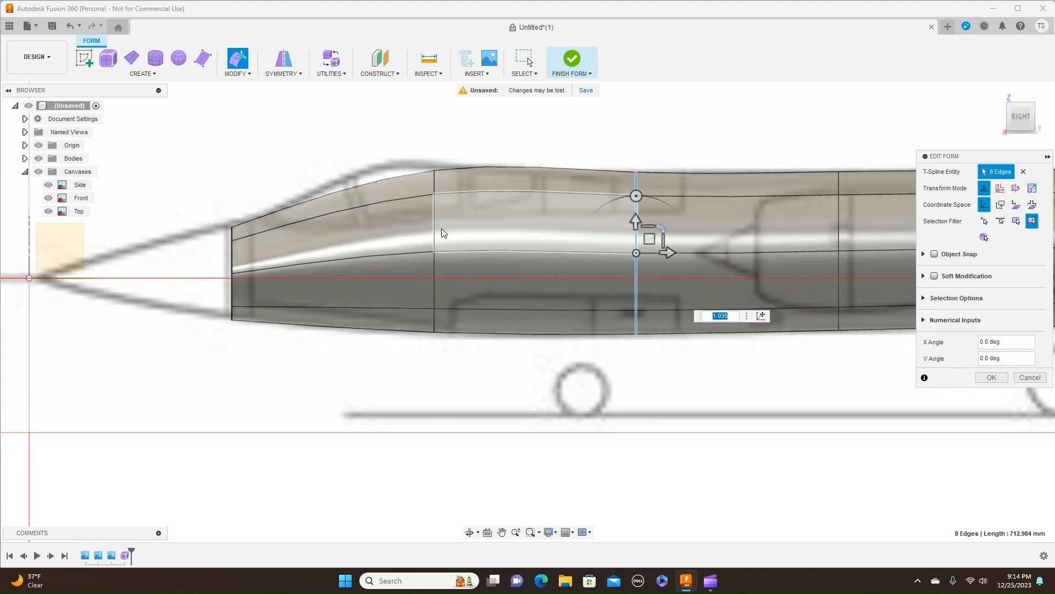
Insert an edge ring on the nose side of the second ring, using Exact mode, a single side and insert location 0.312.
double_click(435, 239)
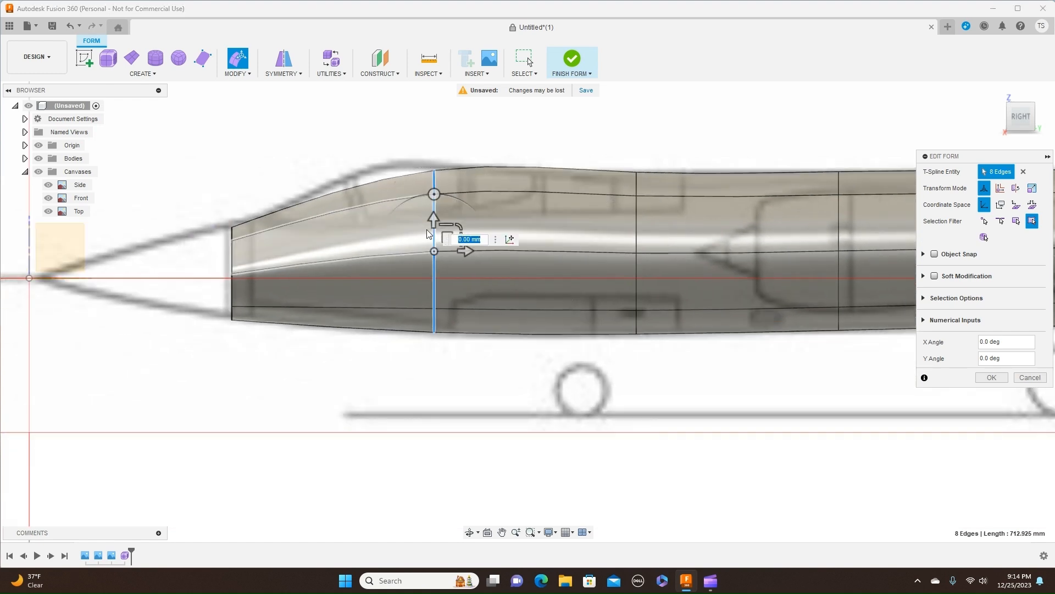
left_click(244, 77)
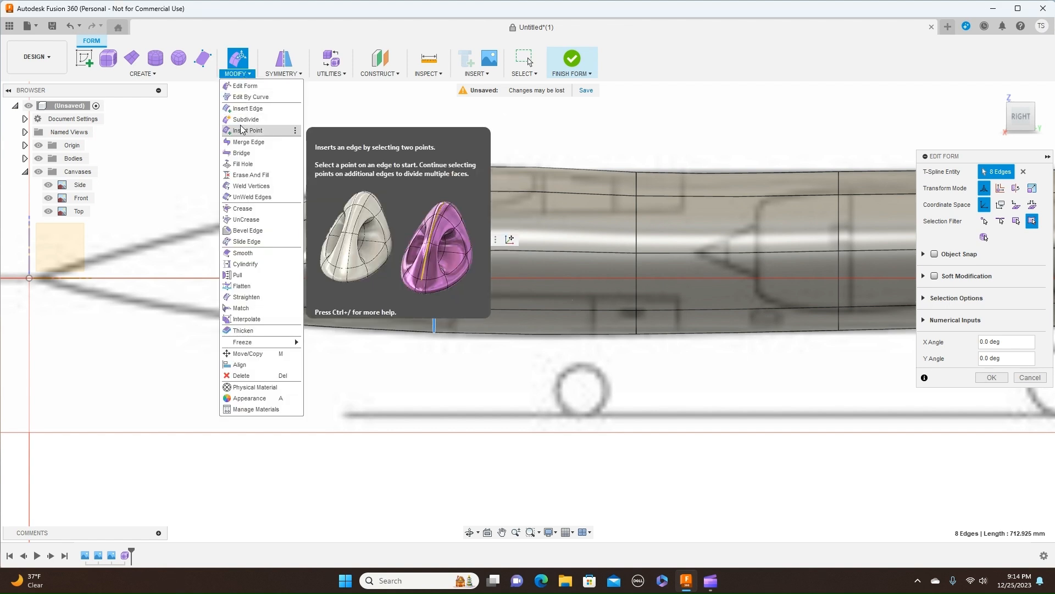
left_click(246, 108)
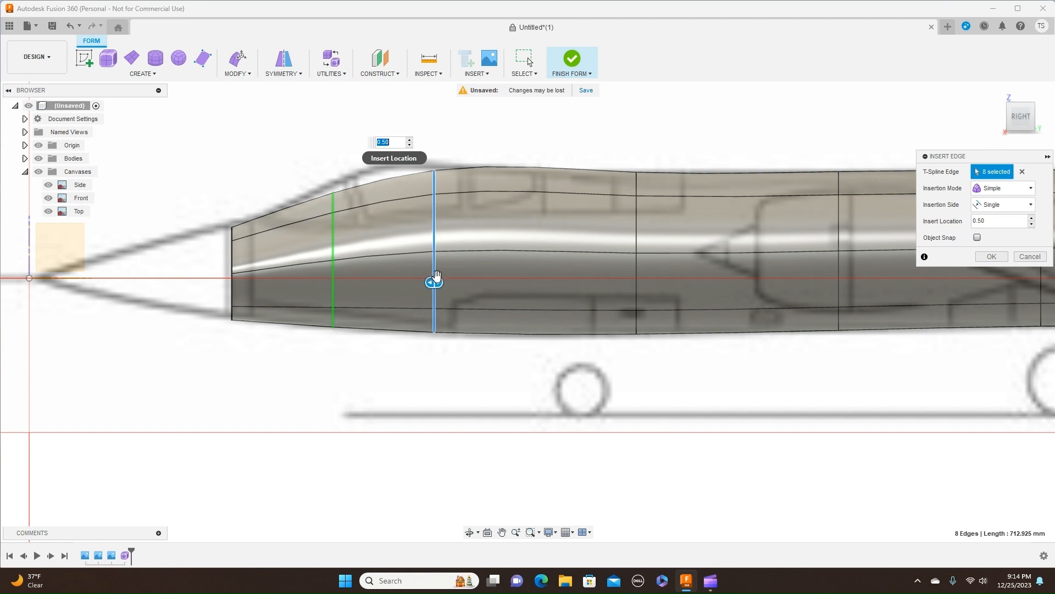
left_click_drag(435, 282, 474, 284)
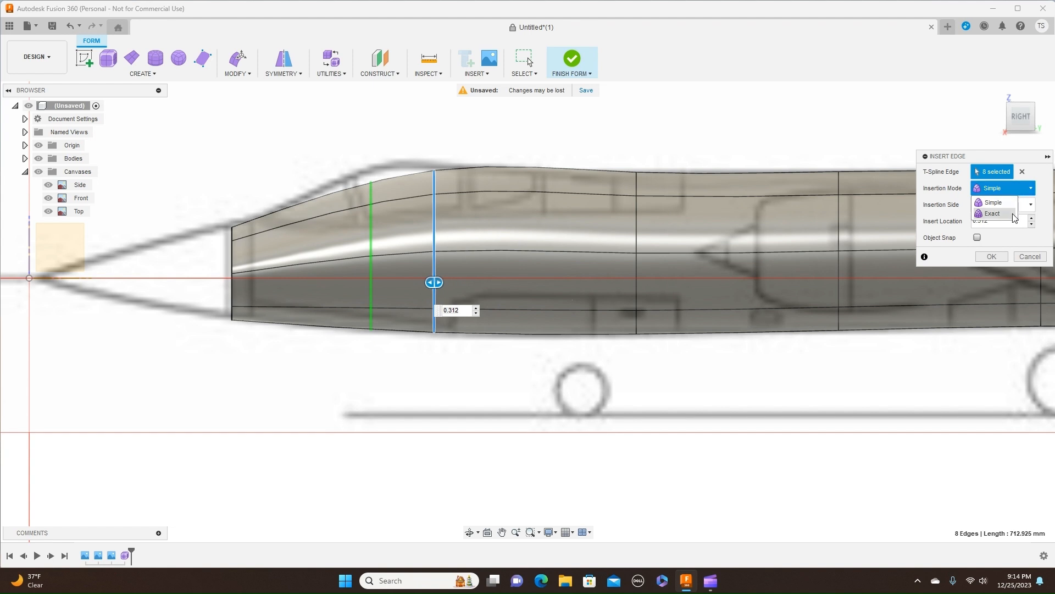
left_click(992, 213)
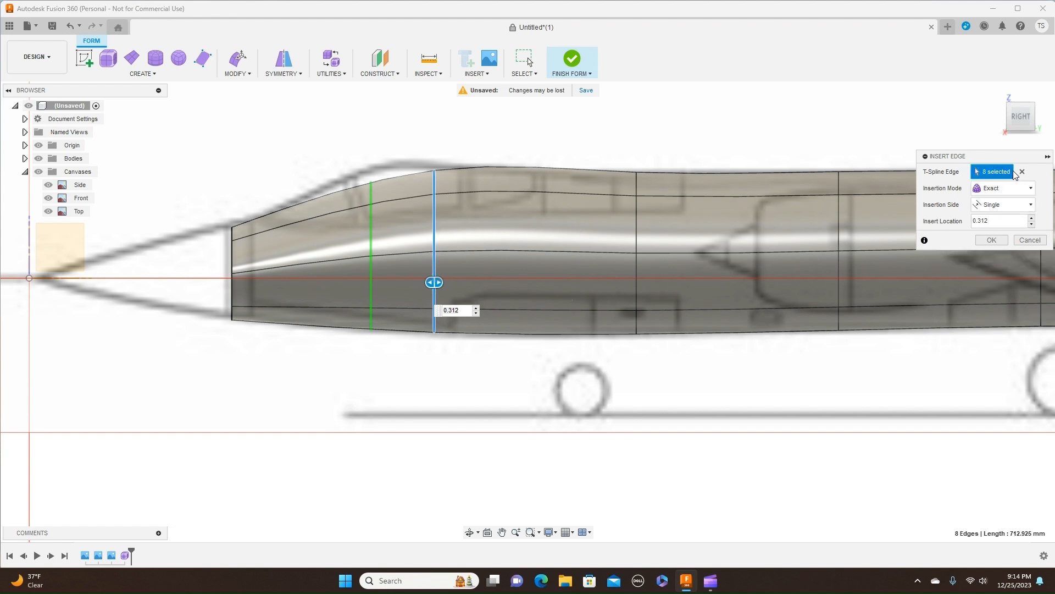
left_click(1000, 241)
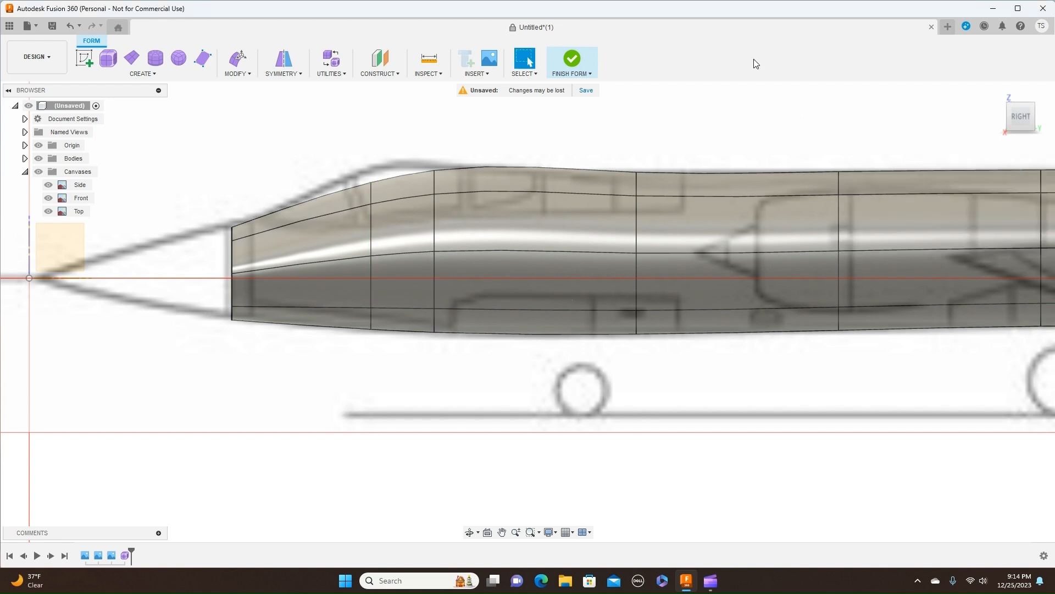
Raise the inserted edge ring and rescale it, including by 1.035, so the fuselage top follows the canopy outline.
double_click(372, 226)
right_click(373, 228)
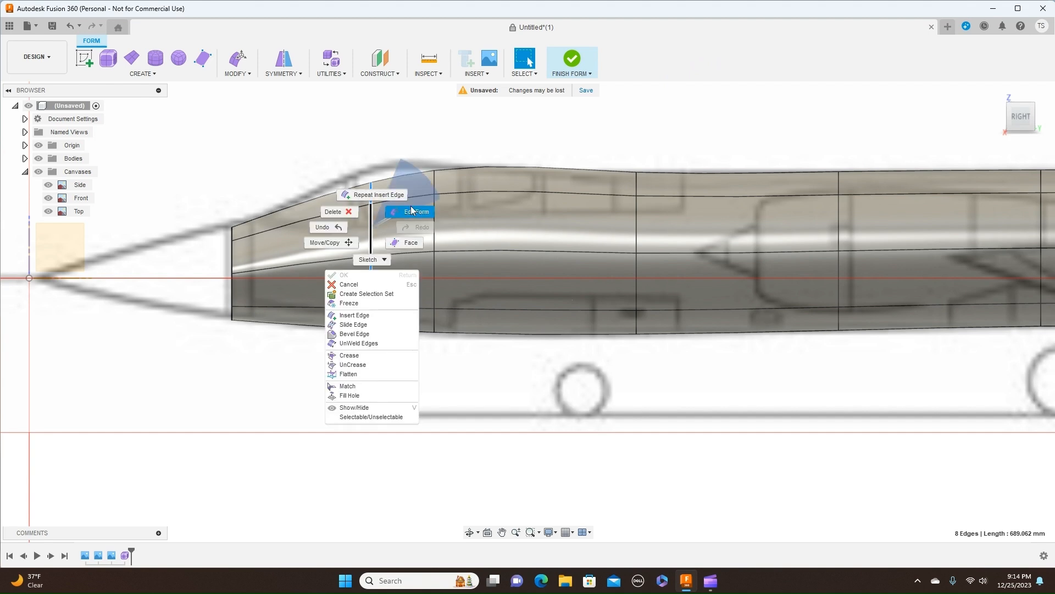
left_click(409, 214)
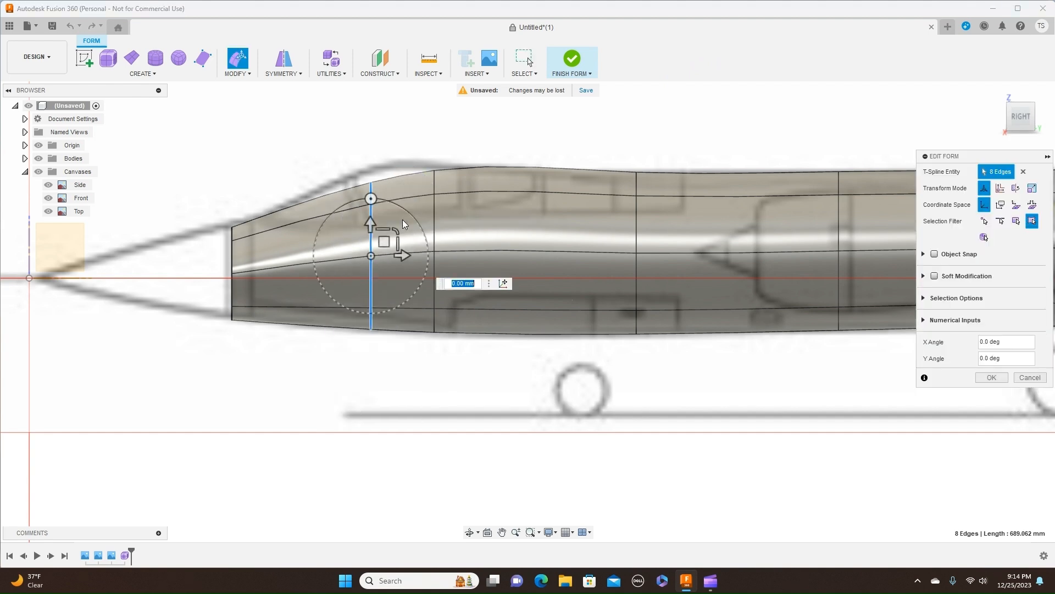
left_click_drag(398, 229, 385, 229)
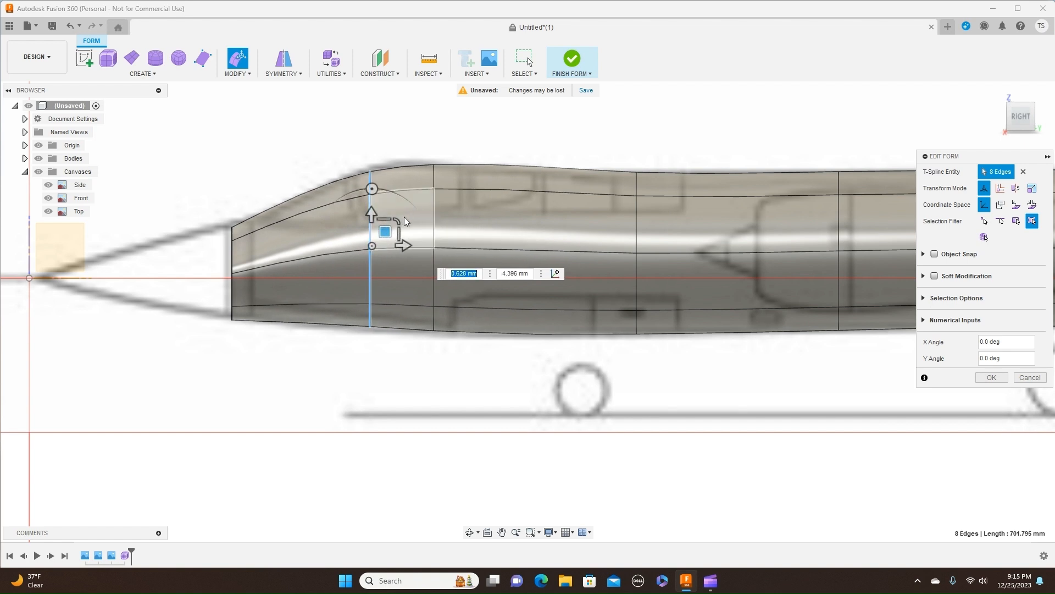
mouse_move(398, 221)
left_mouse_down()
mouse_move(377, 231)
mouse_move(406, 223)
left_mouse_up()
type("1.035")
key("Return")
left_click_drag(393, 232, 412, 222)
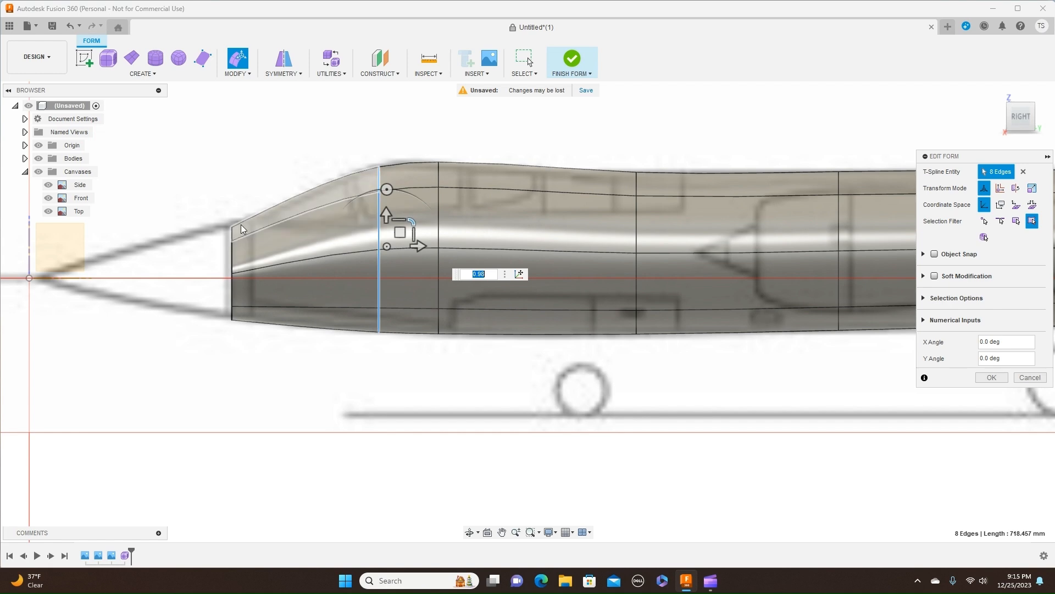
Raise the open front edge ring about 1.87 mm to line it up with the nose outline.
scroll(241, 225, "up", 5)
scroll(247, 223, "down", 5)
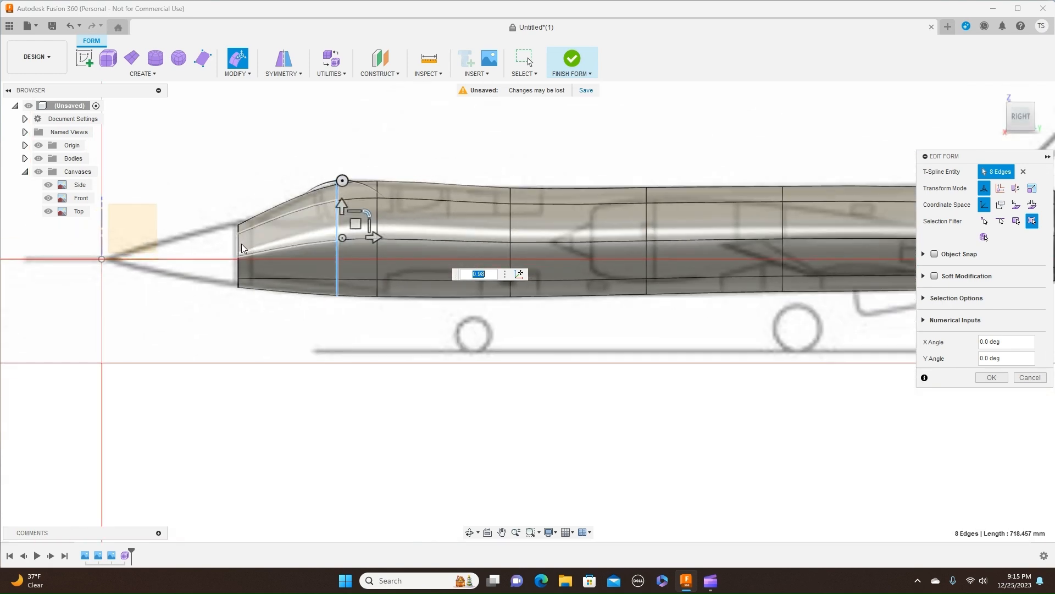
left_click(240, 247)
double_click(241, 245)
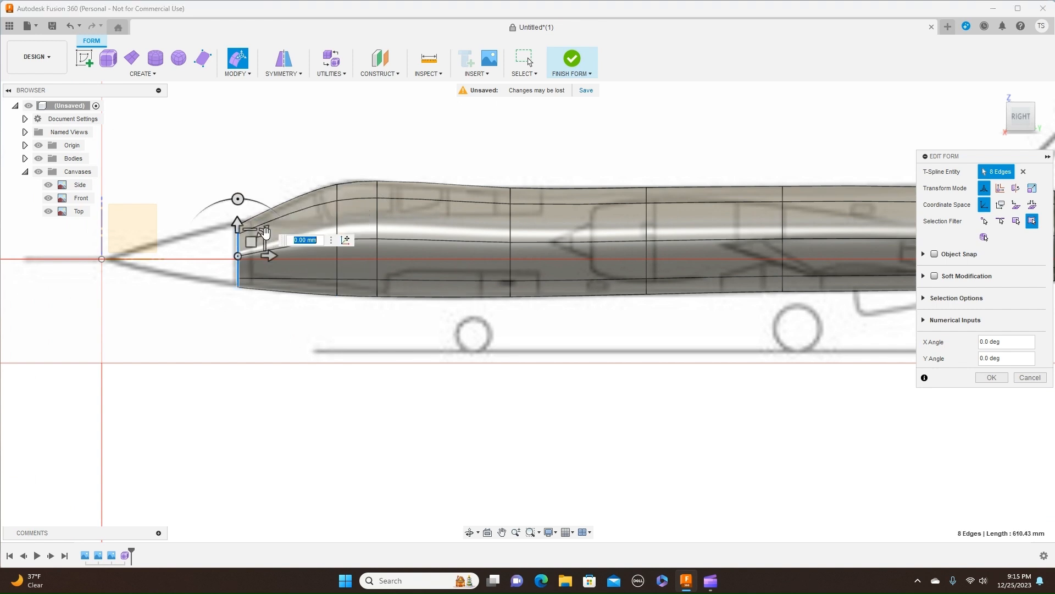
left_click_drag(265, 232, 252, 241)
left_click(310, 286)
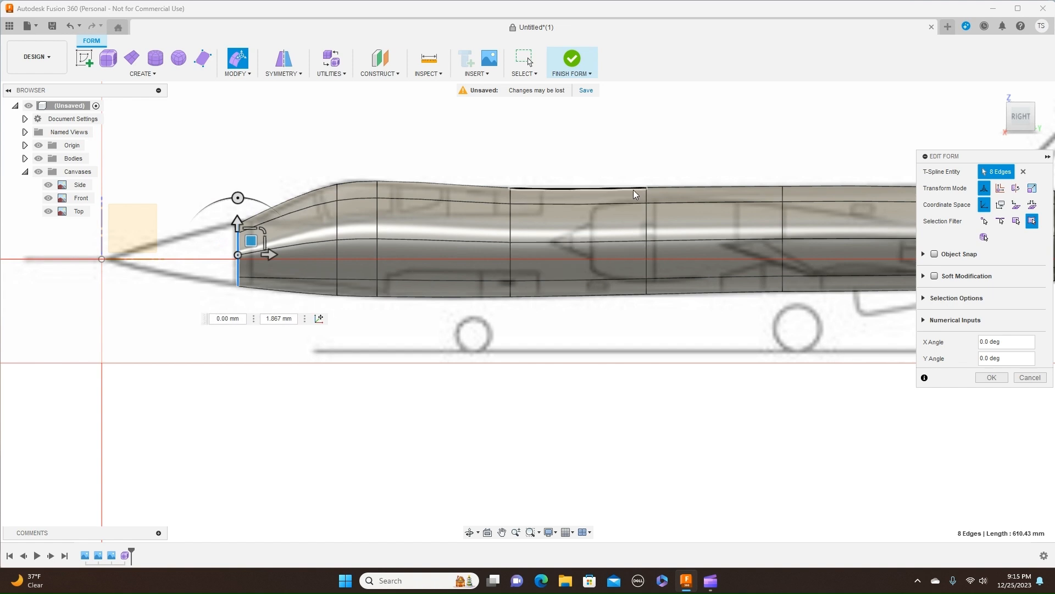
Scale up the edge ring just ahead of the open rear end and raise it about 8.8 mm to fit the side outline.
scroll(635, 257, "down", 4)
middle_click_drag(737, 341, 566, 338)
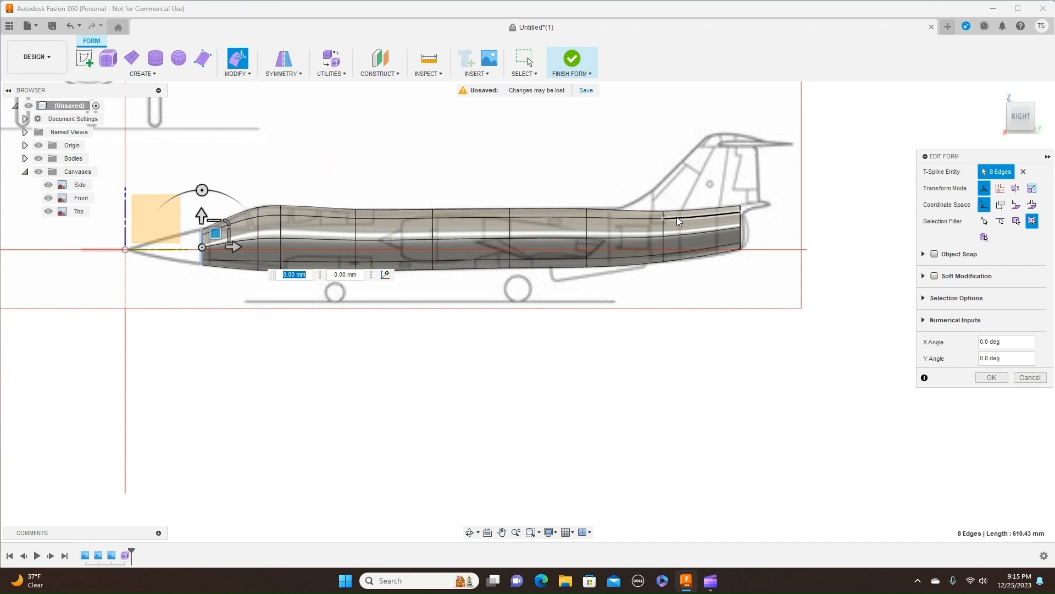
scroll(675, 230, "up", 4)
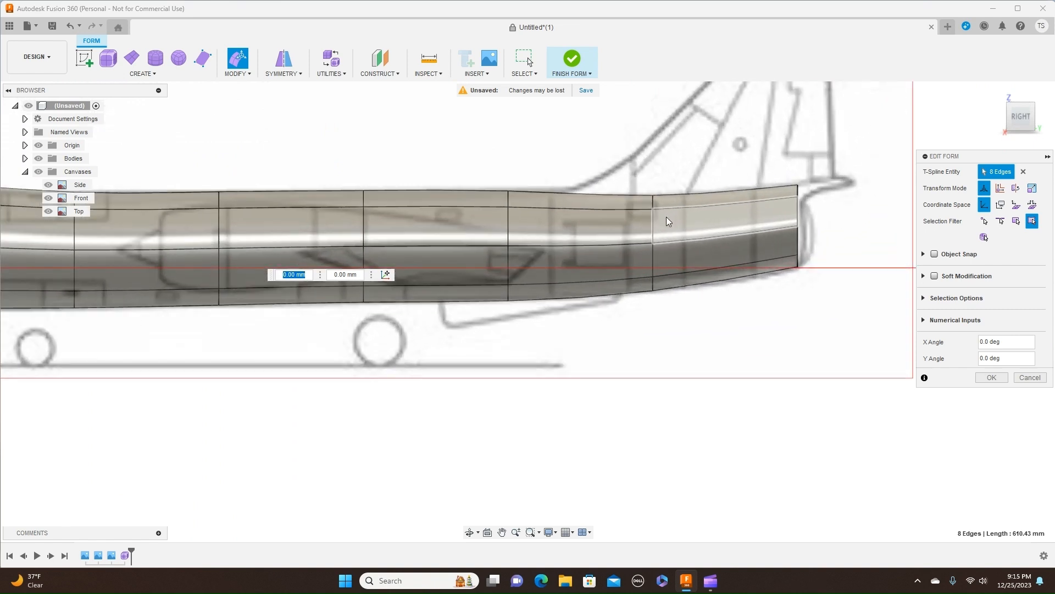
double_click(653, 222)
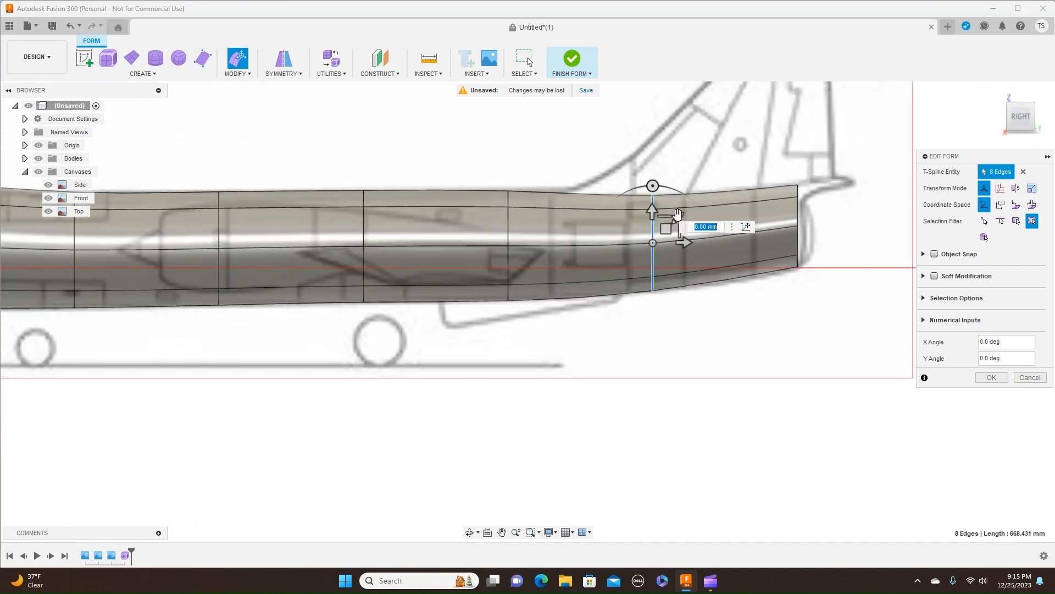
mouse_move(677, 215)
left_mouse_down()
mouse_move(658, 221)
mouse_move(681, 214)
mouse_move(668, 222)
left_mouse_up()
scroll(714, 341, "down", 5)
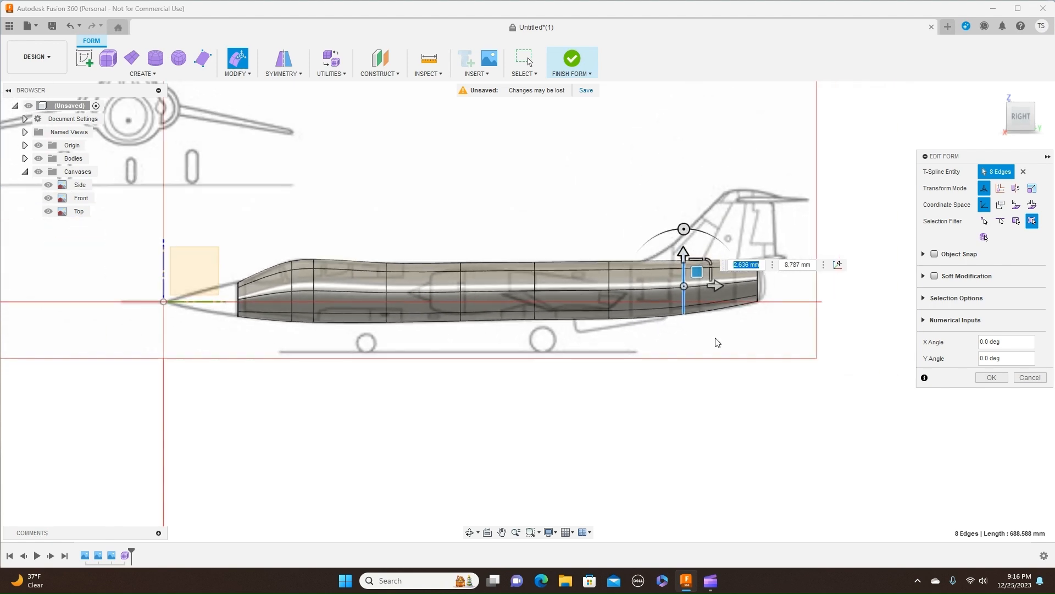
In the top view, scale down the width of the open front edge ring to match the nose outline.
left_click(1020, 97)
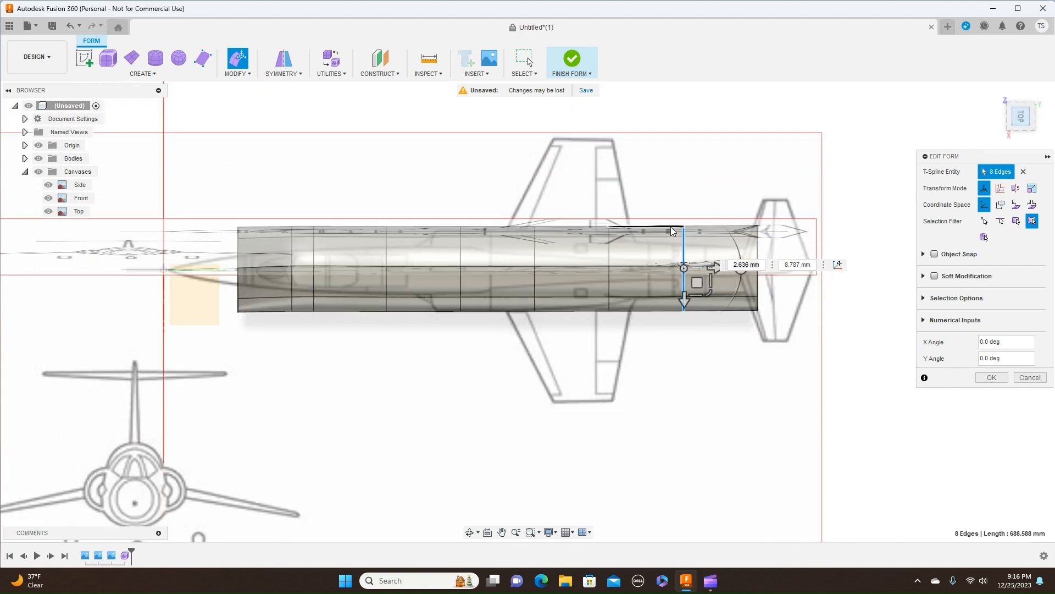
double_click(238, 256)
left_click_drag(264, 296, 251, 294)
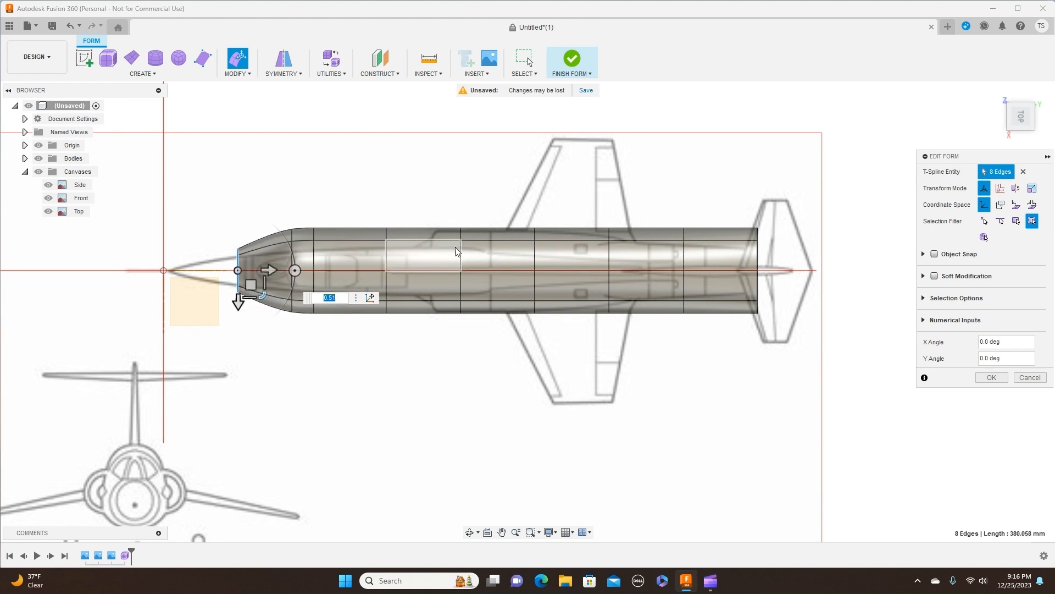
Scale down the widths of the open rear edge ring to about 0.517 and the ring just ahead of it to about 0.525.
double_click(759, 256)
left_click_drag(784, 296, 773, 288)
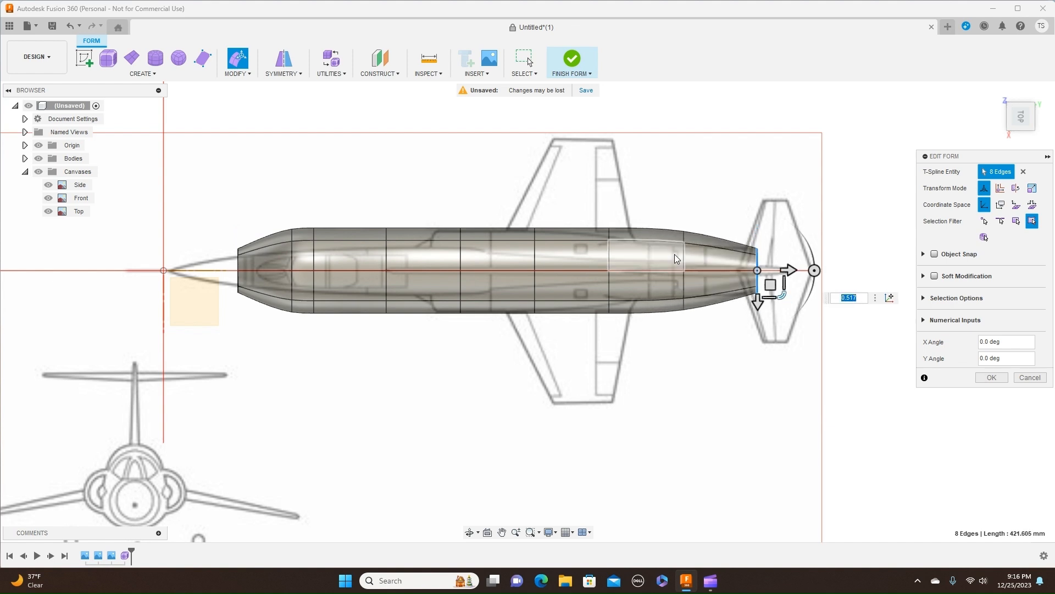
double_click(683, 256)
left_click_drag(711, 297, 702, 282)
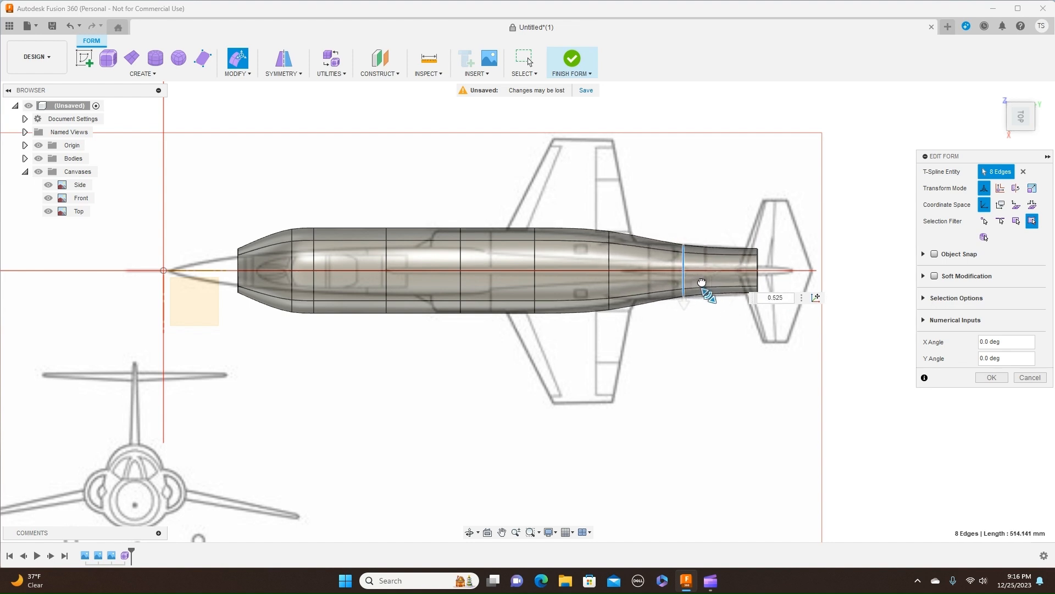
Narrow the third and fourth edge rings from the rear in width, scaling them by about 0.41 and 0.475.
double_click(610, 258)
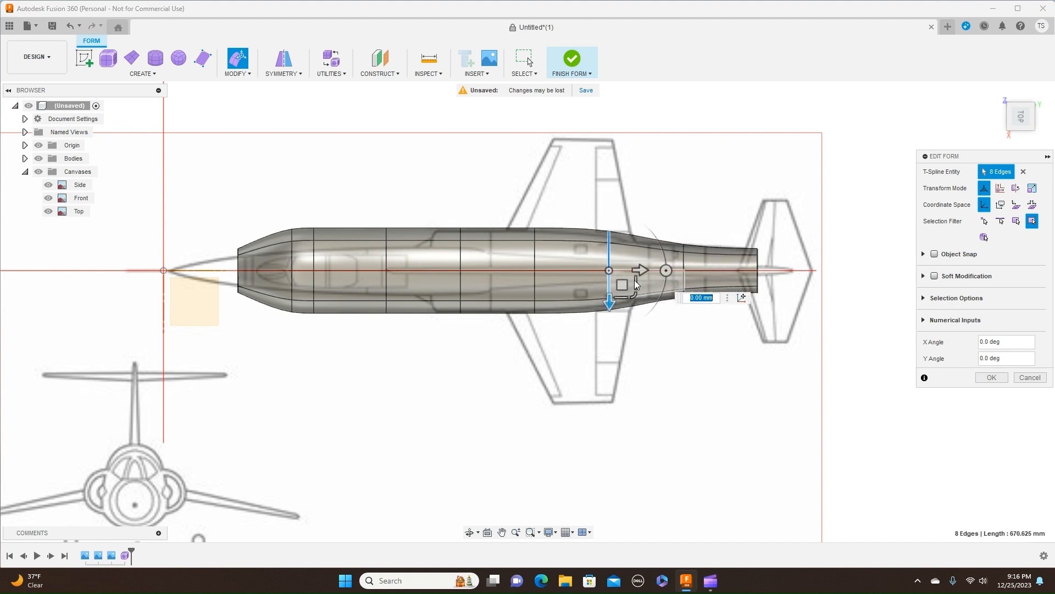
left_click_drag(636, 292, 613, 271)
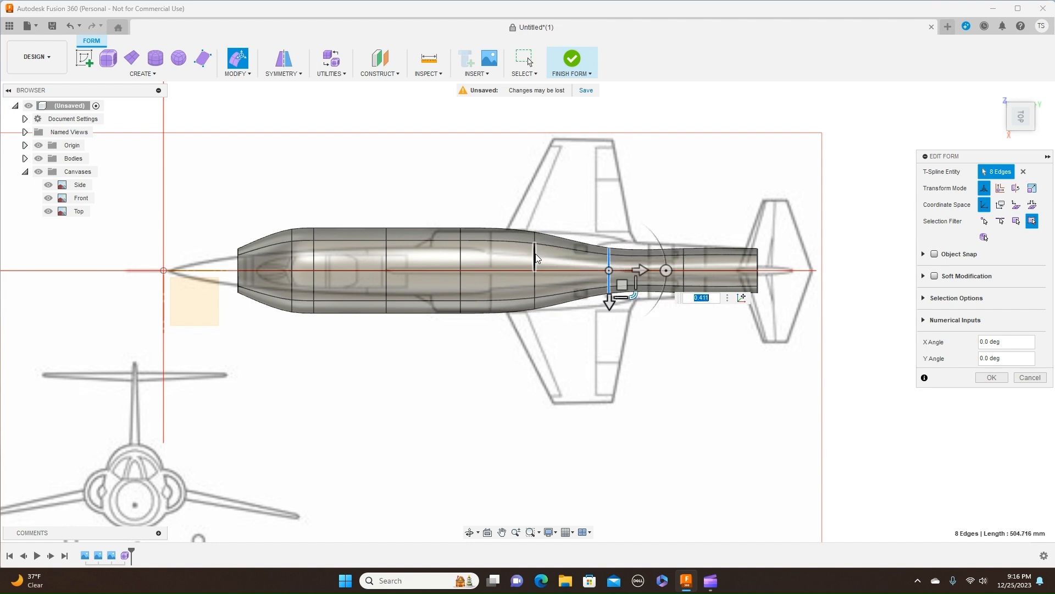
double_click(536, 258)
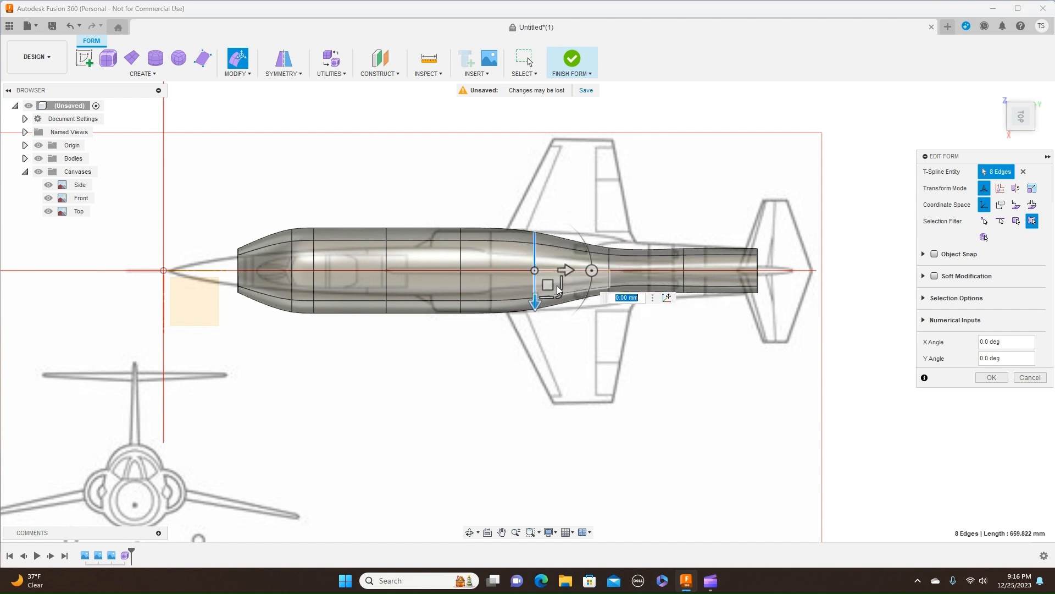
left_click_drag(560, 293, 552, 271)
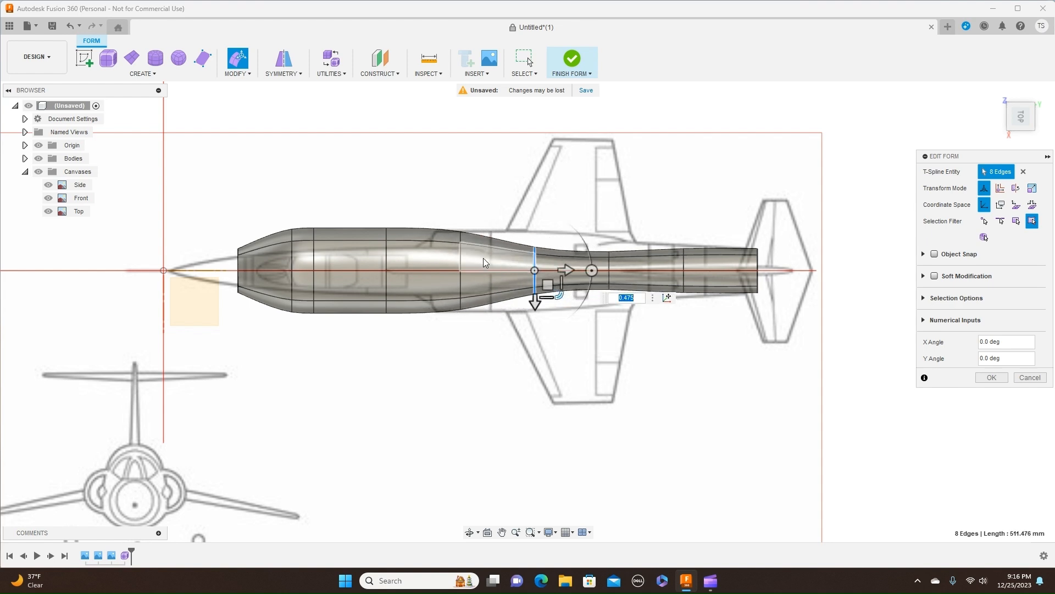
Scale down the widths of the edge ring at the air intakes by about 0.429 and the ring ahead of it behind the cockpit.
double_click(462, 262)
left_click_drag(485, 294, 482, 269)
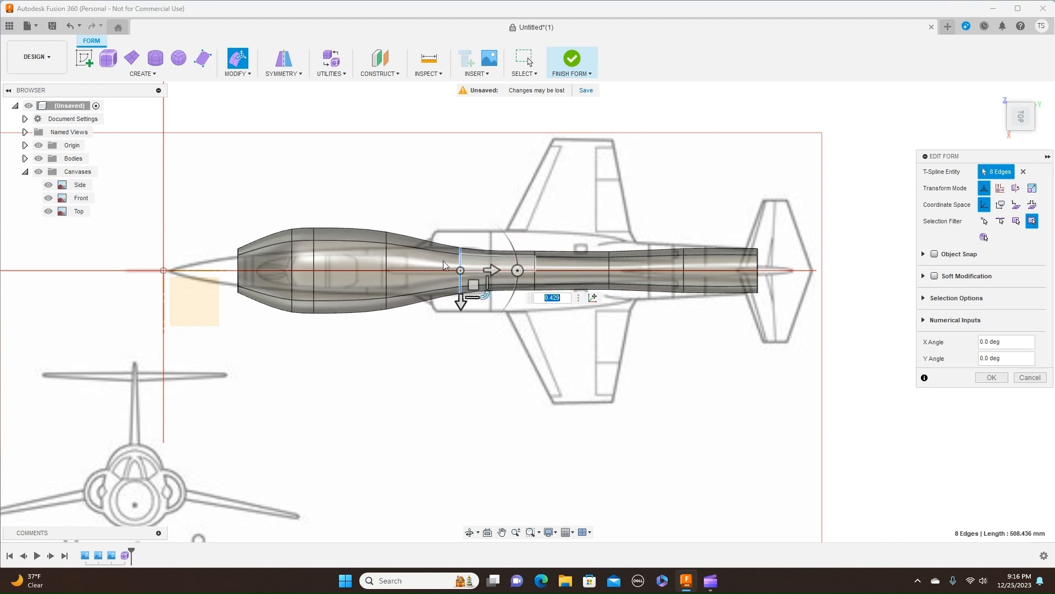
double_click(387, 256)
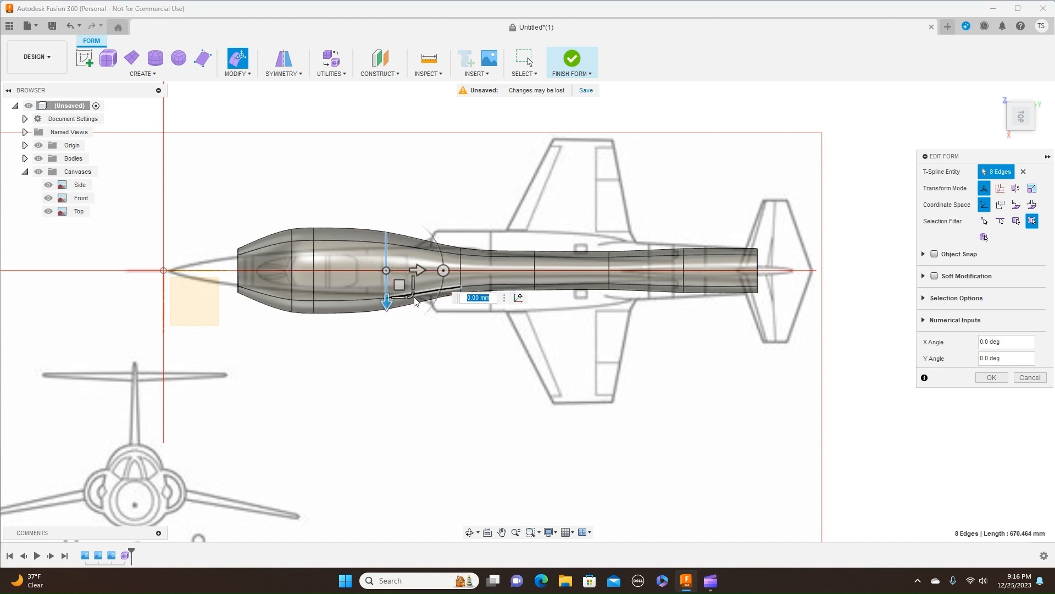
left_click_drag(411, 297, 347, 256)
Scale down the widths of the two closely spaced edge rings at the canopy to bring them in line with the narrowed fuselage.
double_click(314, 253)
left_click_drag(341, 294, 304, 263)
double_click(289, 256)
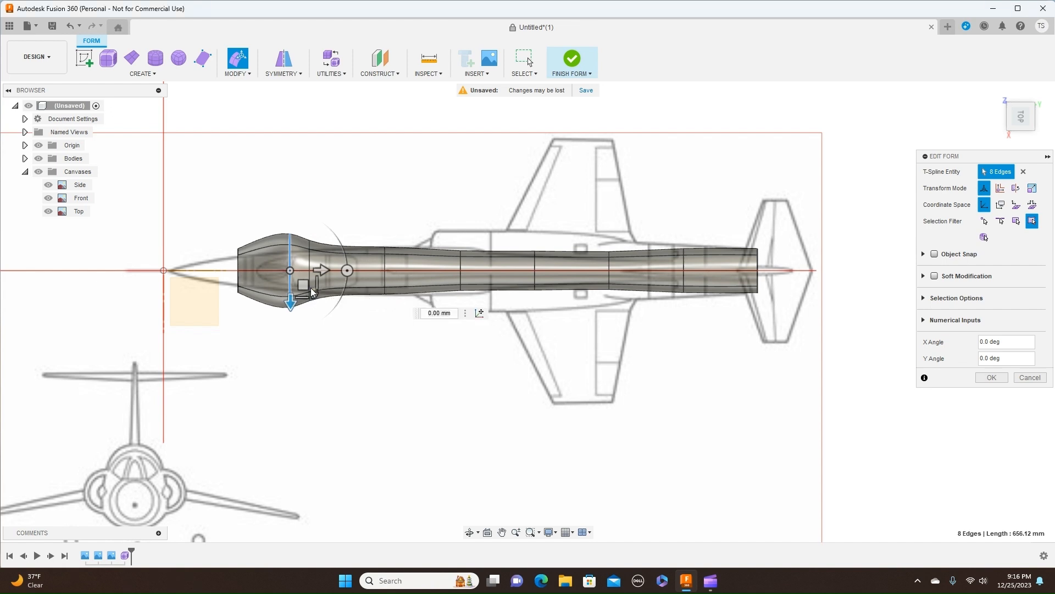
left_click_drag(358, 294, 335, 283)
double_click(291, 265)
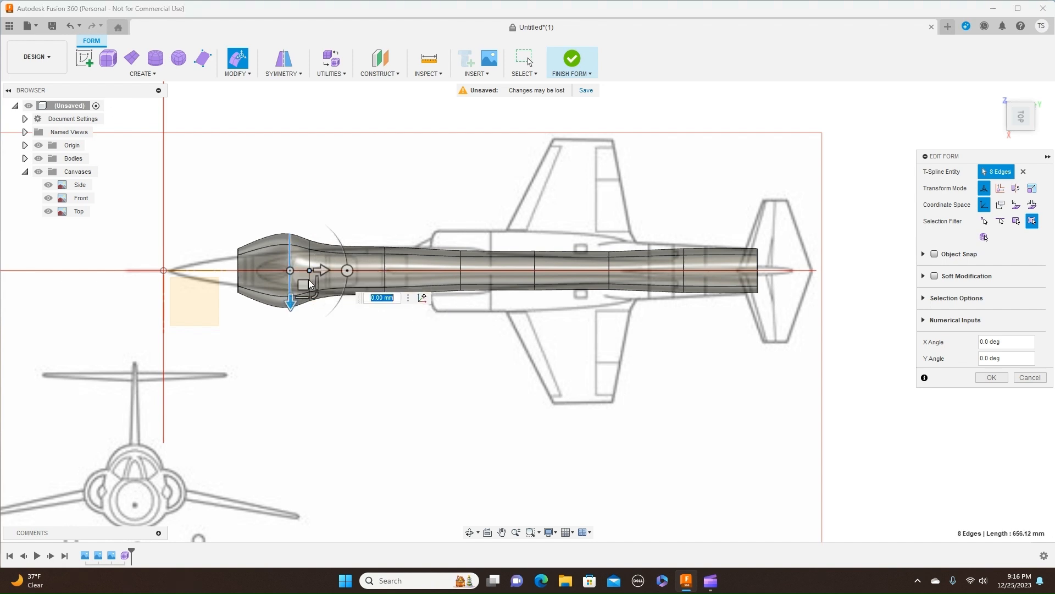
left_click_drag(315, 292, 297, 273)
key("Escape")
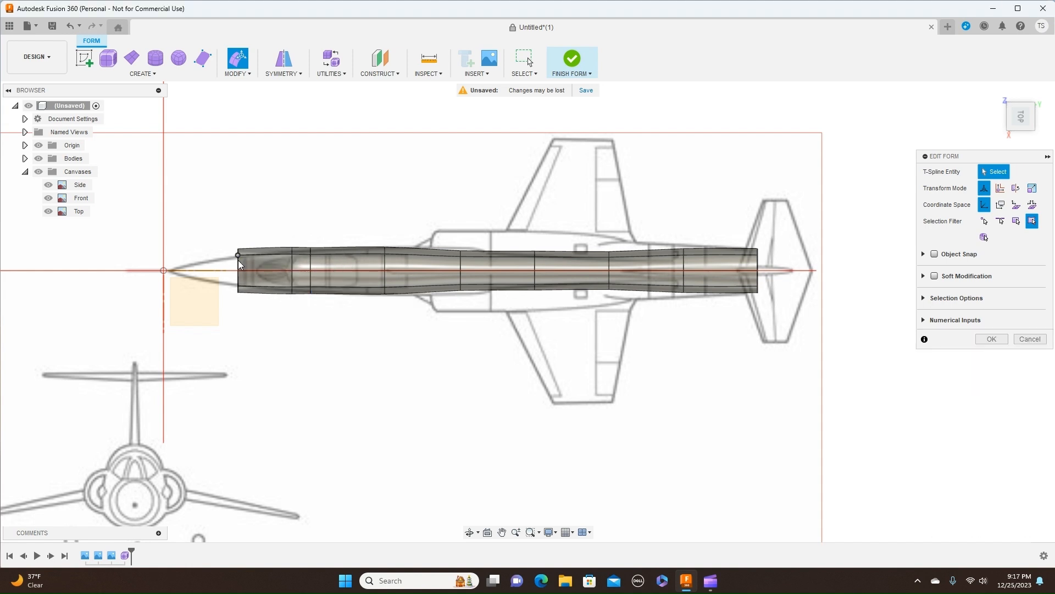
Narrow the open front edge ring by about 0.66 and scale down the ring behind it to match the nose outline.
scroll(241, 267, "up", 2)
scroll(244, 278, "up", 2)
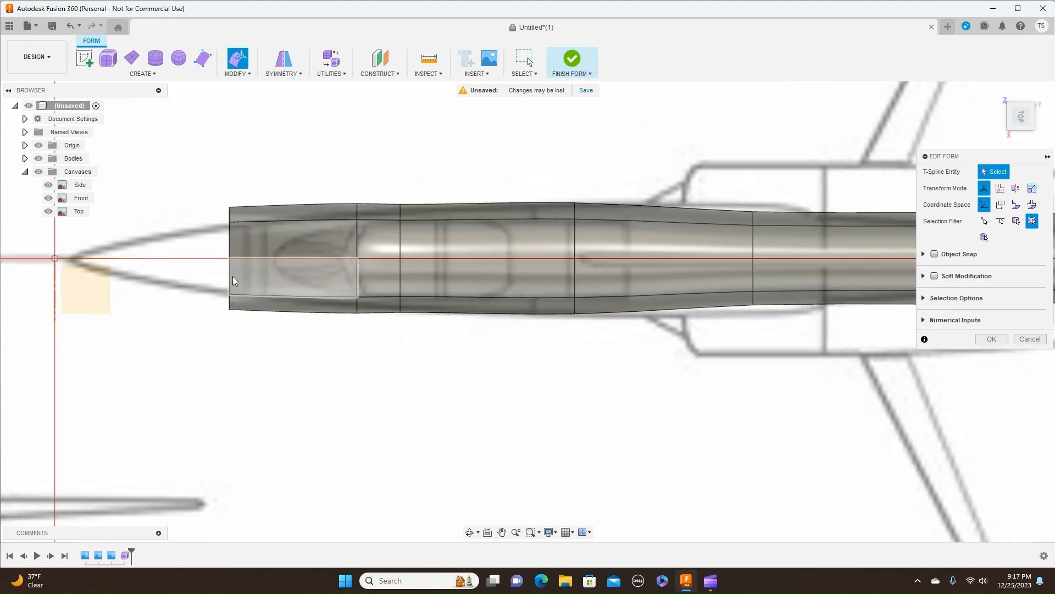
double_click(229, 275)
left_click_drag(254, 286, 253, 273)
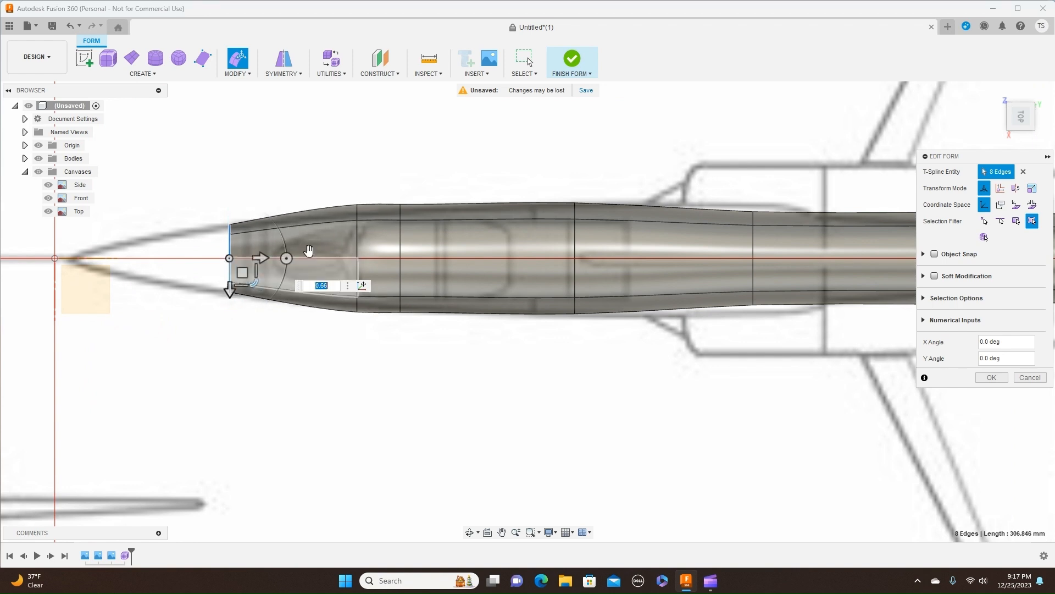
double_click(357, 237)
mouse_move(383, 281)
left_mouse_down()
mouse_move(386, 271)
mouse_move(384, 282)
left_mouse_up()
scroll(564, 326, "down", 1)
scroll(564, 326, "down", 1)
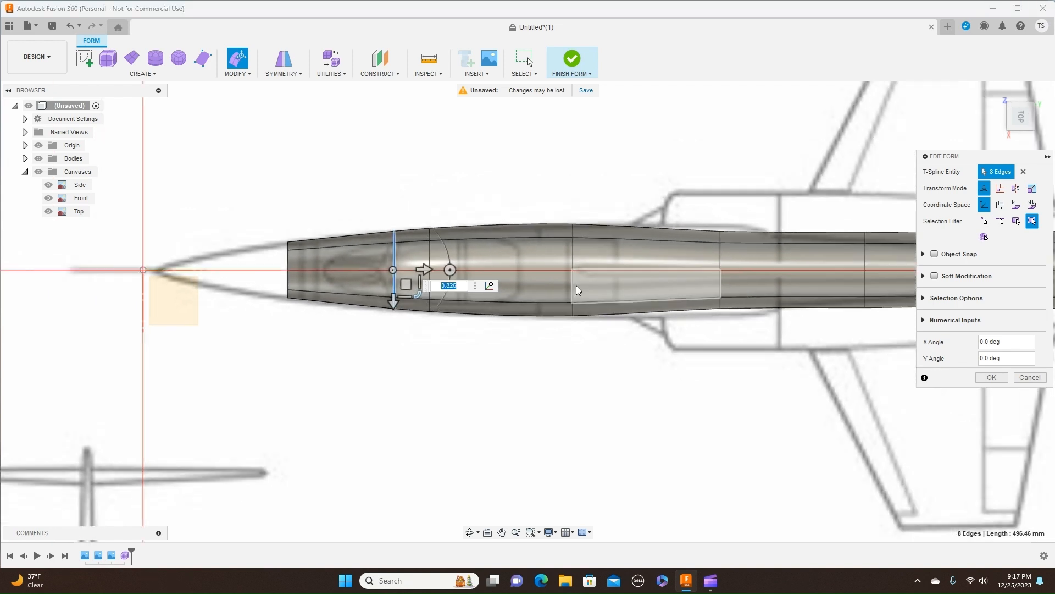
Scale the width of the edge ring behind the cockpit by about 0.956 and widen the ring at the intakes by about 1.209.
double_click(573, 257)
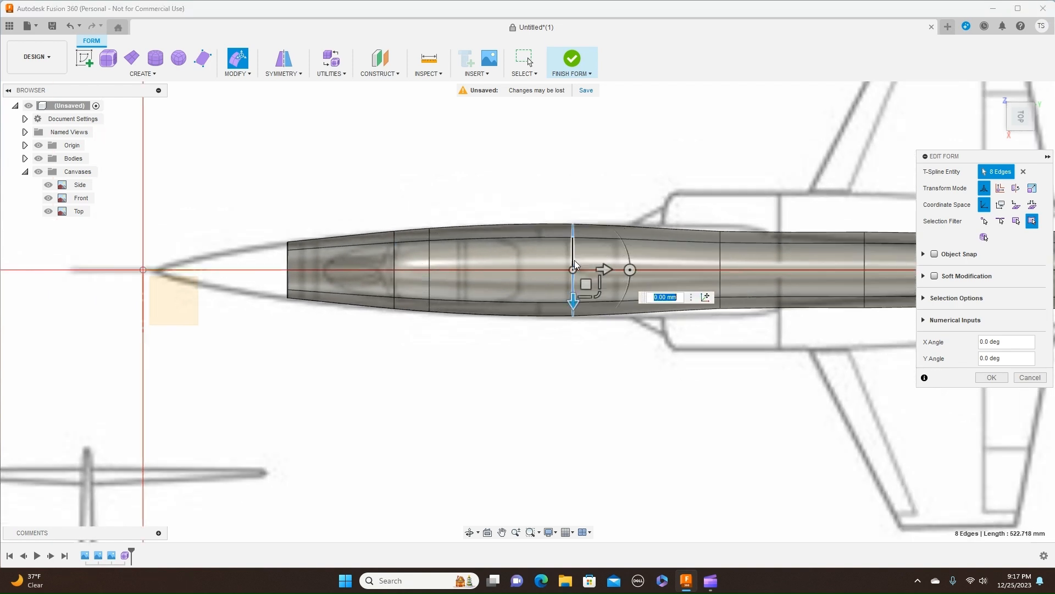
left_click_drag(599, 295, 599, 295)
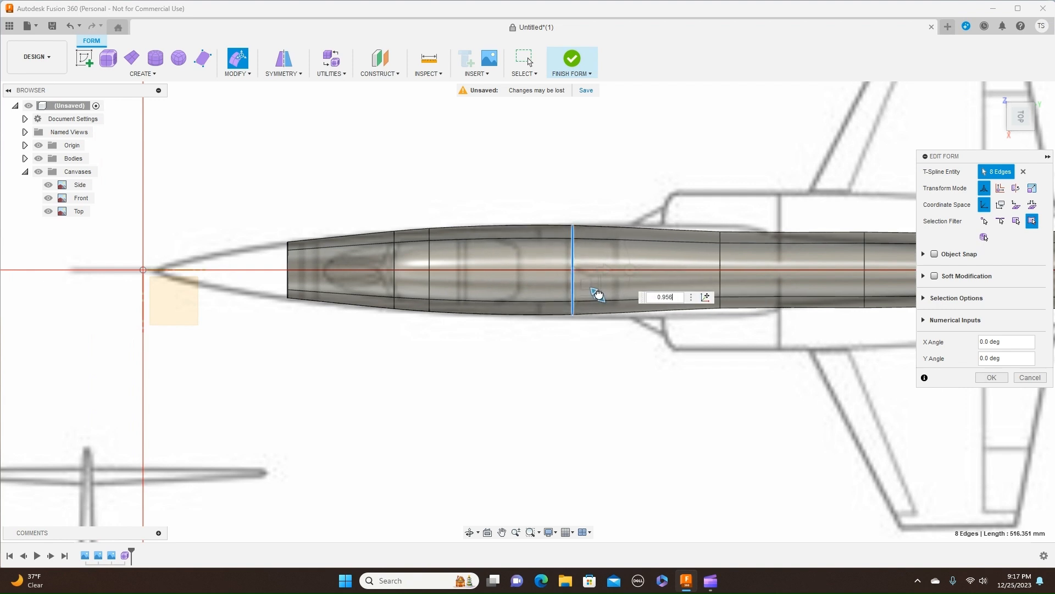
middle_click_drag(714, 379, 591, 364)
double_click(612, 243)
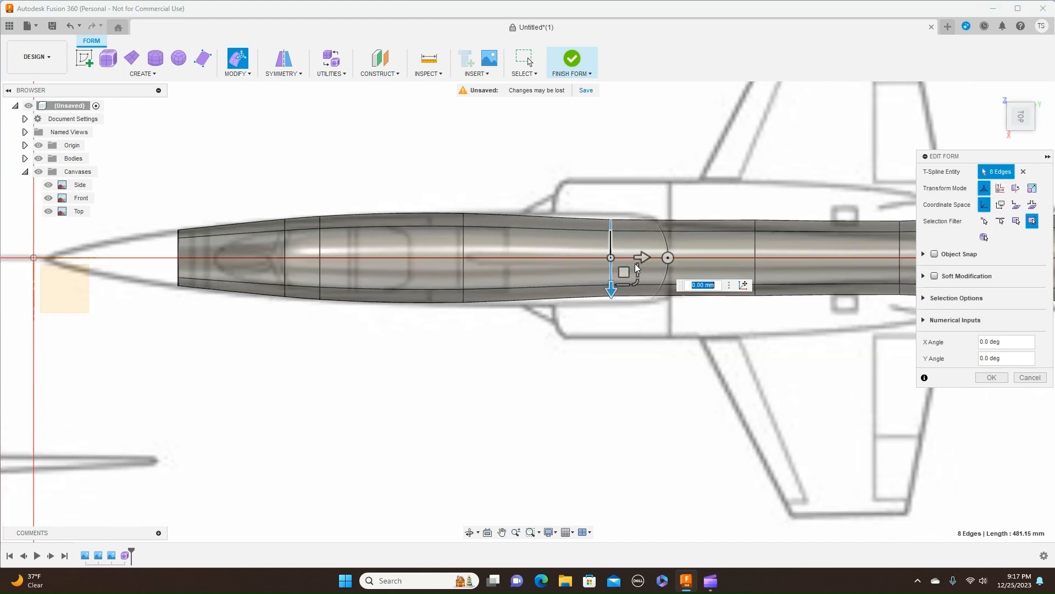
left_click_drag(639, 279, 641, 285)
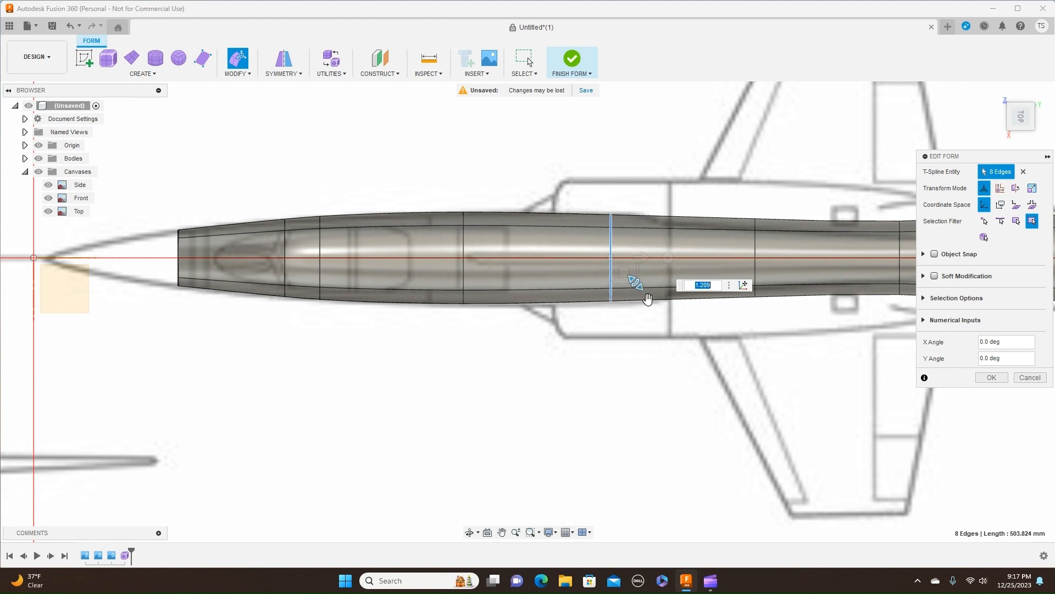
Widen the edge ring just ahead of the open rear end by about 1.2 and the next ring forward by about 1.642.
middle_click_drag(851, 357, 651, 344)
scroll(650, 344, "down", 1)
middle_click_drag(878, 344, 725, 331)
scroll(725, 331, "down", 1)
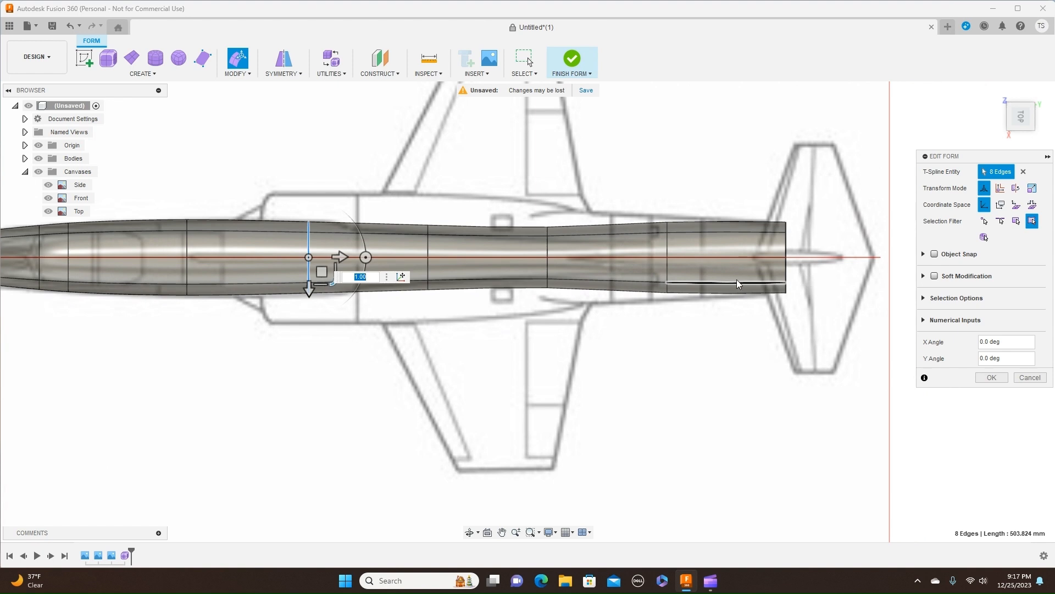
double_click(668, 251)
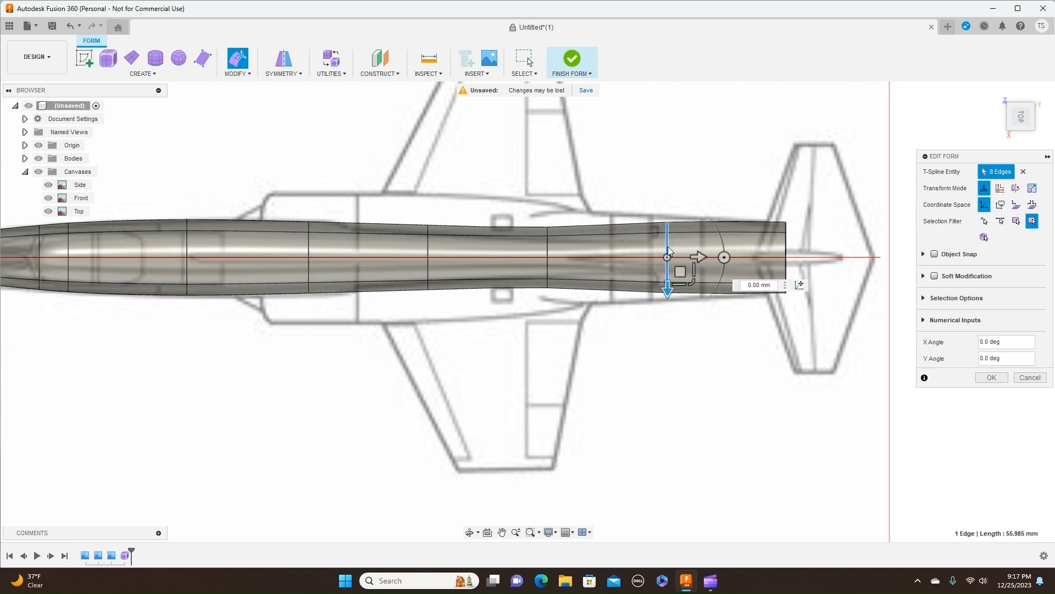
left_click_drag(690, 281, 693, 293)
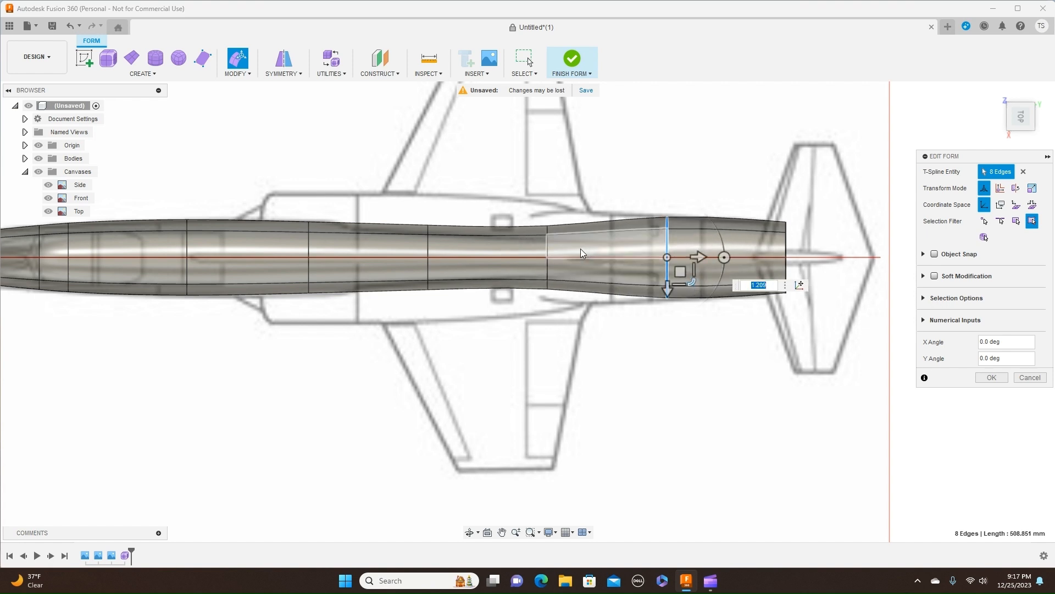
double_click(547, 246)
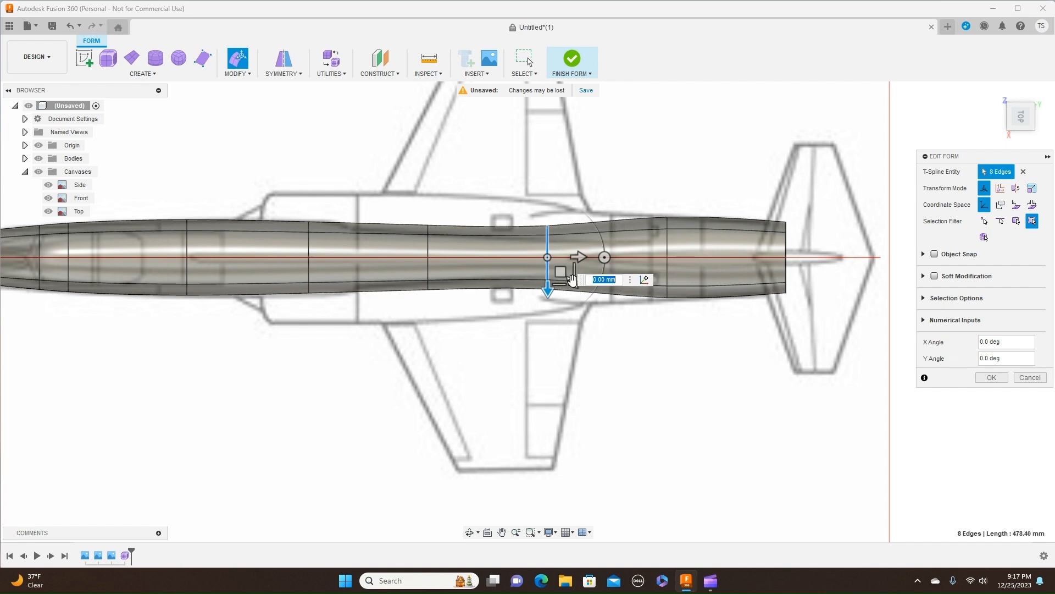
left_click_drag(572, 280, 584, 298)
scroll(687, 348, "down", 5)
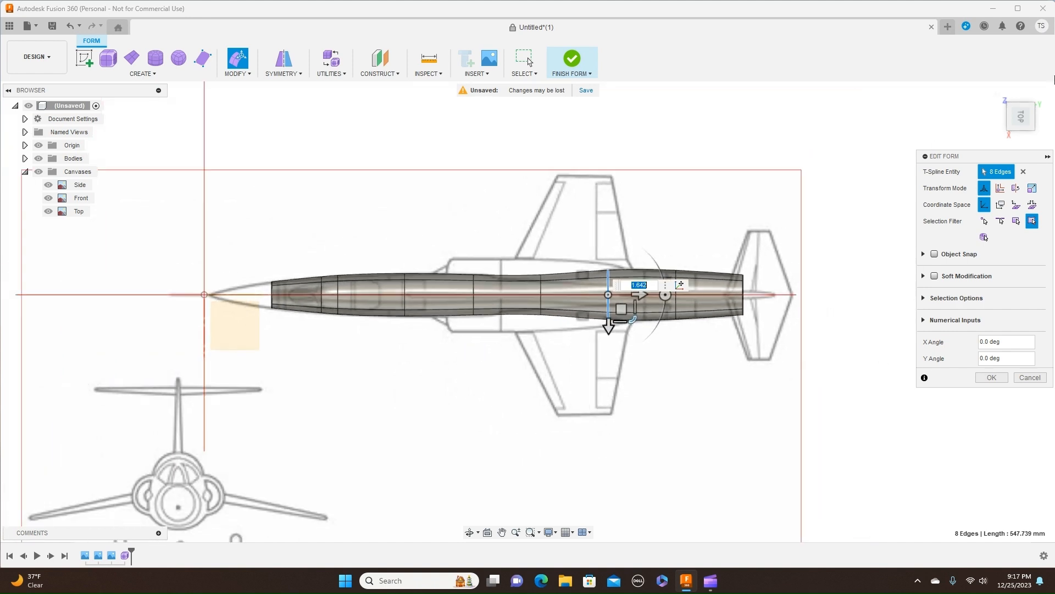
Return to the side view, accept the edge ring edits and finish the form.
left_click(1021, 136)
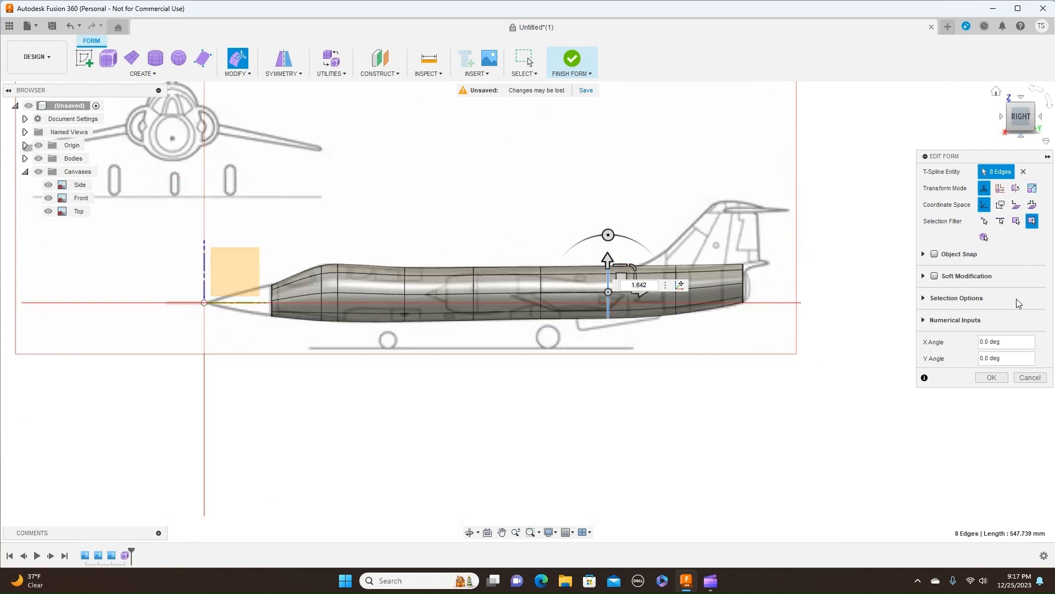
left_click(993, 378)
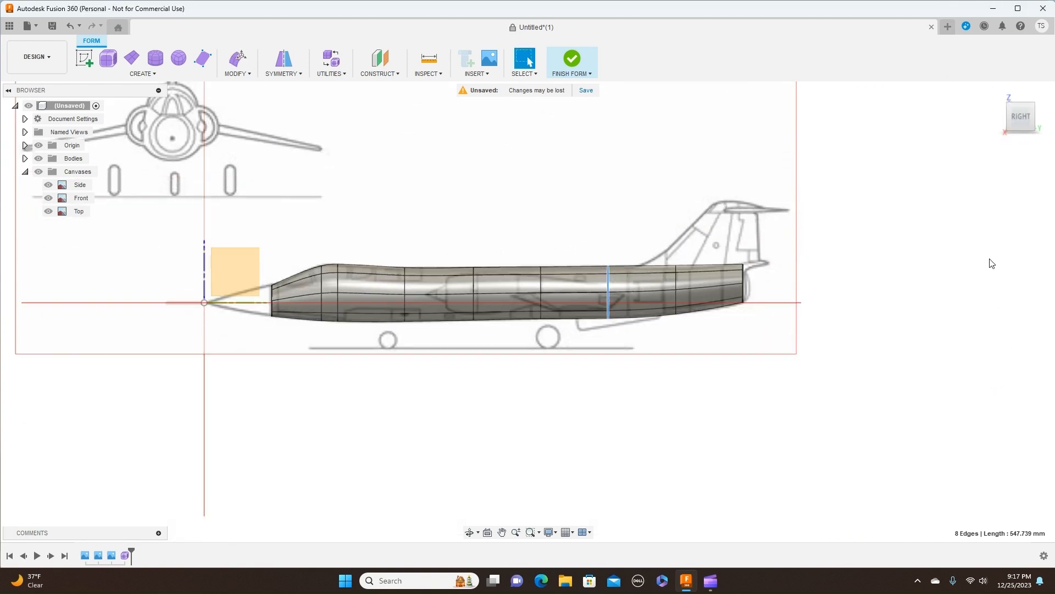
left_click(589, 73)
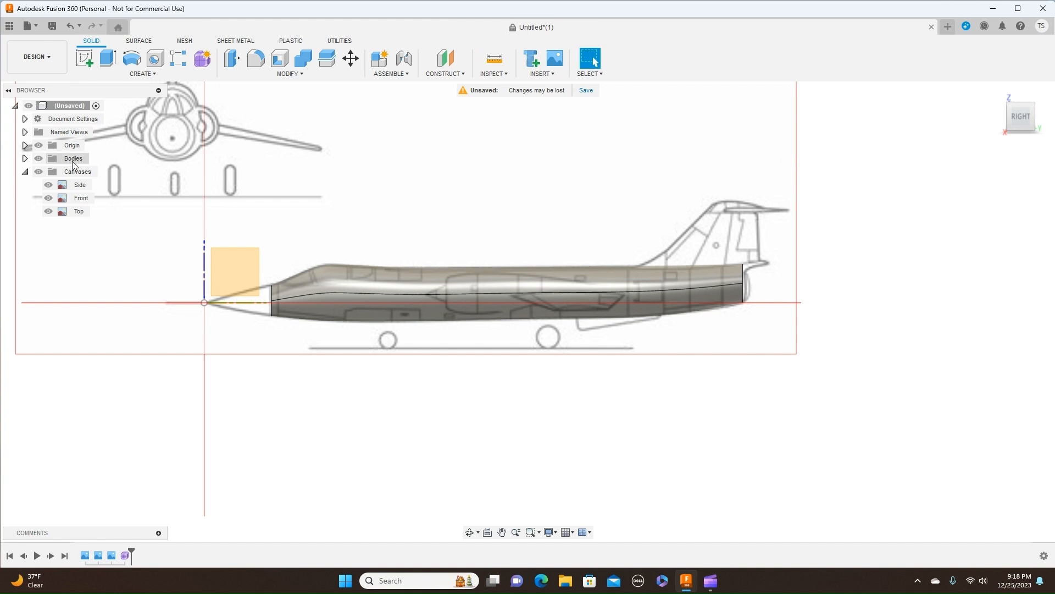
Hide all the blueprint canvases so only the fuselage body is displayed.
left_click(48, 185)
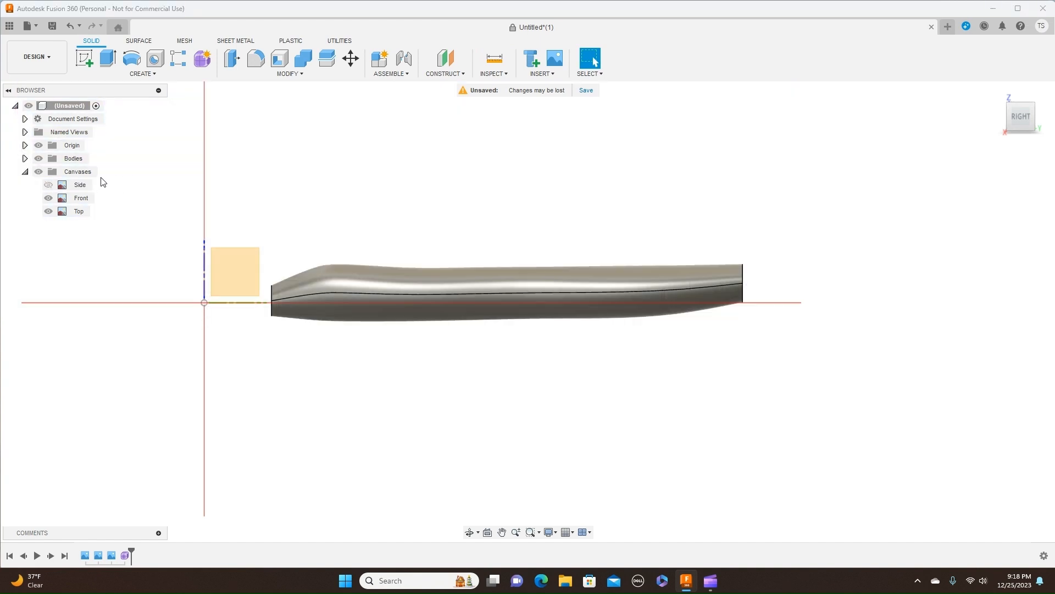
left_click(48, 184)
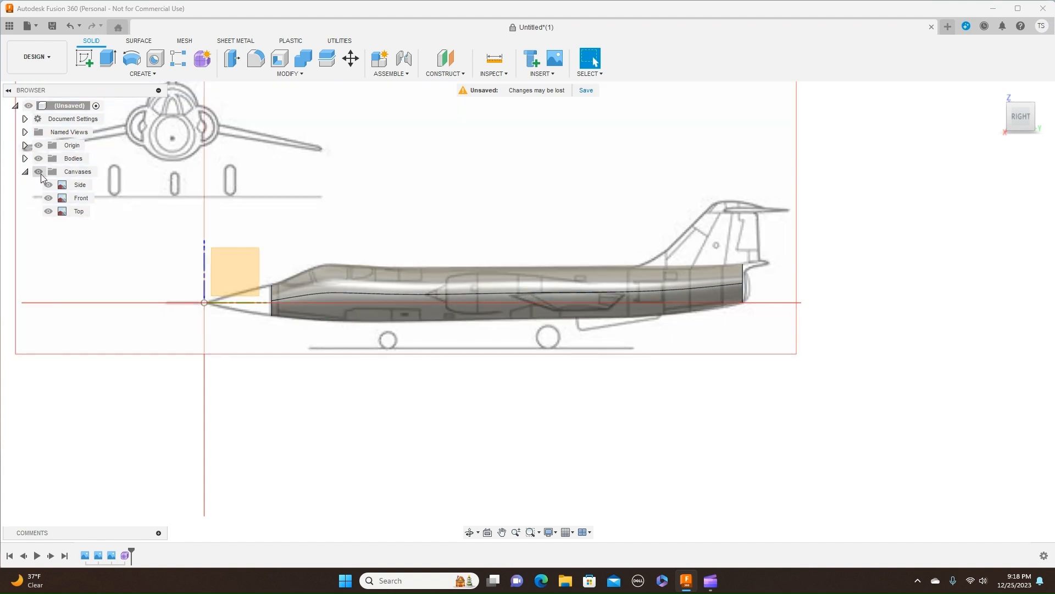
left_click(38, 172)
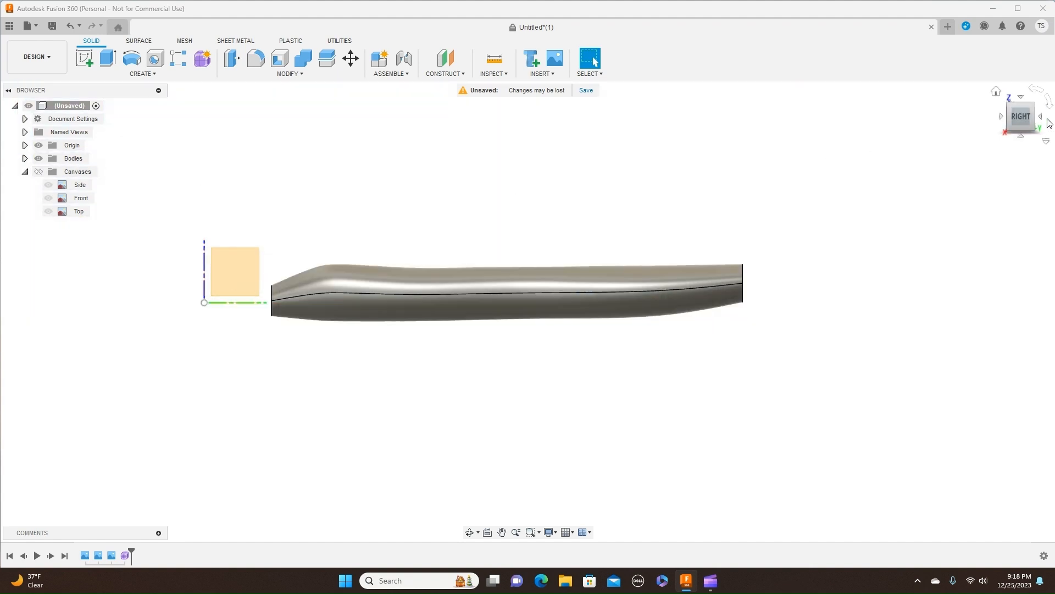
Examine the fuselage shape from the top, bottom, front and right side.
left_click(1024, 101)
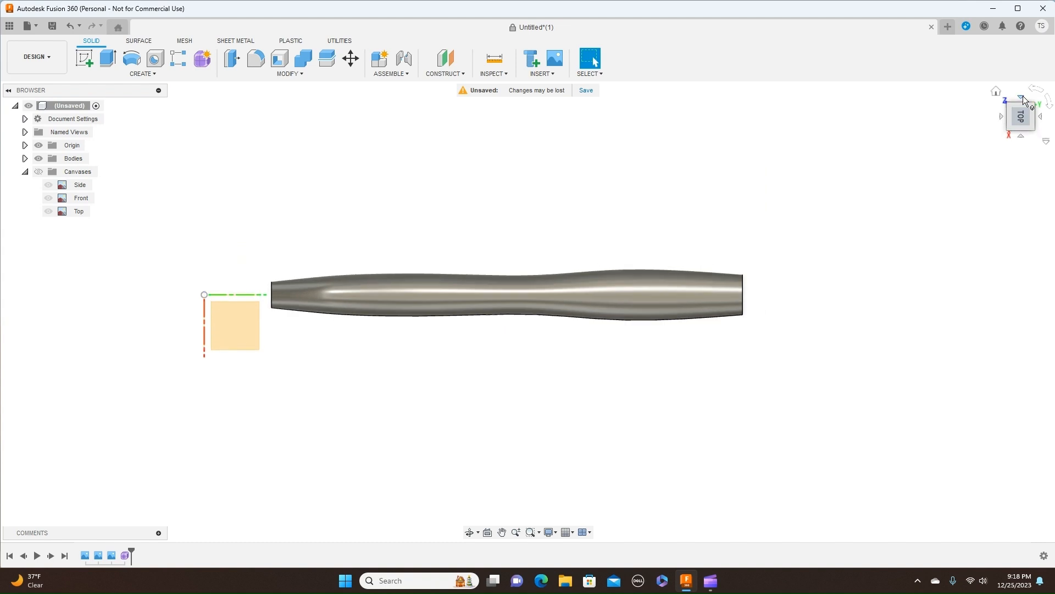
left_click(1024, 98)
left_click(1023, 98)
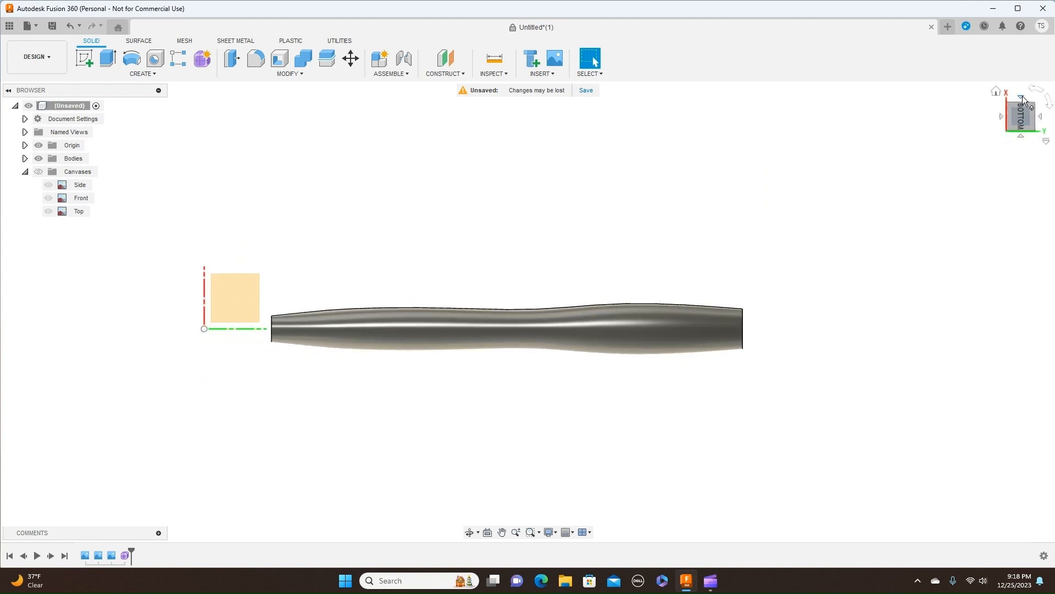
left_click(1023, 97)
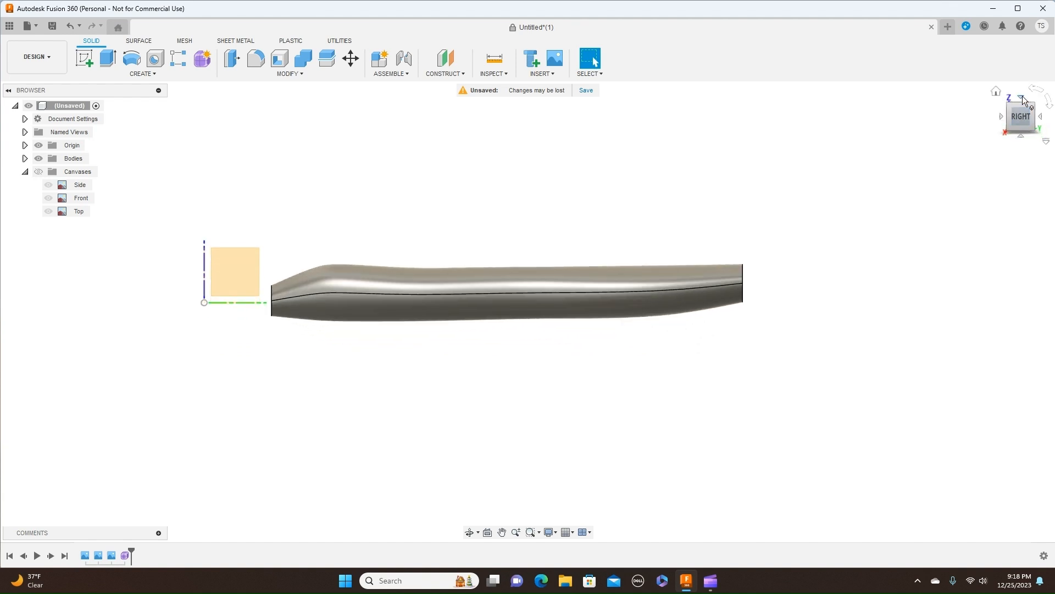
left_click(1002, 116)
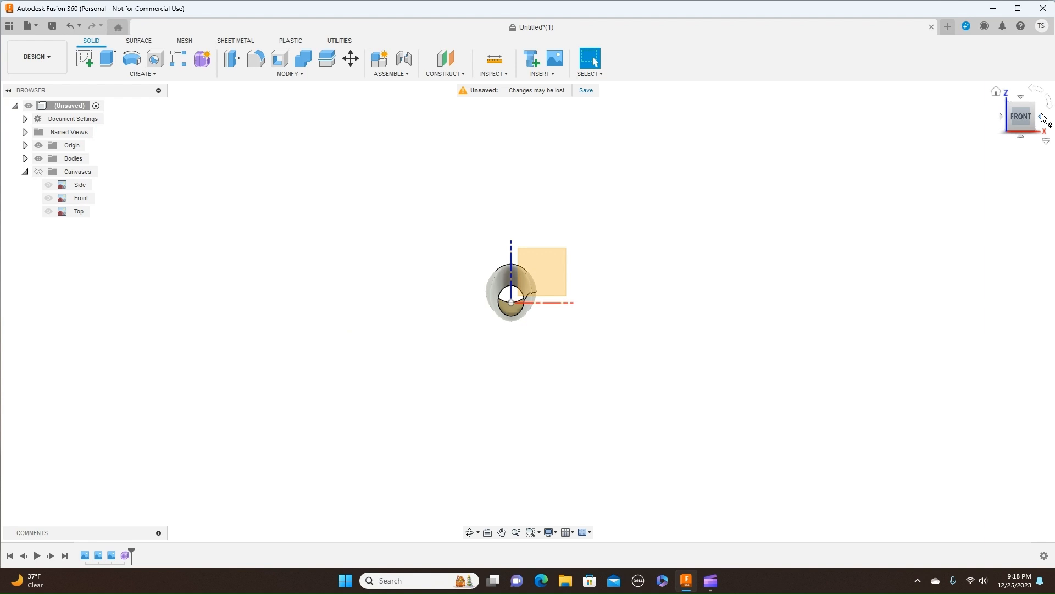
left_click(1042, 117)
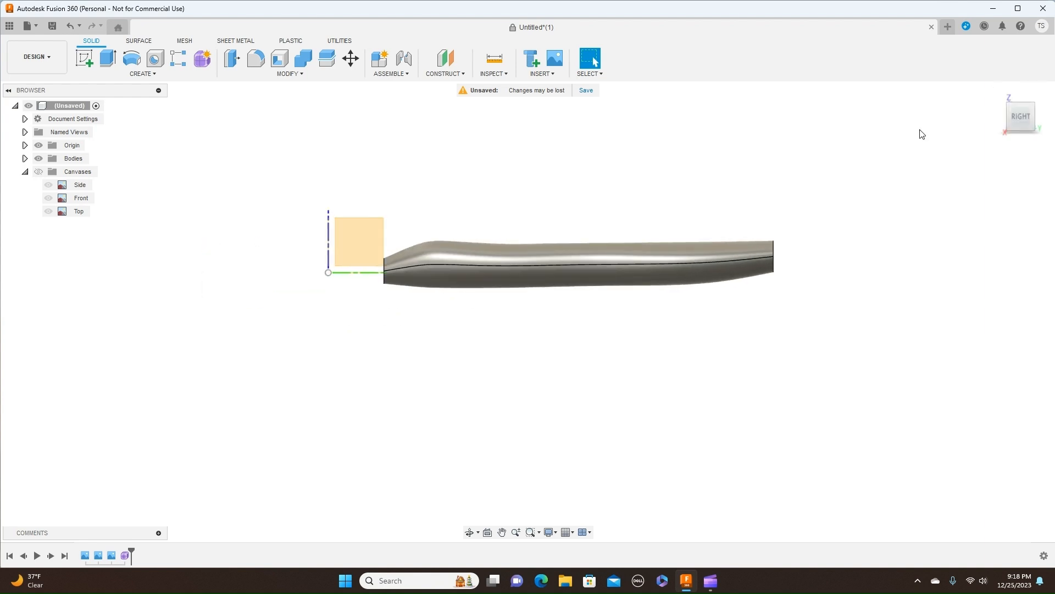
scroll(922, 134, "up", 2)
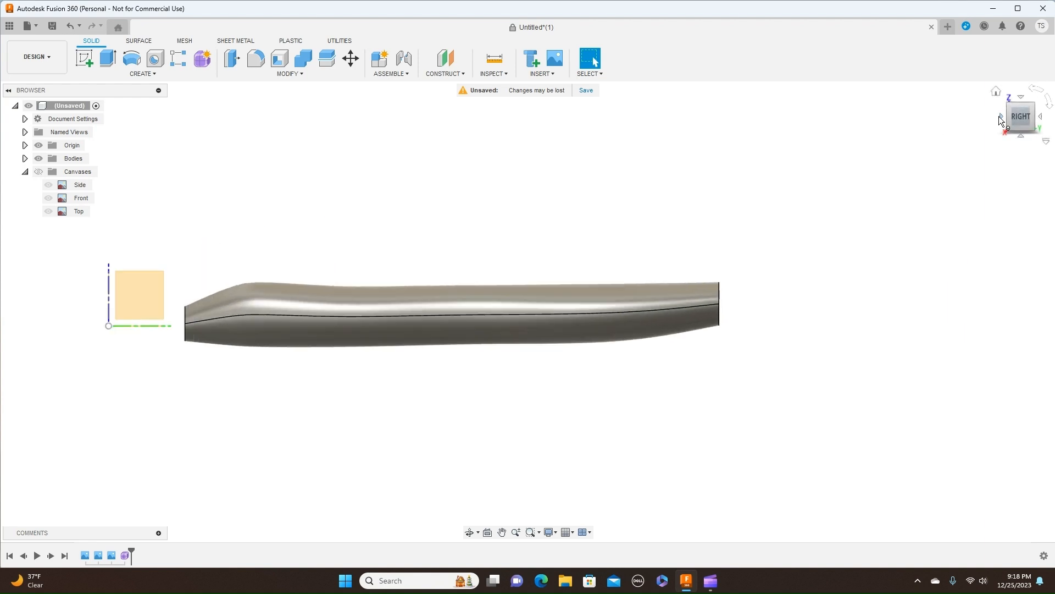
Reopen the fuselage form for editing and face its front opening.
left_click(1001, 117)
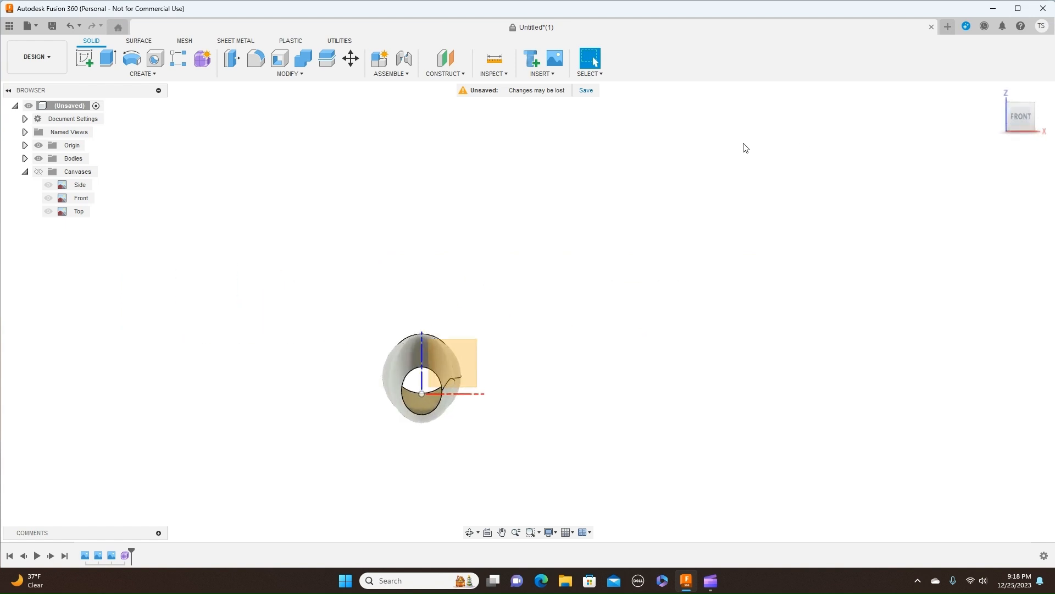
middle_click_drag(687, 231, 800, 123)
scroll(794, 126, "up", 2)
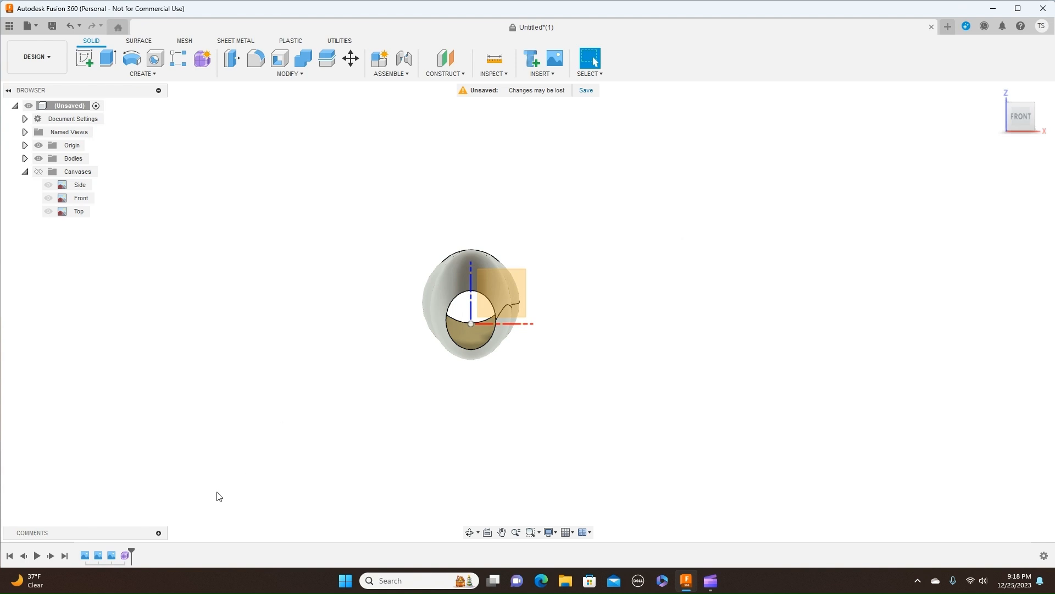
right_click(126, 556)
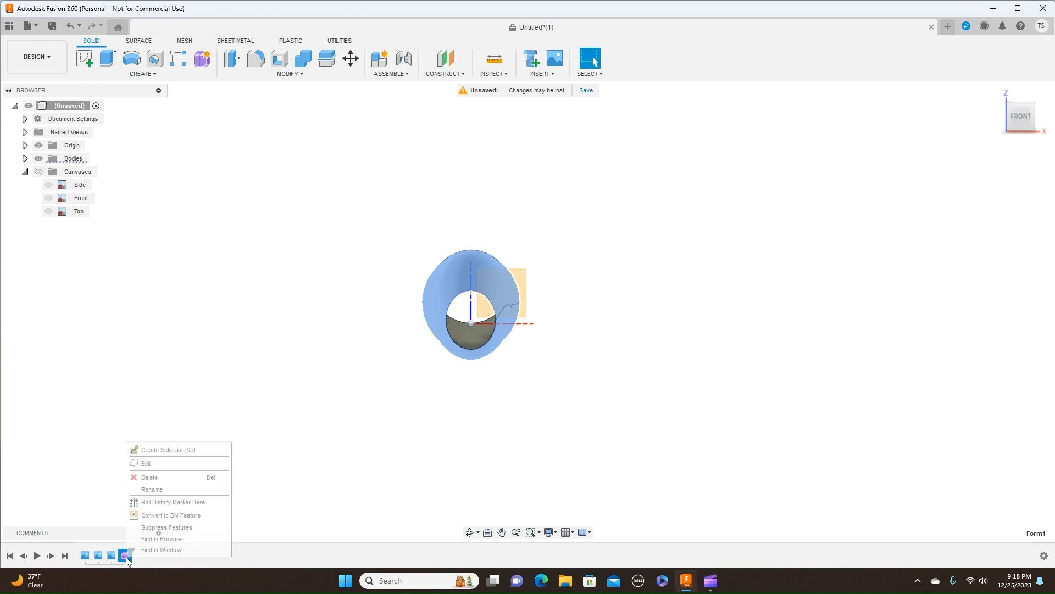
left_click(163, 464)
scroll(483, 419, "up", 2)
middle_click_drag(648, 260, 646, 315)
scroll(647, 319, "up", 1)
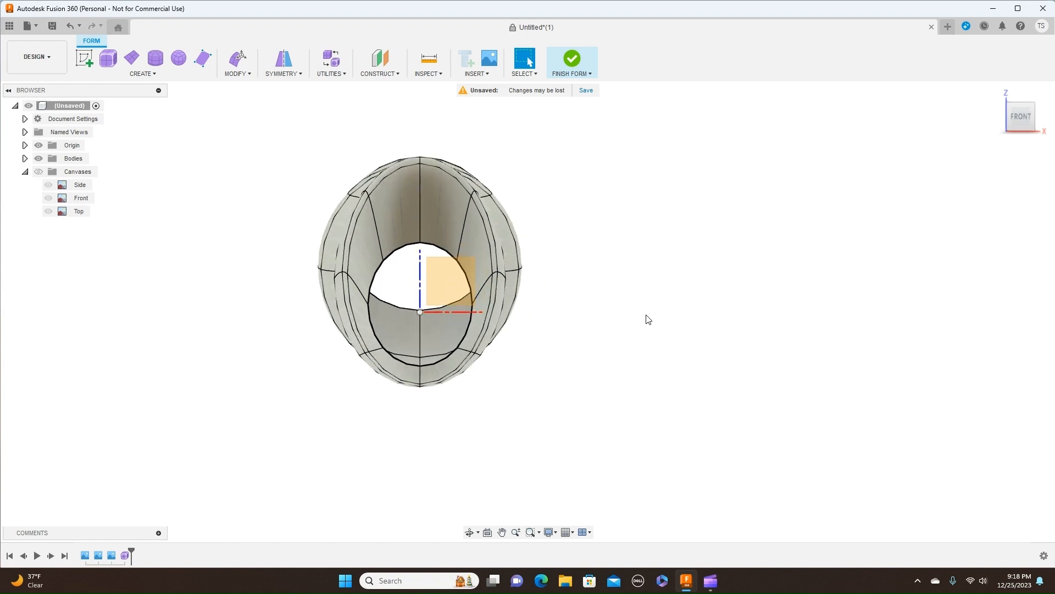
Start Edit Form on the upper side edge segment of the fuselage's front opening, on the positive X side.
left_click(436, 249)
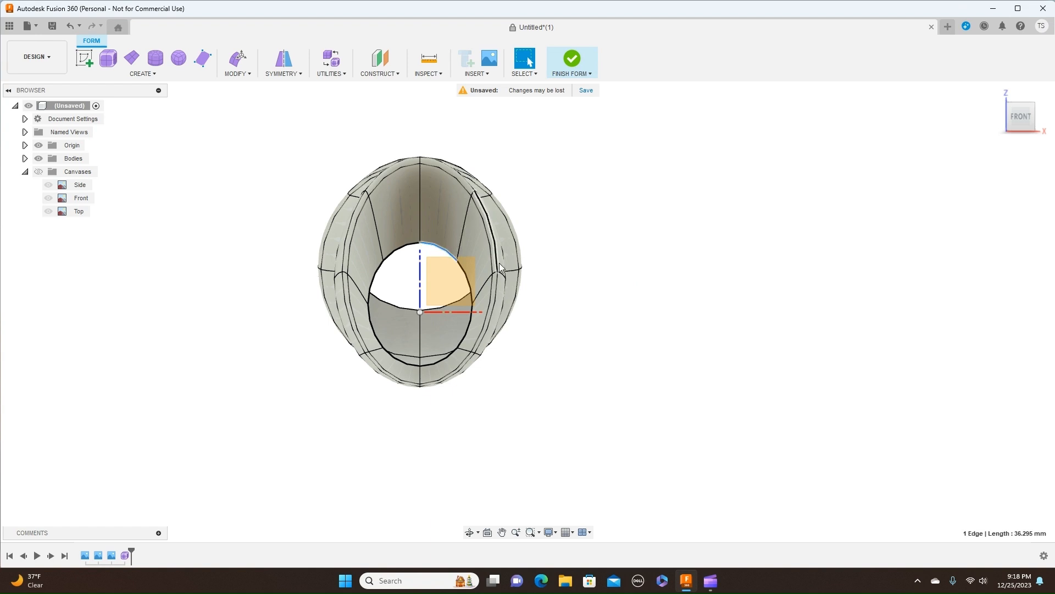
left_click(633, 280)
scroll(464, 283, "up", 5)
left_click(473, 280)
right_click(473, 280)
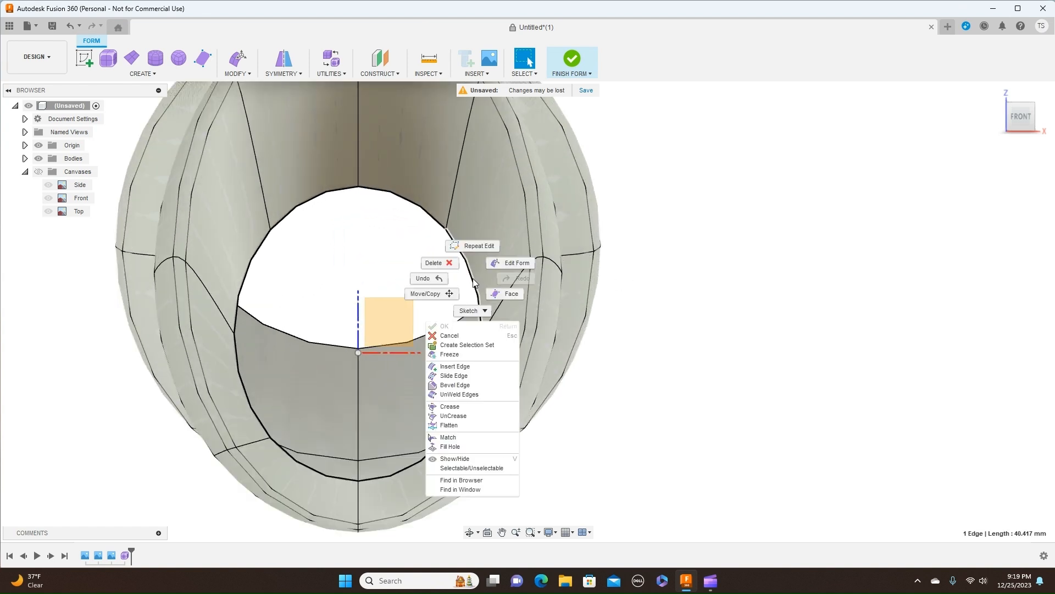
left_click(500, 263)
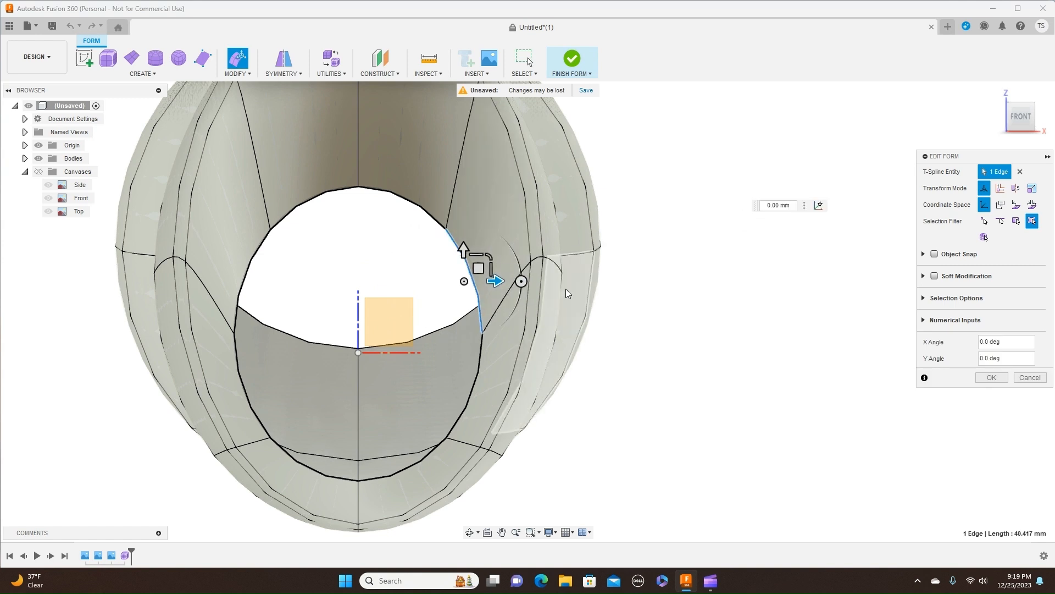
Reshape one side of the fuselage's nose opening by rotating the upper edge 10 degrees, adjusting the lower edge, and moving their shared vertex 6.519 mm outward and 0.395 mm vertically.
left_click_drag(521, 281, 519, 291)
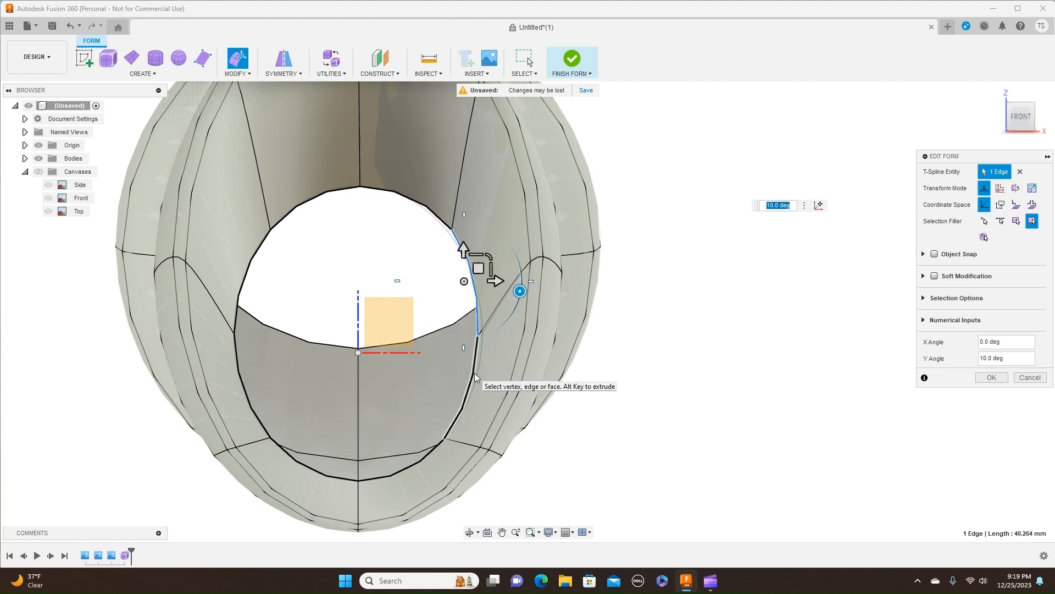
left_click(474, 373)
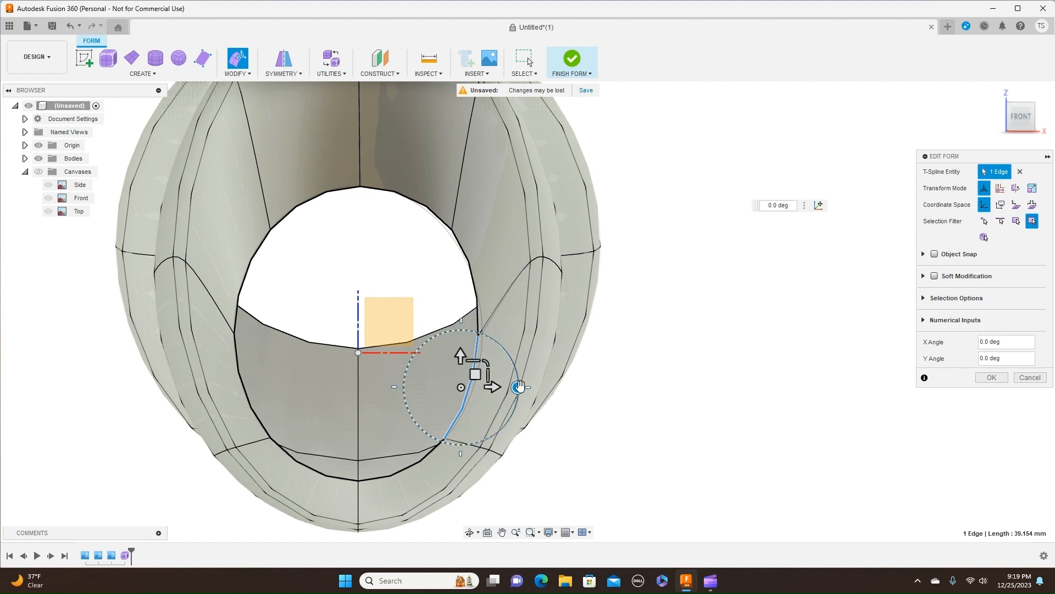
left_click_drag(519, 388, 490, 382)
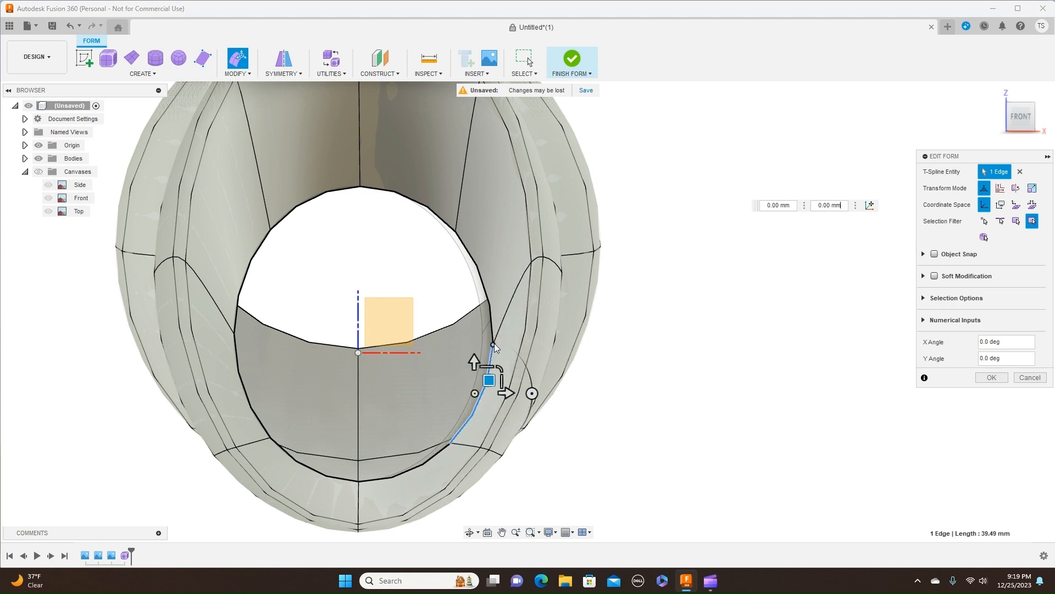
left_click(507, 331)
left_click_drag(507, 332, 525, 331)
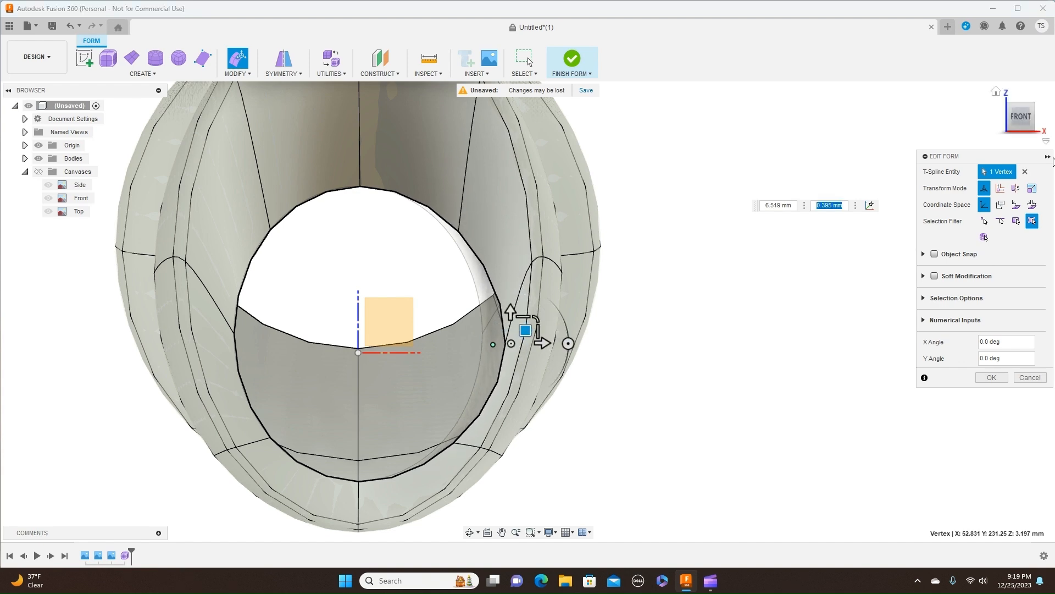
Compare the nose opening with the reference canvases in the side and front views, leaving the canvases hidden.
left_click(1041, 117)
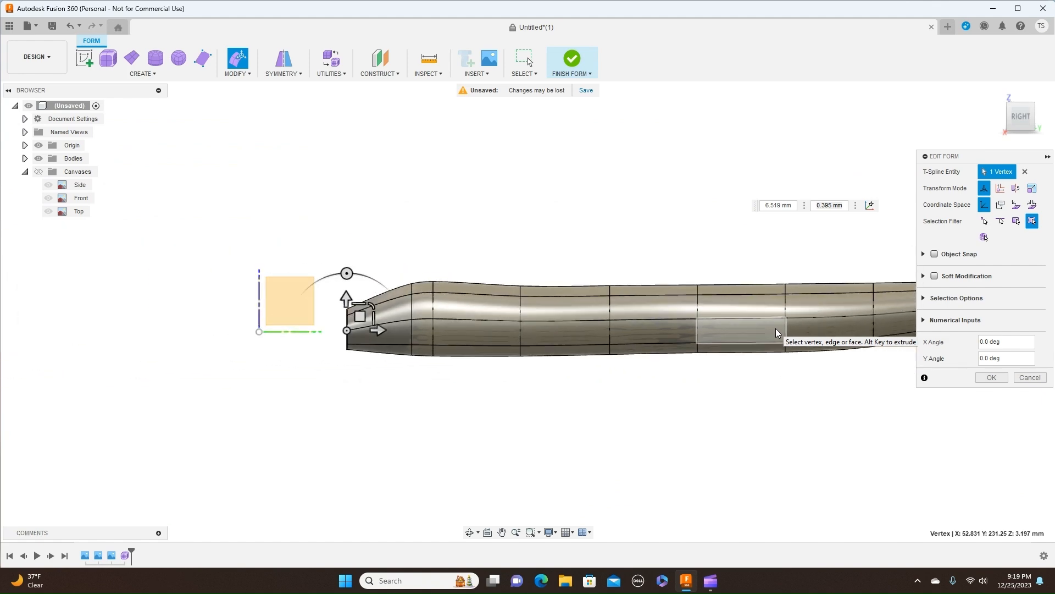
left_click(38, 172)
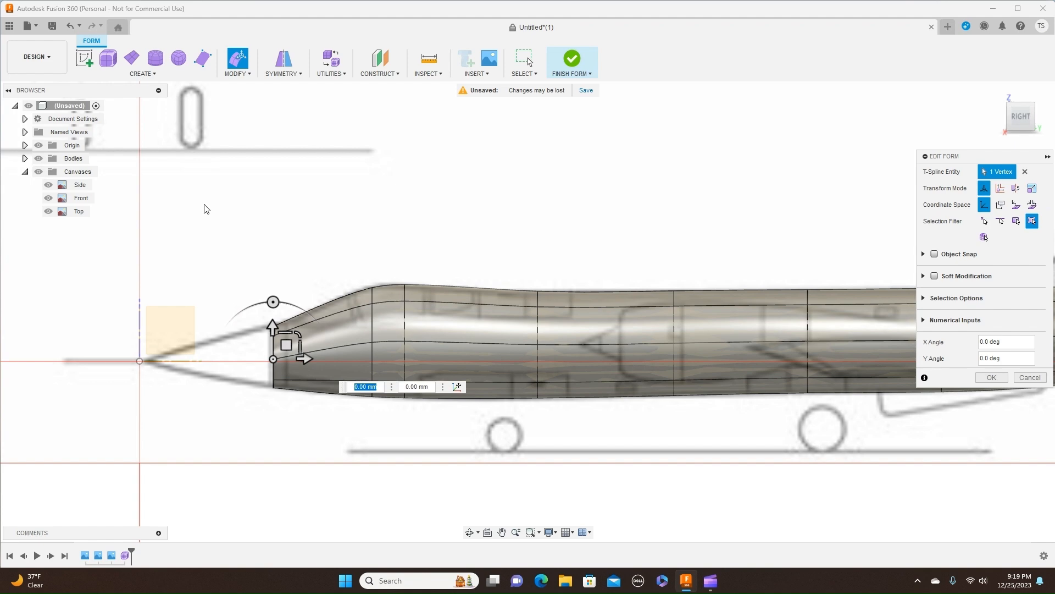
scroll(212, 205, "down", 3)
middle_click_drag(368, 260, 381, 162)
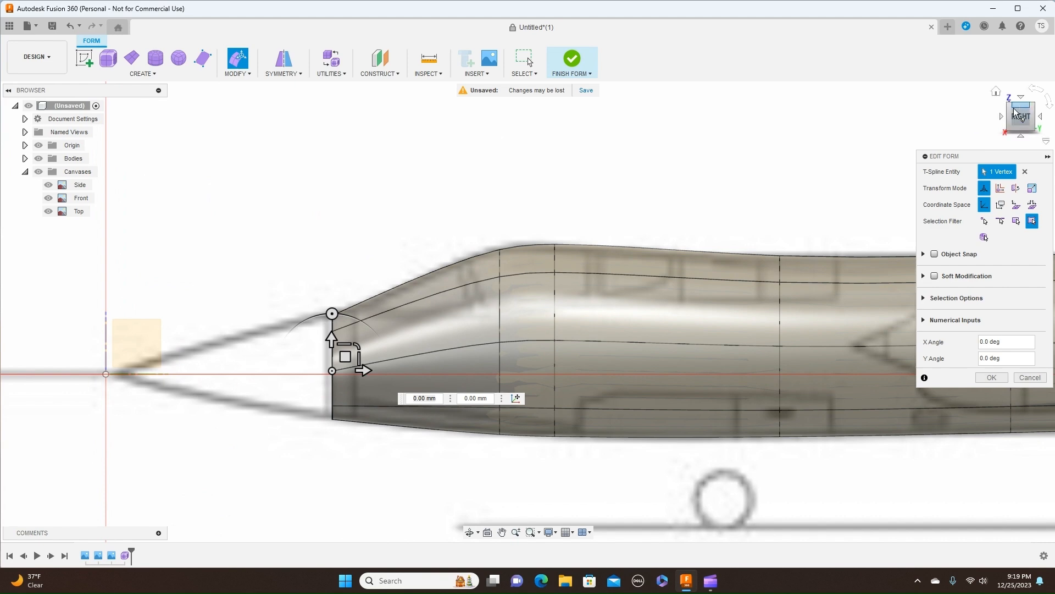
left_click(1001, 116)
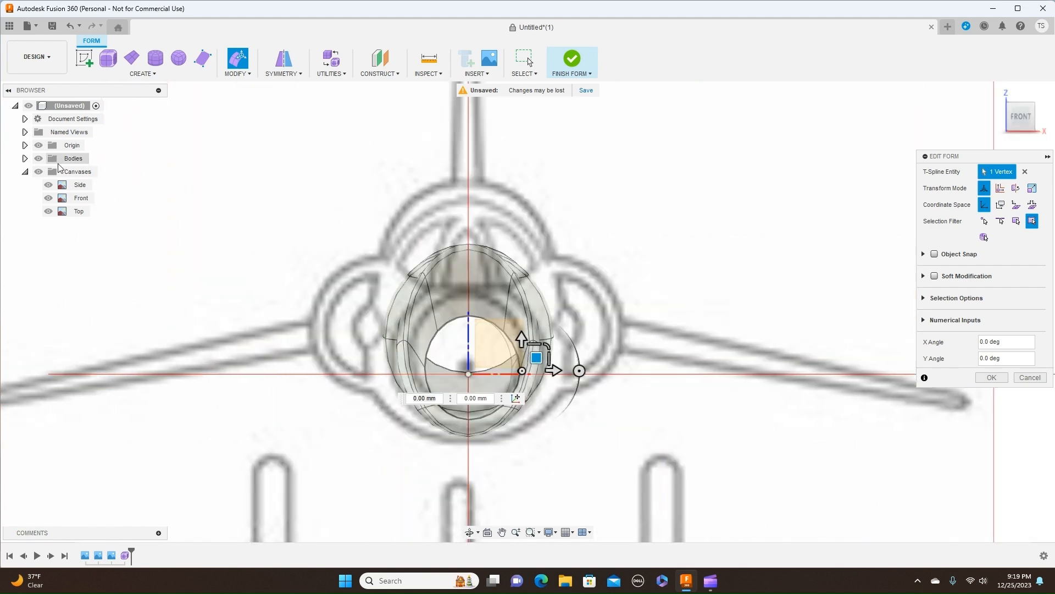
left_click(39, 172)
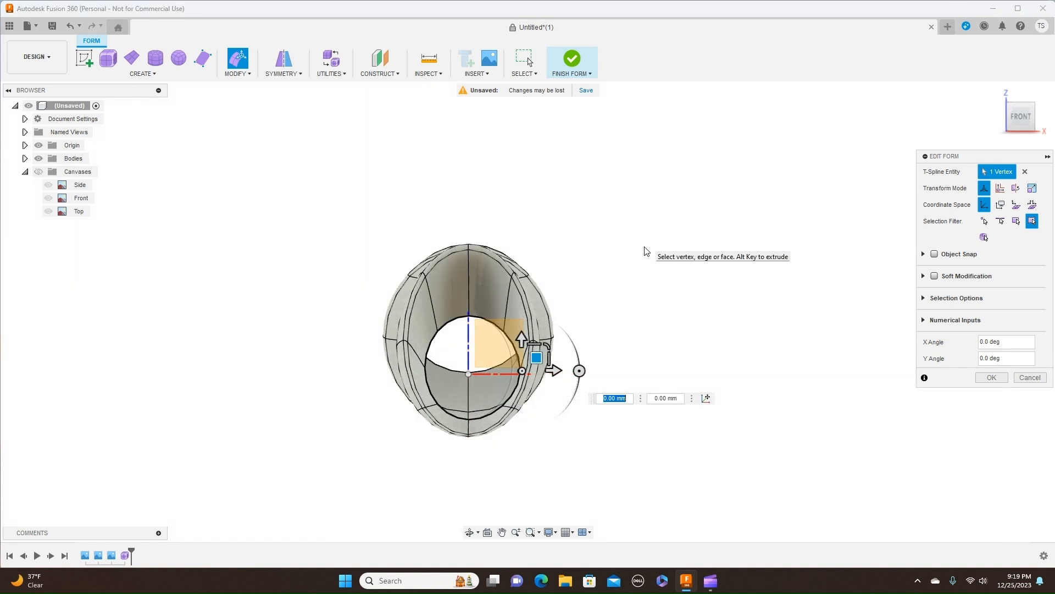
Adjust the lower side edge of the nose opening and move the bottom edge down 2.211 mm.
scroll(627, 310, "up", 2)
scroll(627, 311, "up", 1)
middle_click_drag(641, 320, 685, 231)
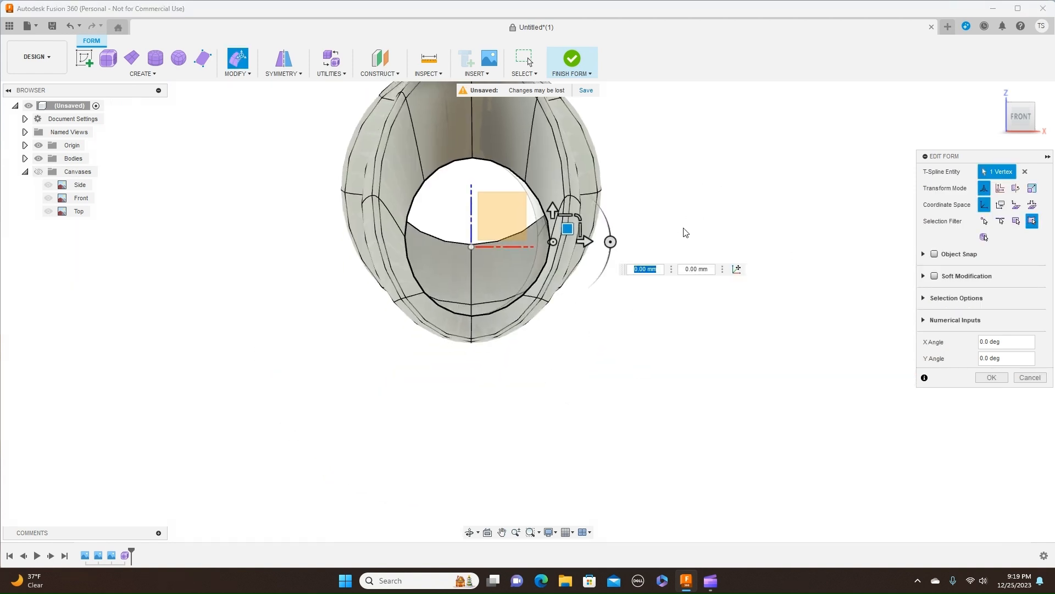
left_click(540, 276)
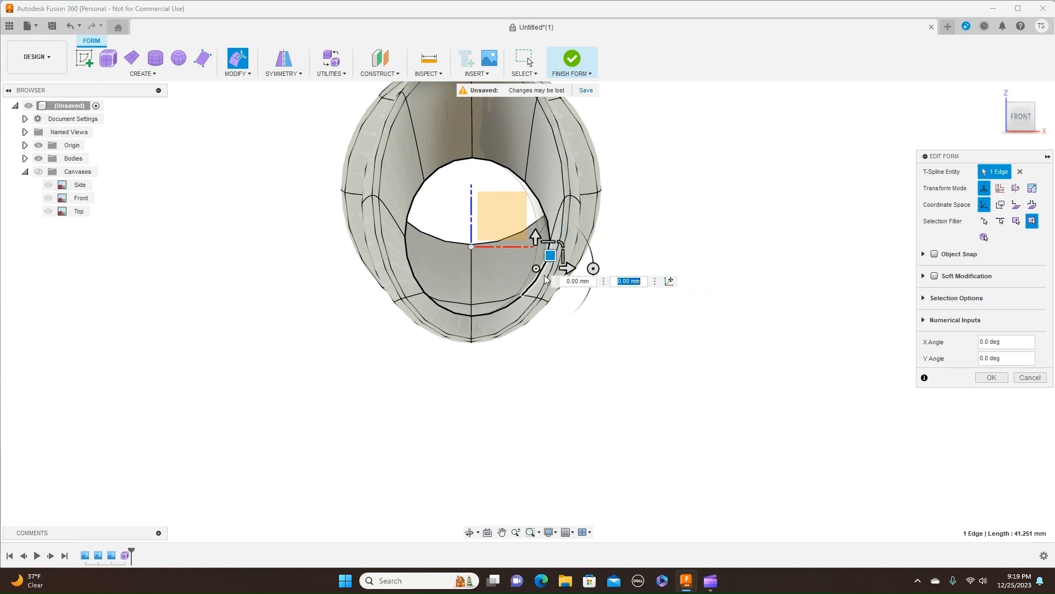
left_click_drag(593, 268, 513, 296)
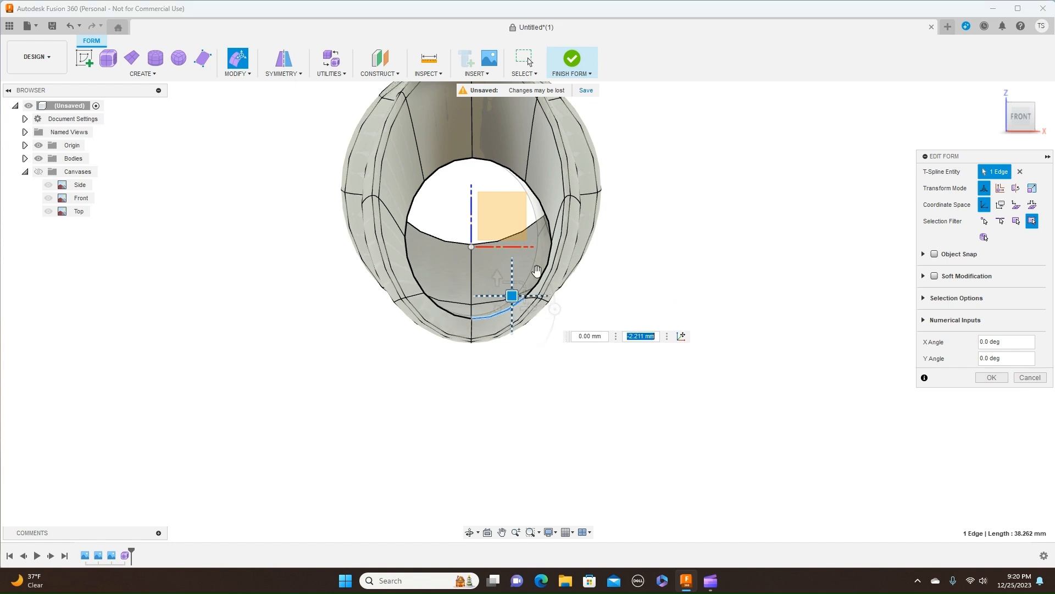
Move the nose opening's upper side edge 1.474 mm outward and 2.948 mm upward, and rotate the bottom edge 10 degrees.
left_click(542, 193)
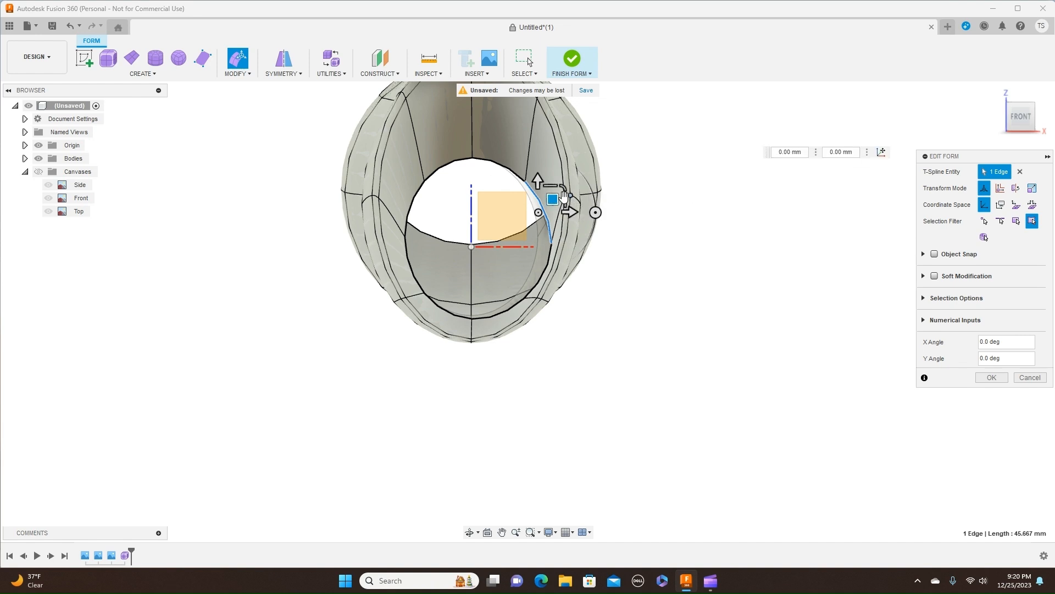
left_click_drag(553, 199, 556, 194)
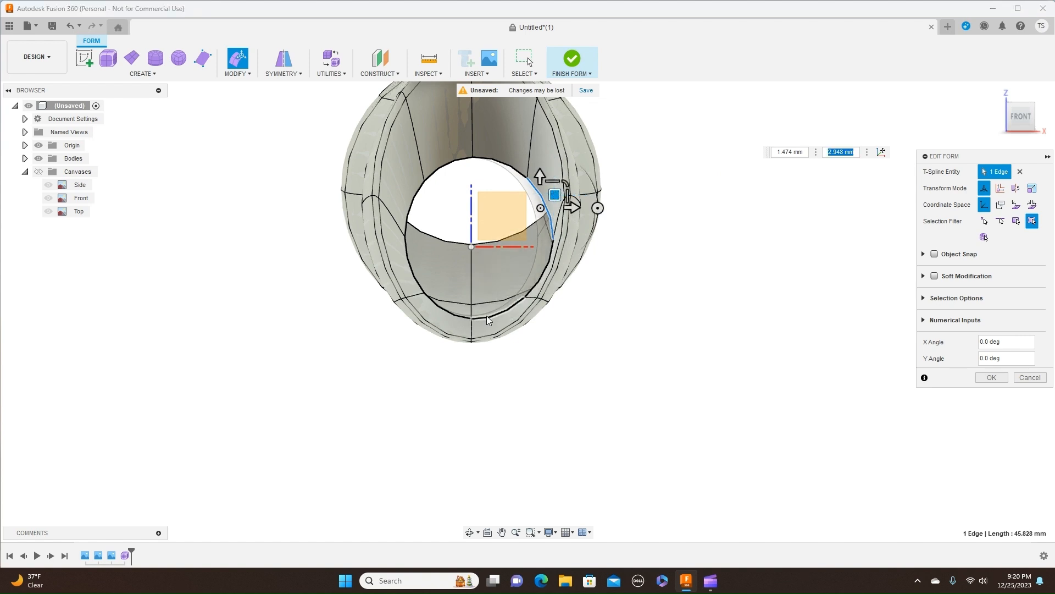
left_click(486, 316)
left_click_drag(510, 294, 555, 317)
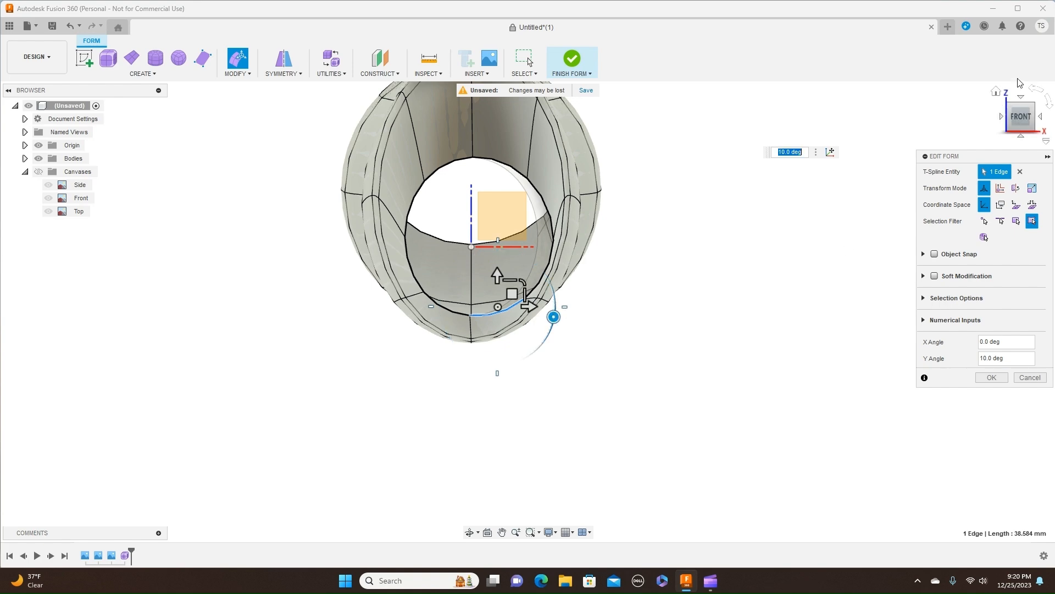
Check the nose shape against the reference canvases in side and front views, accept the form edits, and finish the form.
left_click(1042, 119)
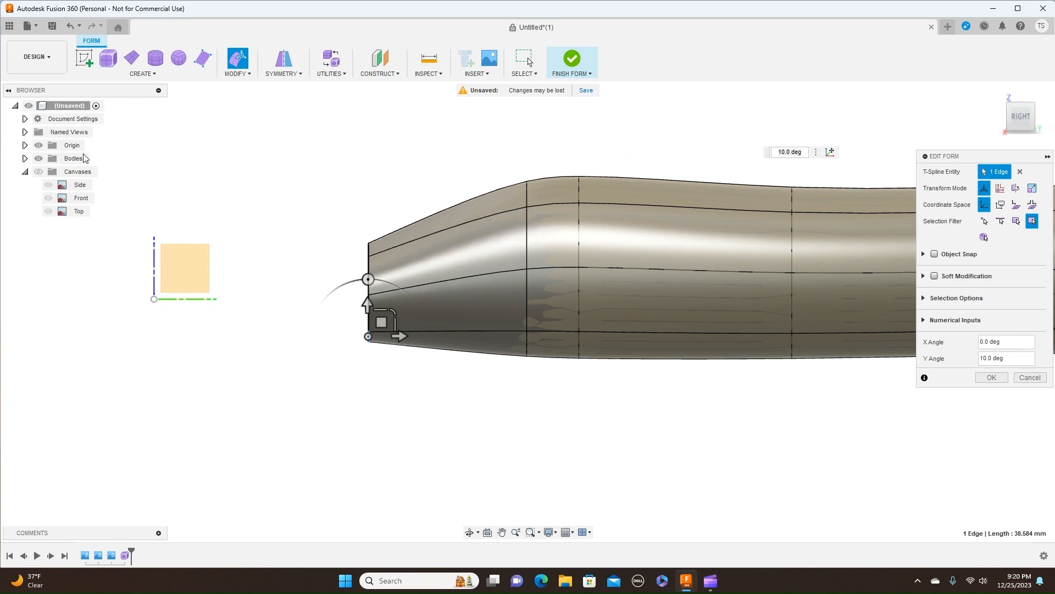
left_click(38, 172)
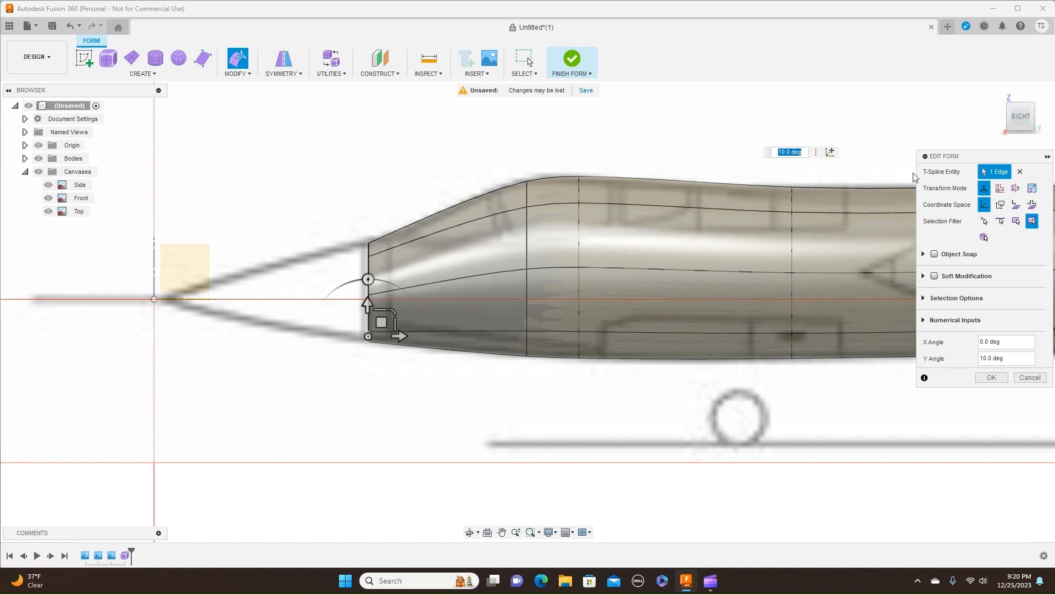
left_click(1002, 117)
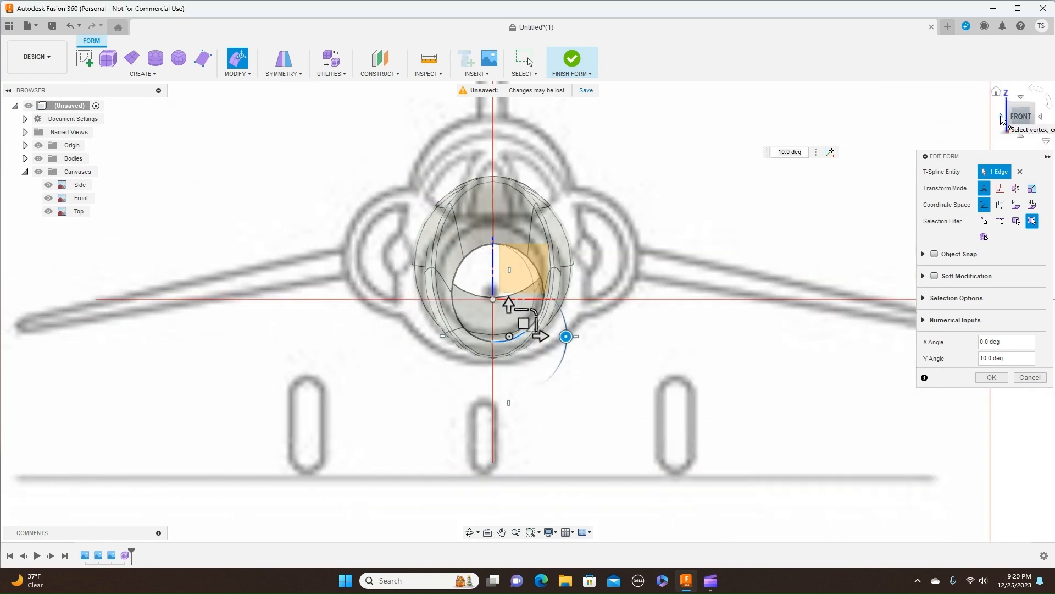
left_click(993, 378)
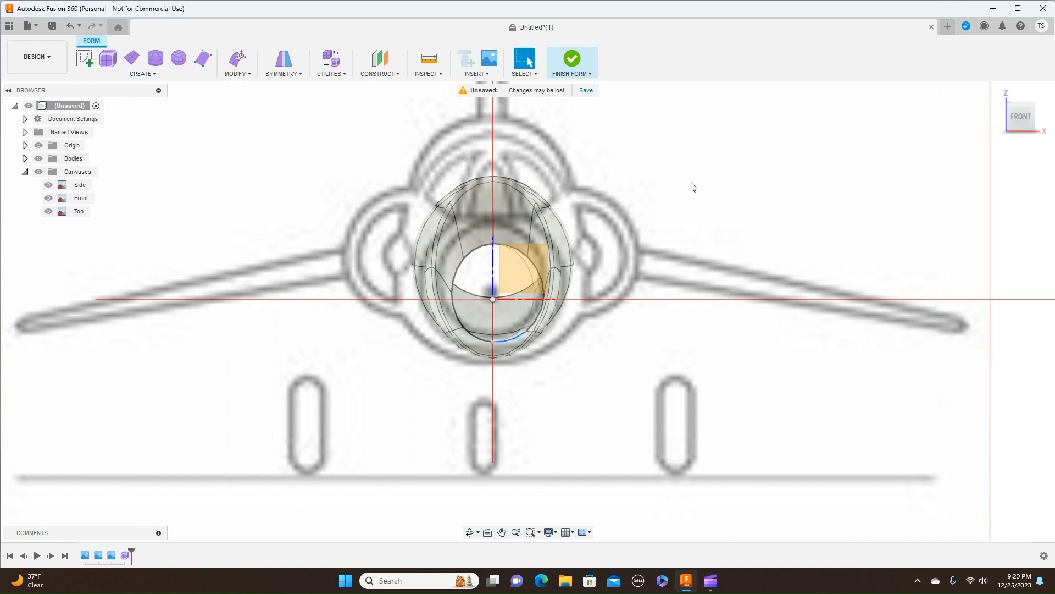
left_click(588, 73)
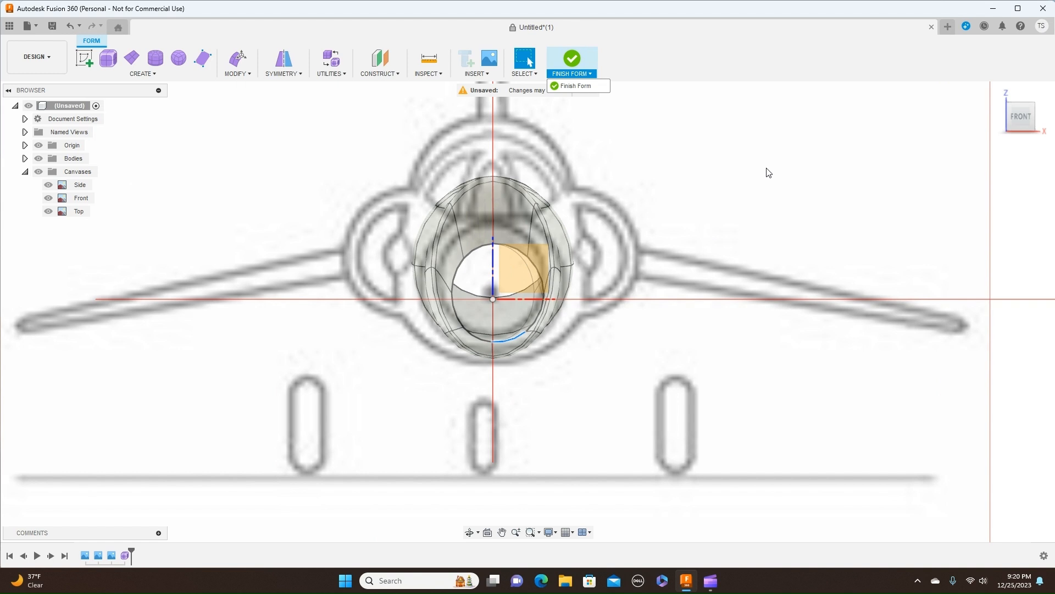
left_click(580, 86)
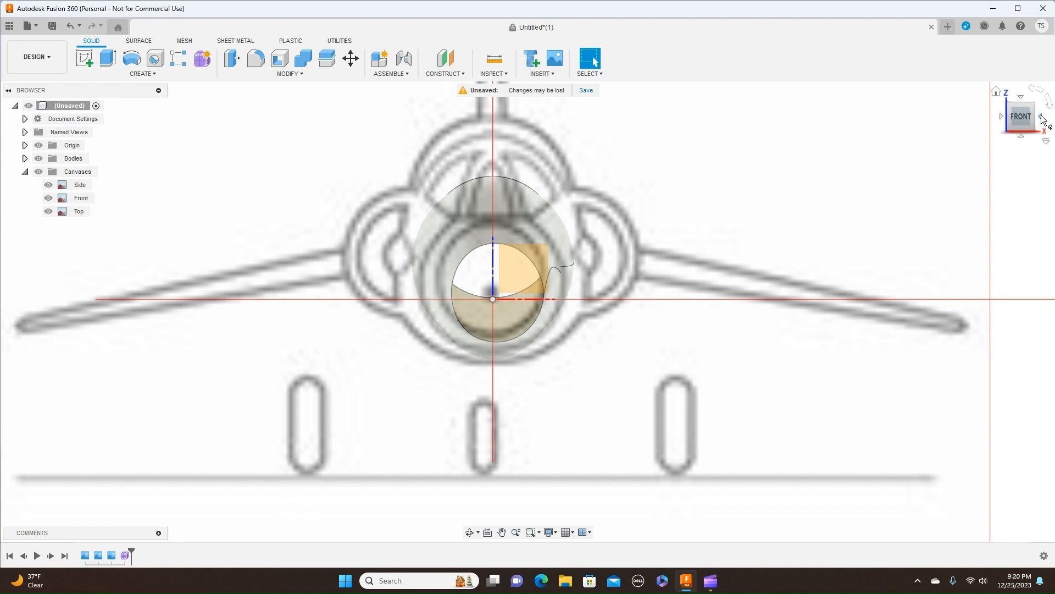
Hide the reference canvases and the origin so only the fuselage body shows in the right side view.
left_click(1043, 117)
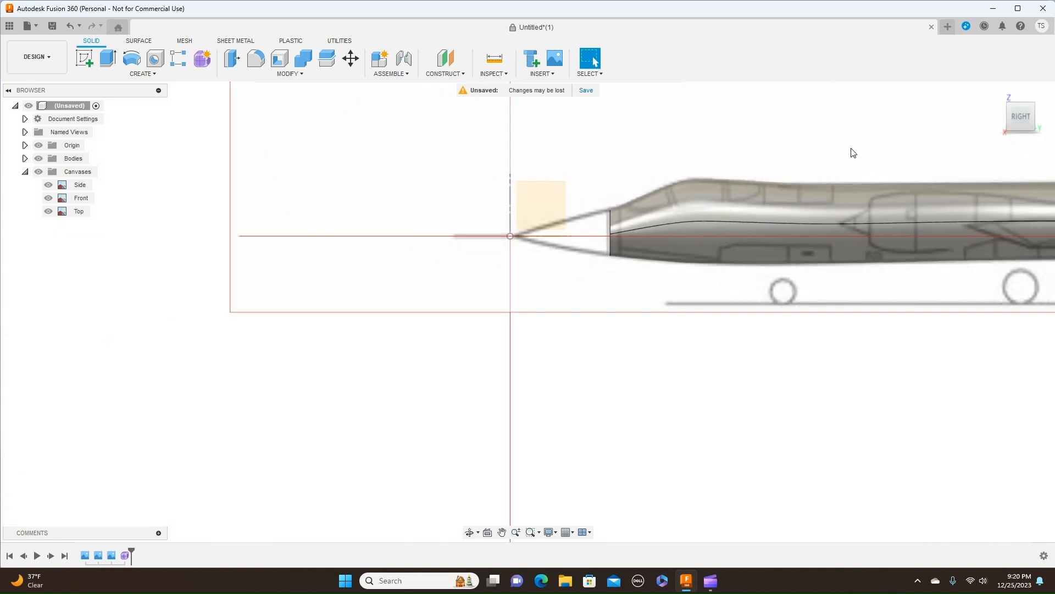
scroll(643, 184, "down", 3)
middle_click_drag(702, 172, 544, 205)
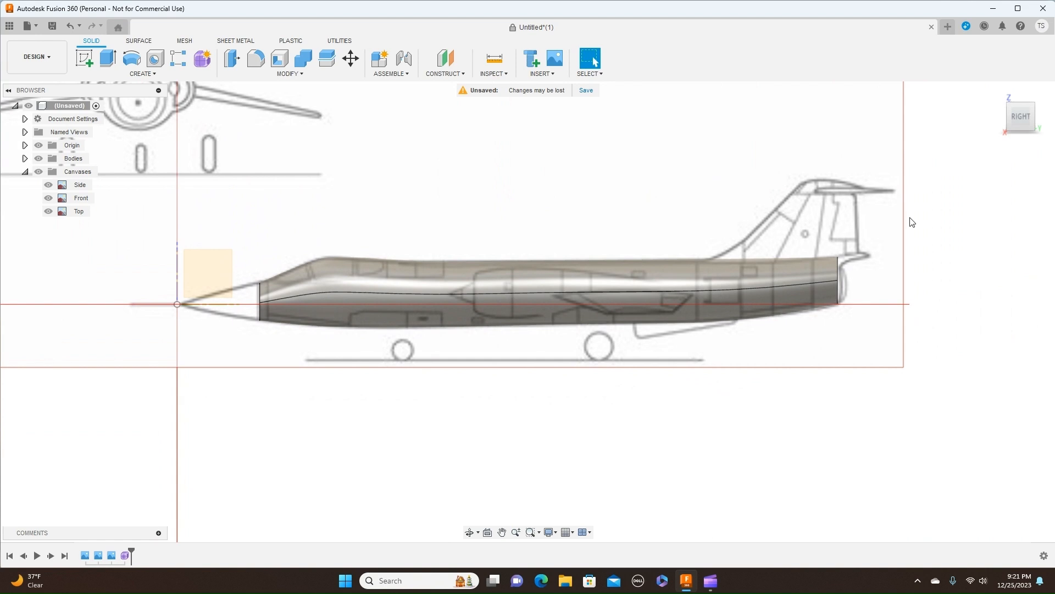
left_click(38, 171)
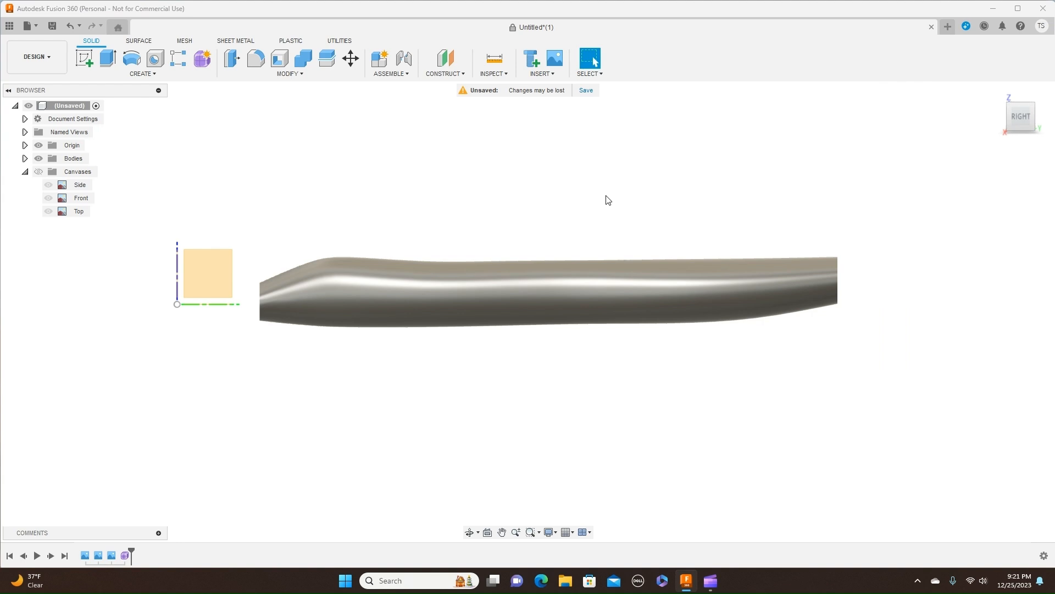
left_click(39, 145)
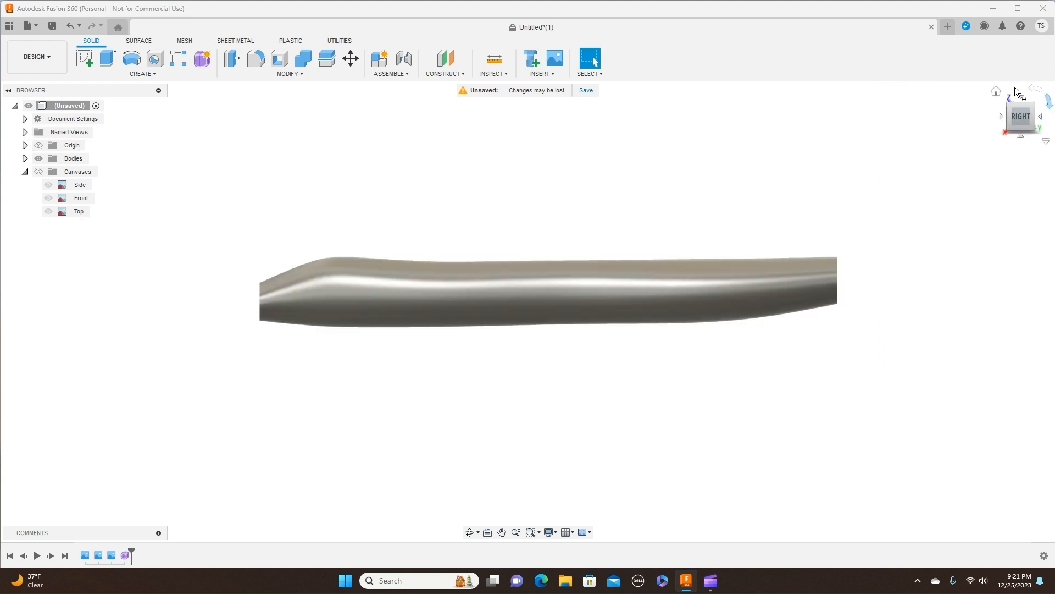
Inspect the fuselage body from the front and right side, and show the reference canvases again.
left_click(1010, 117)
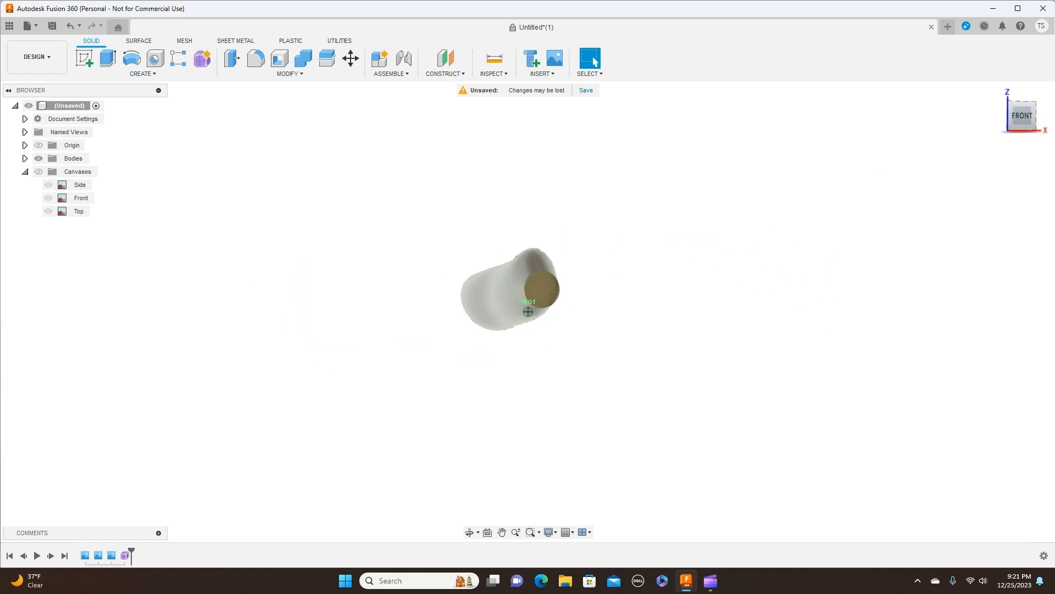
mouse_move(1021, 115)
left_mouse_down()
mouse_move(942, 131)
mouse_move(930, 120)
mouse_move(957, 122)
left_mouse_up()
left_click(1011, 119)
left_click(1019, 120)
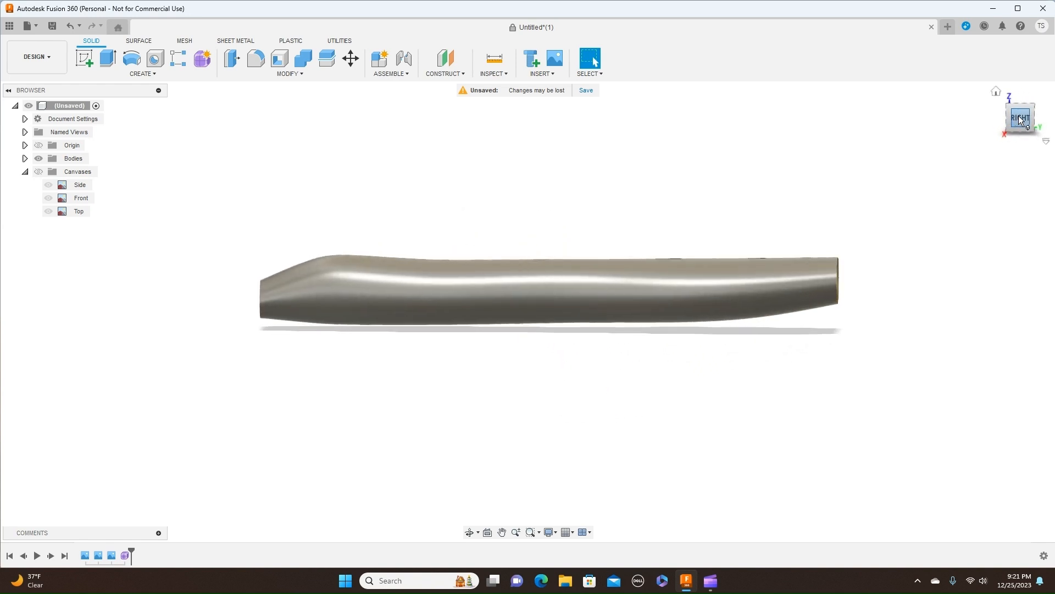
left_click(40, 171)
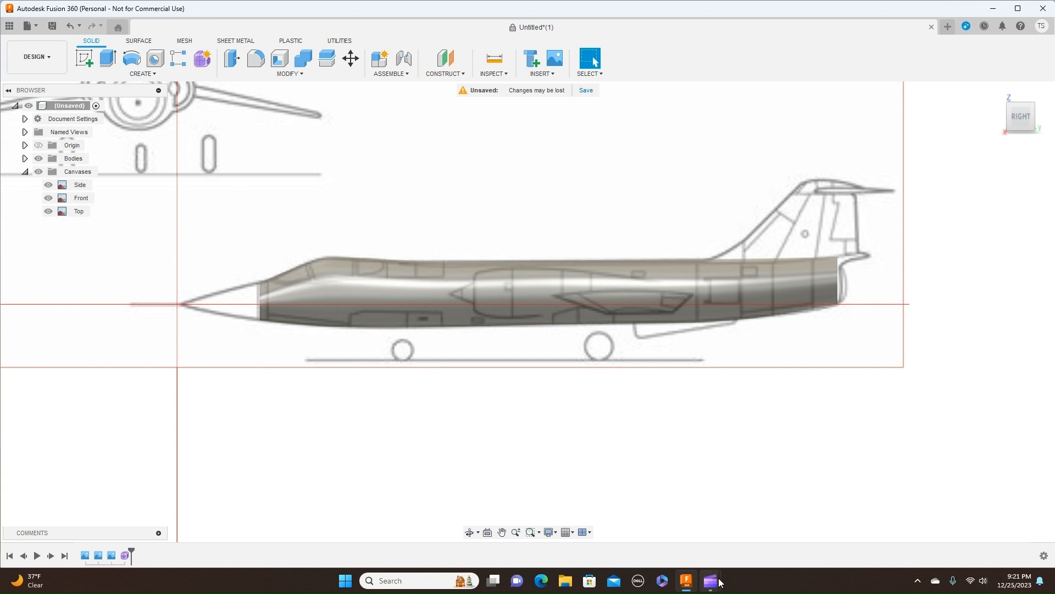
mouse_move(715, 585)
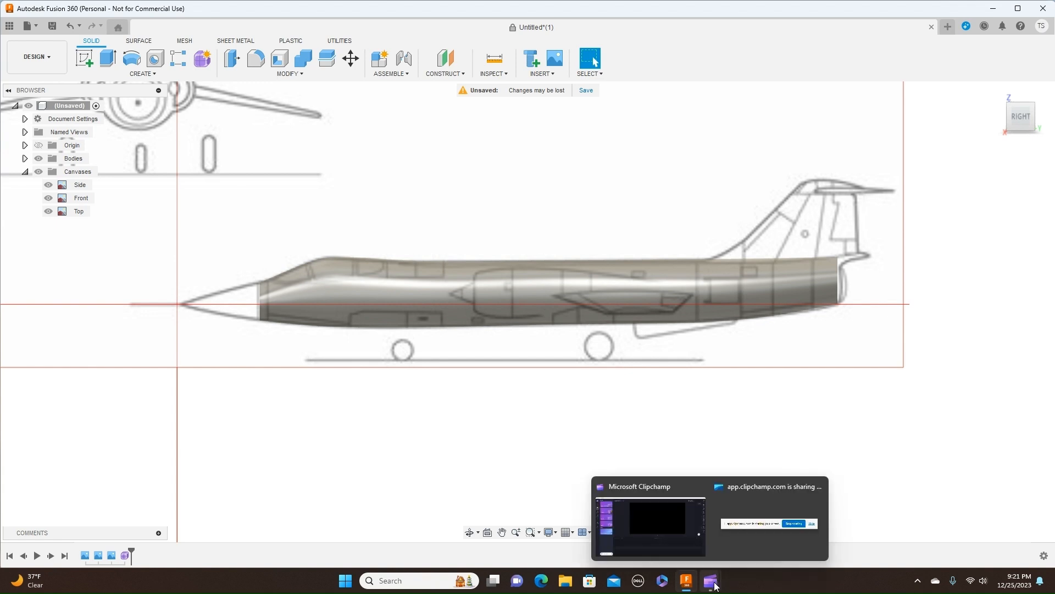
left_click(684, 530)
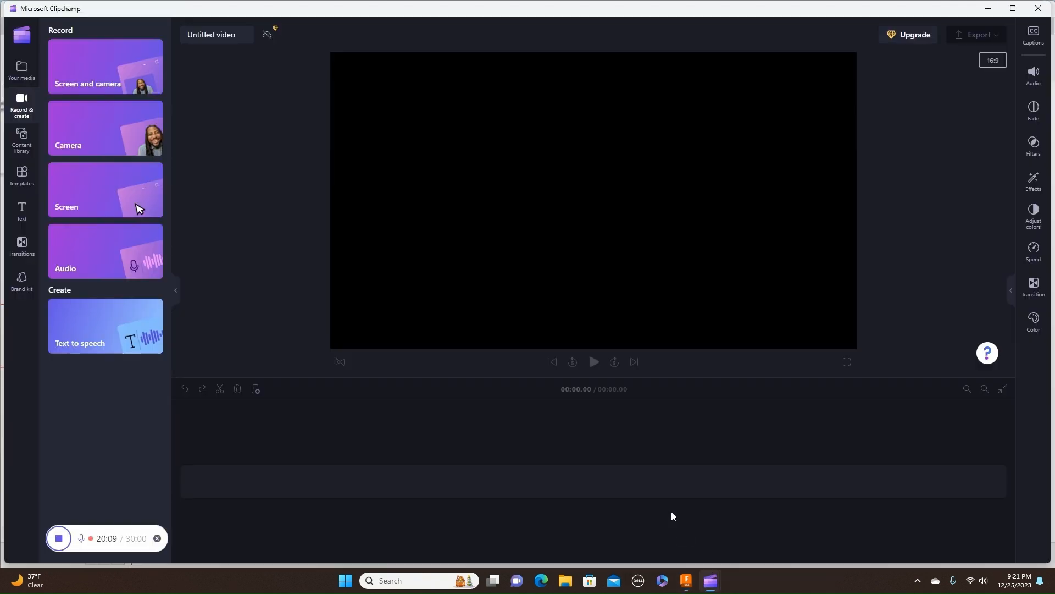
left_click(62, 538)
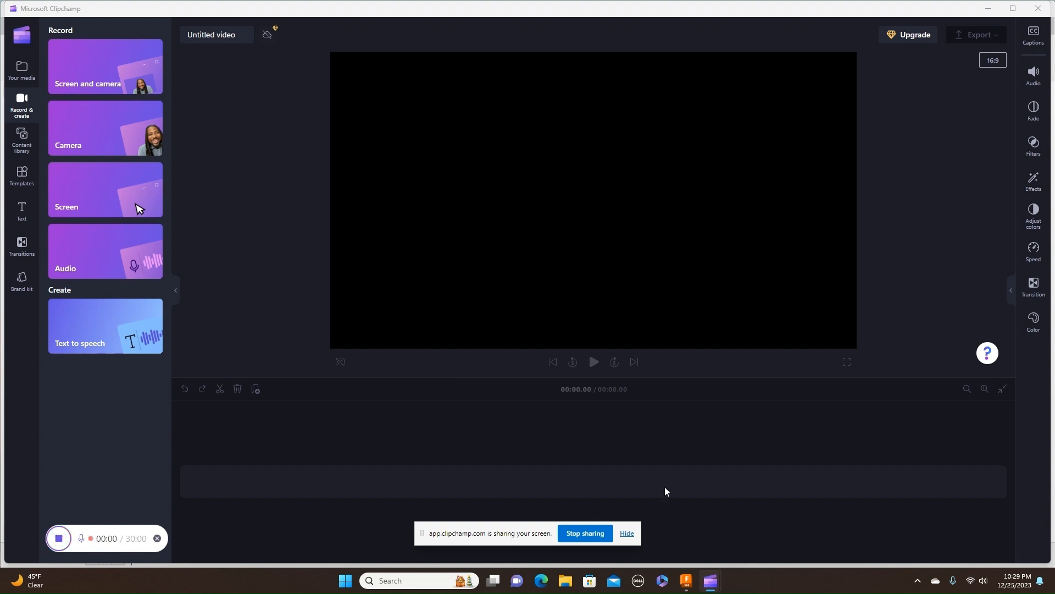
left_click(630, 535)
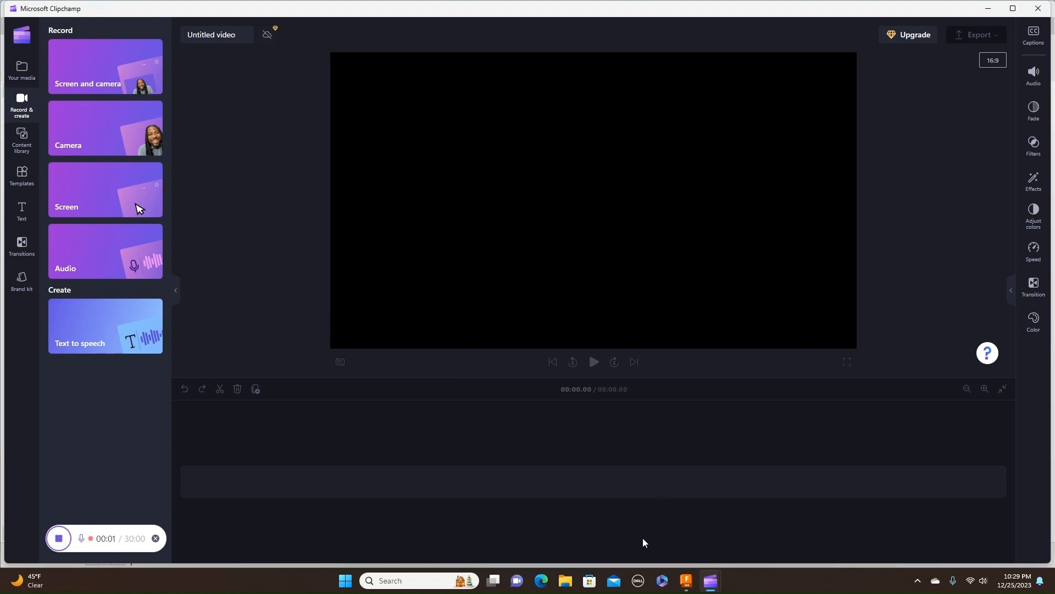
left_click(687, 522)
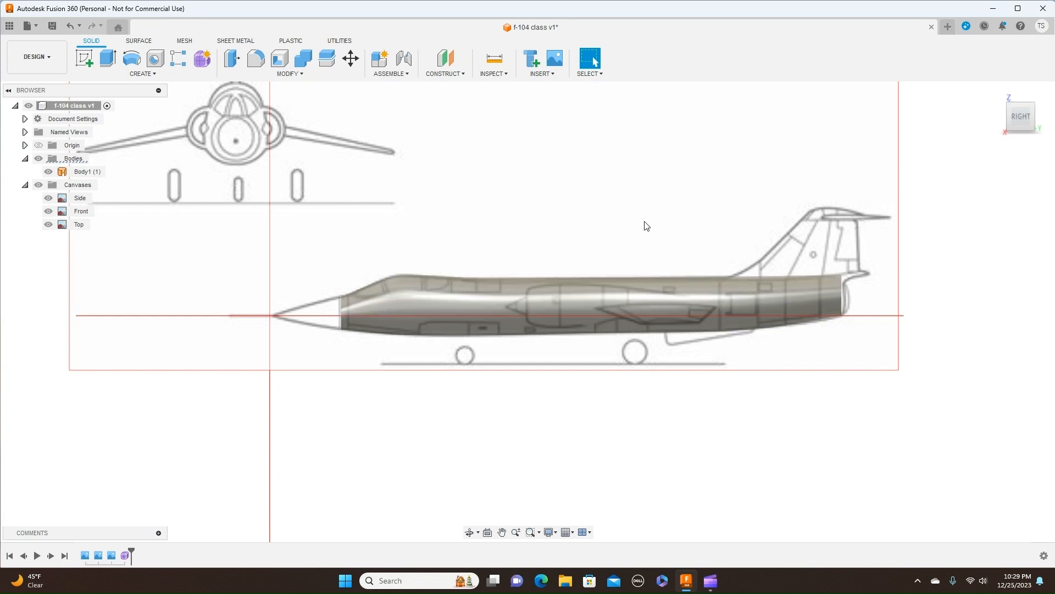
scroll(647, 224, "up", 2)
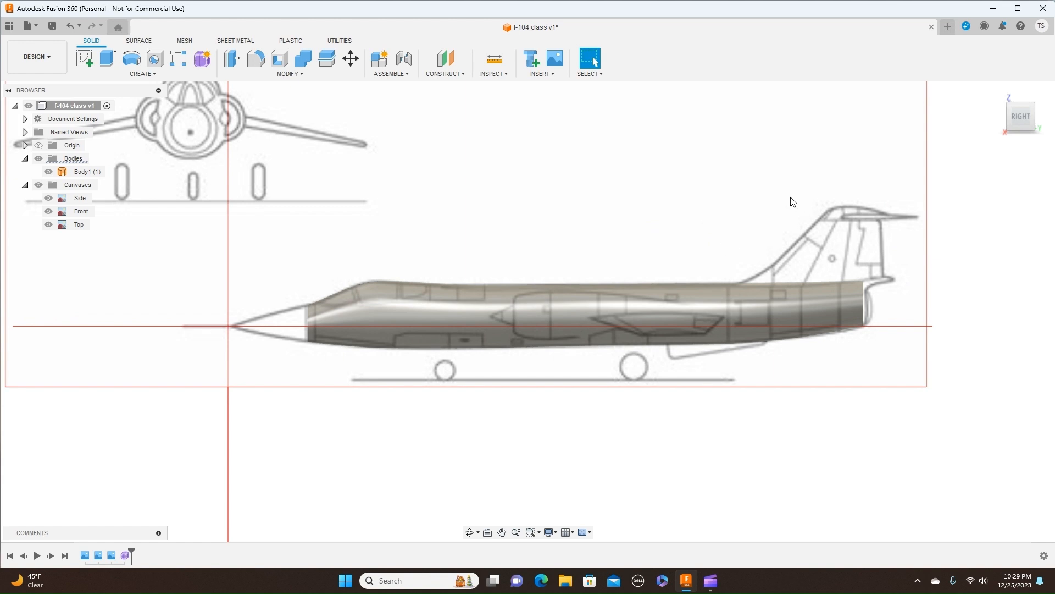
scroll(801, 196, "up", 3)
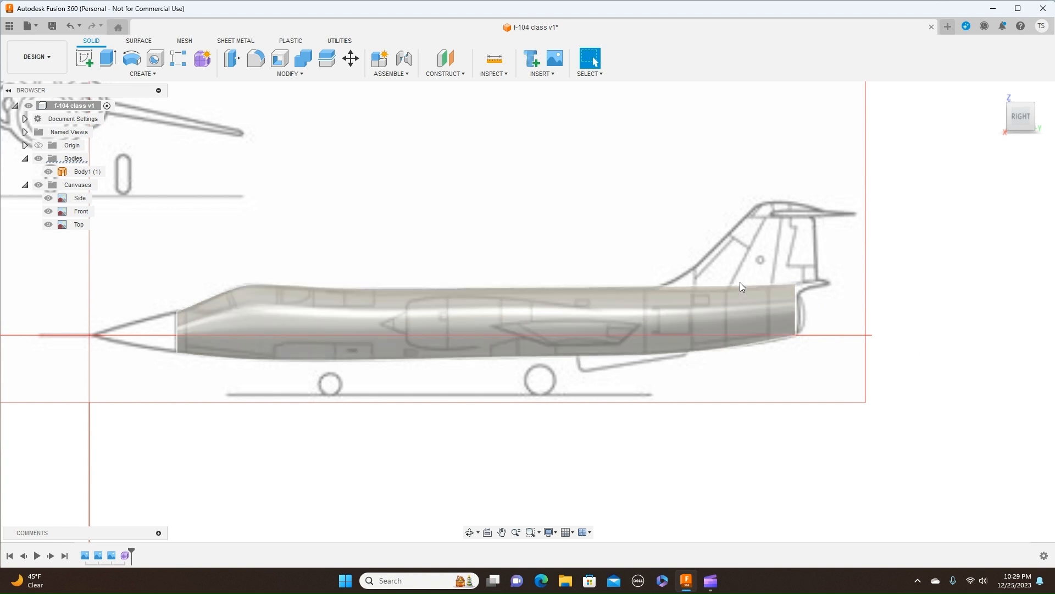
Start a sketch on the vertical side plane for tracing near the tail of the side canvas.
scroll(760, 279, "down", 1)
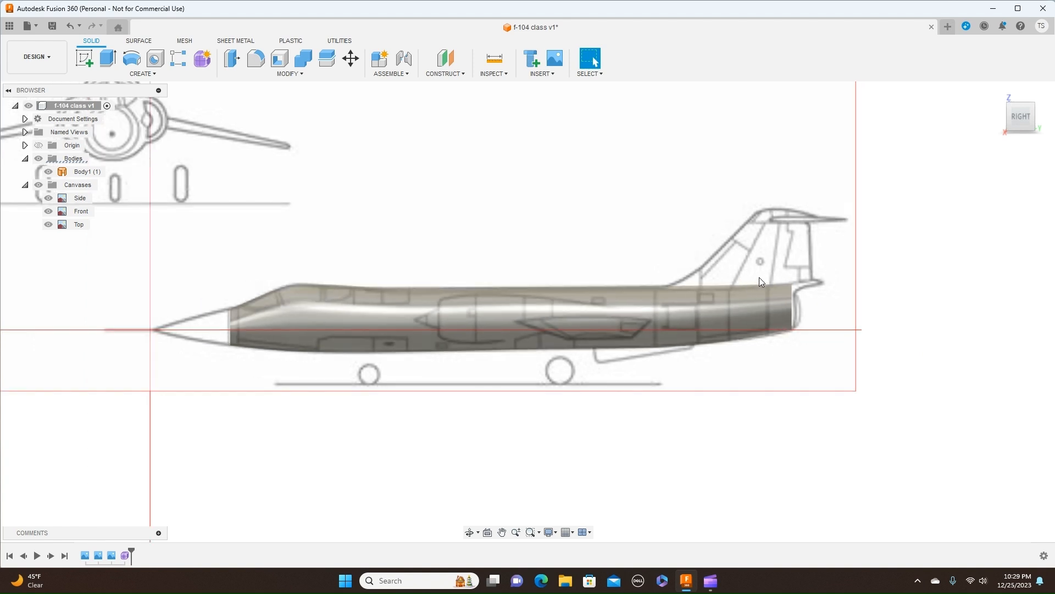
left_click(767, 301)
scroll(643, 226, "up", 1)
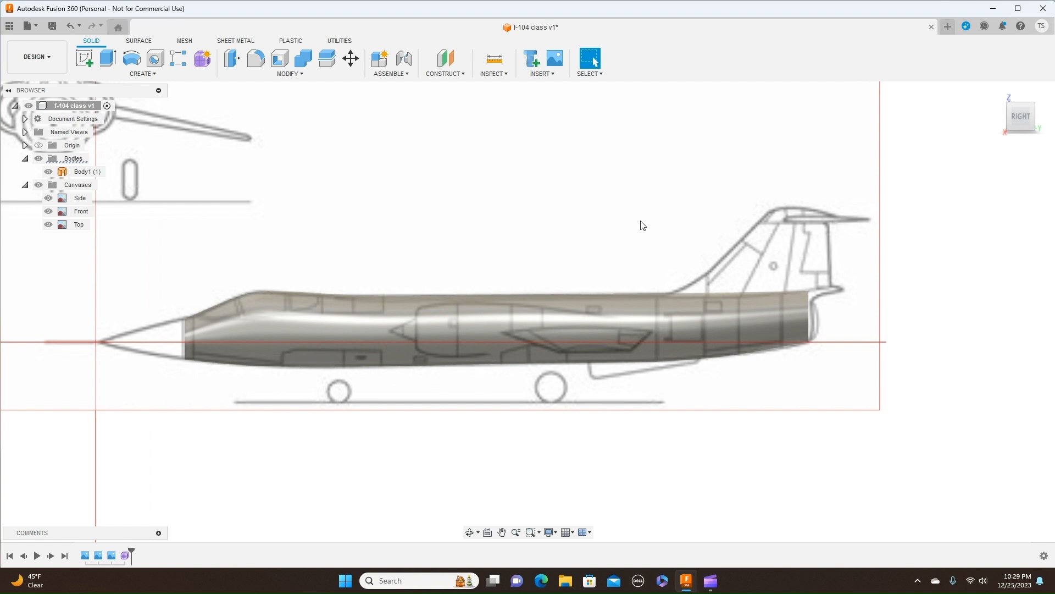
scroll(656, 218, "down", 1)
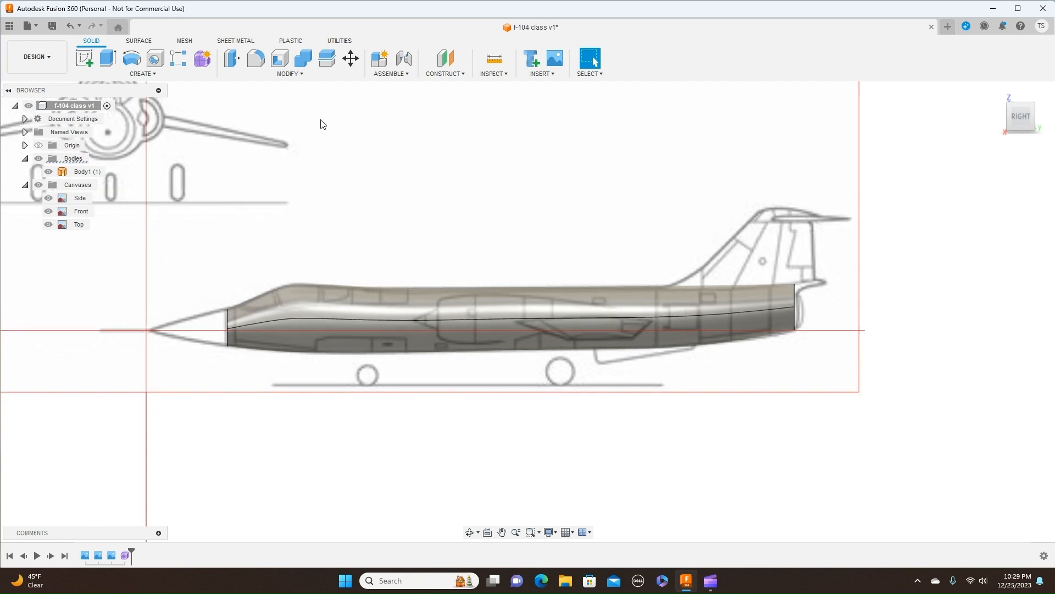
left_click(87, 58)
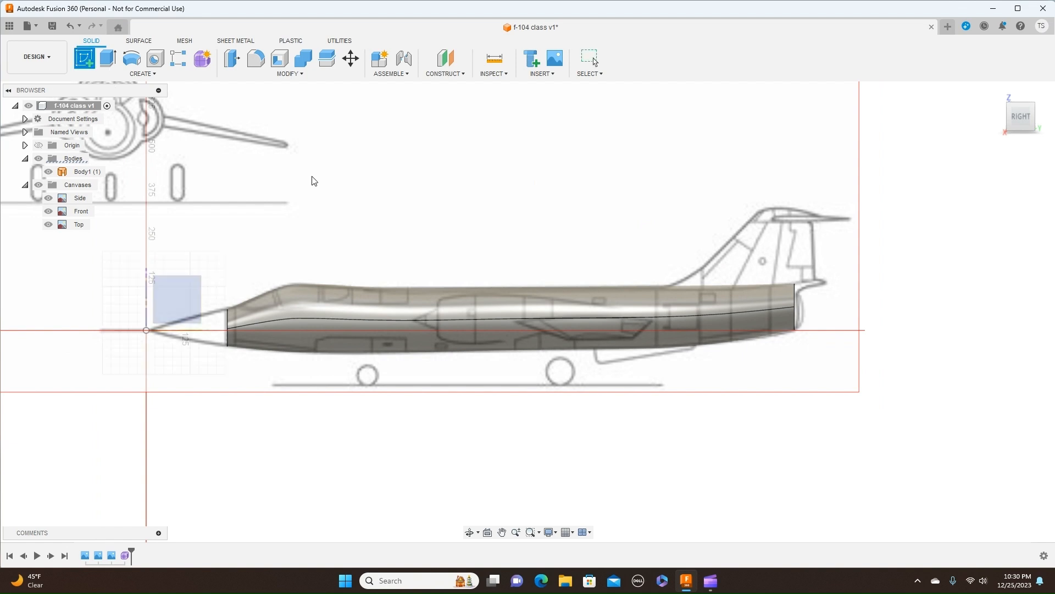
left_click(193, 292)
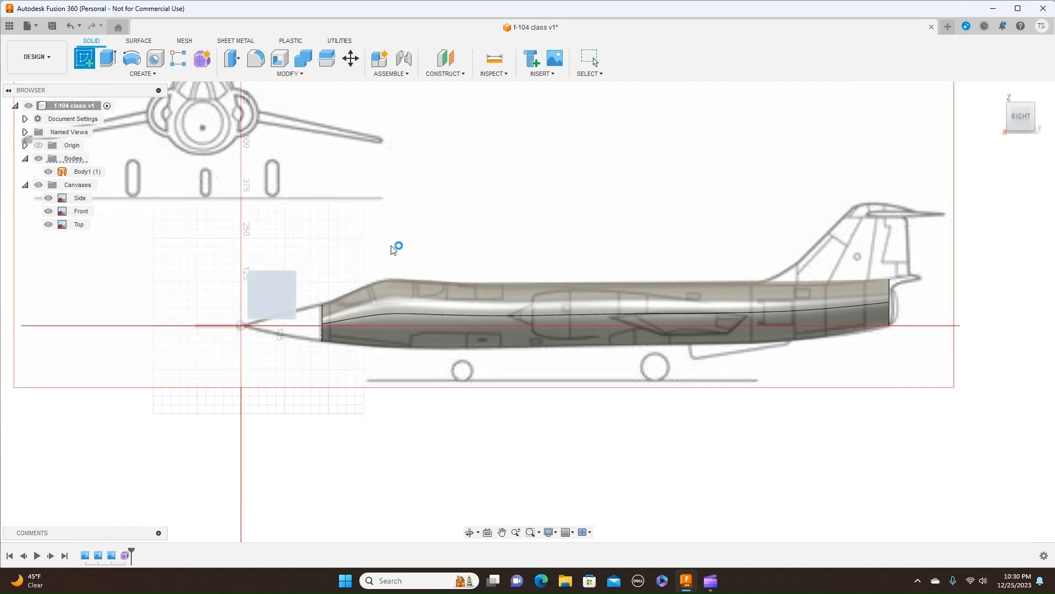
scroll(456, 211, "up", 2)
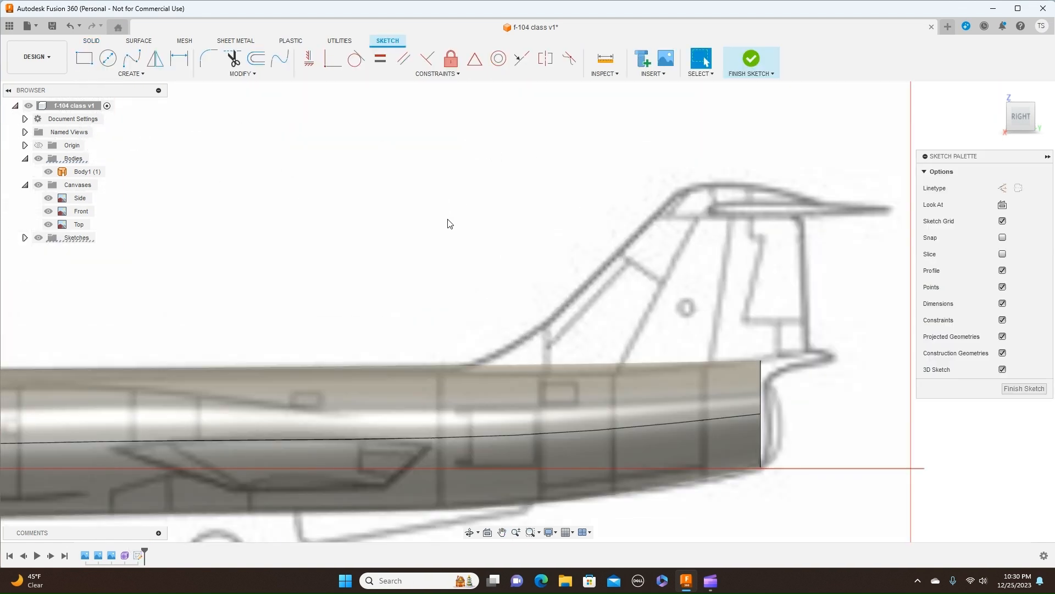
scroll(494, 160, "up", 3)
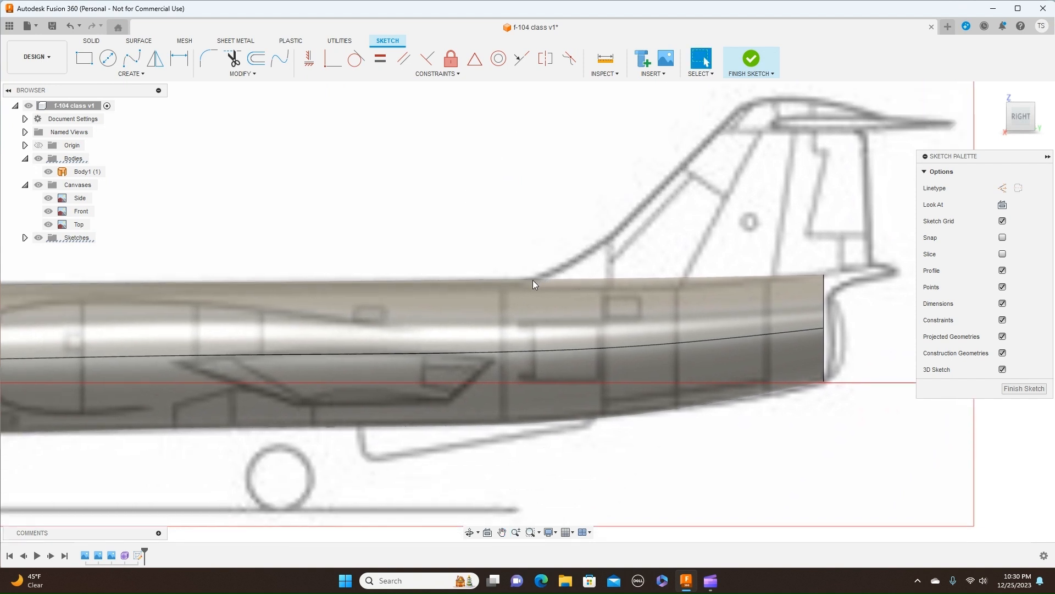
left_click(501, 291)
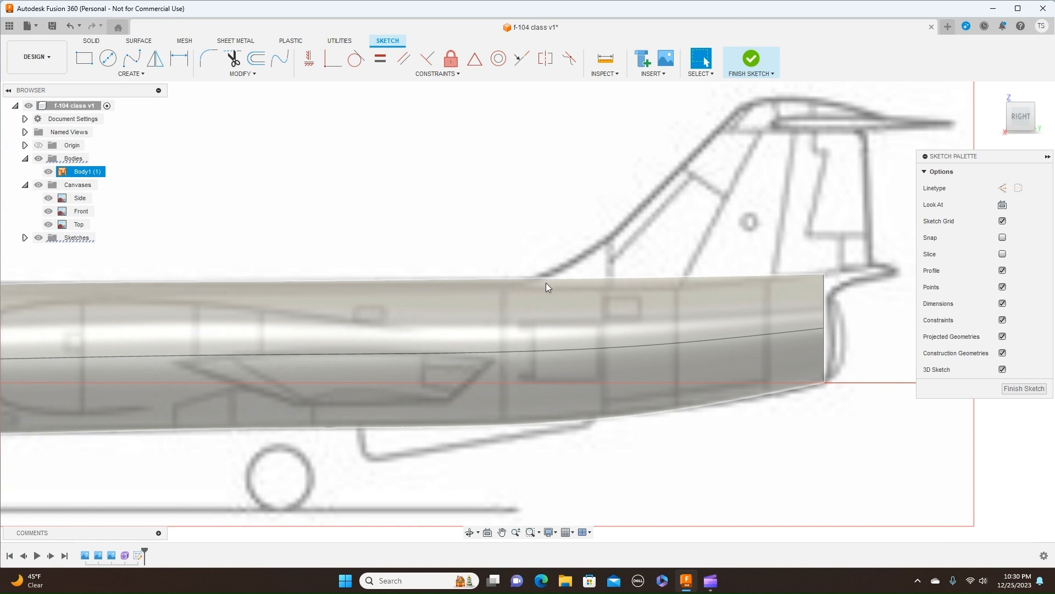
left_click(580, 267)
left_click(511, 287)
left_click(555, 269)
left_click(506, 291)
left_click(499, 270)
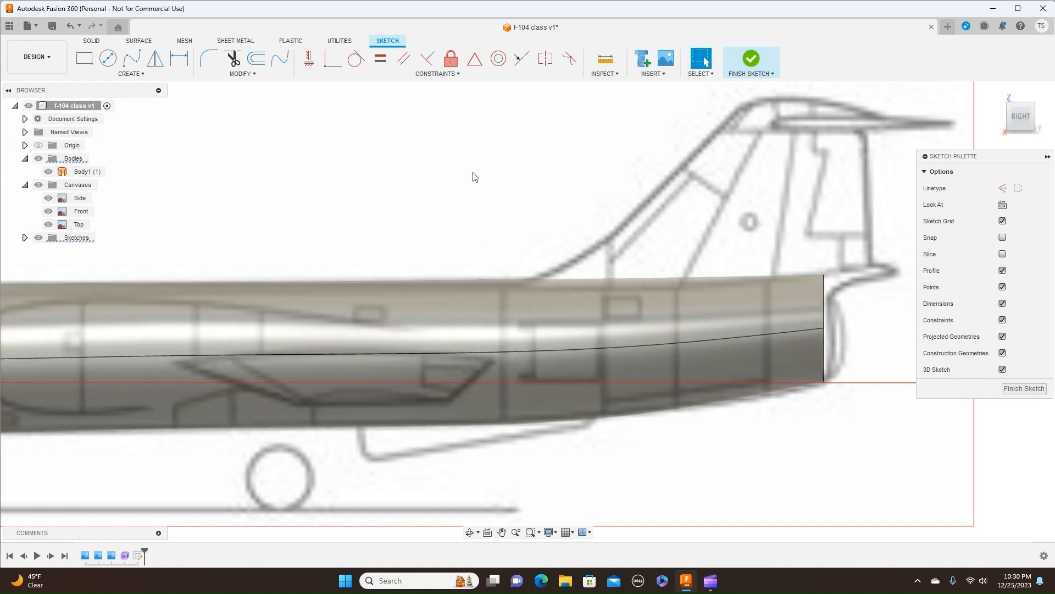
Sketch a horizontal line about 452 mm long just below the fuselage's upper edge, spanning the fin's base to its trailing edge, and finish the sketch.
key("l")
left_click(501, 289)
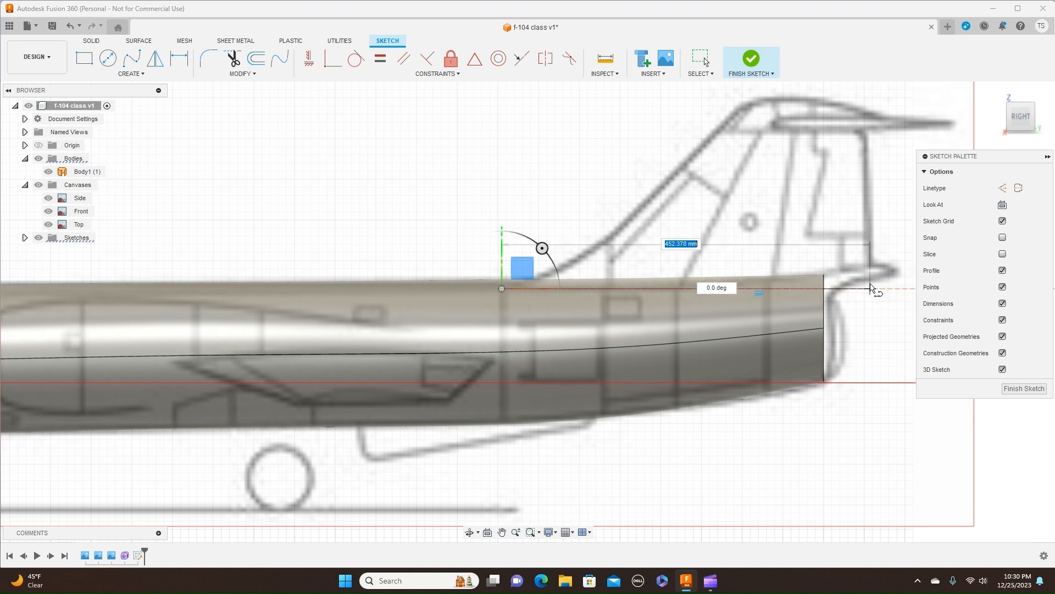
left_click(871, 288)
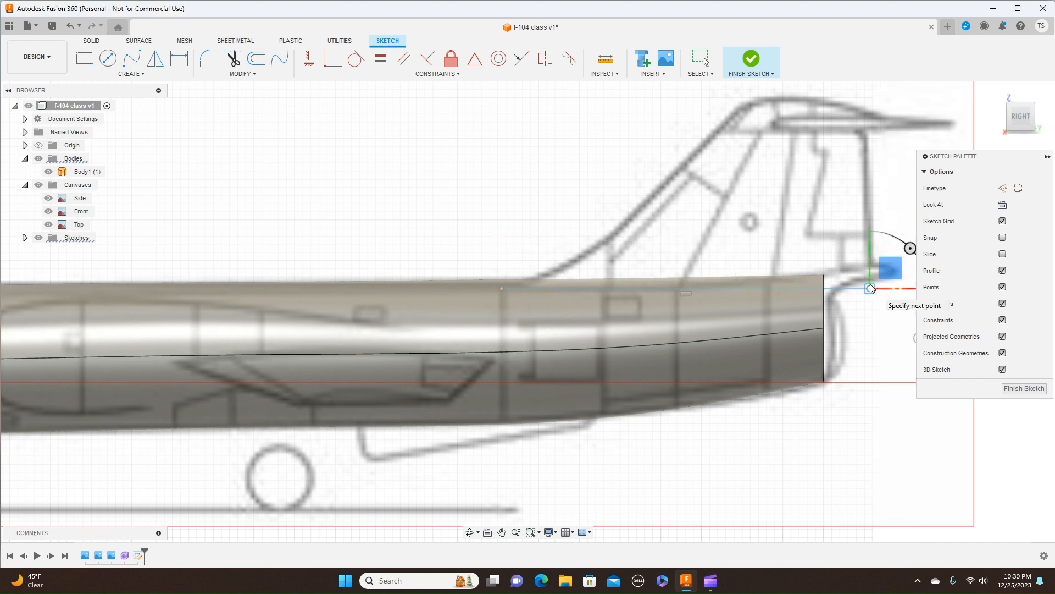
right_click(901, 284)
key("Escape")
key("Escape")
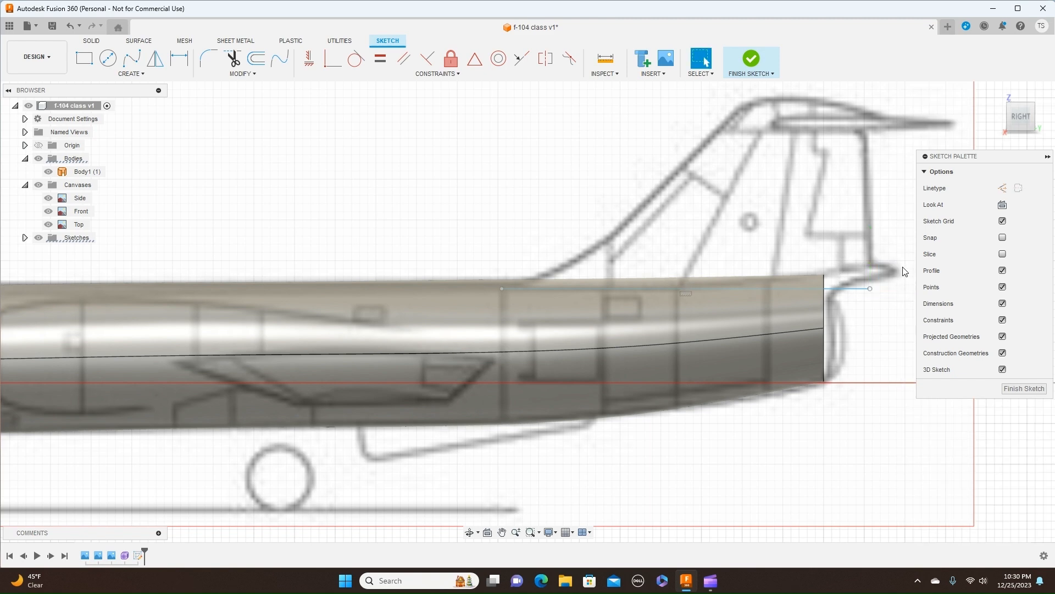
left_click(762, 75)
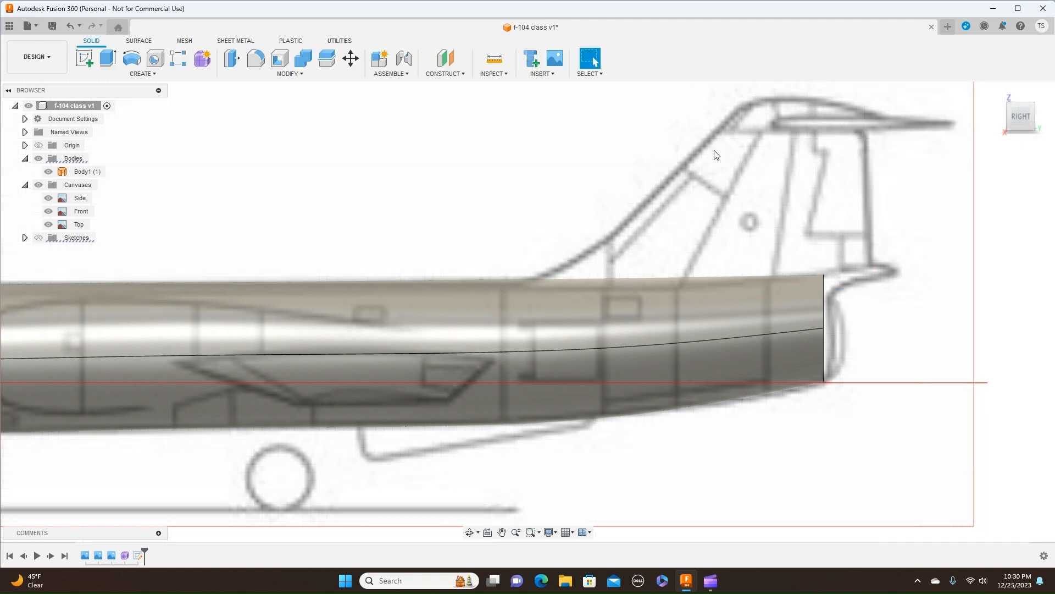
Make the sketches visible again so the line under the vertical fin can be selected.
left_click(567, 303)
scroll(575, 278, "down", 3)
middle_click_drag(497, 193, 604, 199)
scroll(597, 199, "down", 1)
left_click(38, 237)
scroll(421, 185, "up", 2)
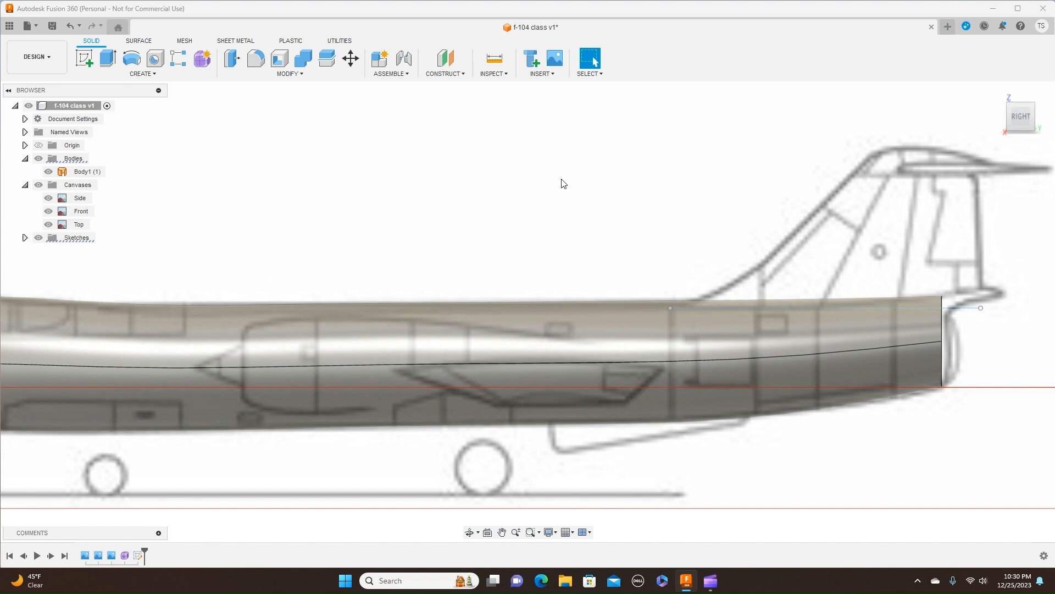
Construct a plane at an angle of 0.0 deg through the sketched line at the fin's base.
left_click(463, 77)
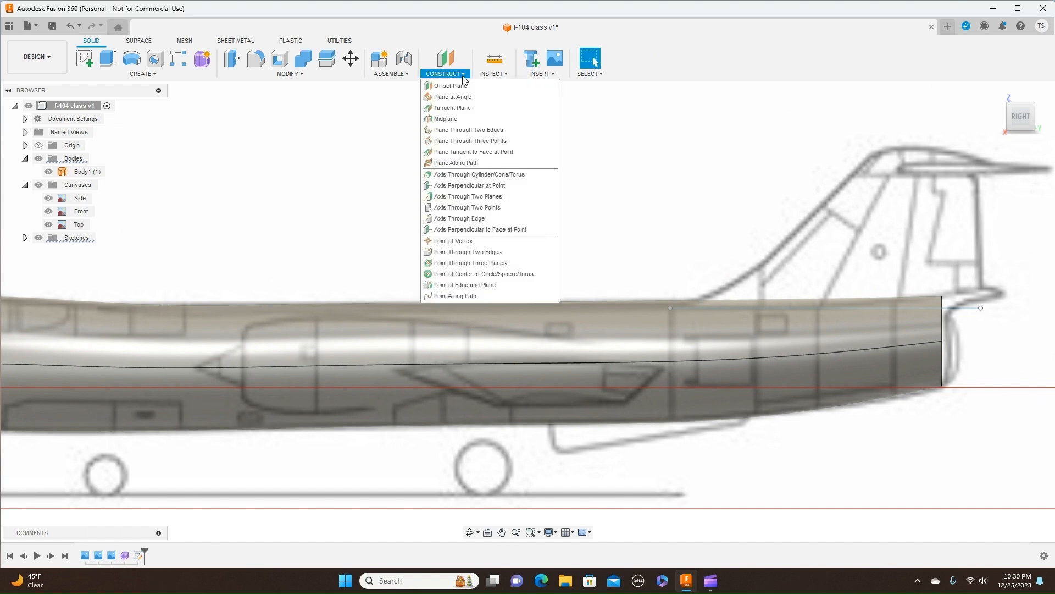
left_click(465, 97)
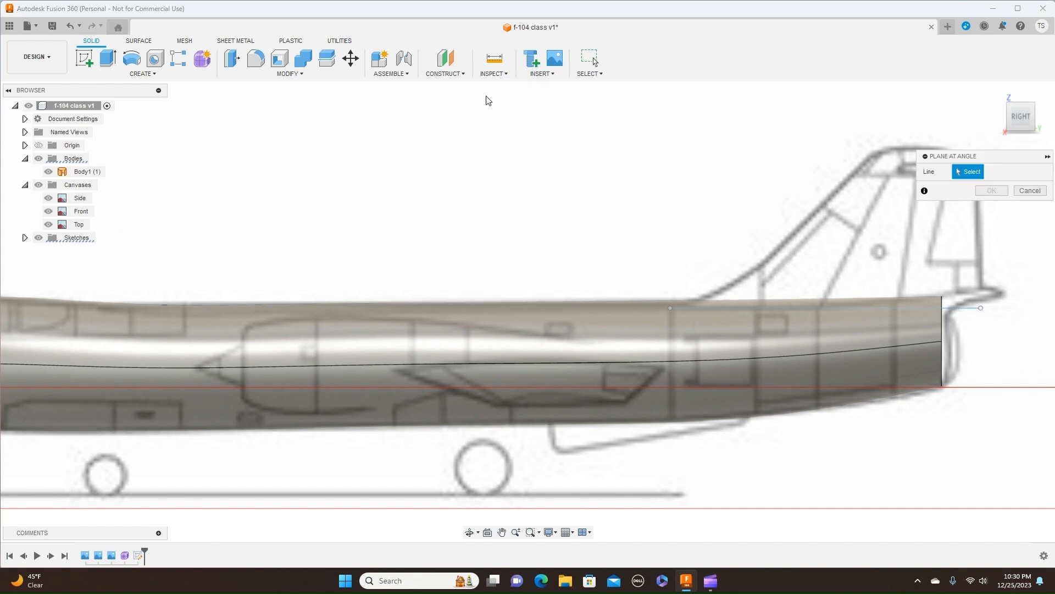
left_click(755, 312)
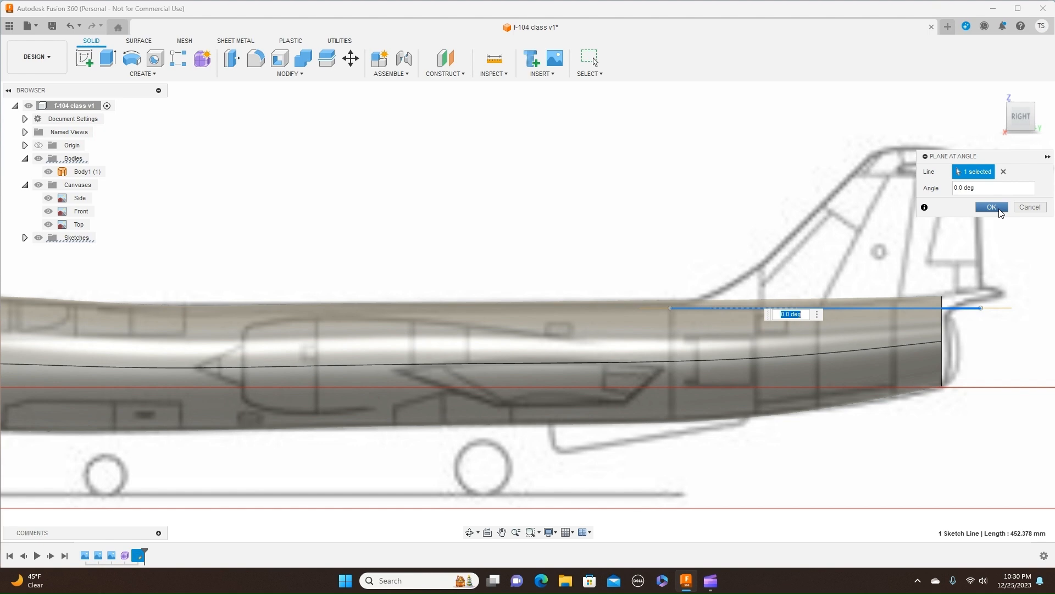
left_click(999, 211)
Start a sketch on the new construction plane and turn the top view so the aircraft lies horizontally.
left_click(1020, 110)
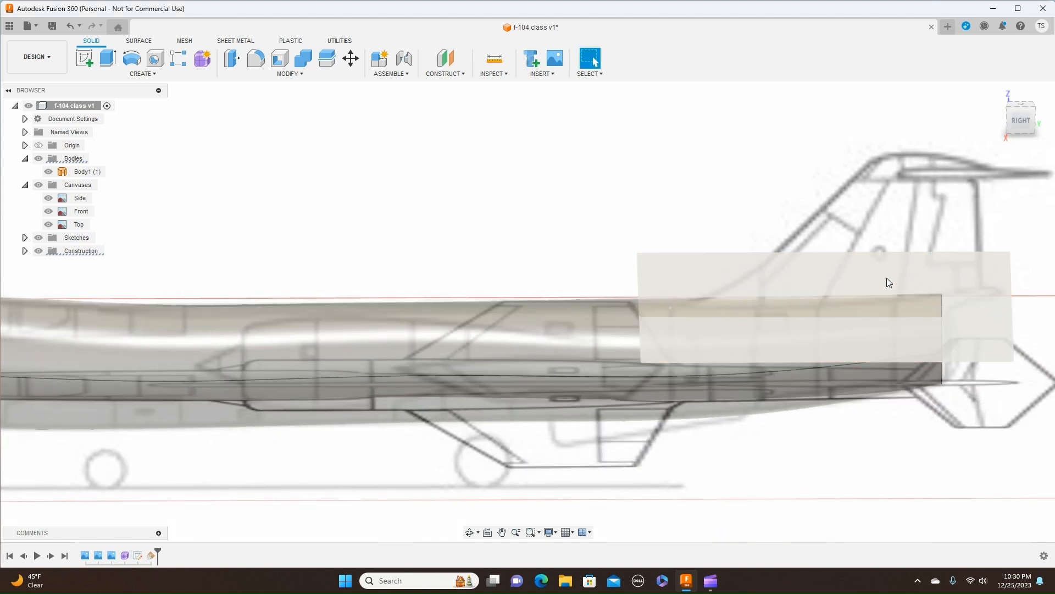
left_click(814, 344)
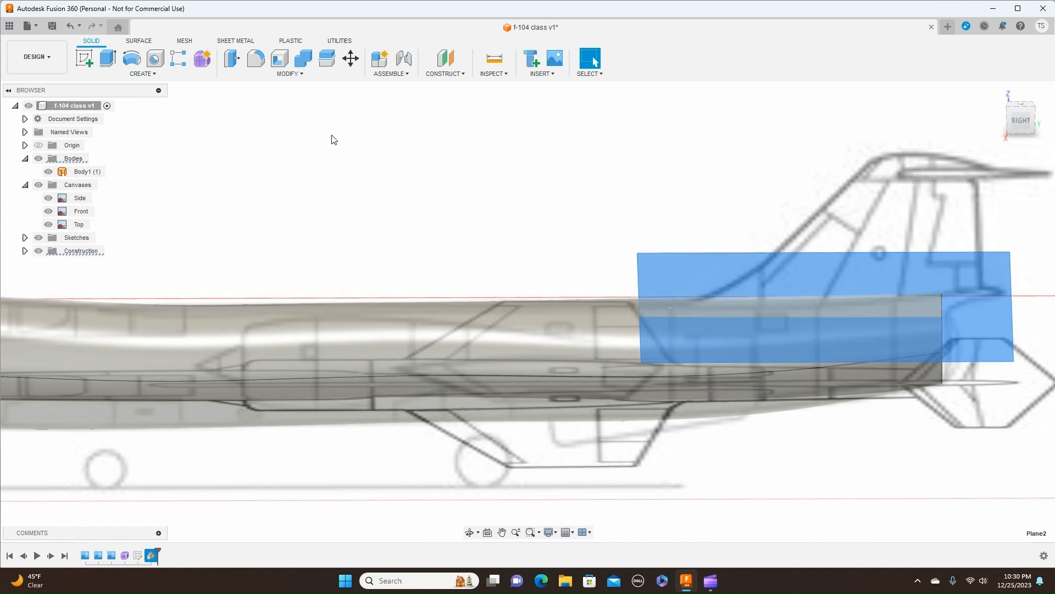
left_click(87, 58)
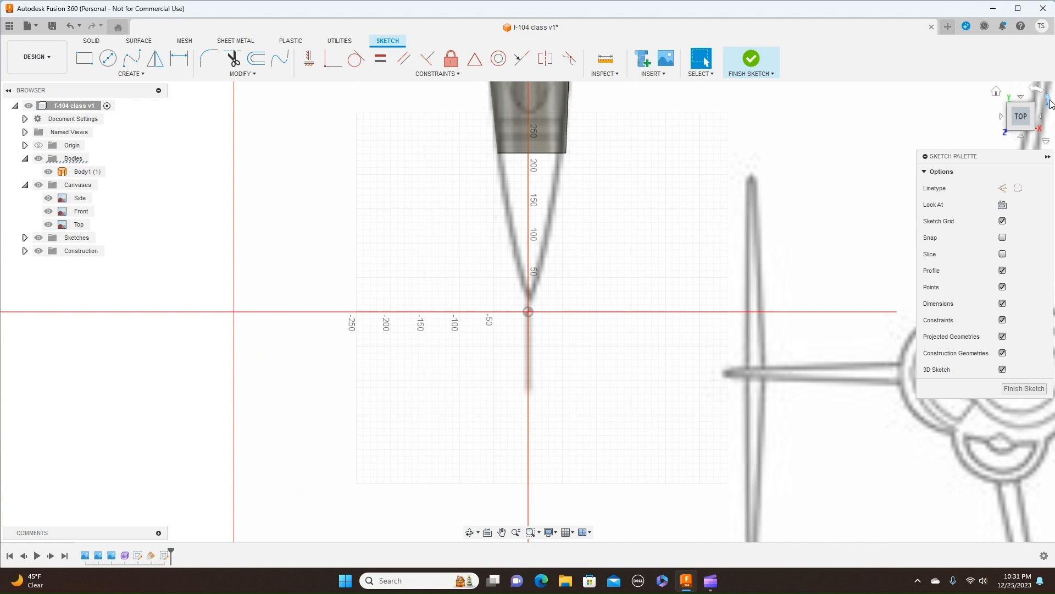
left_click(1049, 102)
scroll(434, 123, "up", 5)
middle_click_drag(771, 141, 329, 107)
scroll(797, 163, "up", 3)
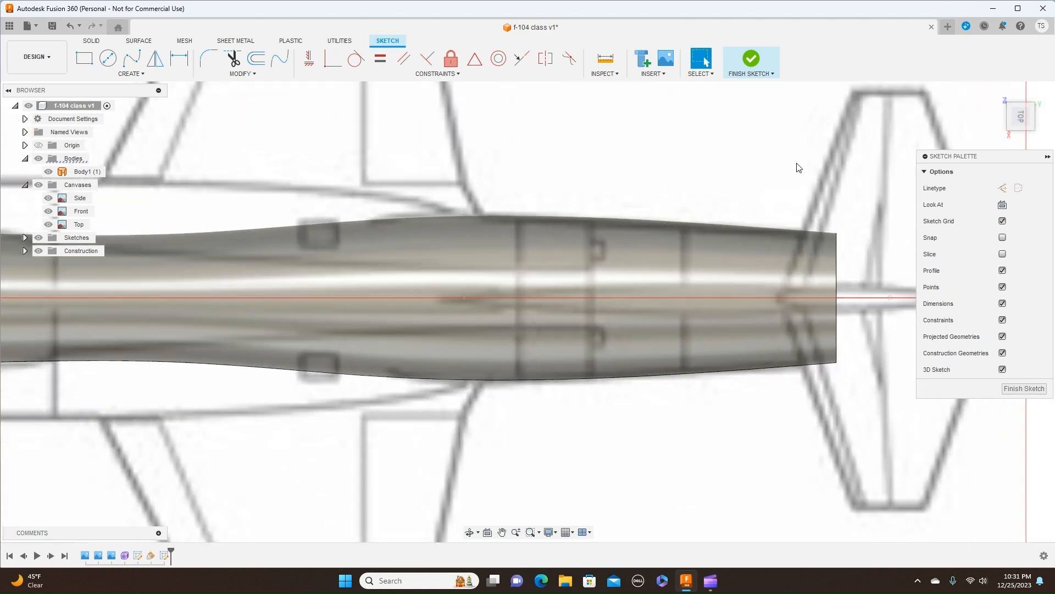
Hide the bodies to expose the vertical fin's outline on the top reference canvas.
scroll(799, 168, "down", 2)
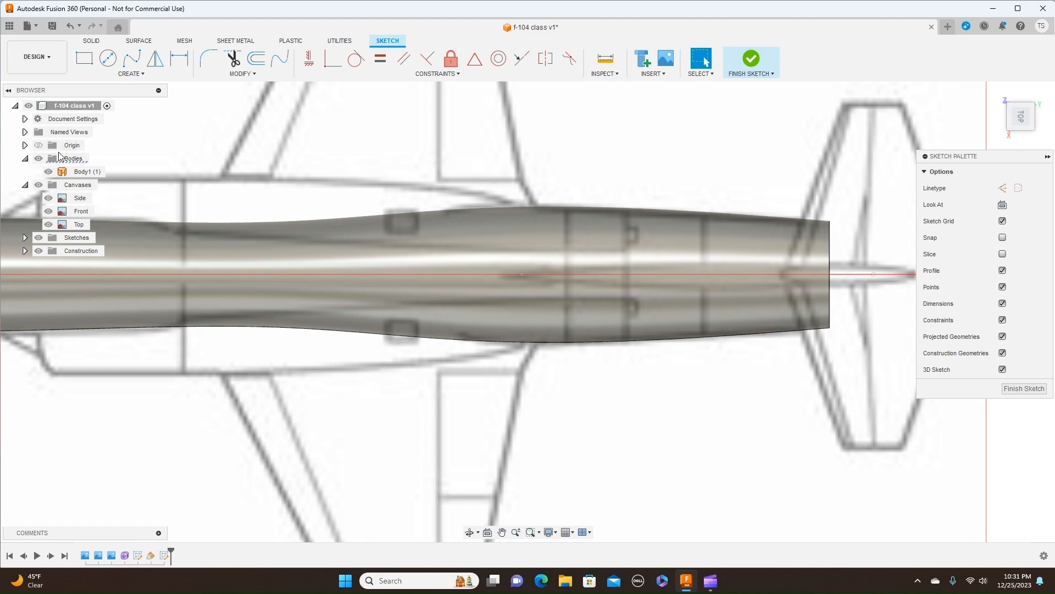
left_click(38, 158)
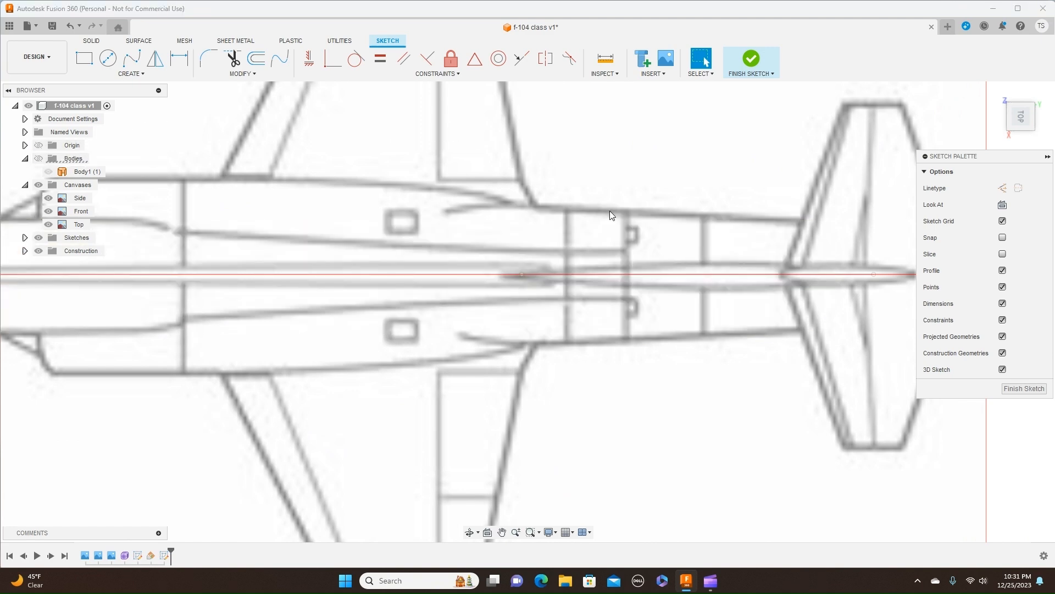
scroll(609, 210, "up", 2)
middle_click_drag(688, 193, 541, 176)
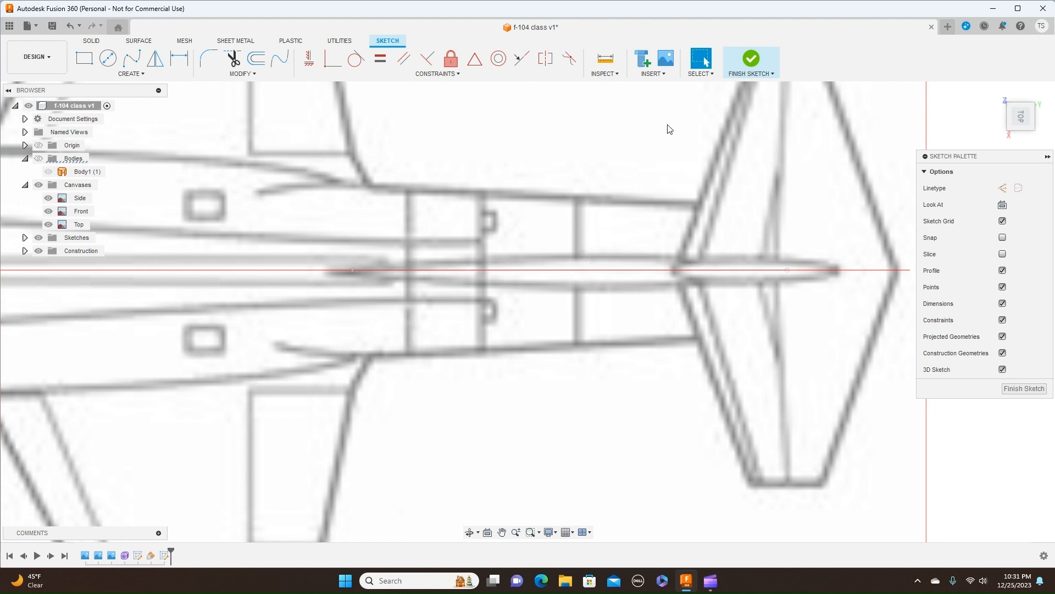
left_click(669, 77)
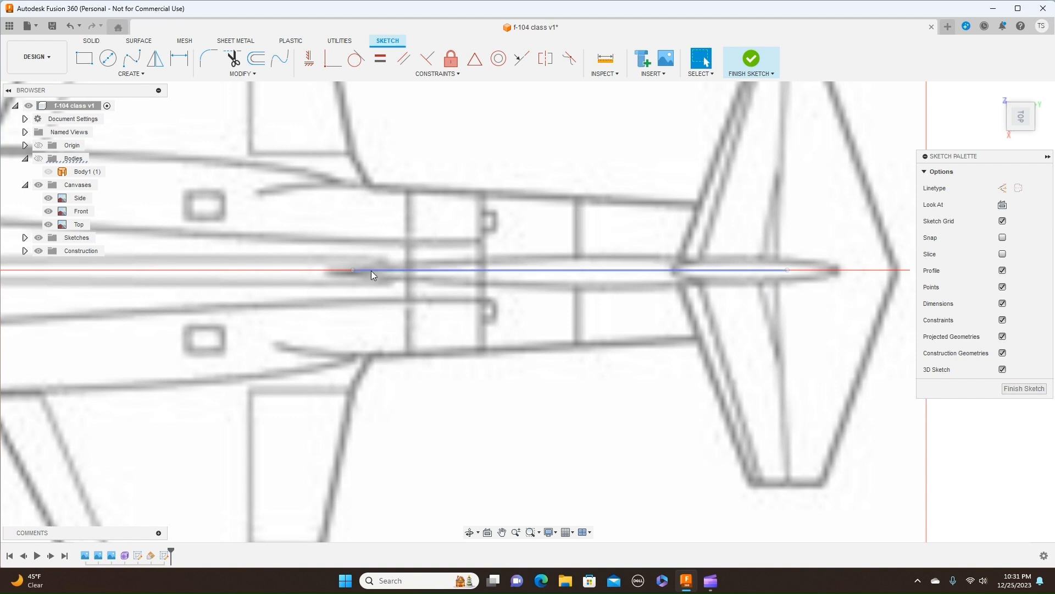
scroll(631, 293, "down", 2)
middle_click_drag(542, 176, 614, 190)
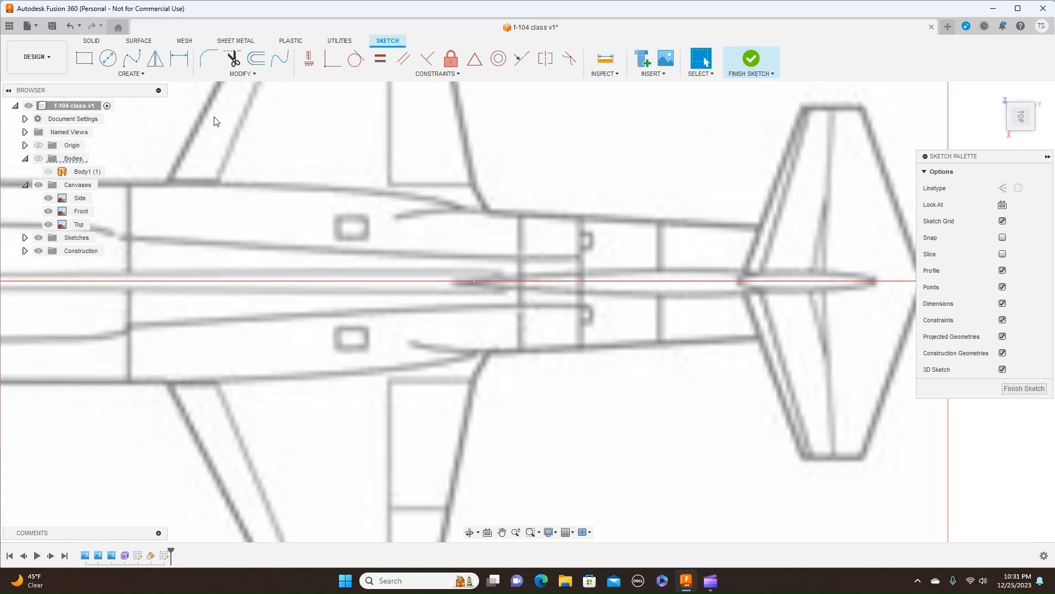
Draw a five-point fit point spline along one side of the fin outline, between the front and rear endpoints of the base line.
left_click(137, 63)
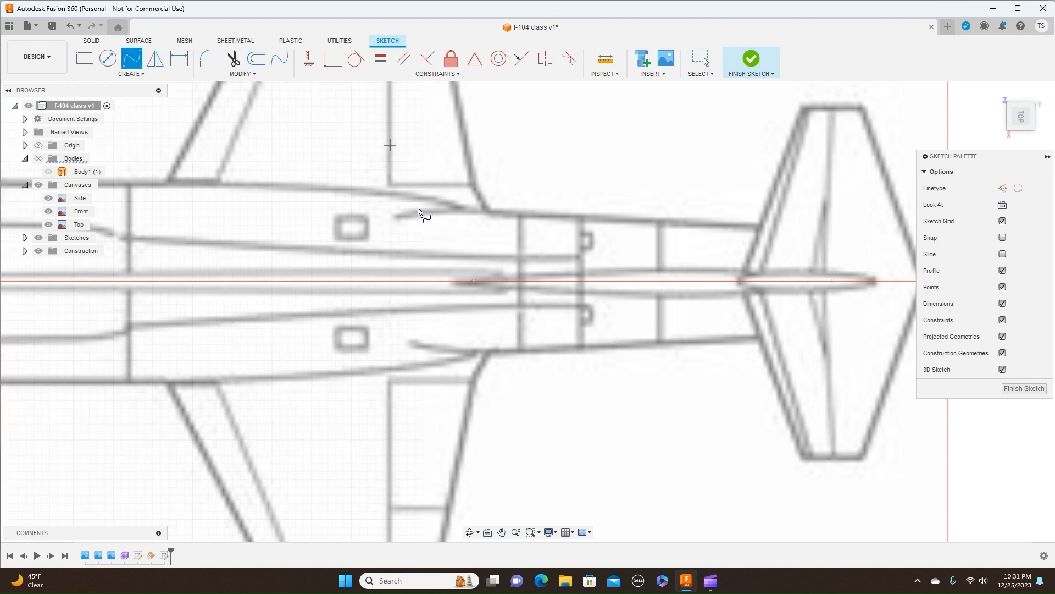
left_click(474, 281)
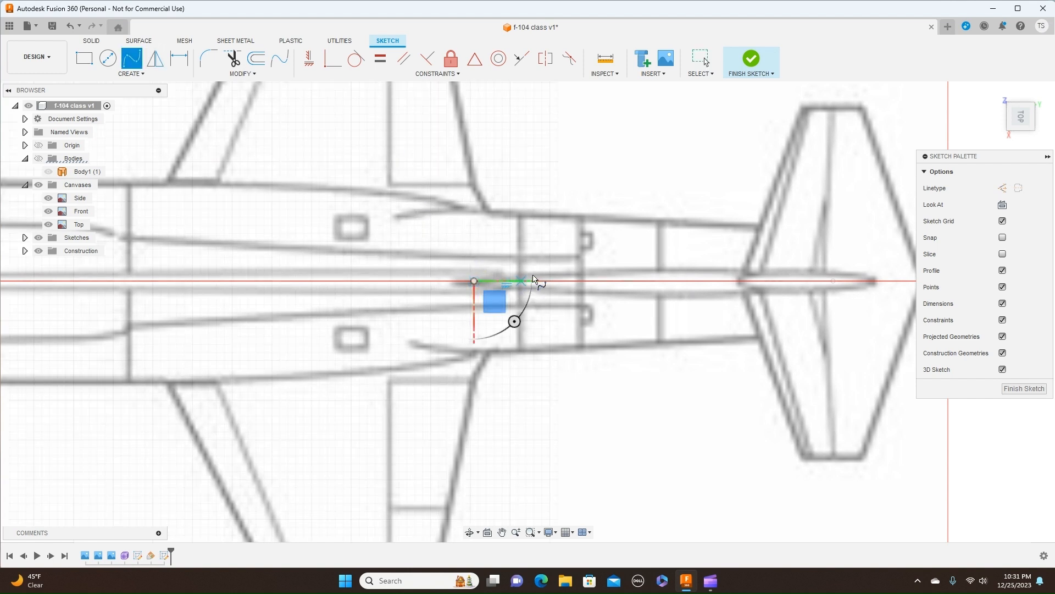
left_click(540, 273)
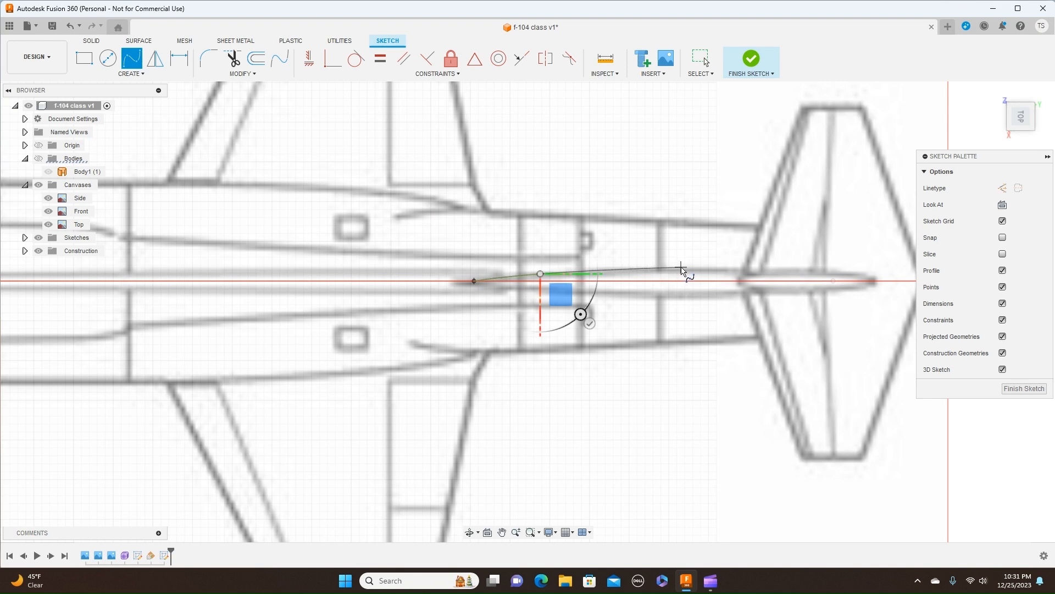
left_click(681, 268)
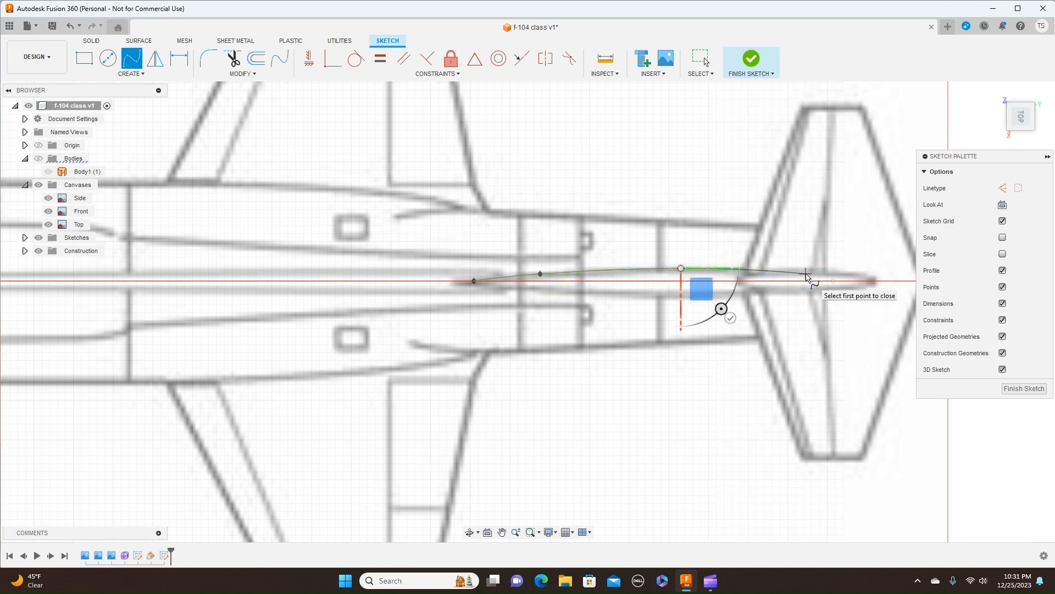
left_click(800, 274)
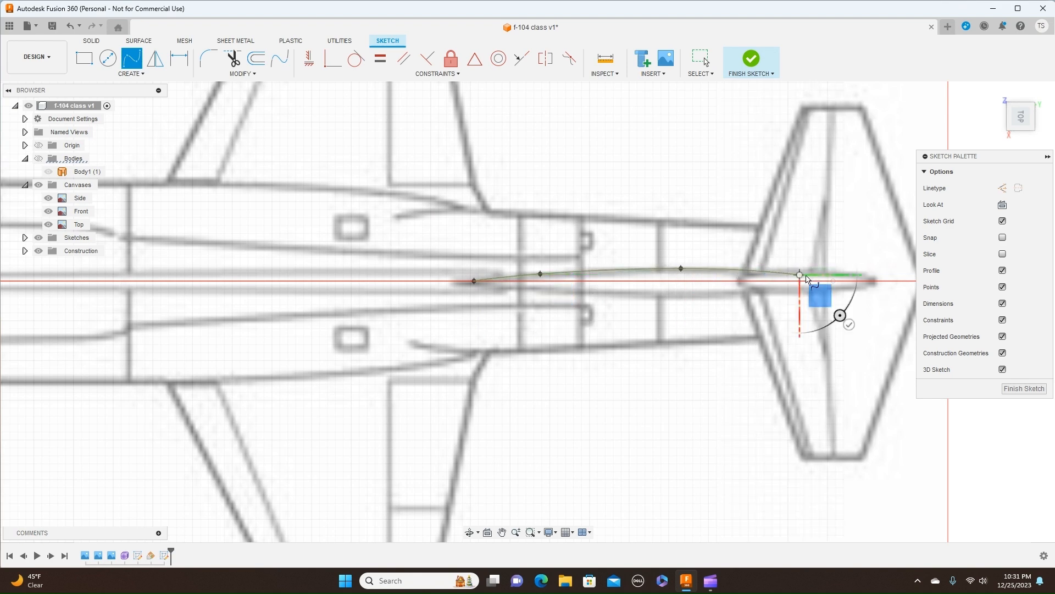
left_click(834, 281)
right_click(834, 282)
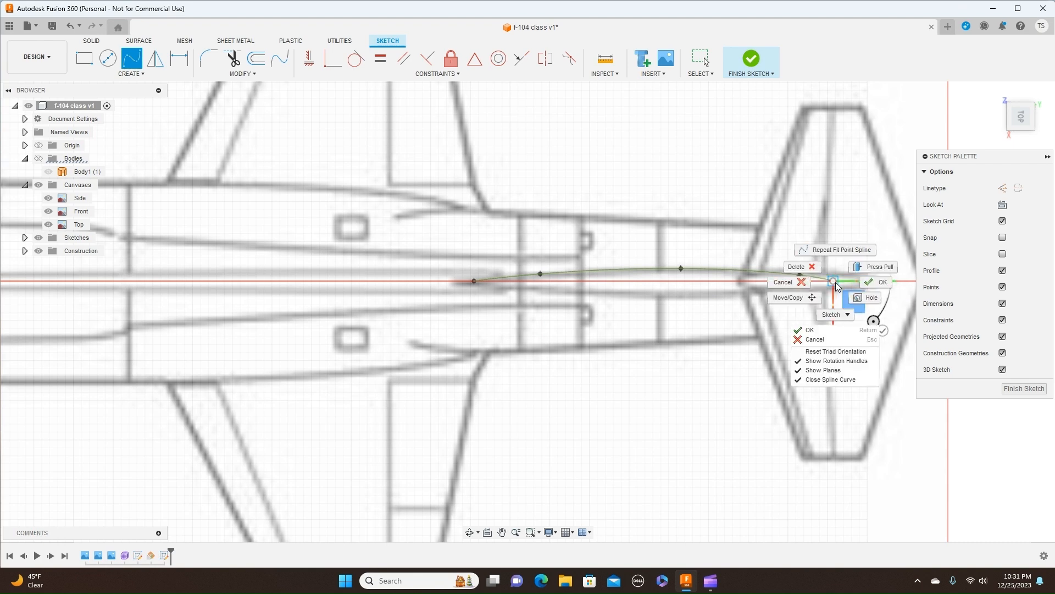
left_click(881, 284)
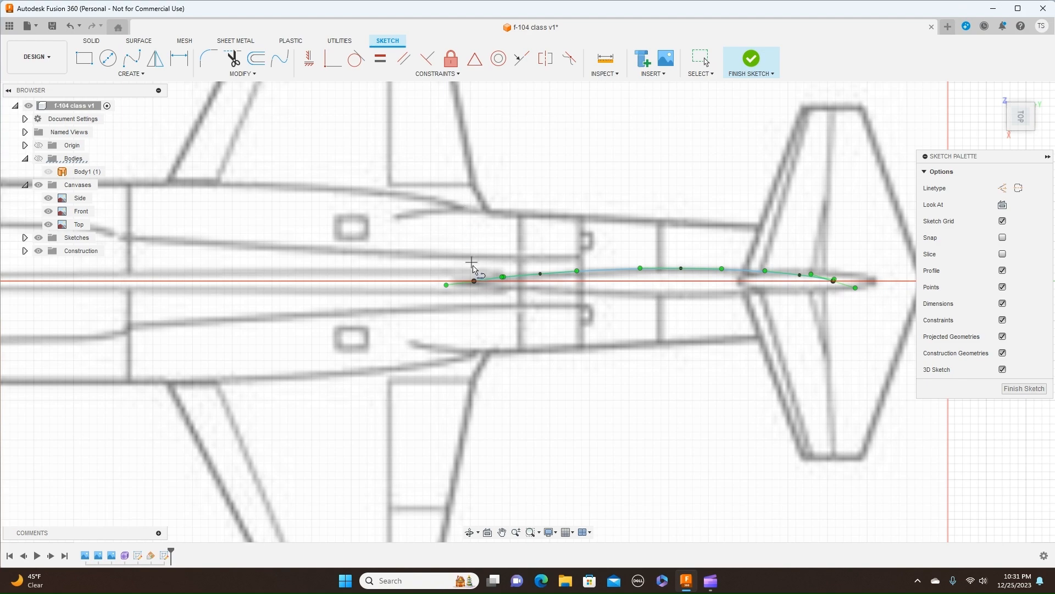
Draw a straight line joining the spline's front and rear endpoints at the fin's base.
scroll(475, 282, "up", 4)
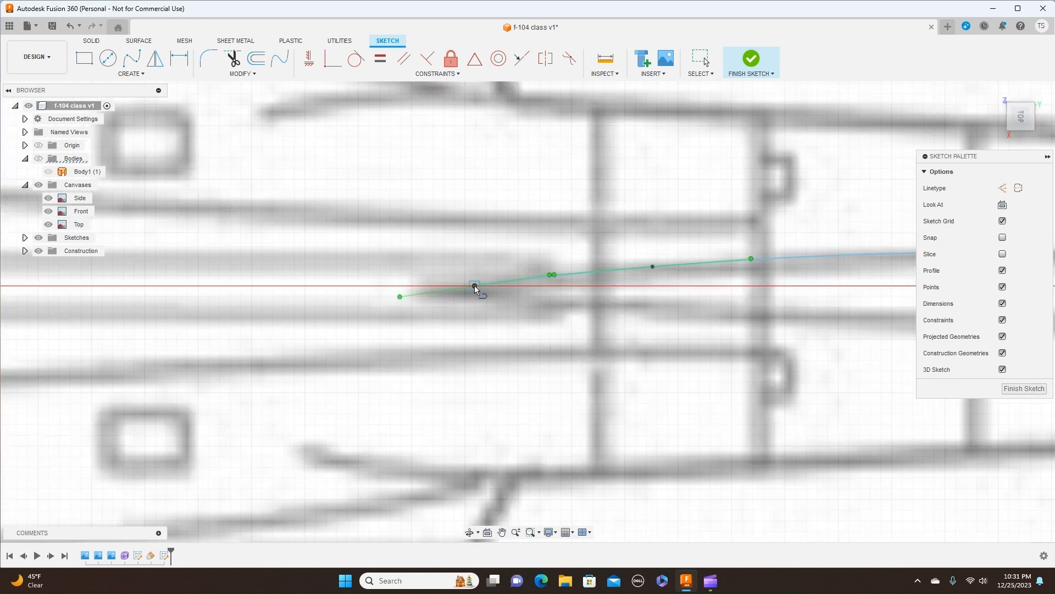
scroll(475, 288, "down", 5)
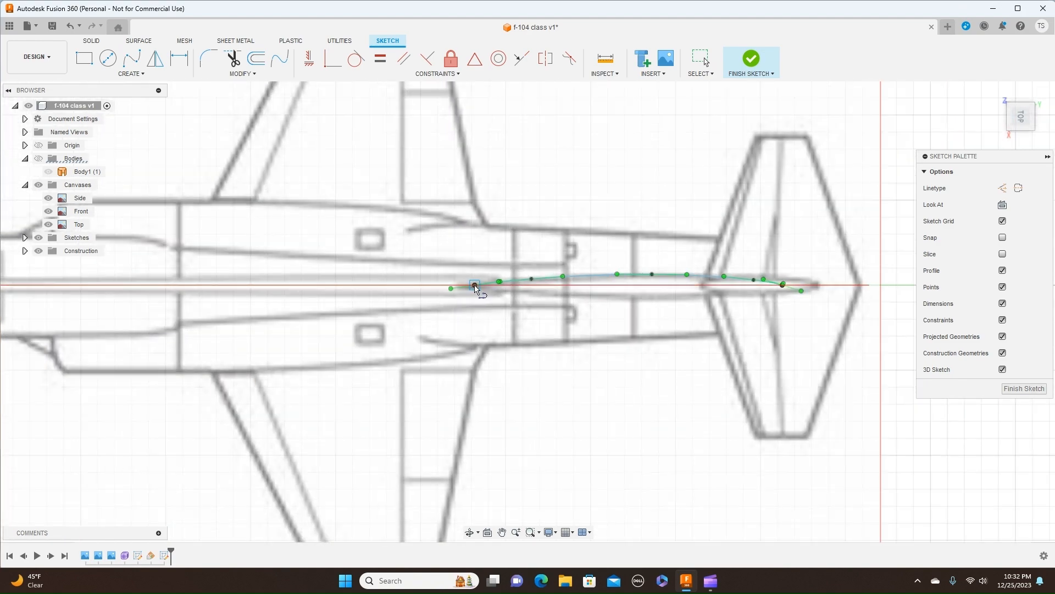
left_click(475, 285)
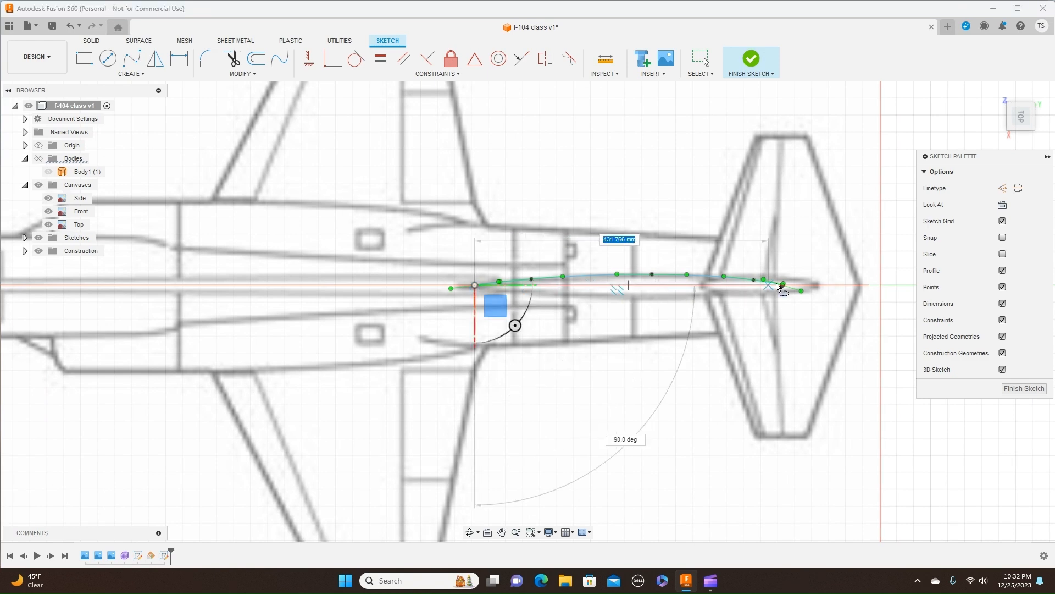
left_click(782, 284)
right_click(784, 286)
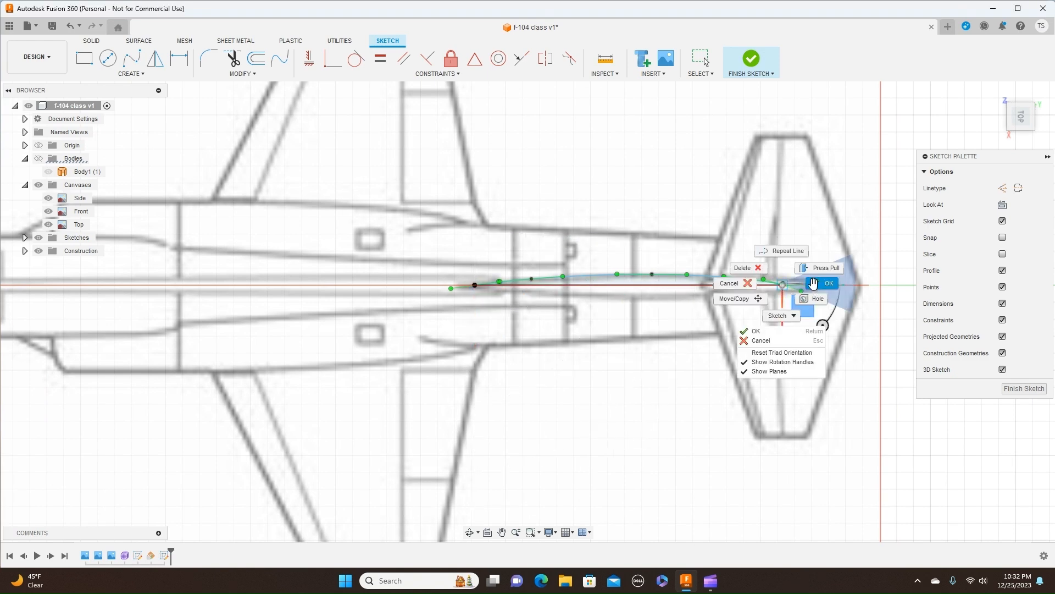
left_click(814, 289)
Mirror the fin's base spline across the straight base line and finish the sketch.
scroll(699, 264, "up", 2)
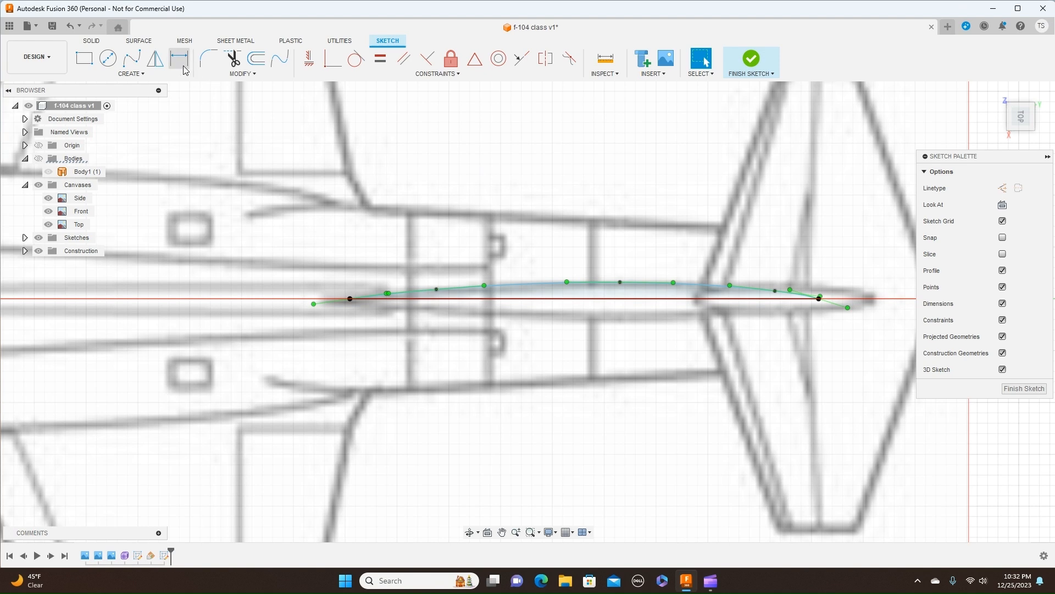
left_click(157, 65)
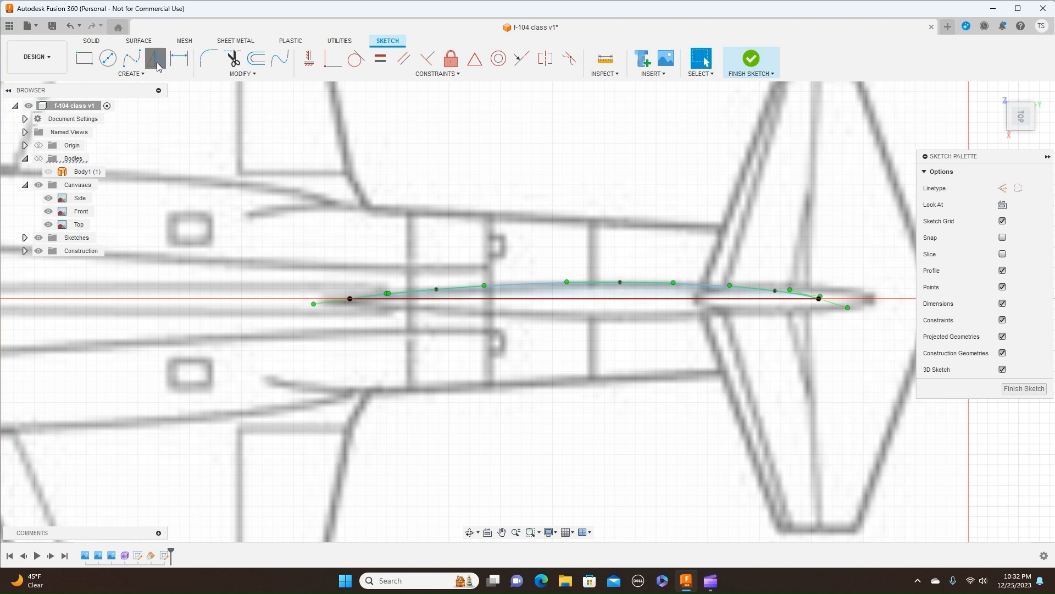
left_click(544, 282)
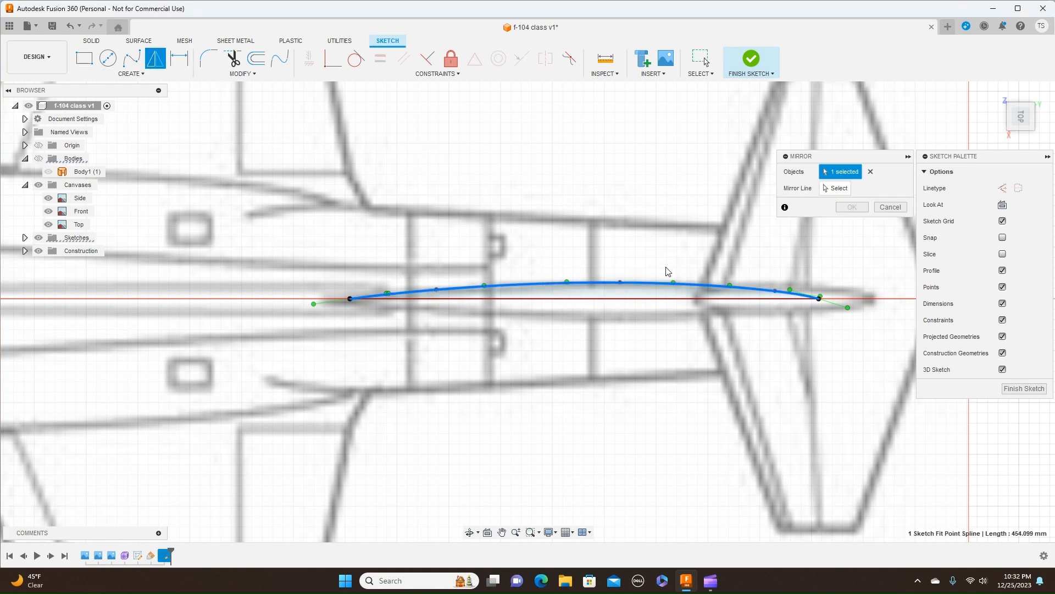
left_click(647, 300)
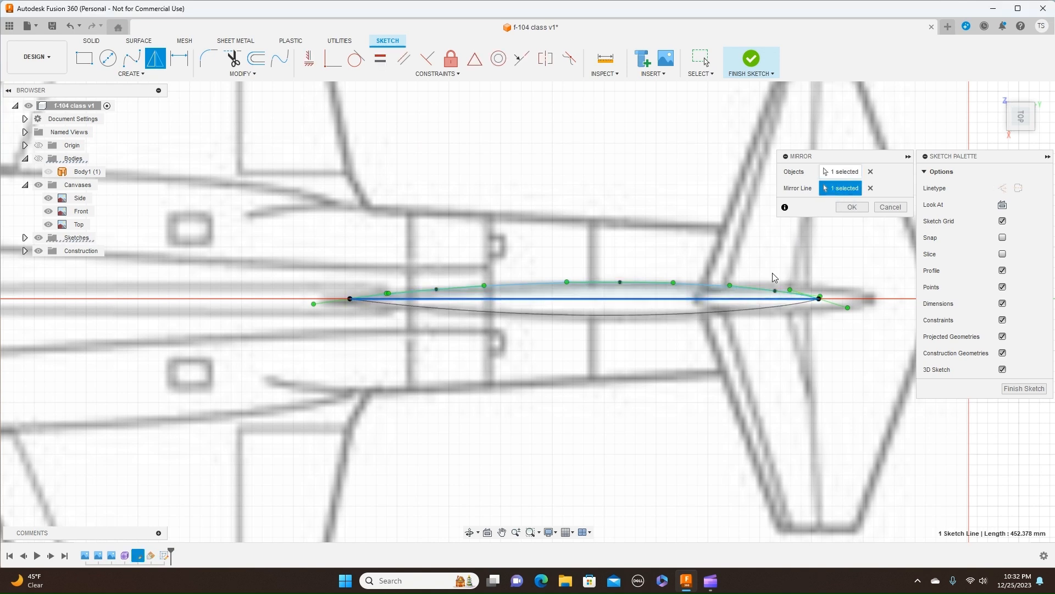
left_click(851, 208)
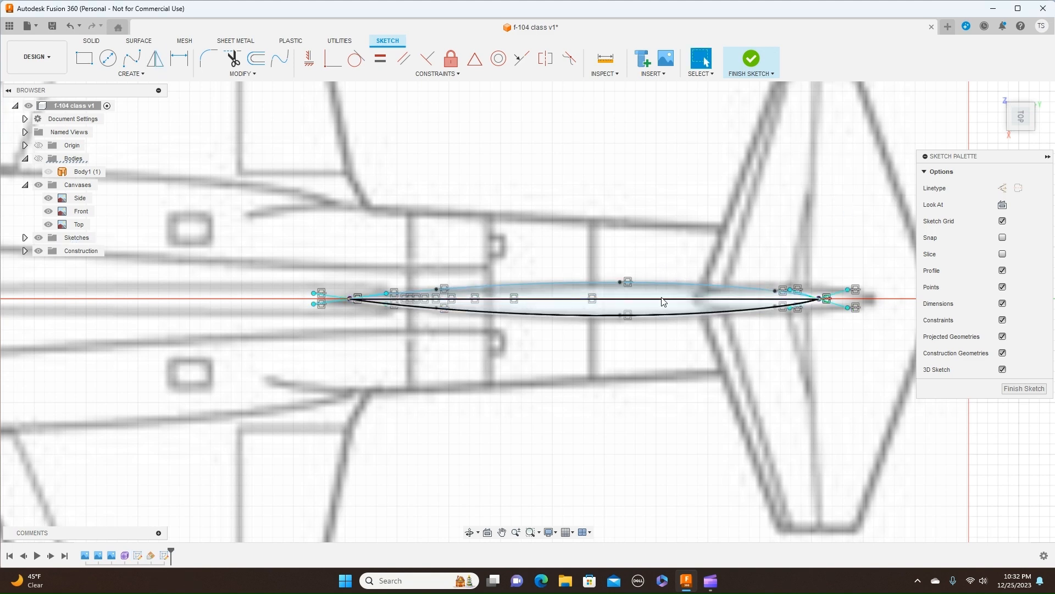
left_click(772, 74)
left_click(762, 89)
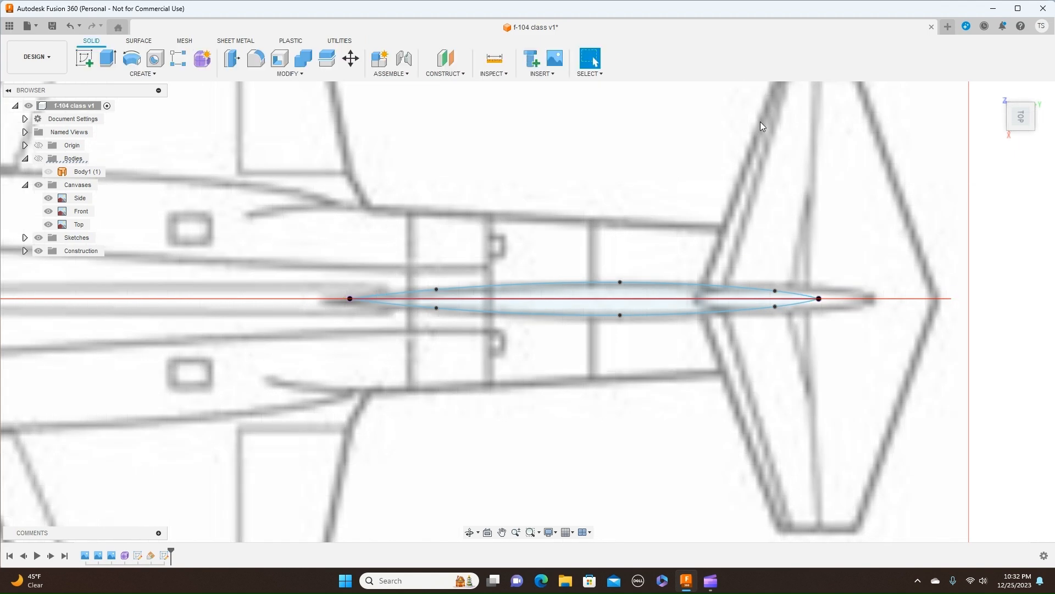
Start a new sketch on the vertical side plane, viewing the fin on the side canvas from the right.
left_click(1023, 142)
scroll(784, 210, "down", 7)
middle_click_drag(641, 198, 669, 209)
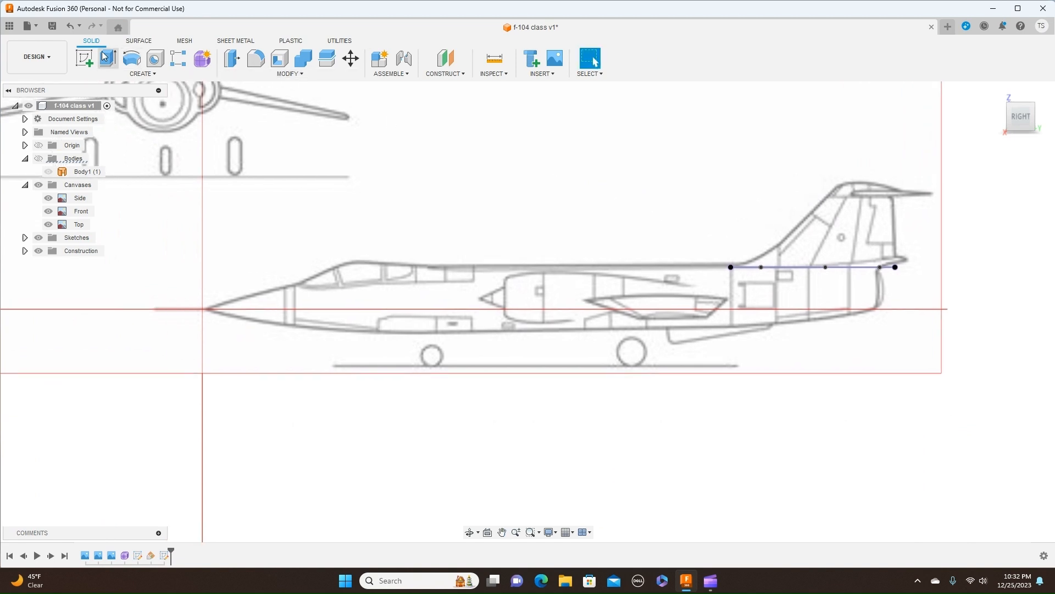
left_click(85, 58)
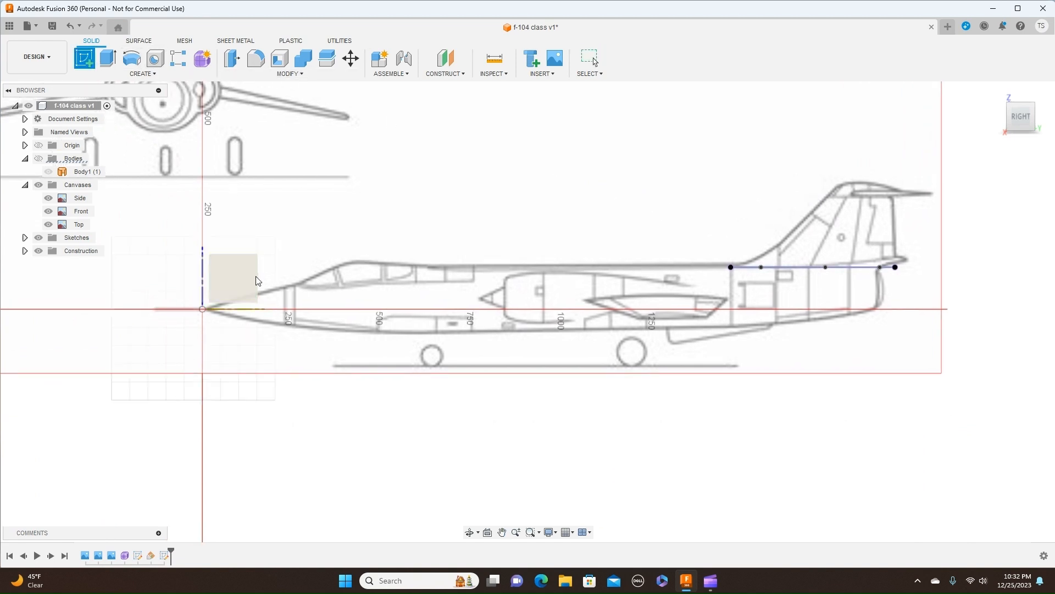
left_click(236, 279)
mouse_move(631, 202)
middle_mouse_down()
mouse_move(631, 214)
mouse_move(247, 147)
middle_mouse_up()
scroll(699, 210, "up", 5)
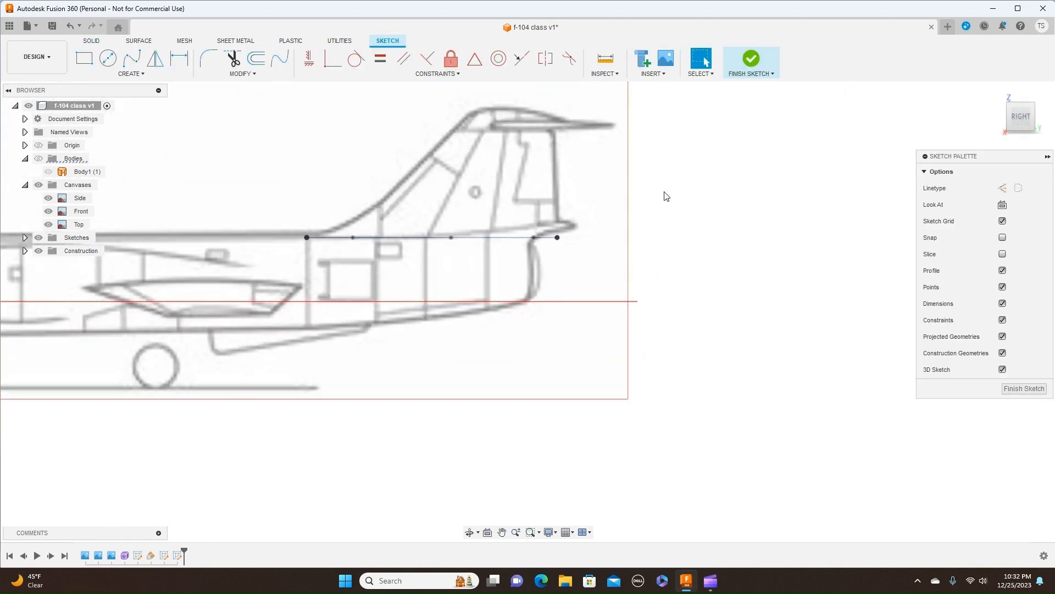
scroll(440, 142, "up", 2)
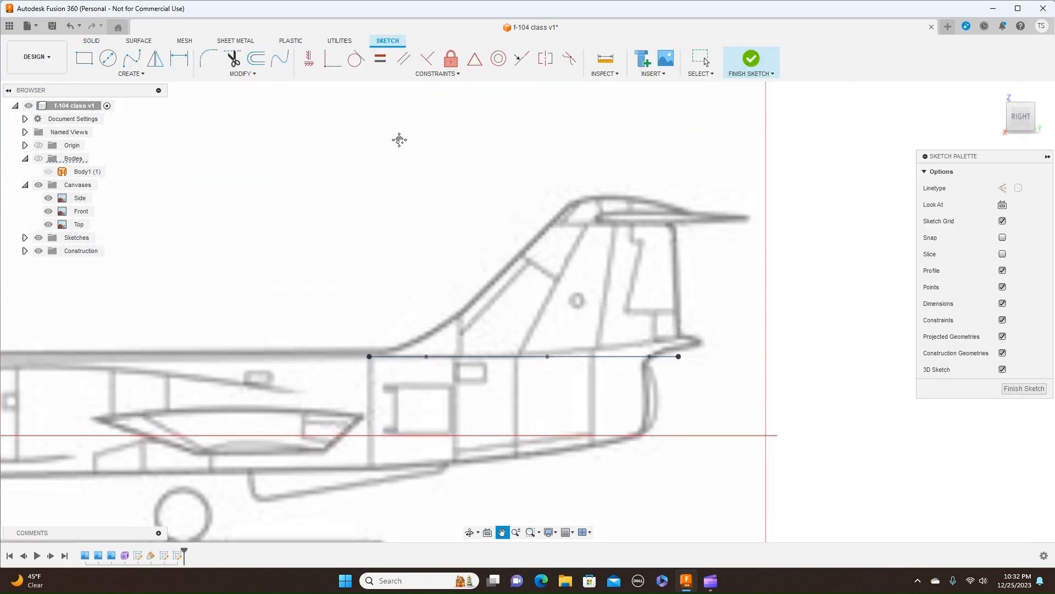
middle_click_drag(398, 139, 454, 142)
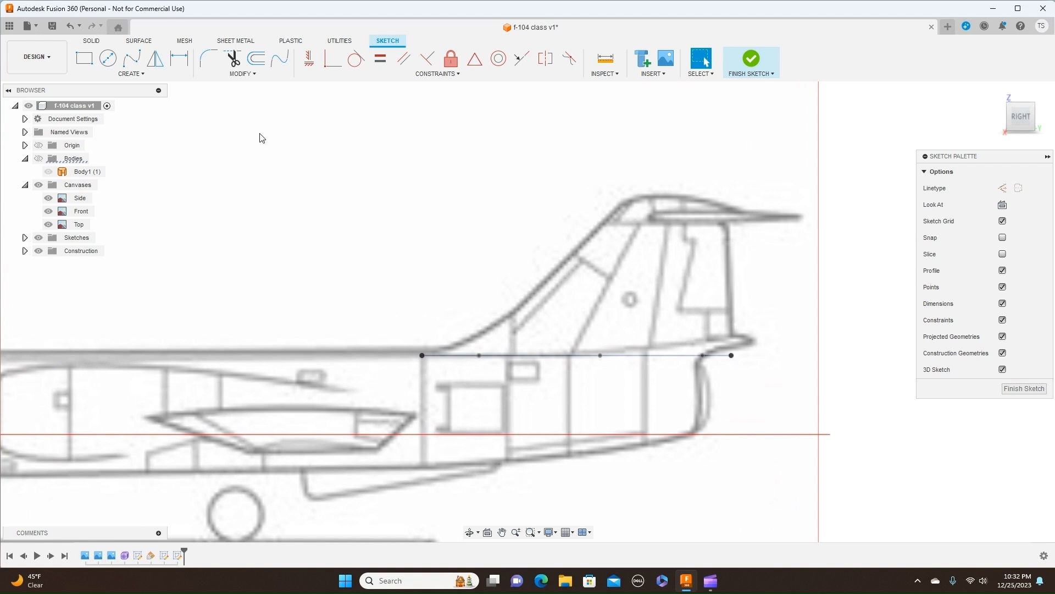
Draw a five-point fit point spline along the fin's leading edge, from the base's front endpoint up to just below the fin tip.
left_click(132, 57)
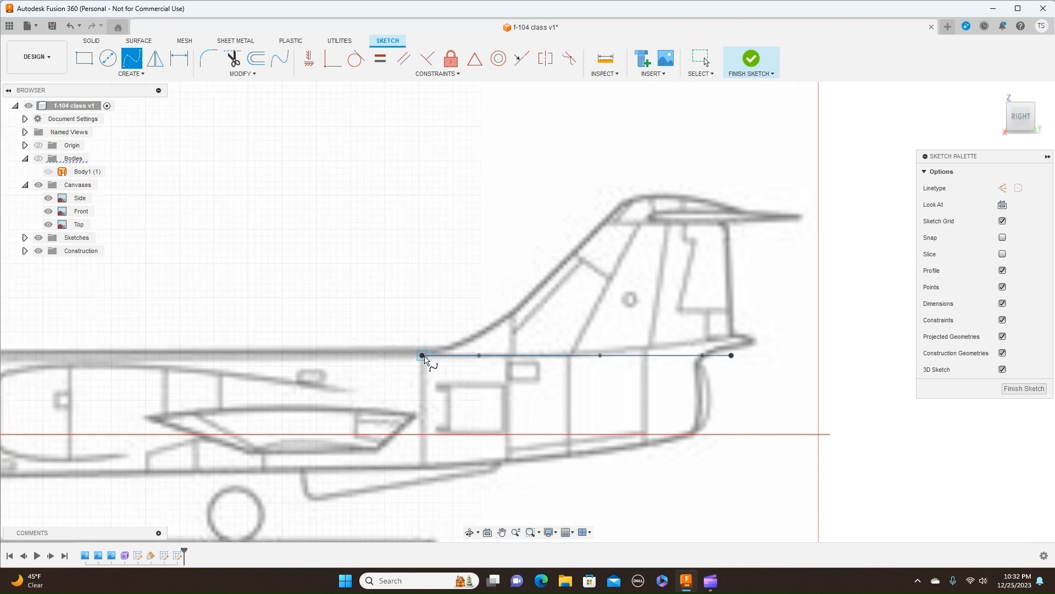
left_click(423, 356)
scroll(458, 355, "up", 4)
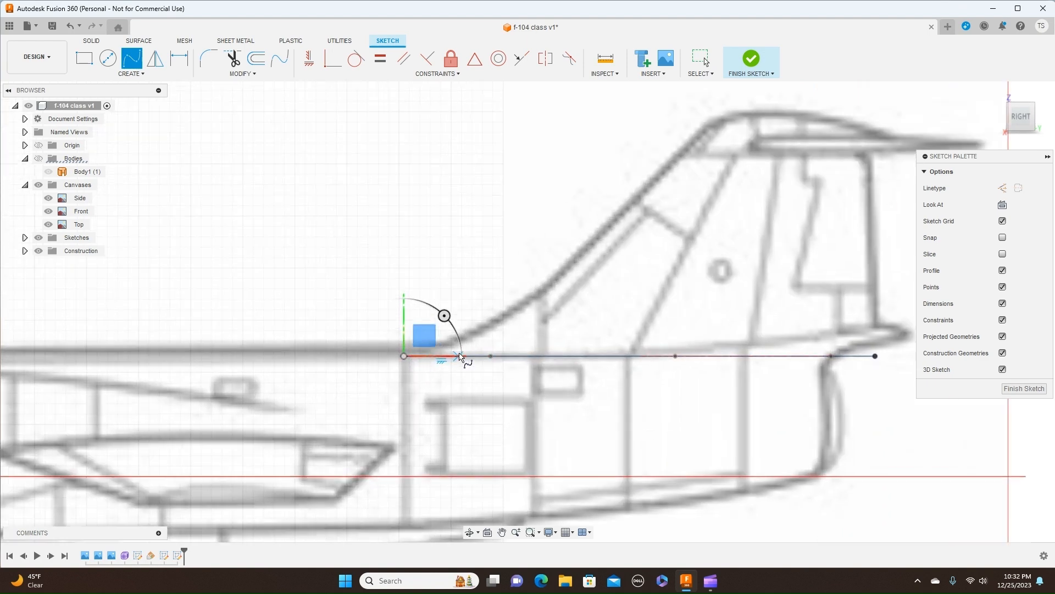
left_click(459, 335)
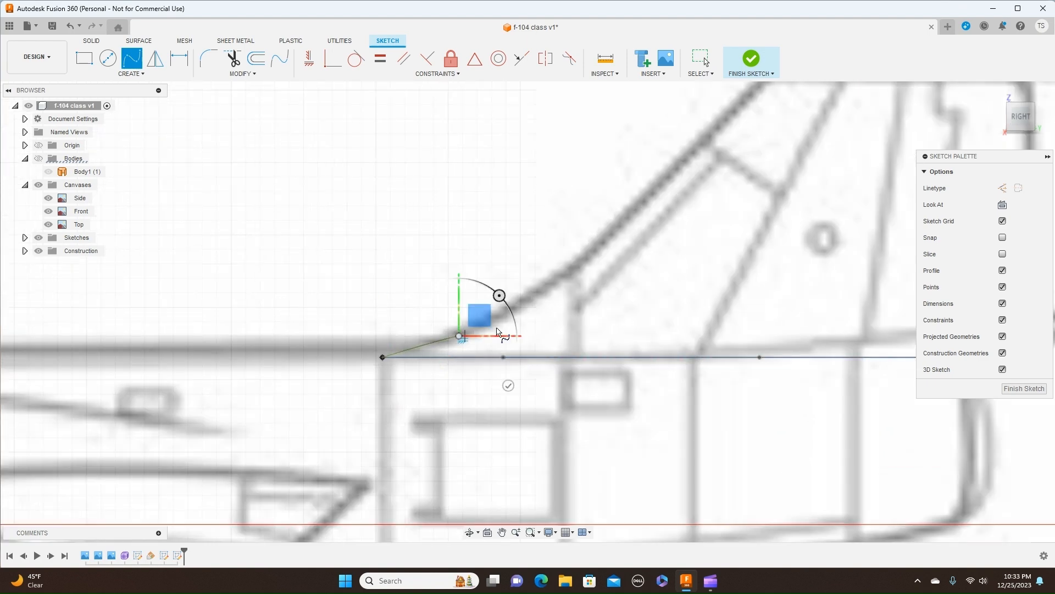
left_click(523, 304)
scroll(525, 305, "down", 3)
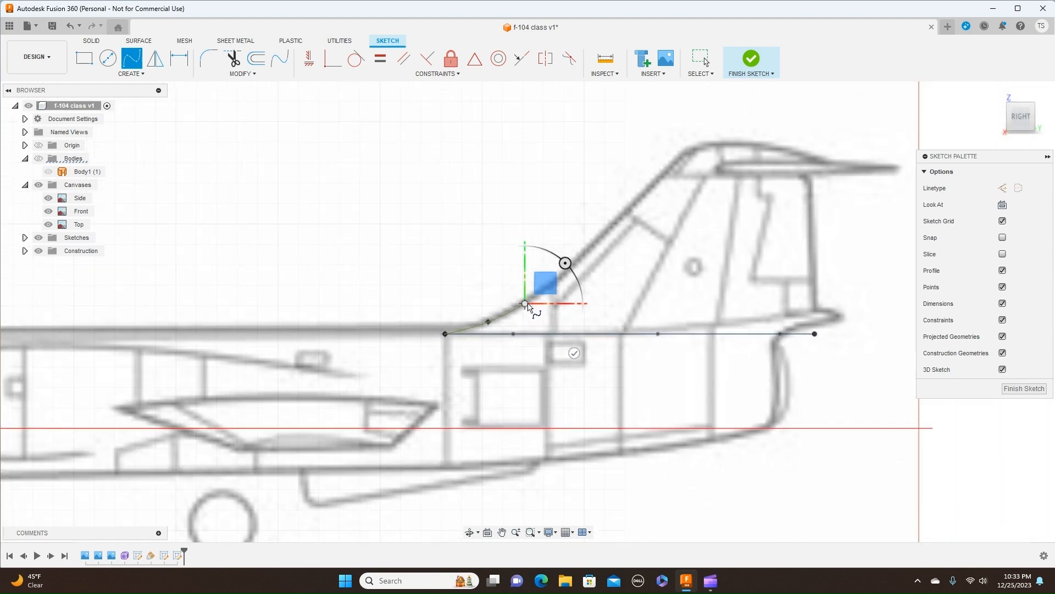
left_click(619, 222)
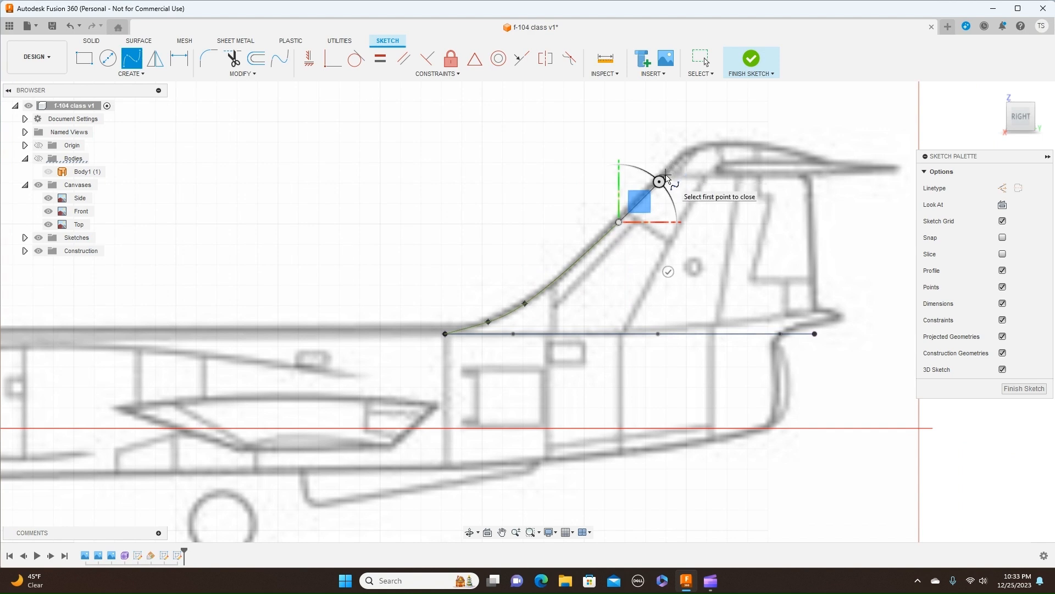
left_click(665, 175)
right_click(666, 175)
left_click(705, 174)
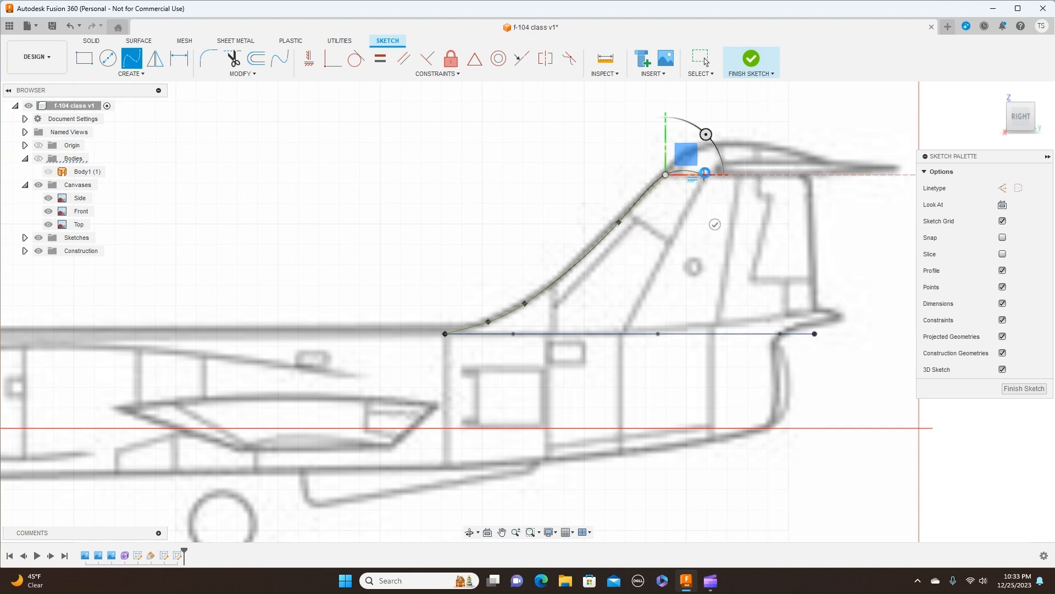
key("Escape")
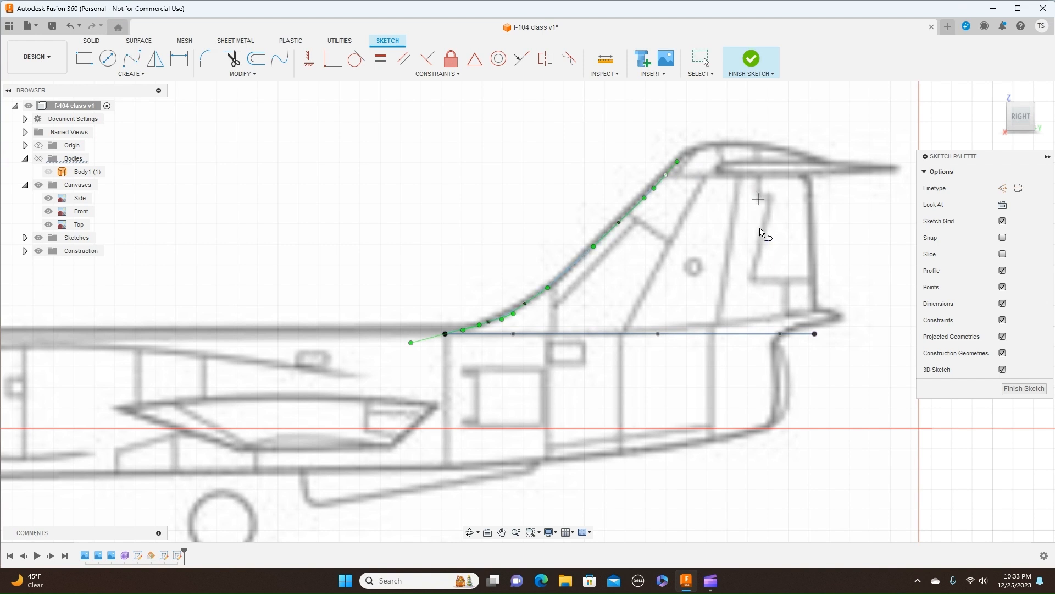
Draw a line about 195 mm long up the fin's trailing edge from the base's rear endpoint and finish the sketch.
left_click(814, 334)
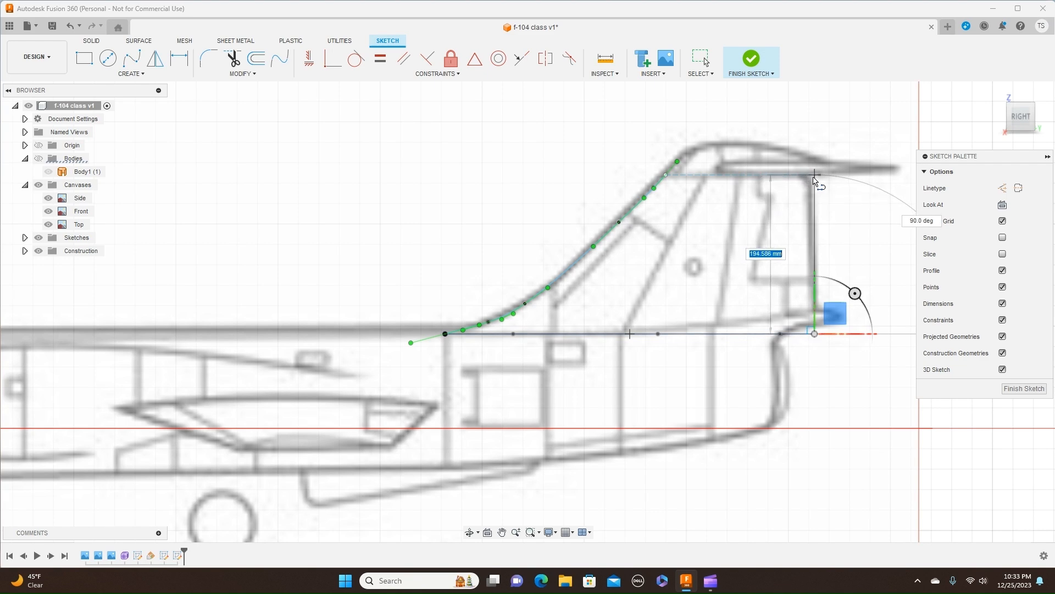
left_click(811, 175)
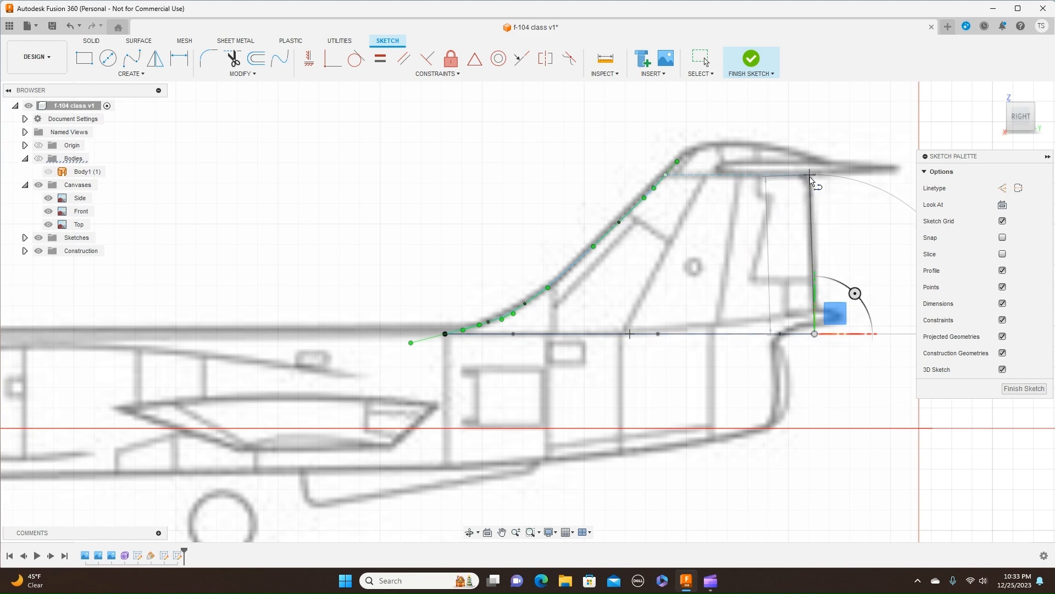
right_click(811, 176)
left_click(853, 181)
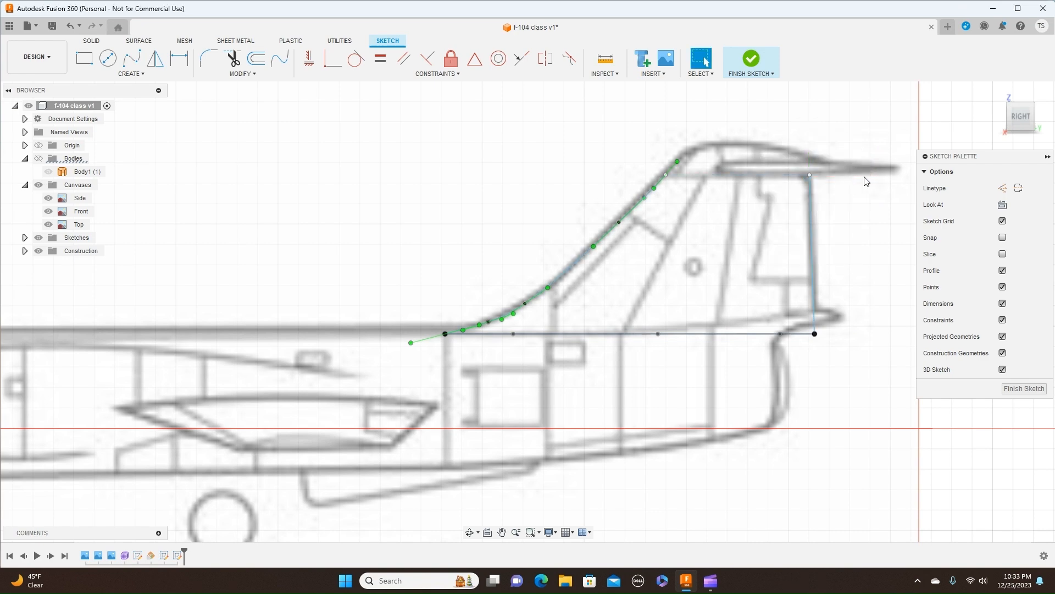
left_click(768, 77)
left_click(765, 87)
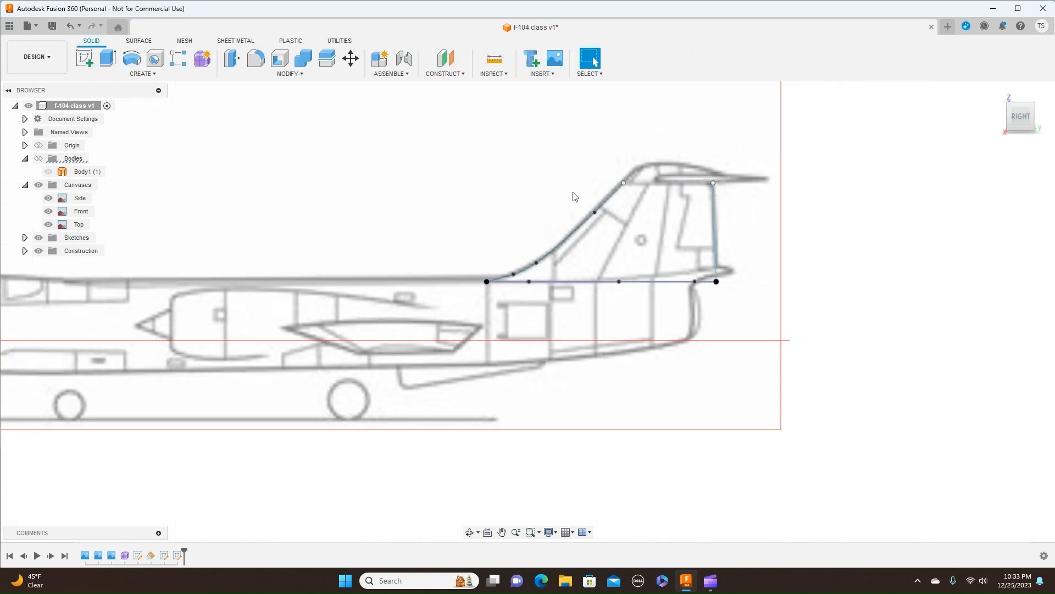
Hide all reference canvases and turn the view to an oblique angle showing the fin's base profile and edge curves.
left_click_drag(1021, 110, 883, 290)
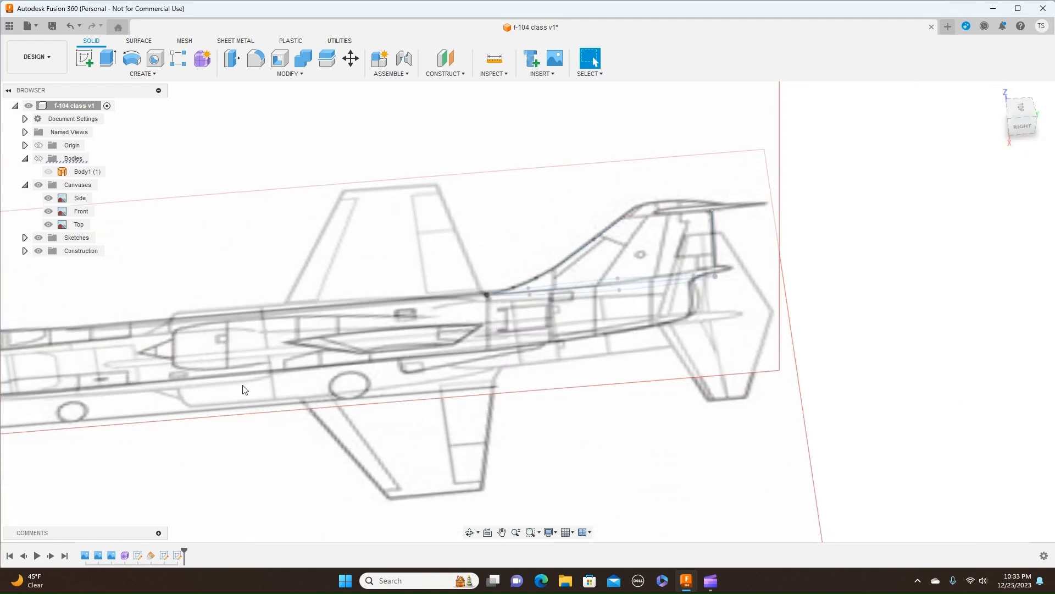
left_click(37, 186)
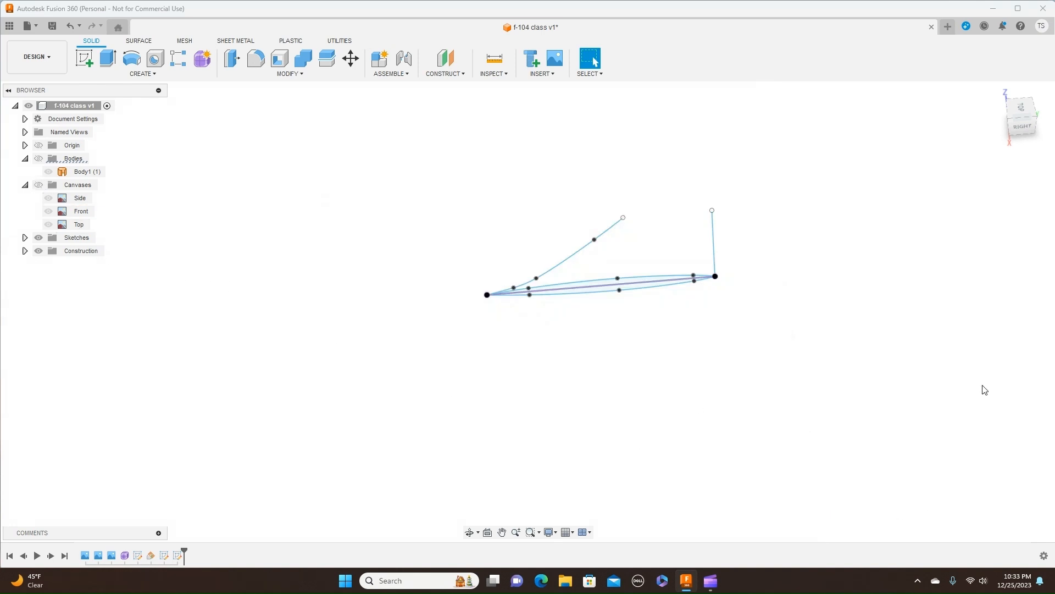
middle_click_drag(984, 389, 848, 356, "shift")
scroll(842, 360, "up", 3)
middle_click_drag(748, 358, 846, 366)
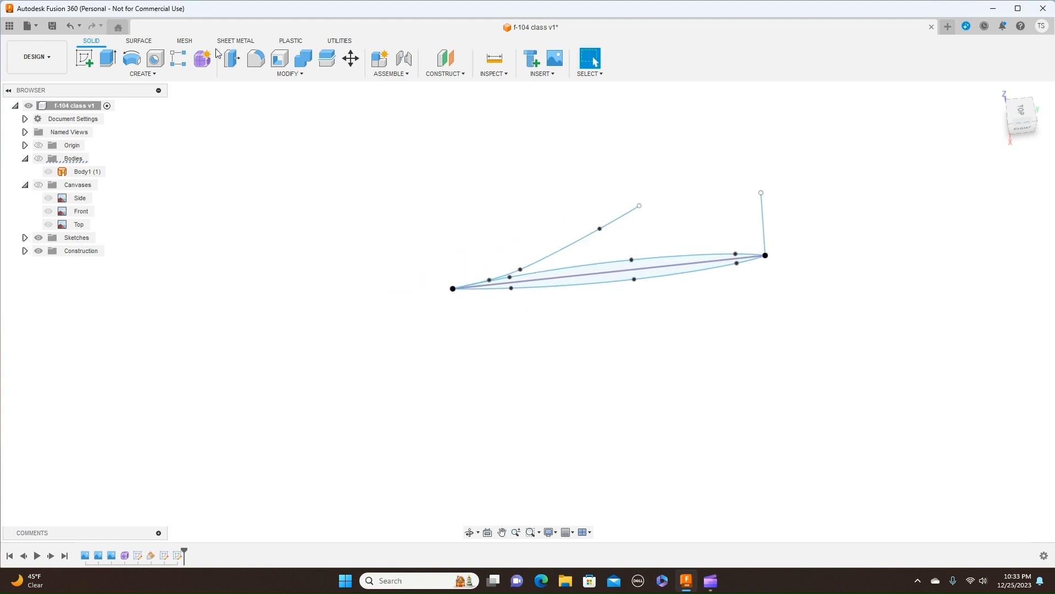
Sweep both halves of the fin's base profile as a new body, with the trailing-edge line as path and leading-edge spline as guide rail.
left_click(154, 74)
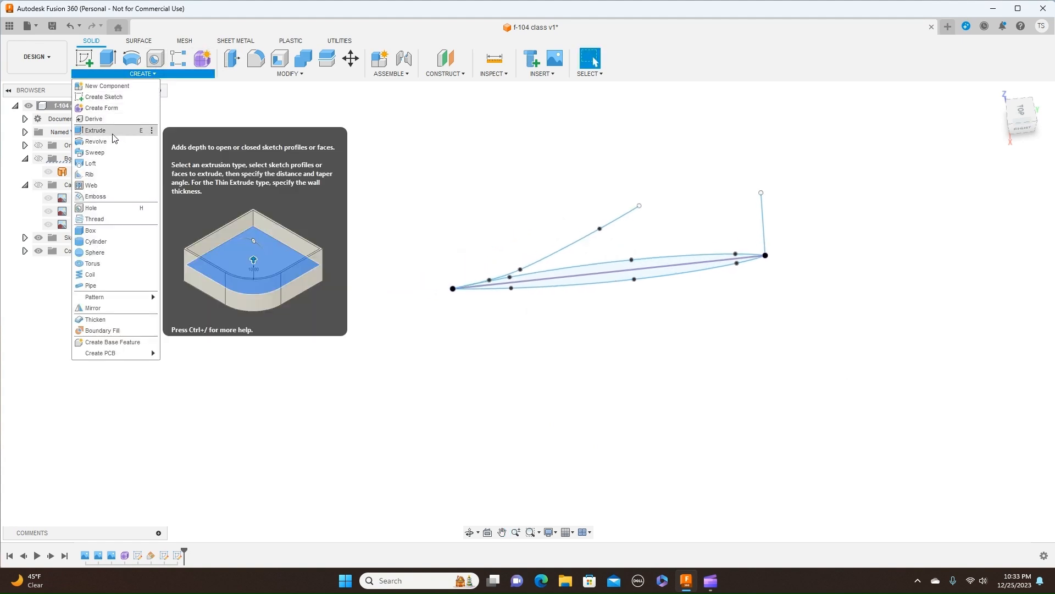
left_click(105, 152)
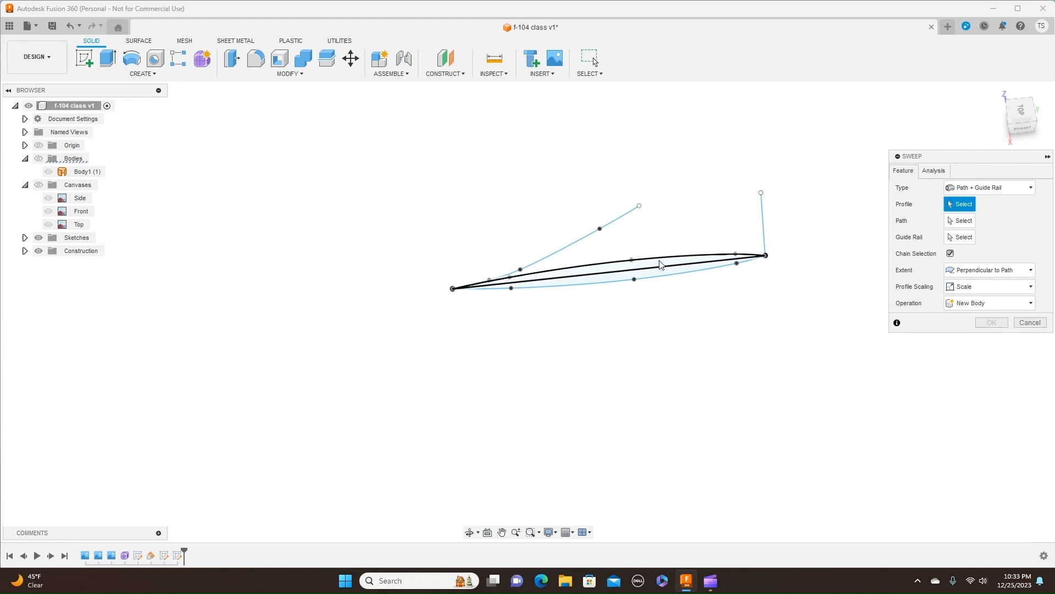
left_click(1026, 189)
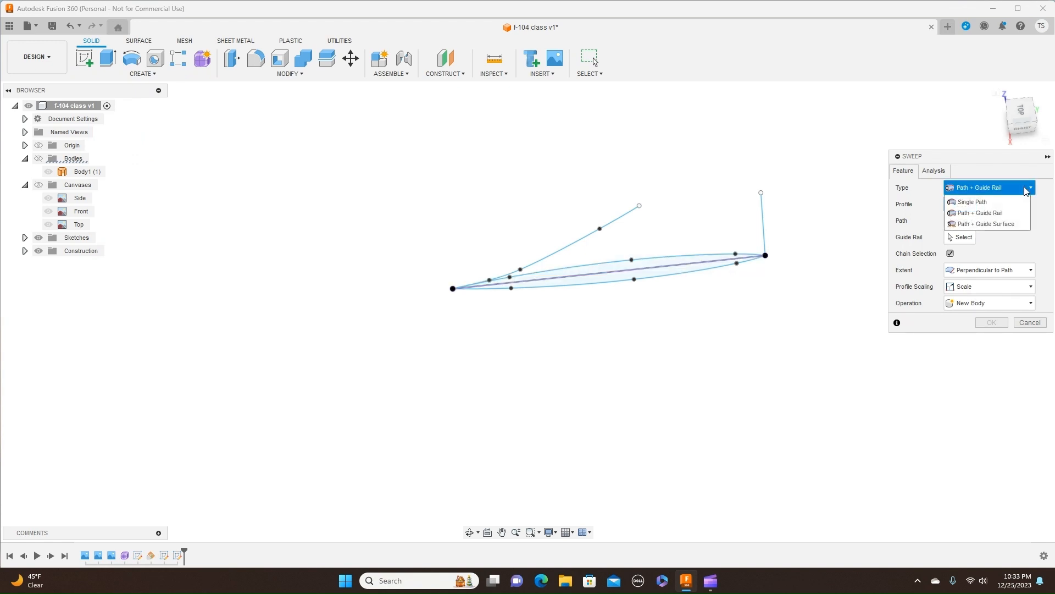
left_click(824, 228)
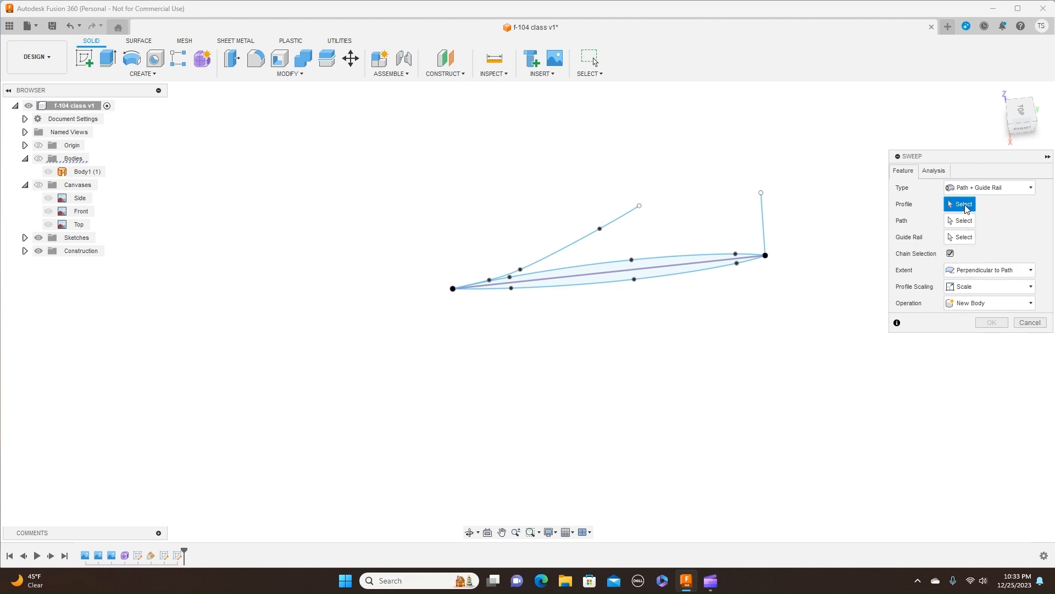
left_click(615, 276)
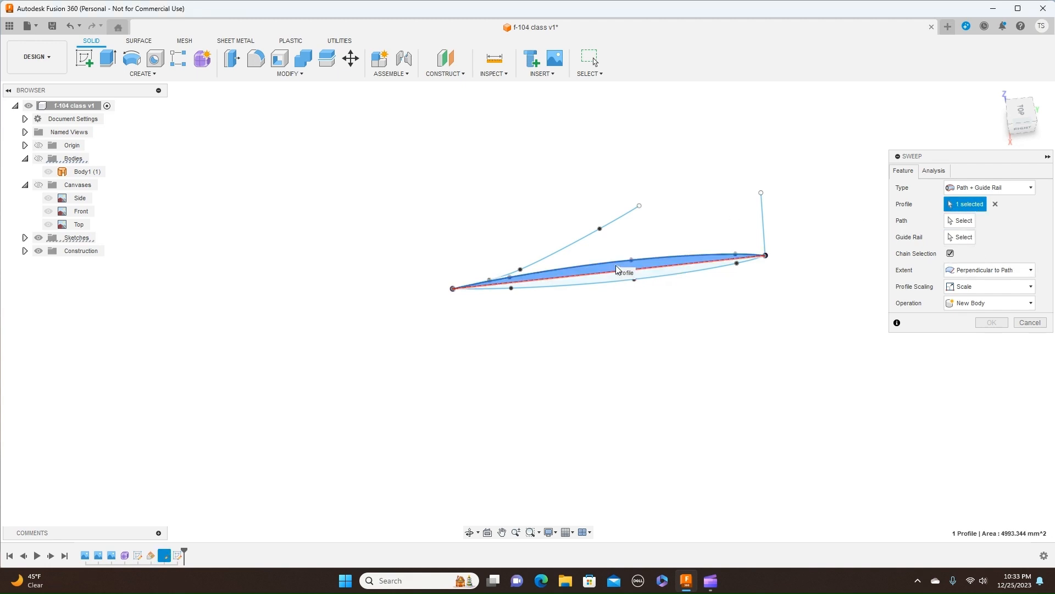
left_click(614, 278)
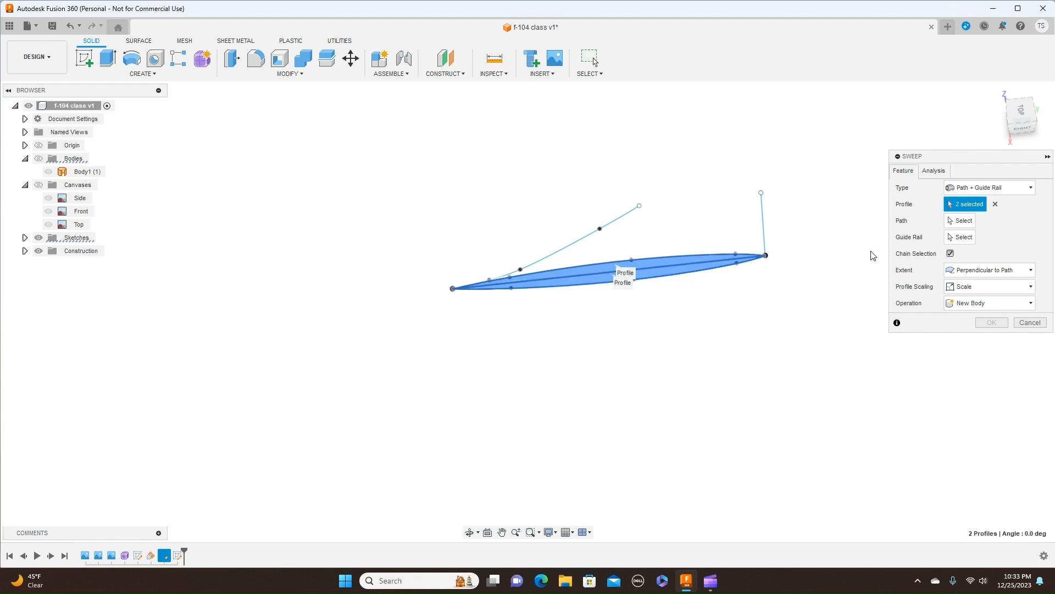
left_click(961, 221)
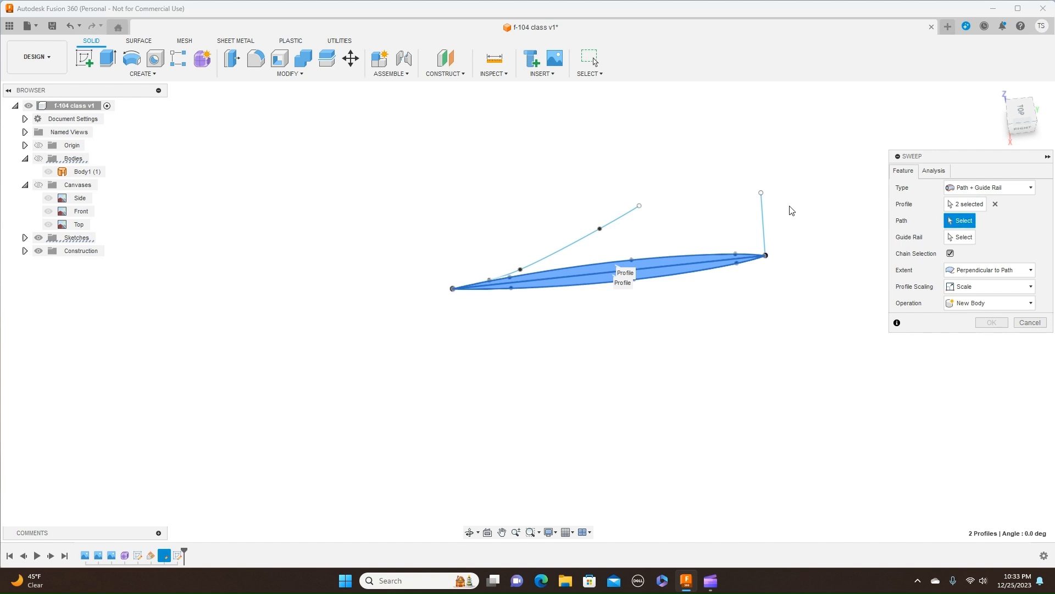
left_click(768, 221)
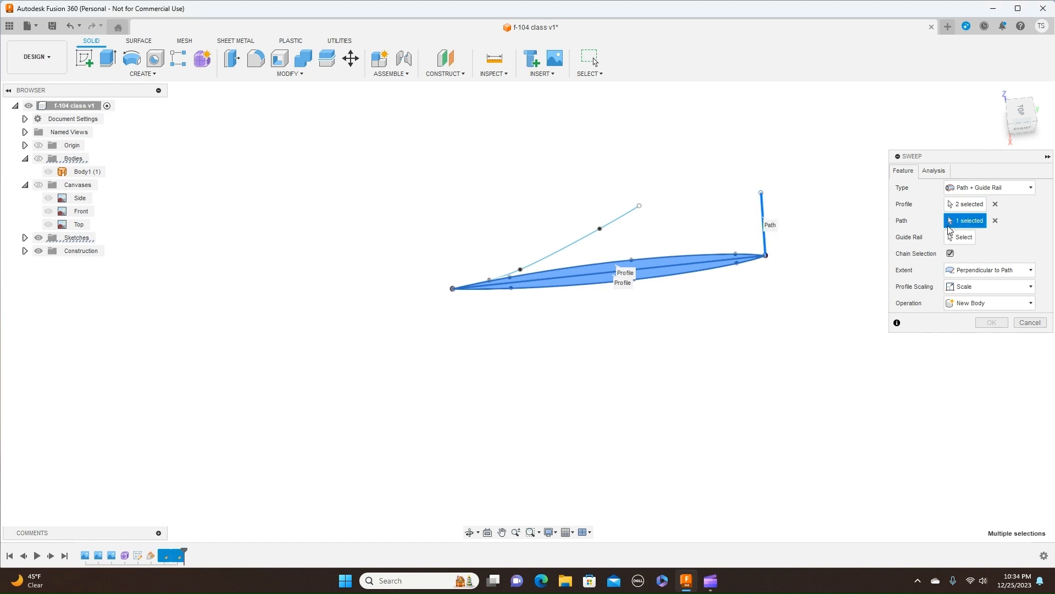
left_click(961, 237)
left_click(579, 235)
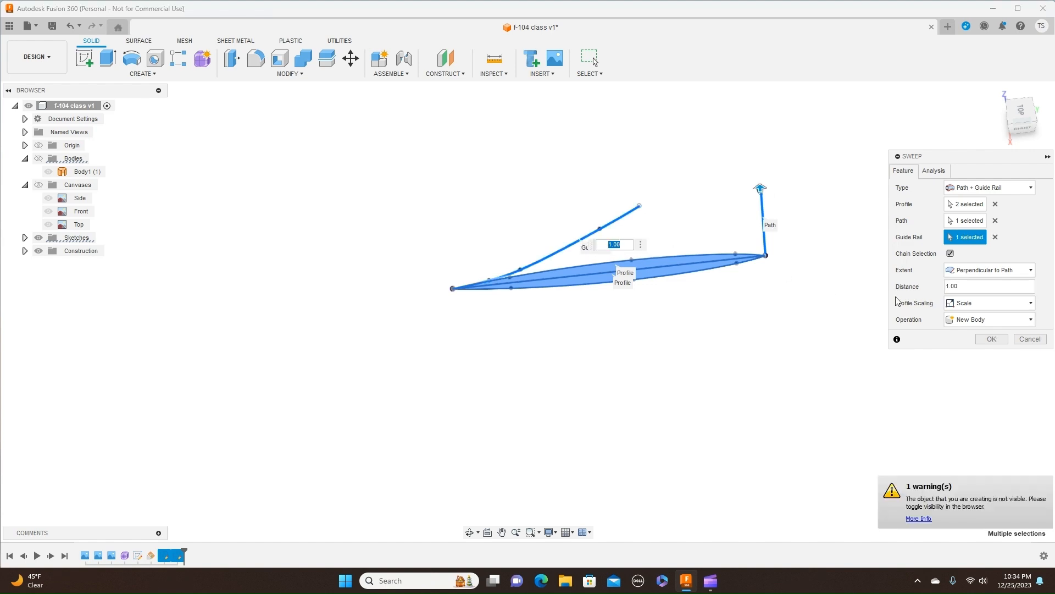
left_click(993, 339)
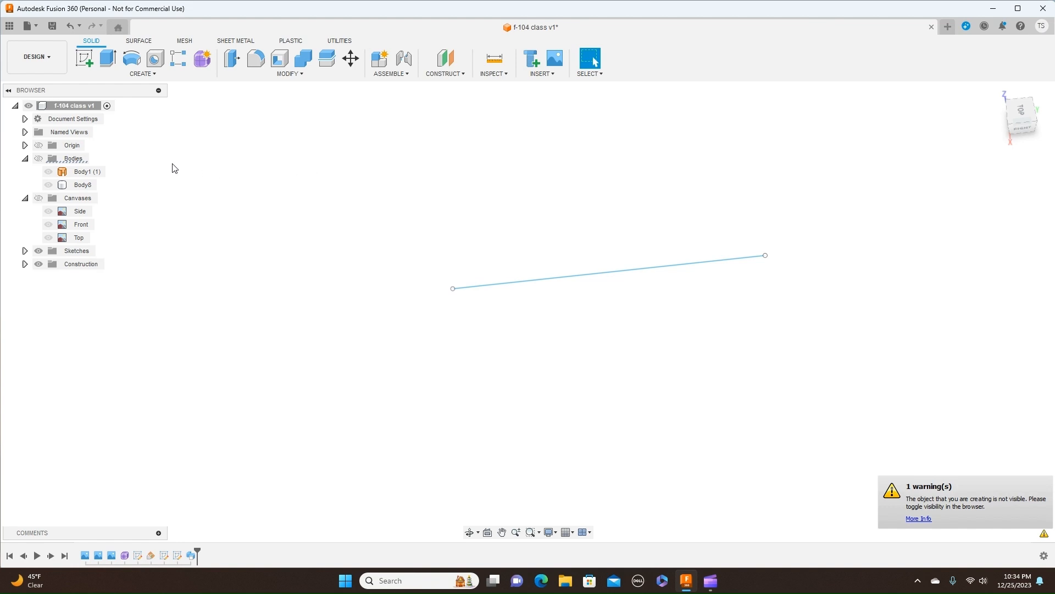
Show all bodies and turn the view to the rear right side of the fuselage and swept fin.
left_click(38, 158)
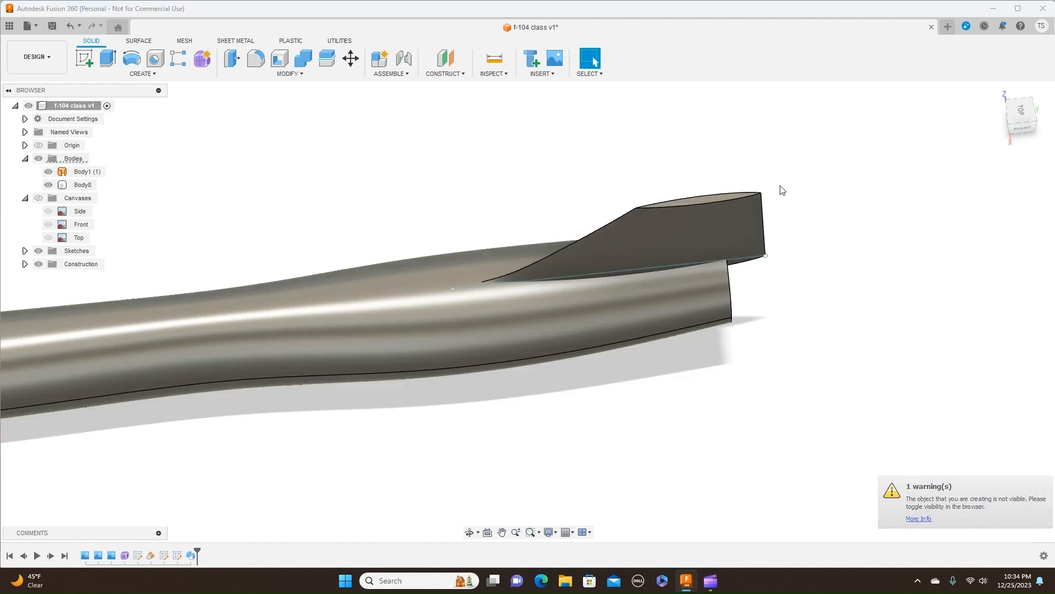
left_click(1020, 127)
mouse_move(1020, 127)
left_mouse_down()
mouse_move(1019, 192)
mouse_move(1004, 145)
mouse_move(1024, 127)
left_mouse_up()
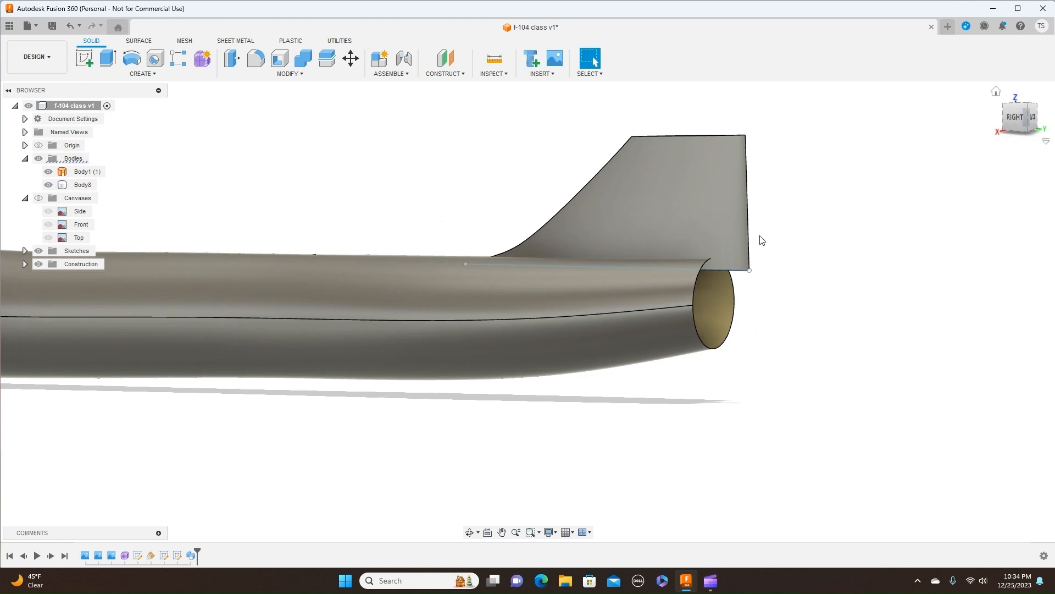
Reopen the fin's sweep feature to review its profile, path and guide rail selections, keeping its settings.
right_click(189, 558)
left_click(219, 454)
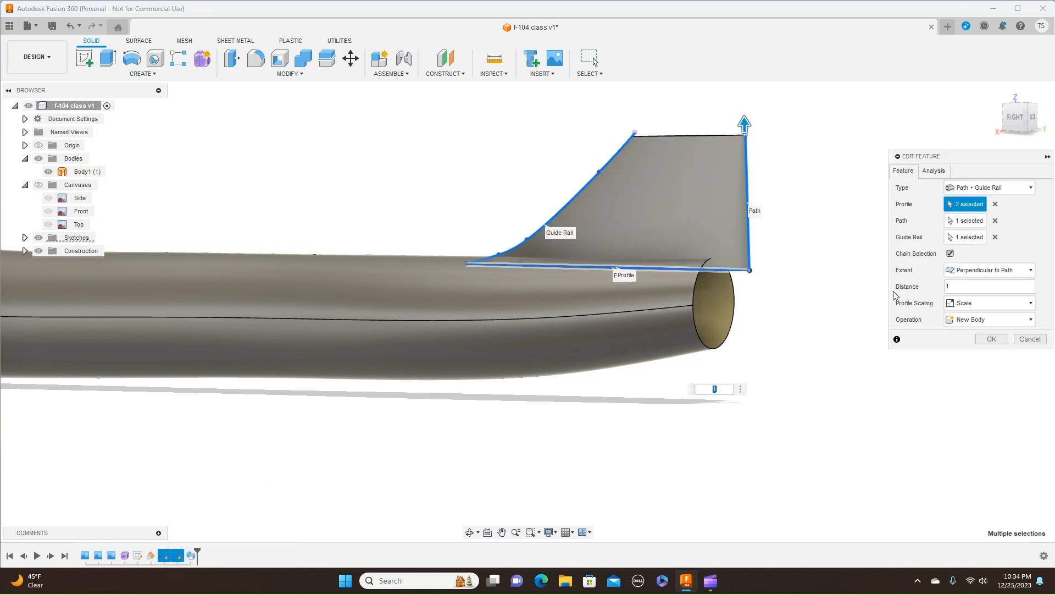
left_click_drag(1015, 110, 1038, 146)
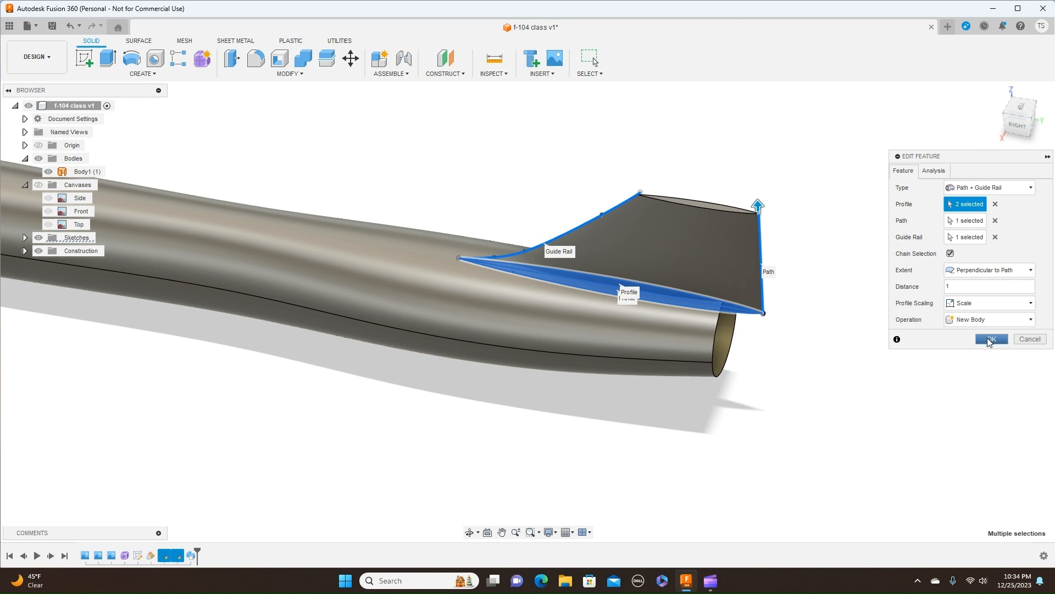
left_click(990, 339)
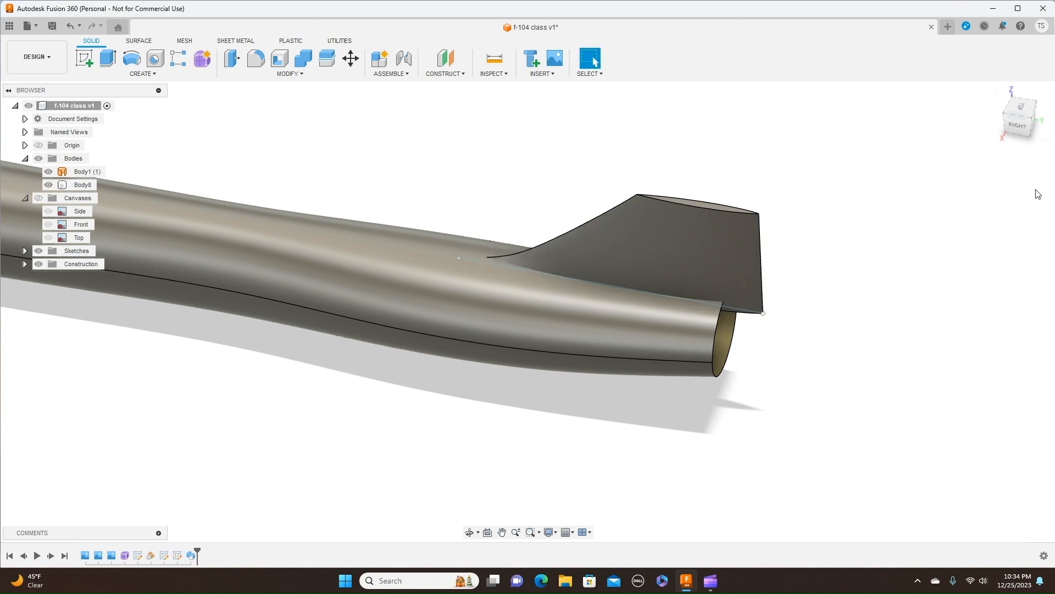
Show the reference canvases and compare the fuselage and fin with the side canvas.
left_click(1018, 125)
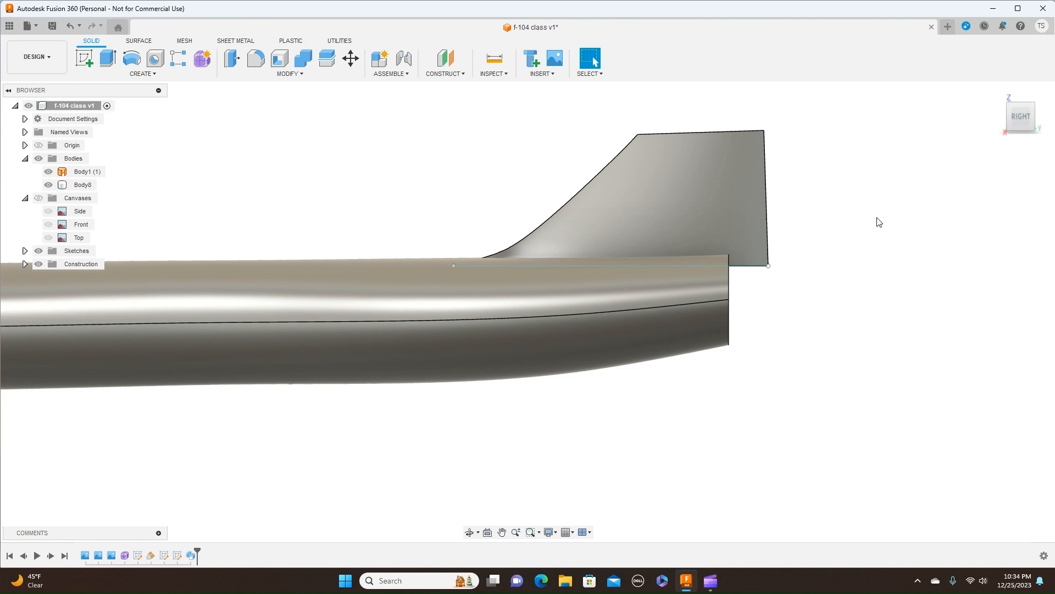
scroll(878, 222, "down", 4)
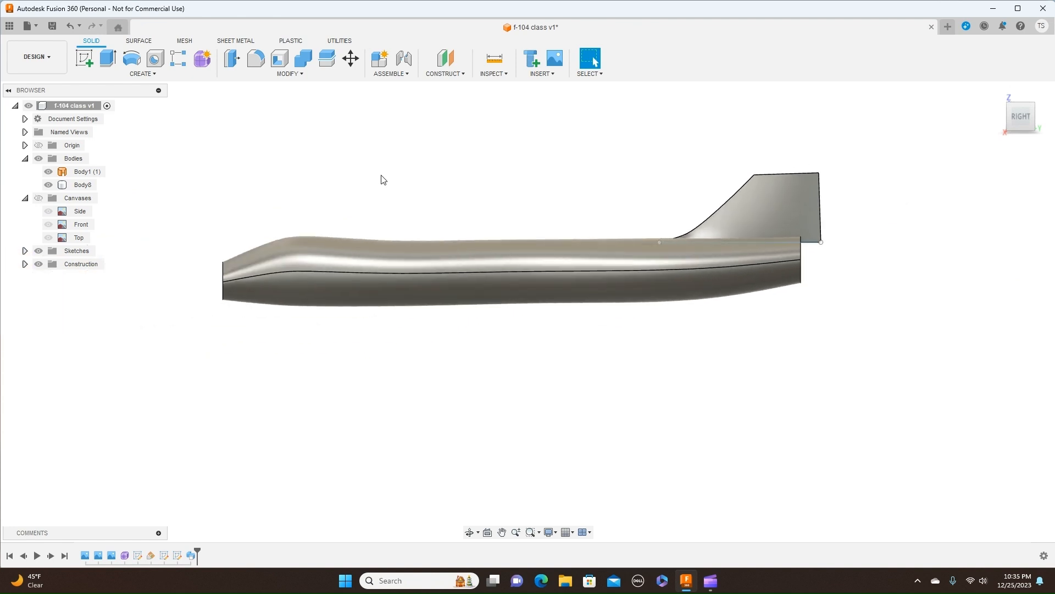
left_click(38, 198)
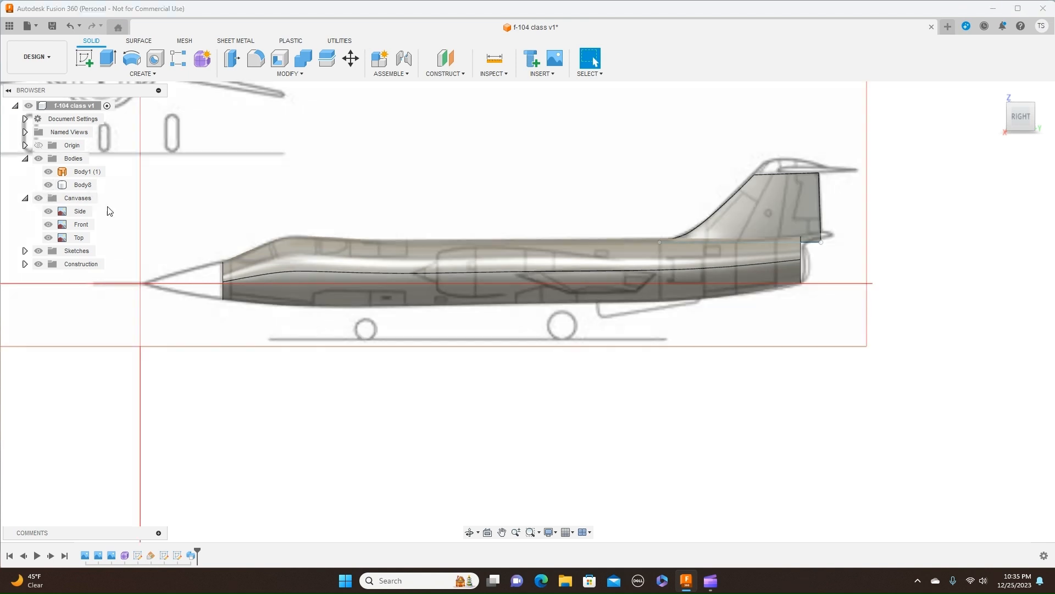
middle_click_drag(408, 197, 662, 199)
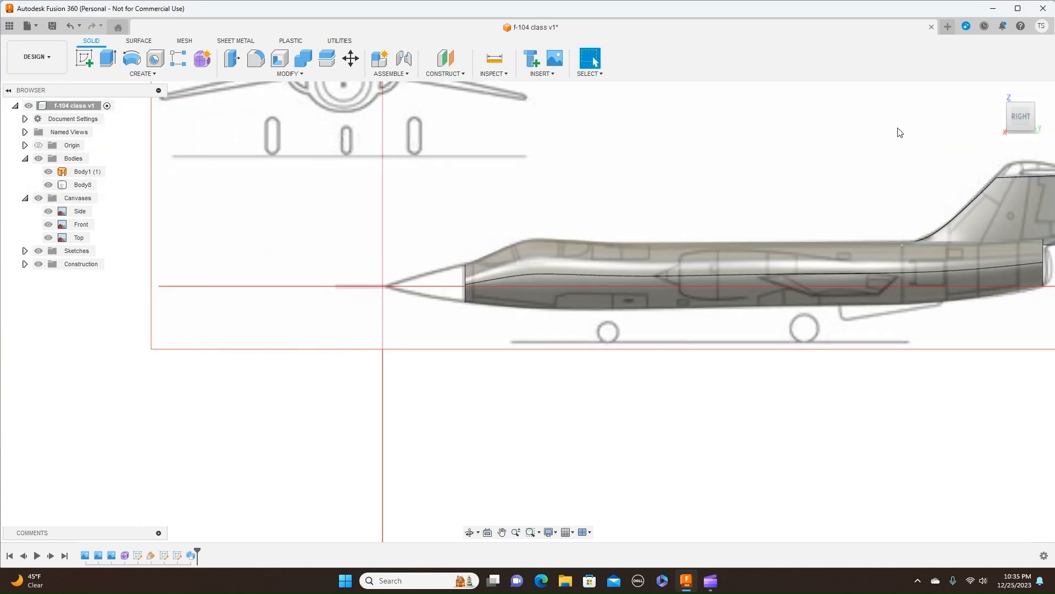
left_click_drag(1007, 118, 1022, 123)
Hide the fin body, all canvases and all sketches, leaving only the fuselage surface displayed.
left_click(930, 134)
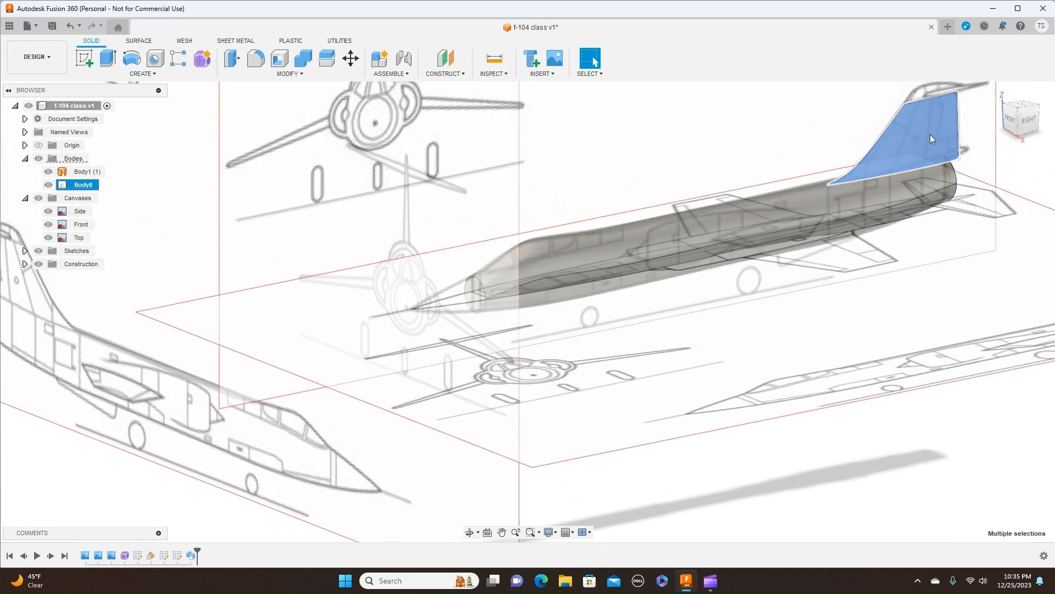
left_click(48, 185)
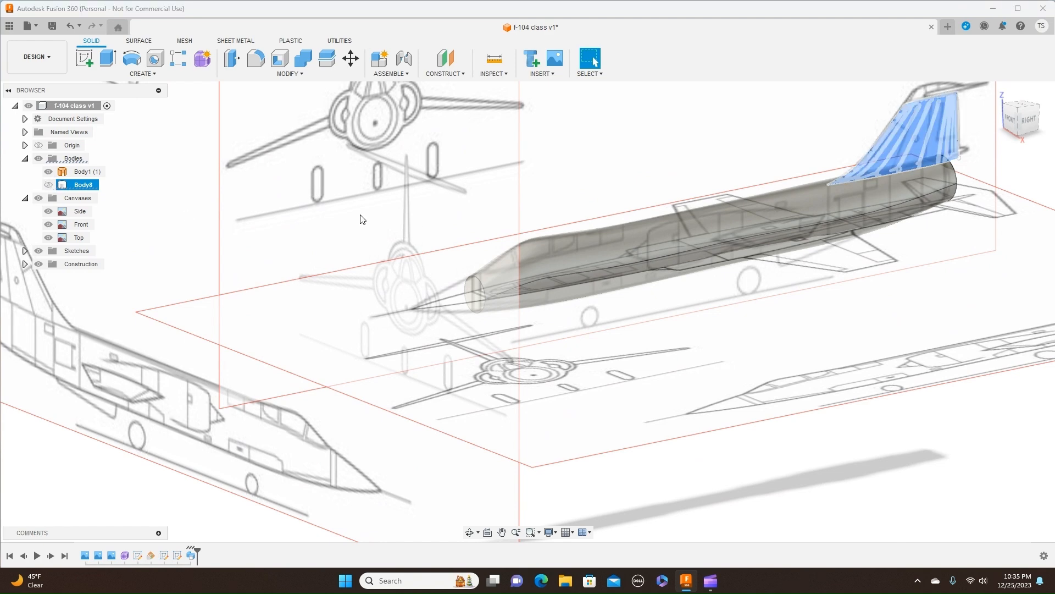
key("Escape")
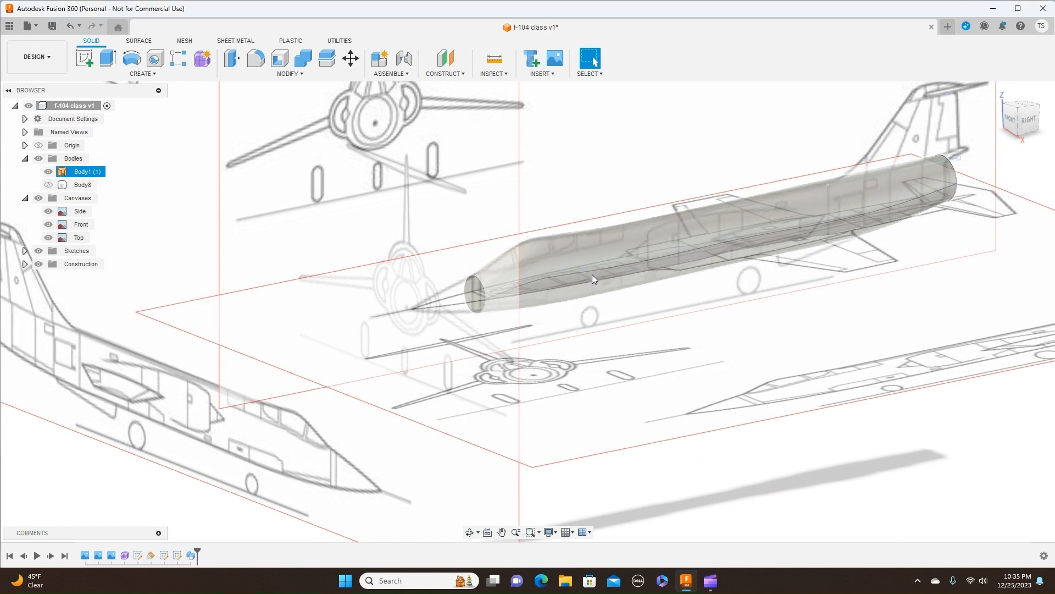
left_click(38, 198)
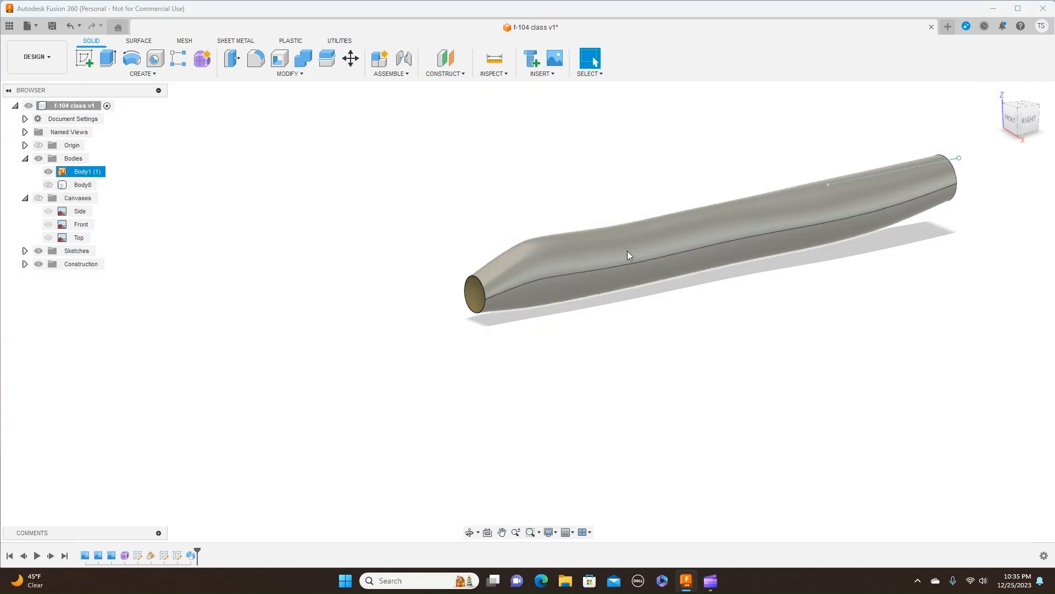
left_click(38, 251)
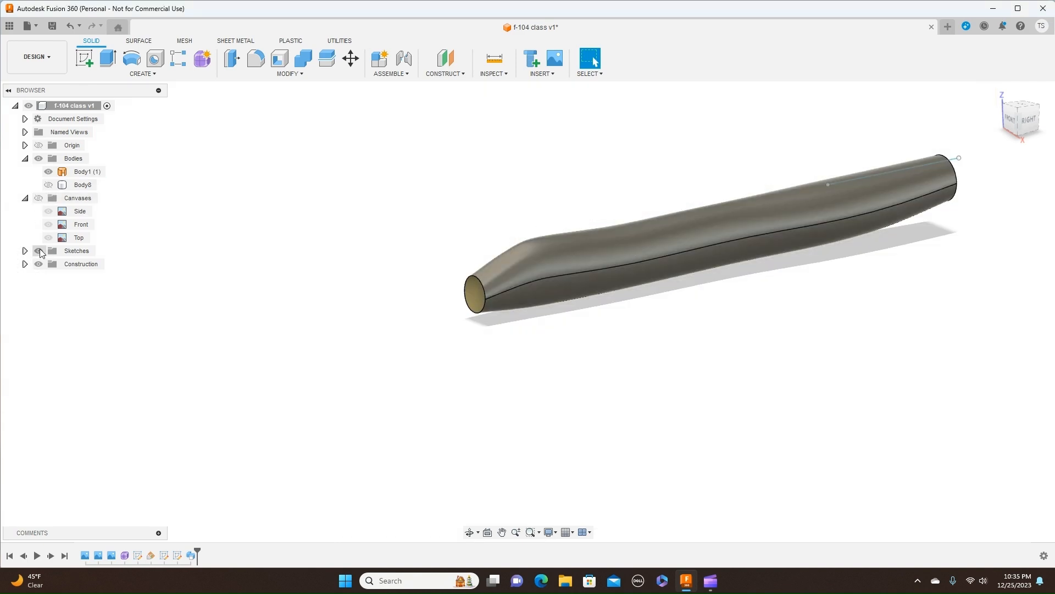
Close the fuselage's front opening with a surface Patch on its circular boundary edge, as a new body.
left_click(143, 43)
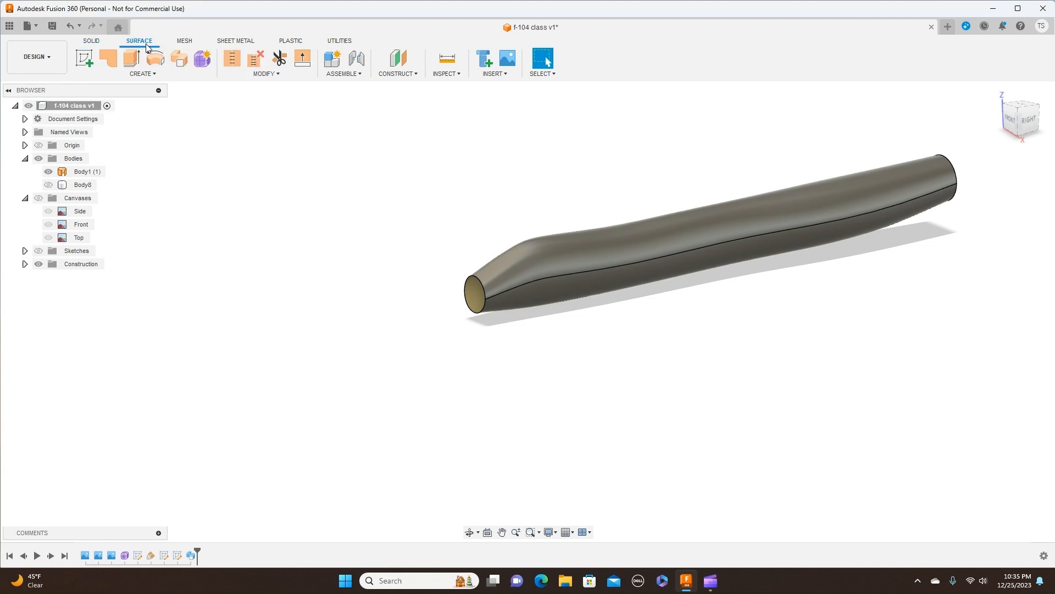
left_click(109, 58)
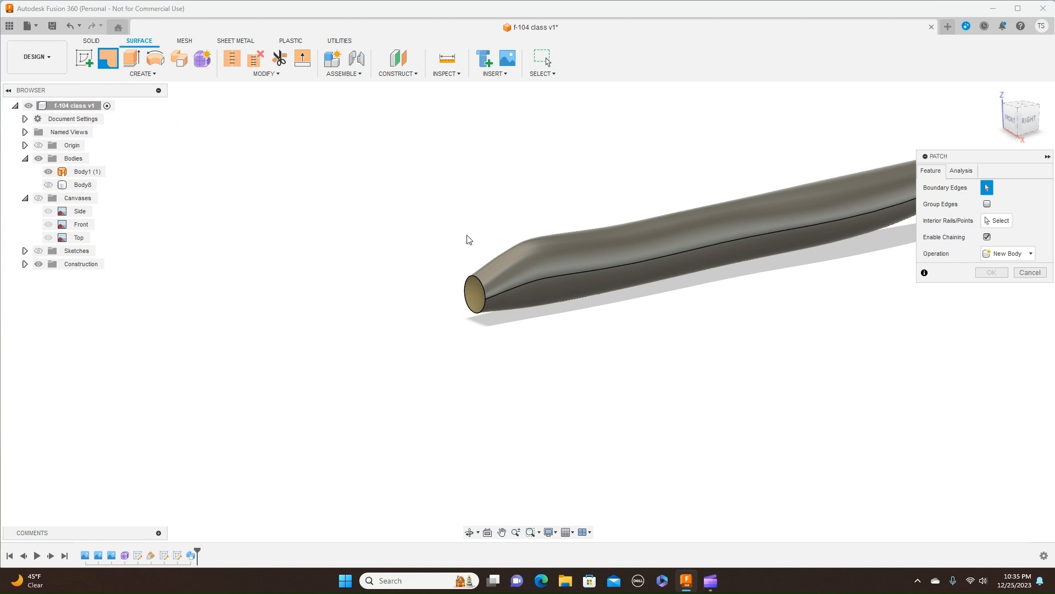
left_click(482, 286)
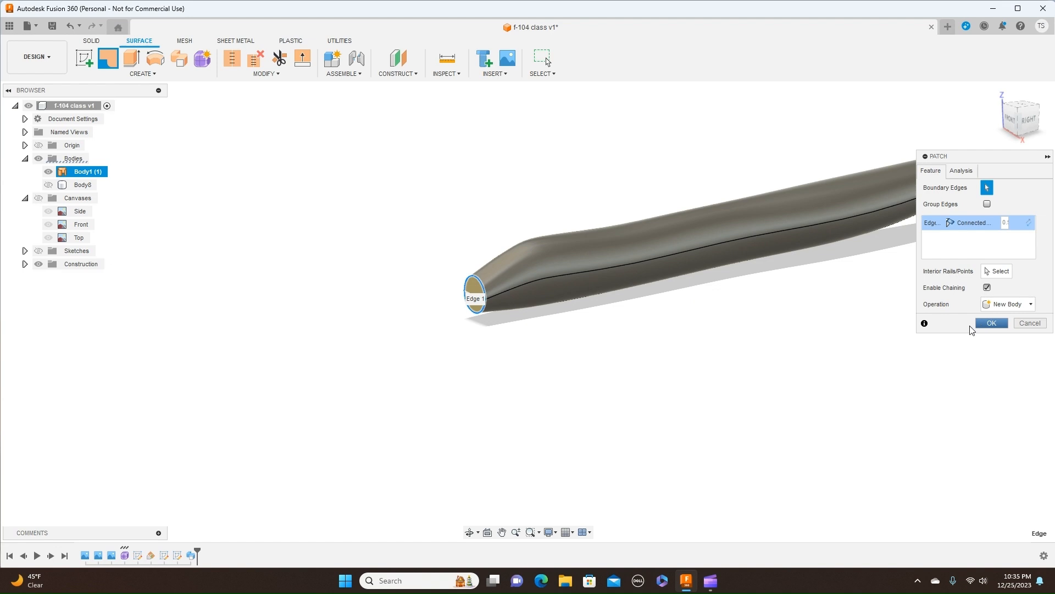
left_click(992, 323)
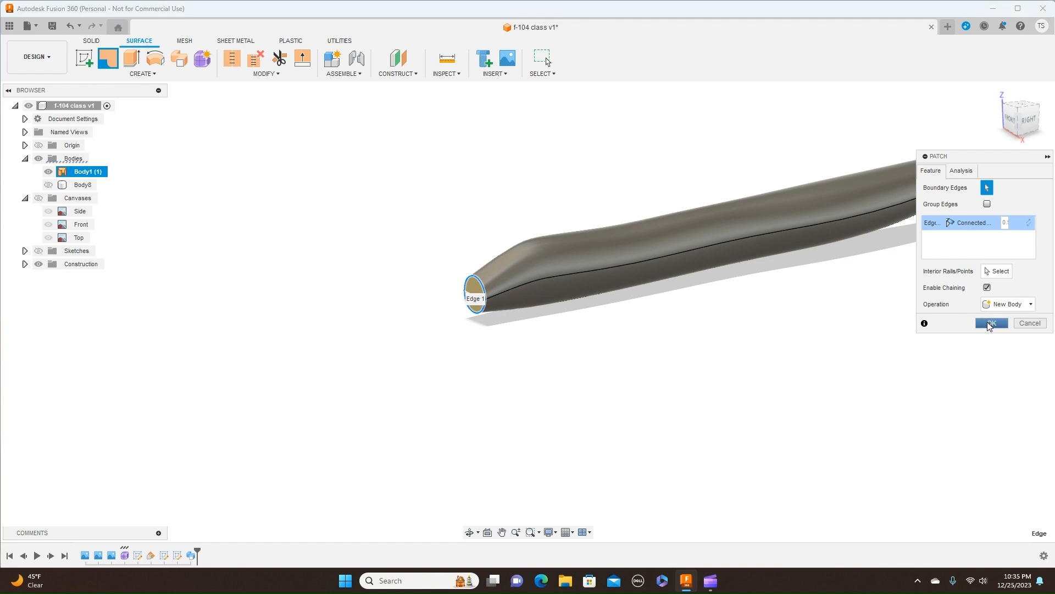
Close the fuselage's rear opening with a second surface Patch on its boundary edge.
left_click(1026, 126)
left_click_drag(1035, 120, 1006, 124)
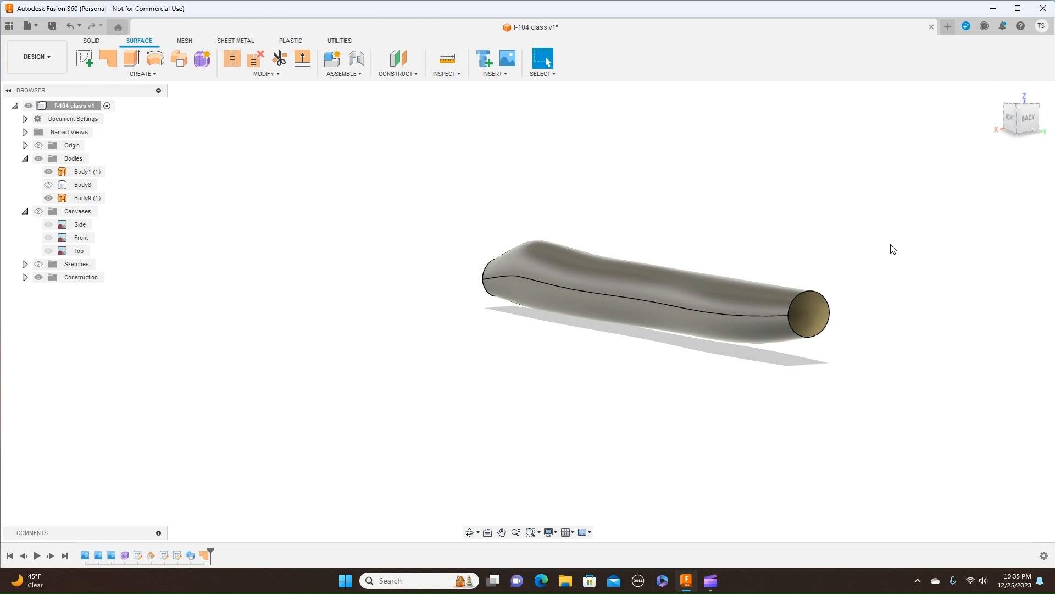
left_click(108, 62)
left_click(811, 297)
left_click(1004, 328)
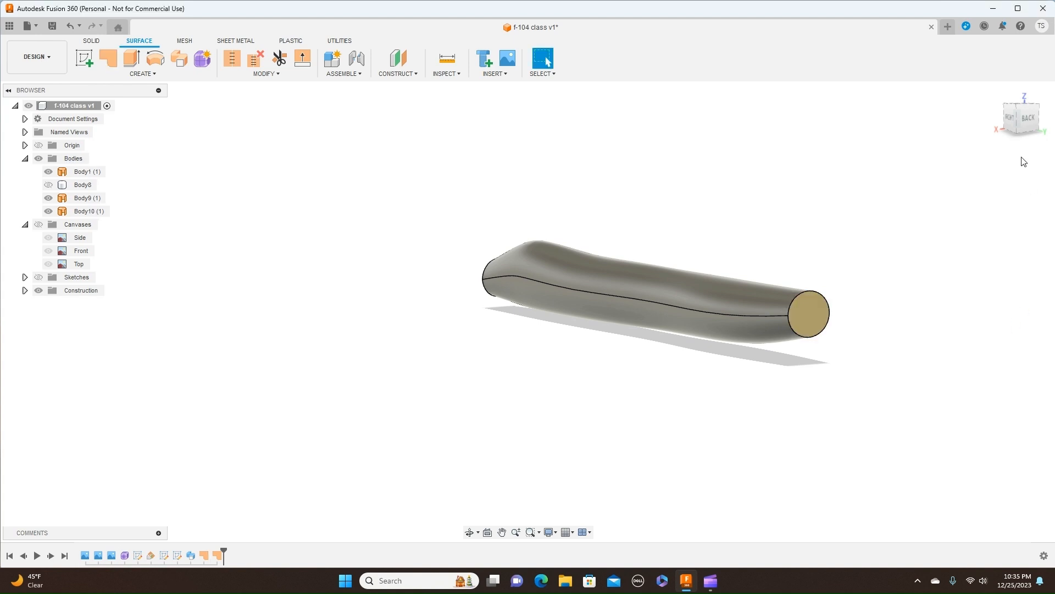
Stitch the fuselage surface and its front and rear end patches together into one new body.
left_click(234, 59)
left_click(804, 315)
left_click(692, 292)
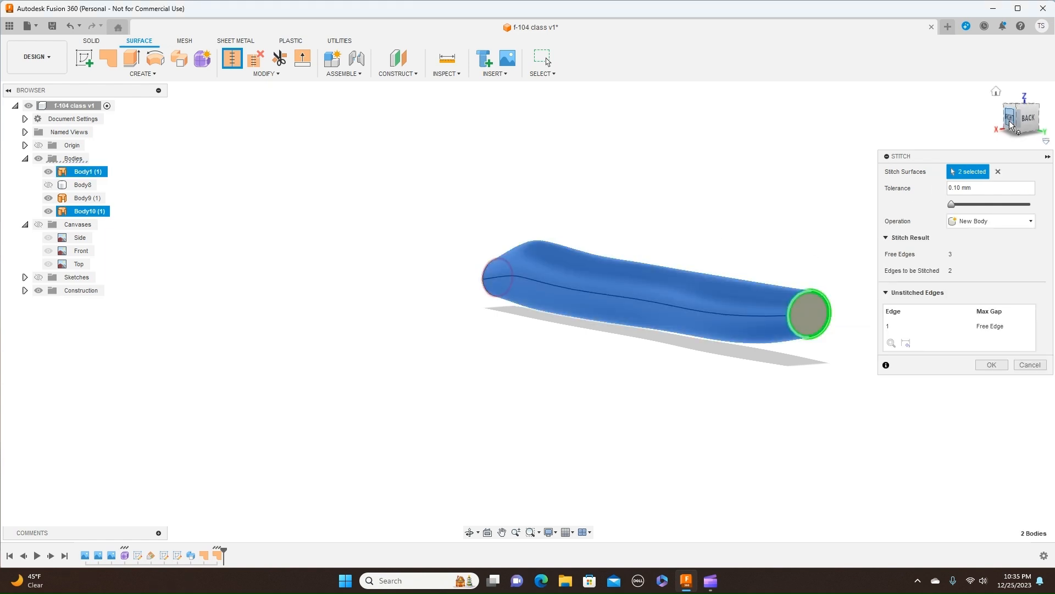
mouse_move(1012, 118)
left_mouse_down()
mouse_move(1043, 115)
mouse_move(555, 163)
left_mouse_up()
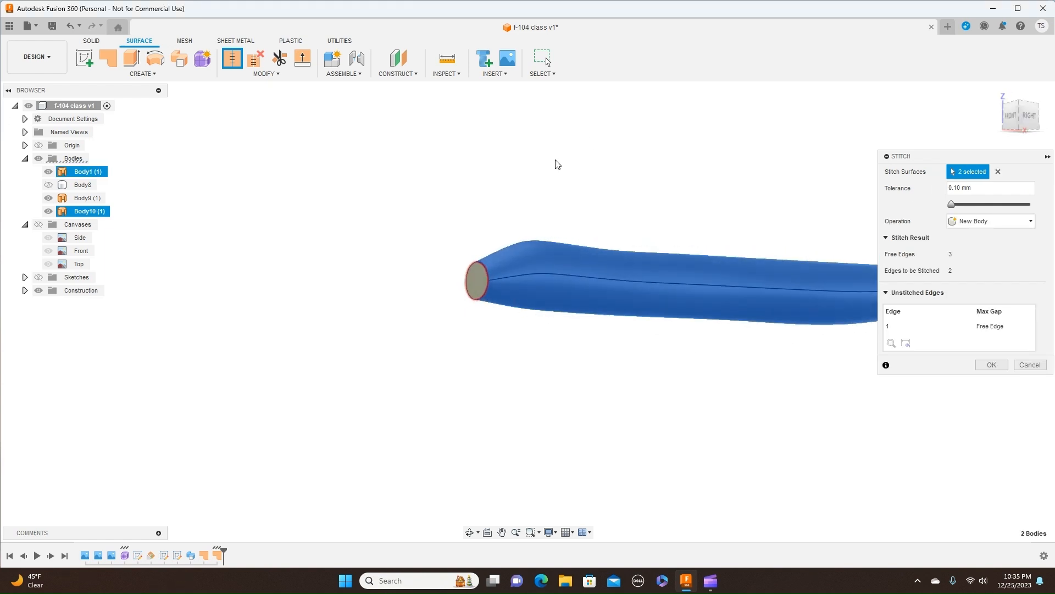
left_click(478, 283)
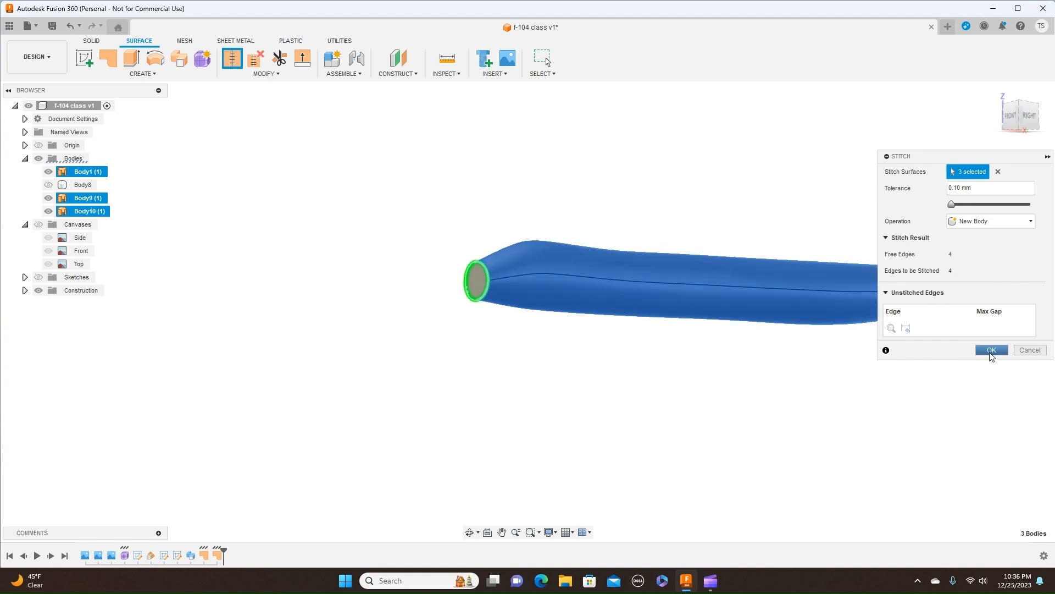
left_click(991, 350)
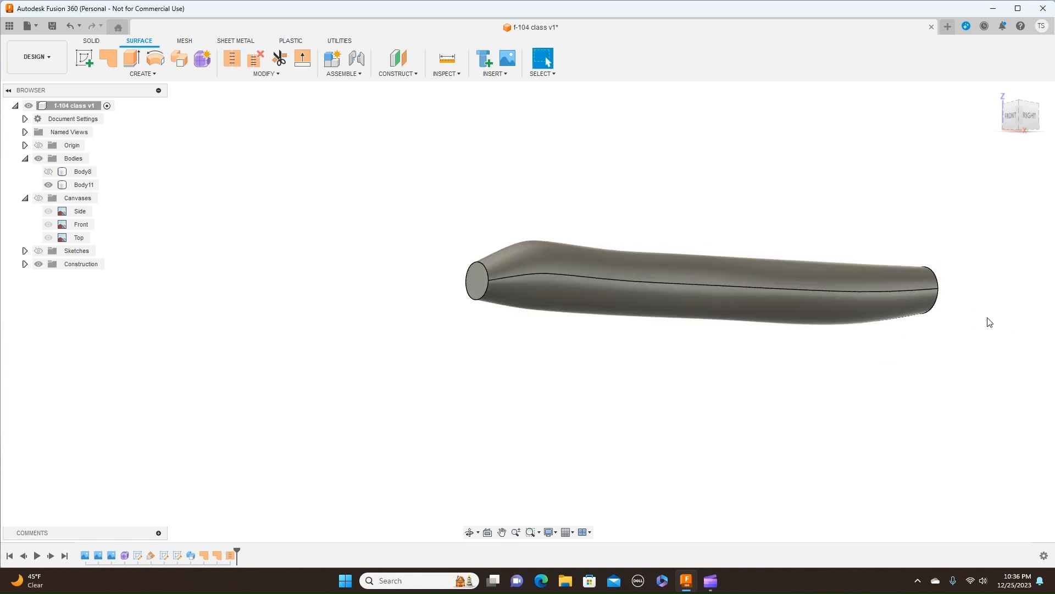
left_click(1028, 116)
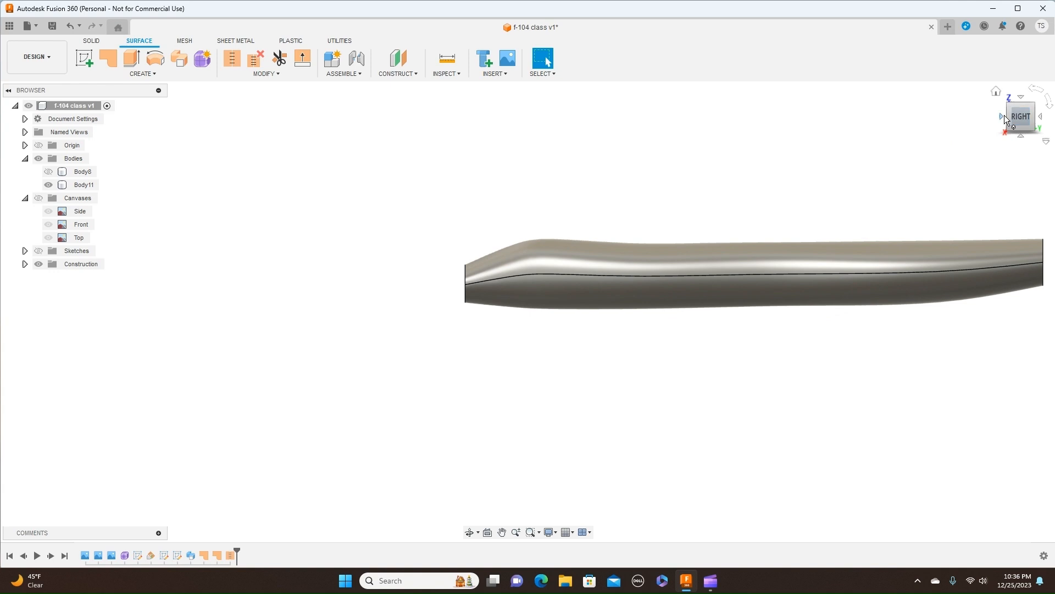
Split the stitched fuselage body lengthwise into two halves, using the origin YZ plane as the splitting tool.
left_click(1003, 117)
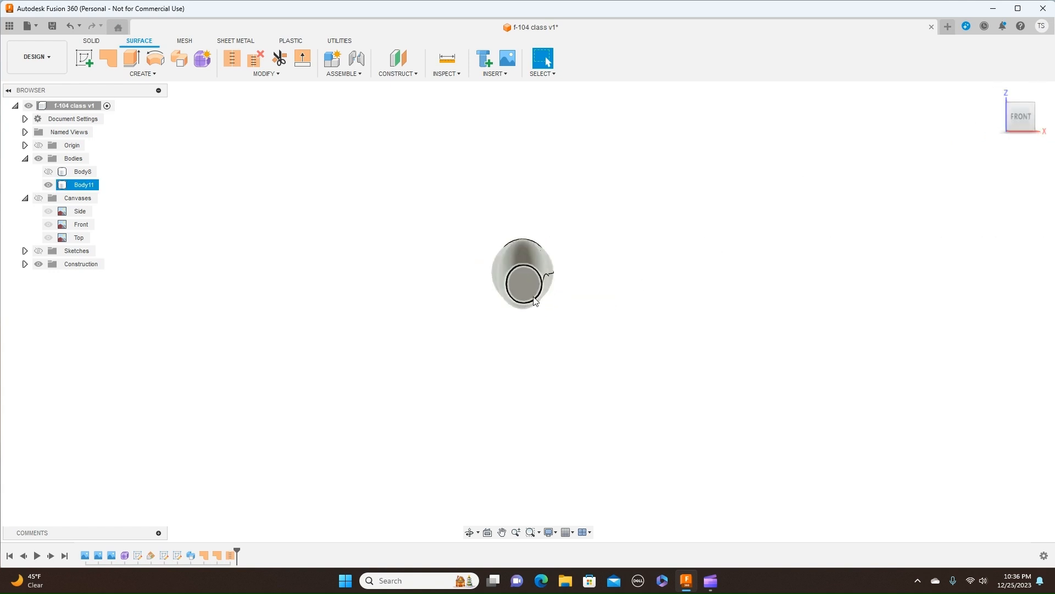
scroll(632, 328, "up", 4)
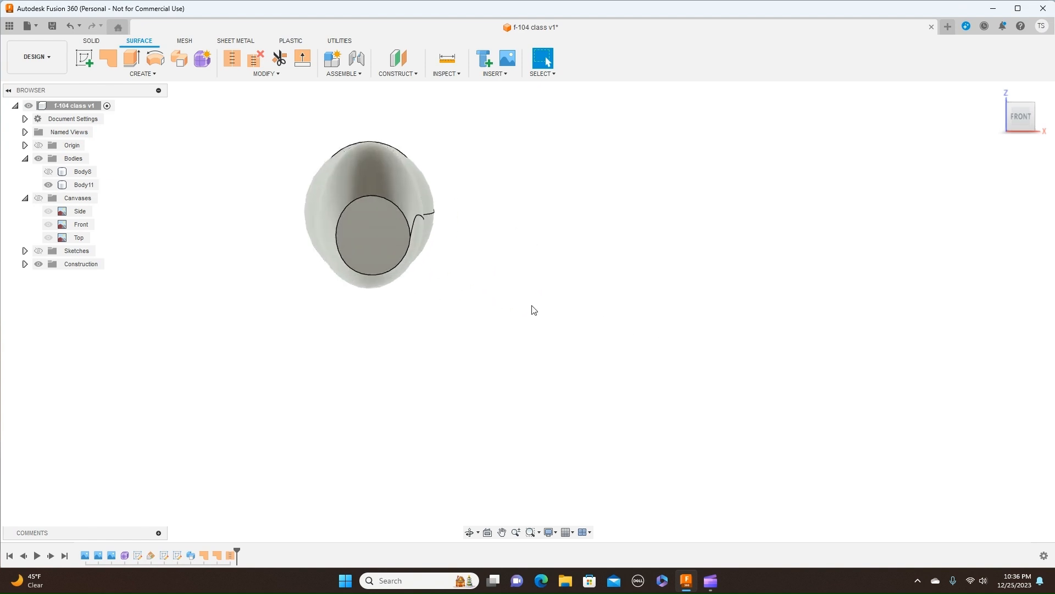
middle_click_drag(530, 308, 682, 311)
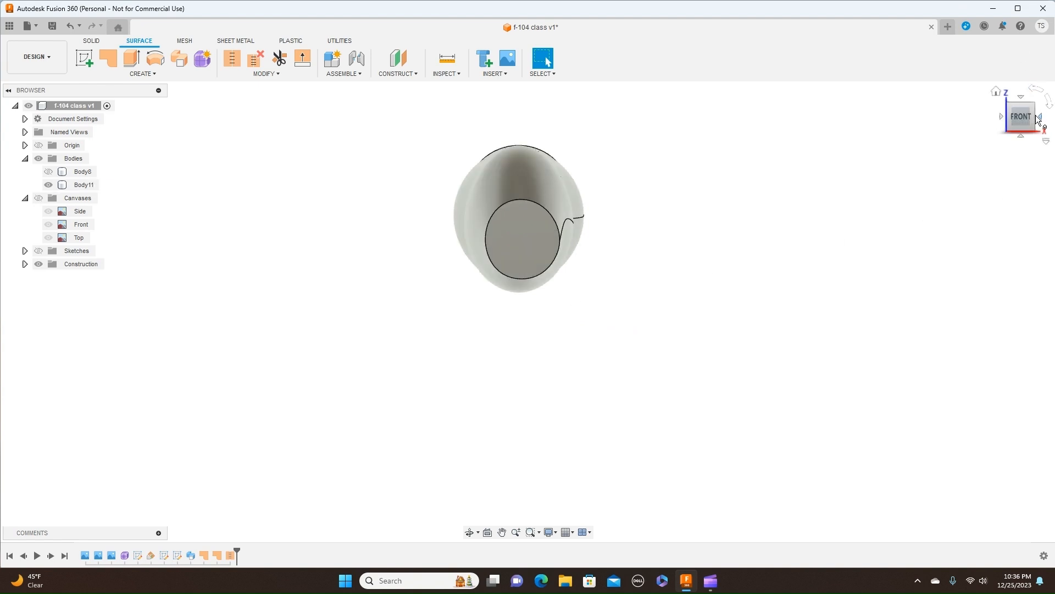
left_click_drag(1028, 117, 939, 122)
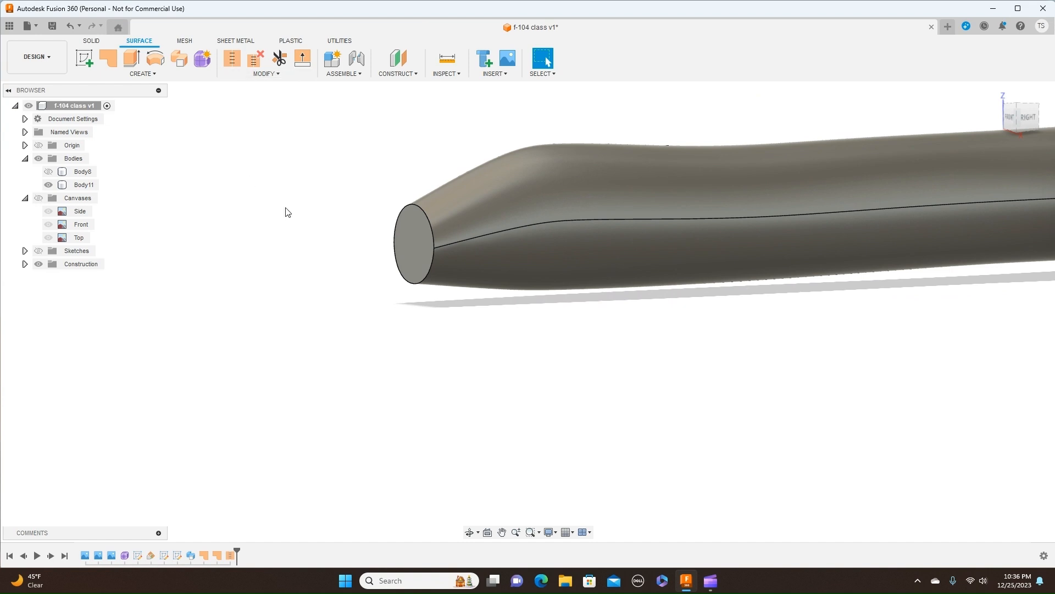
left_click(91, 41)
middle_click_drag(876, 122, 637, 182)
scroll(658, 183, "down", 3)
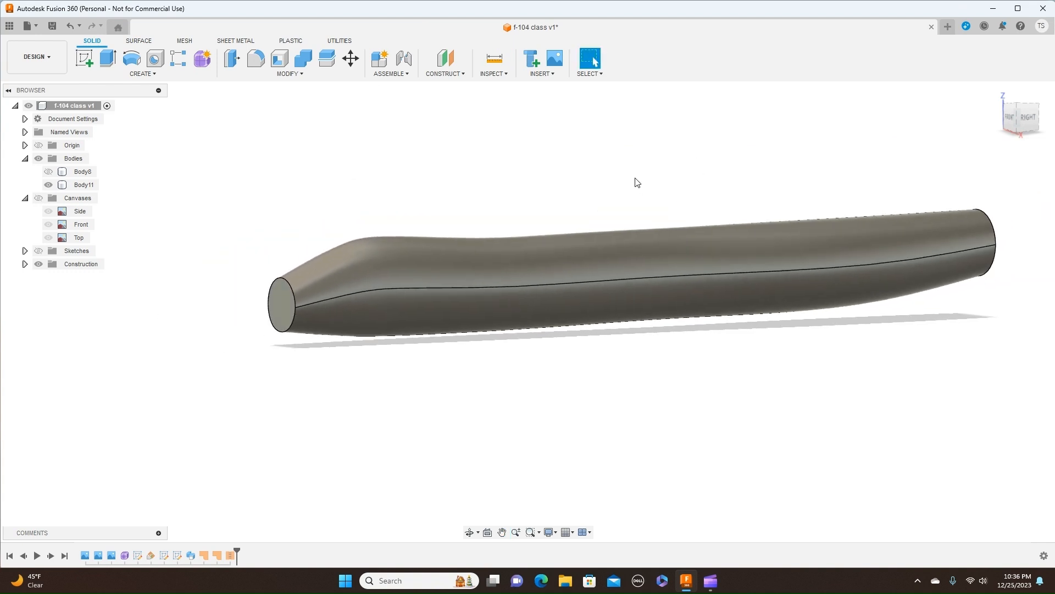
left_click(306, 76)
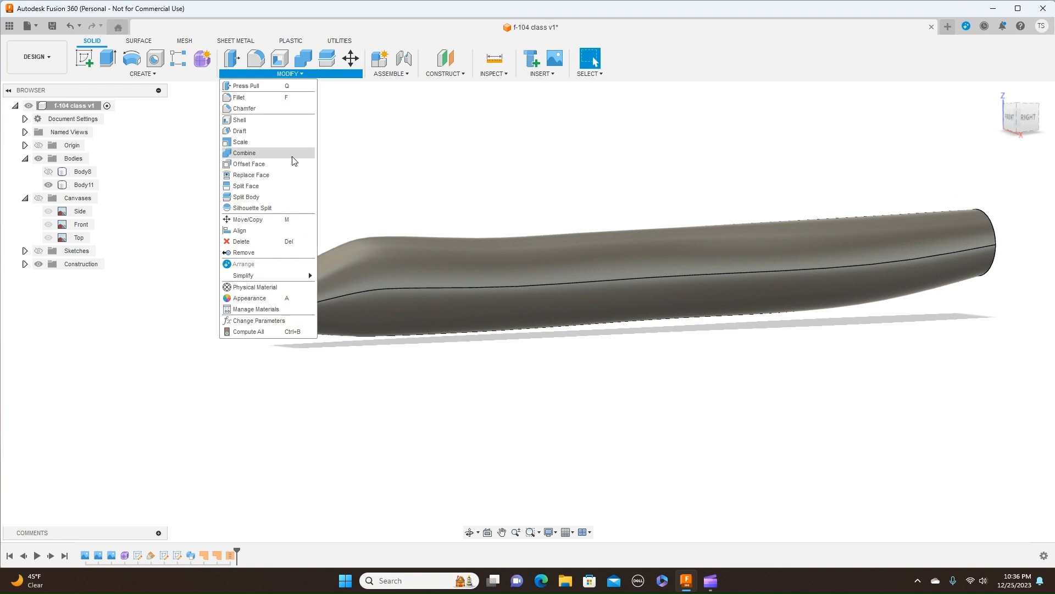
left_click(268, 197)
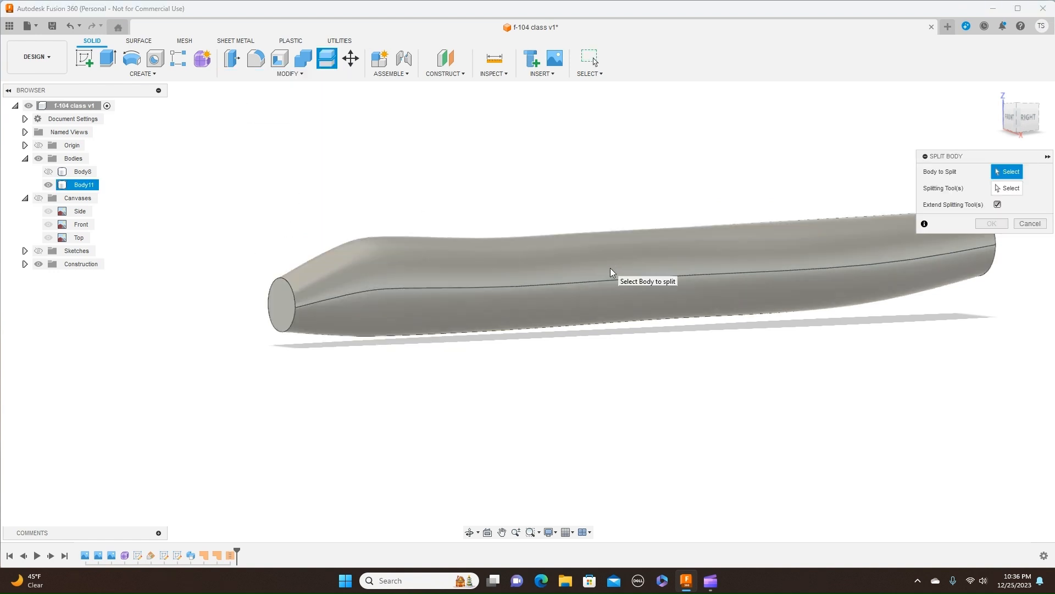
left_click(611, 272)
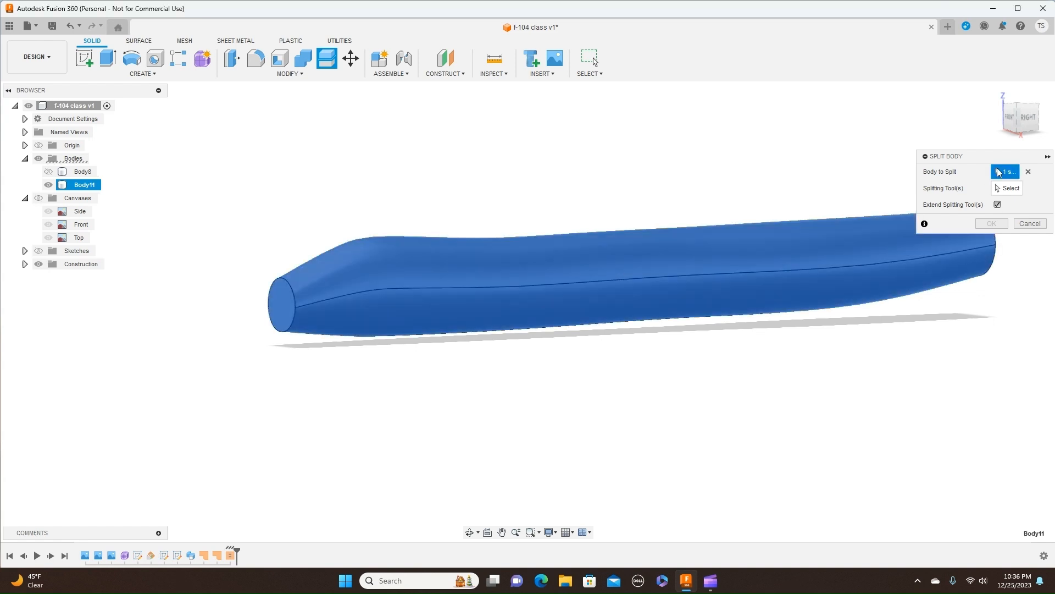
left_click(1031, 125)
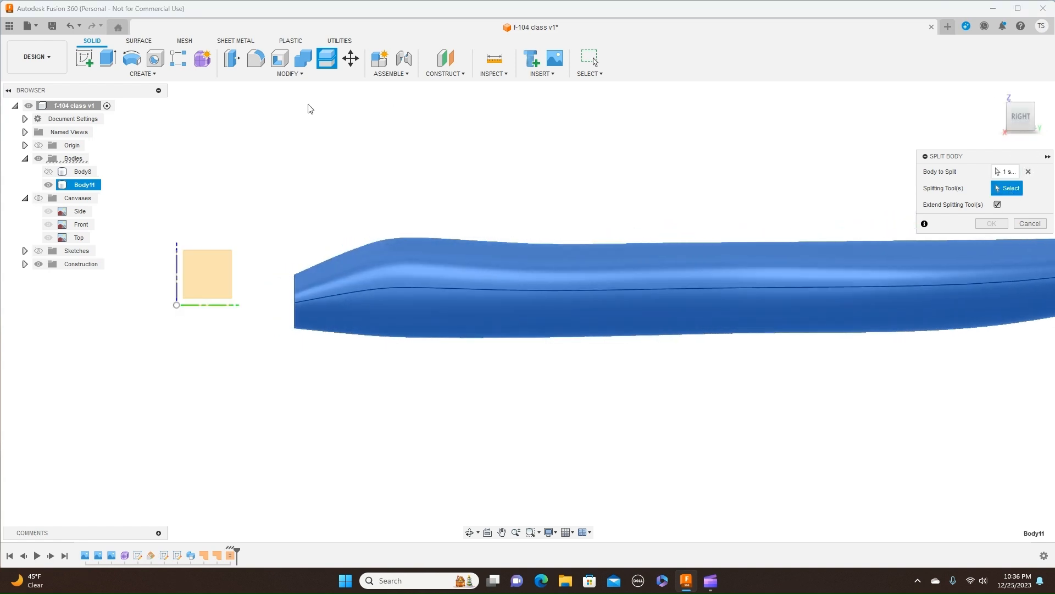
left_click(216, 287)
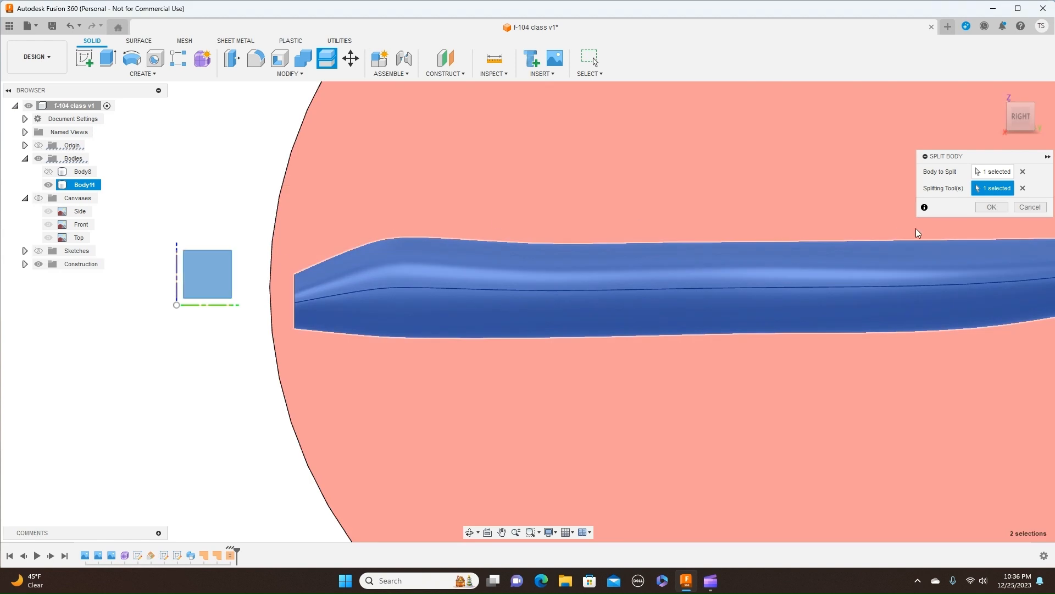
left_click(989, 207)
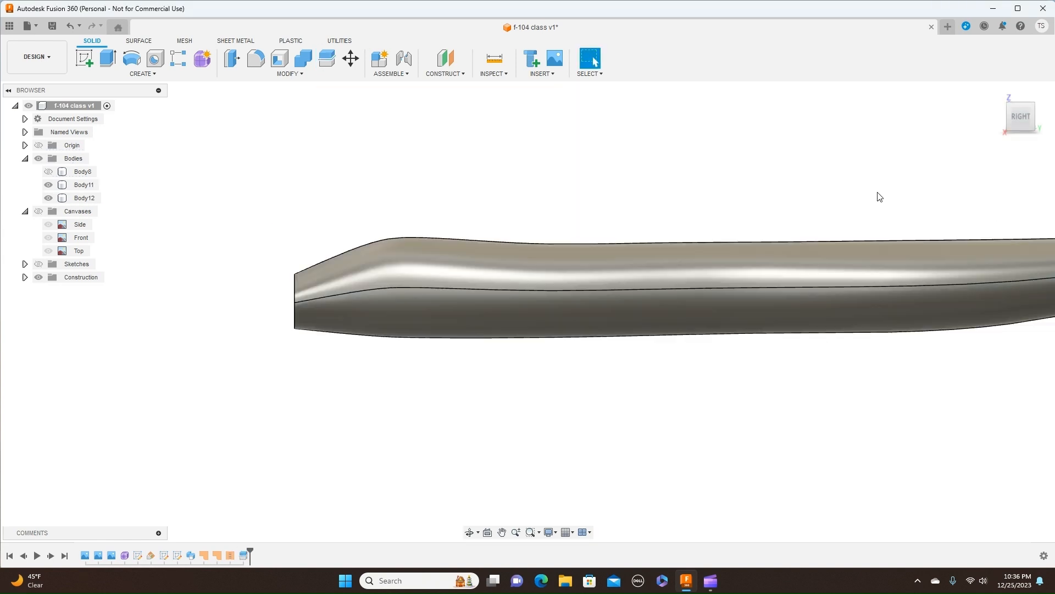
Remove the fuselage half on the negative X side, keeping only the positive X half.
mouse_move(1010, 116)
left_mouse_down()
mouse_move(1034, 117)
mouse_move(1019, 136)
left_mouse_up()
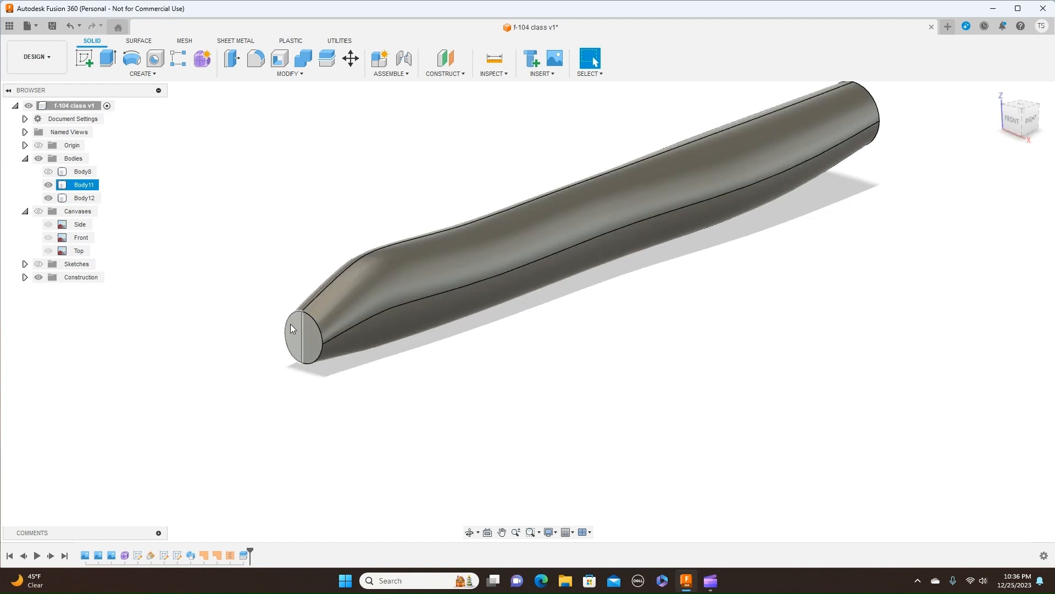
left_click(48, 185)
left_click(48, 185)
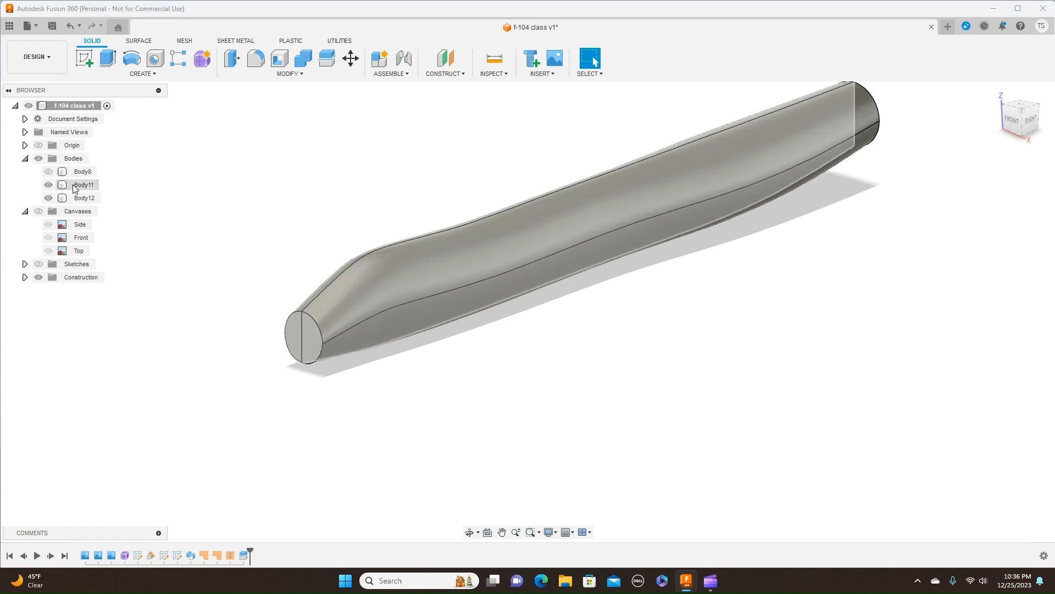
right_click(74, 186)
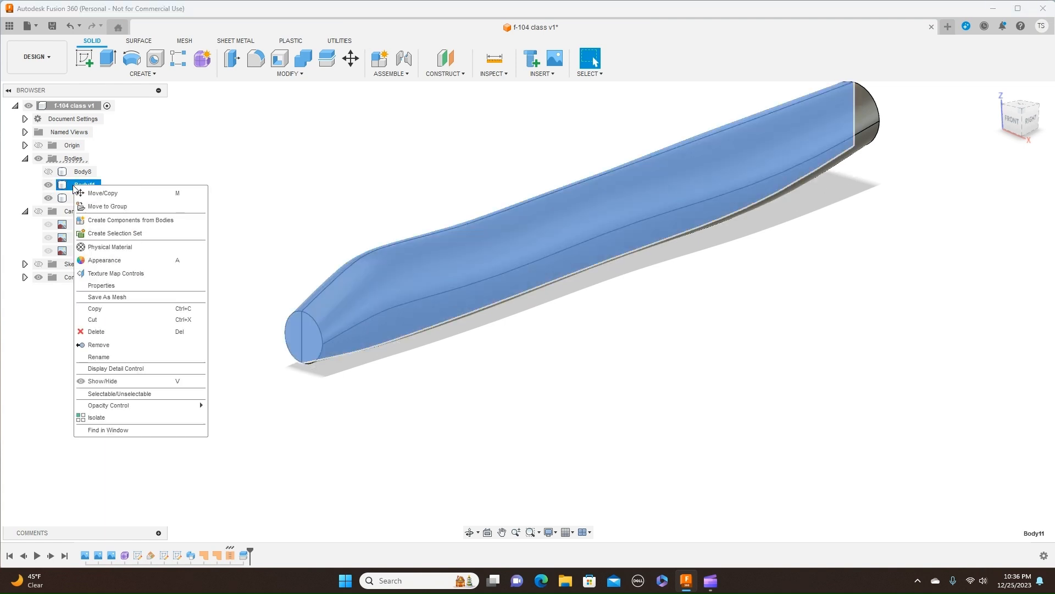
left_click(109, 342)
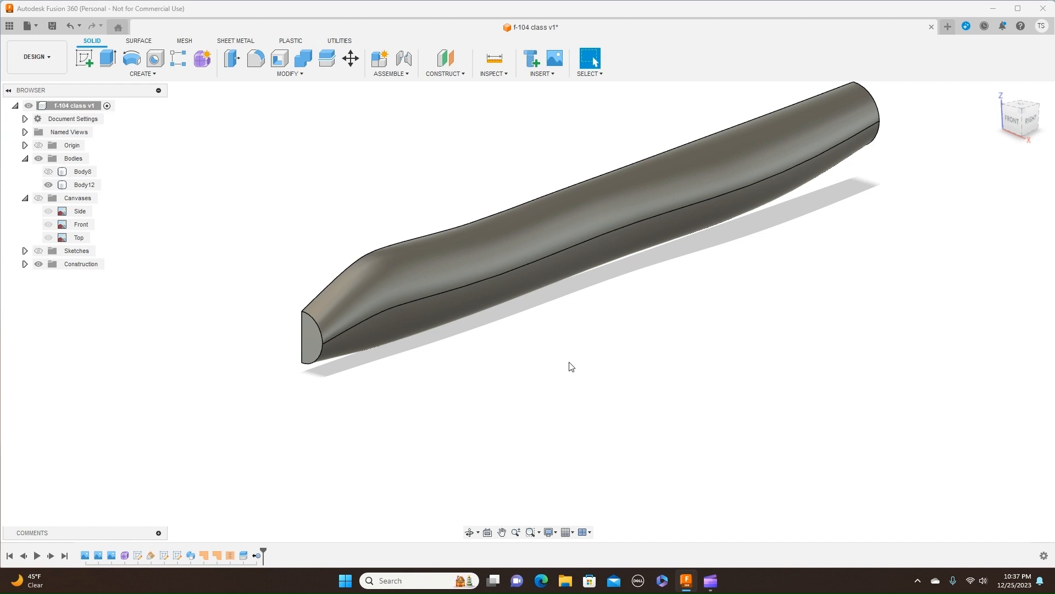
right_click(258, 556)
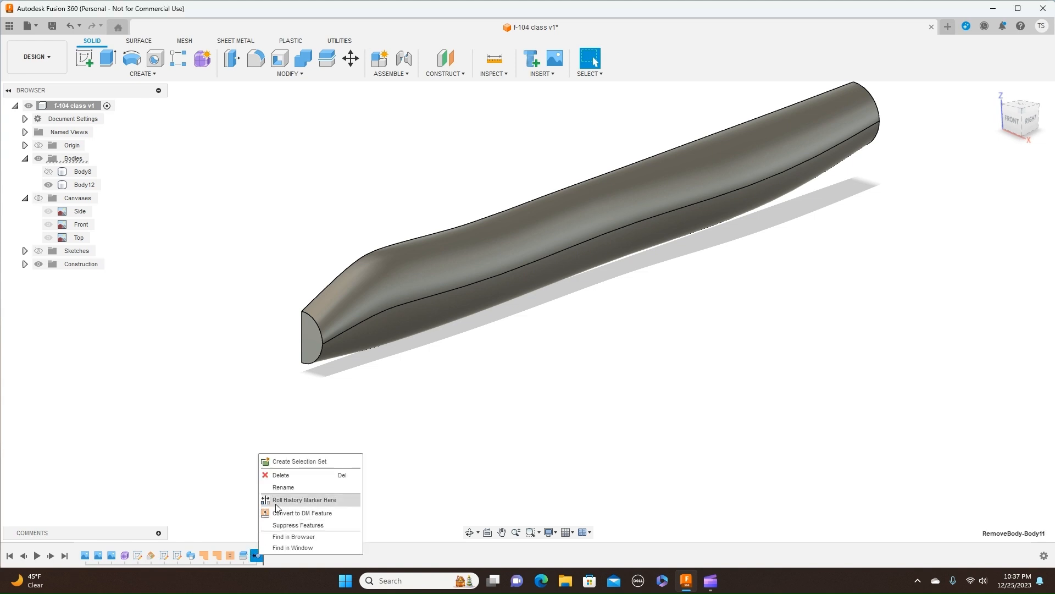
left_click(446, 424)
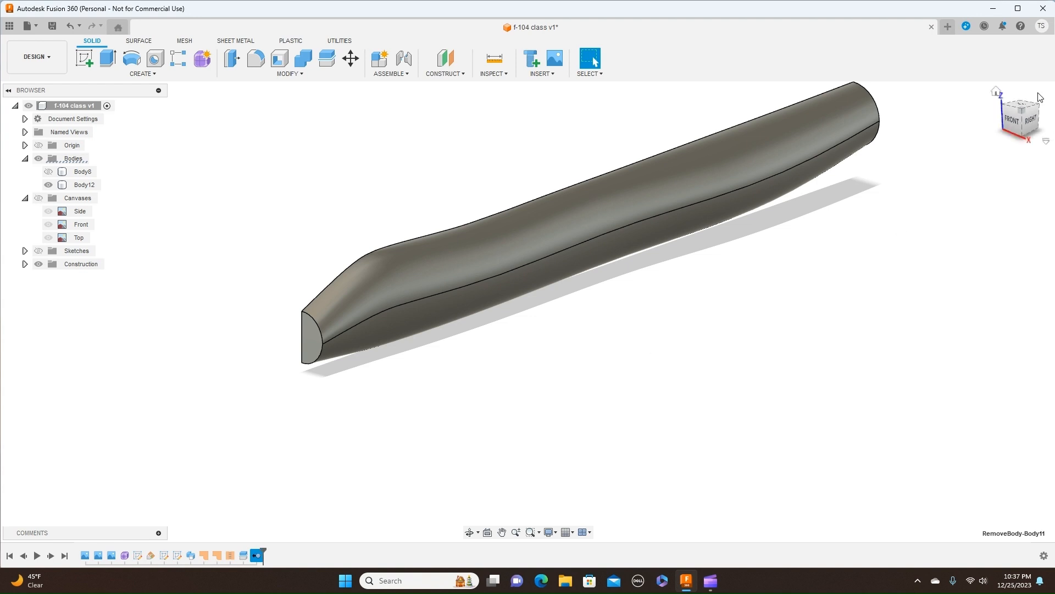
mouse_move(1018, 109)
left_mouse_down()
mouse_move(1054, 113)
mouse_move(1039, 98)
mouse_move(1025, 107)
left_mouse_up()
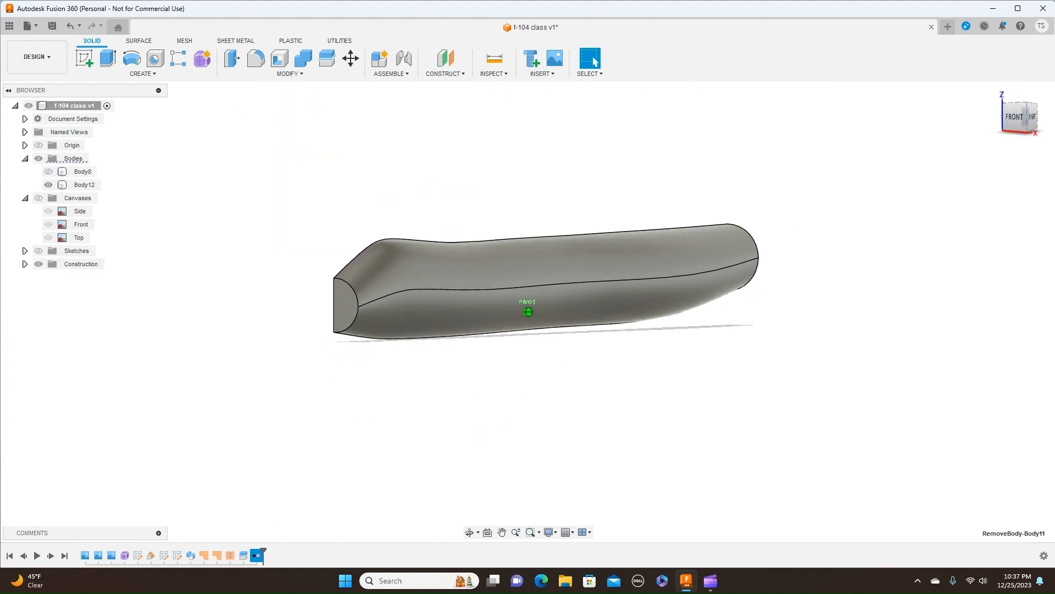
left_click(168, 74)
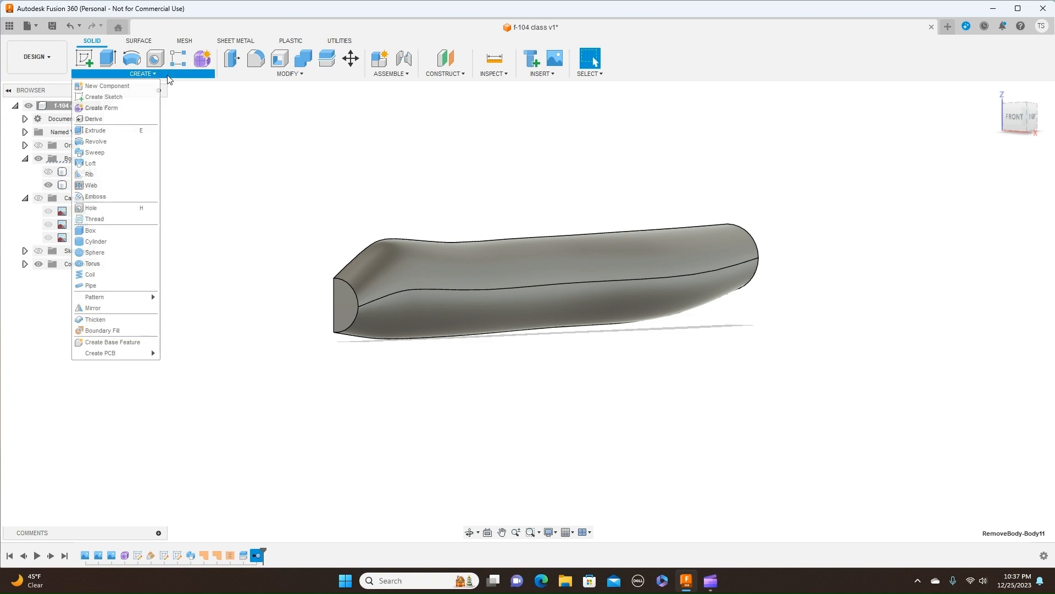
left_click(126, 312)
left_click(452, 313)
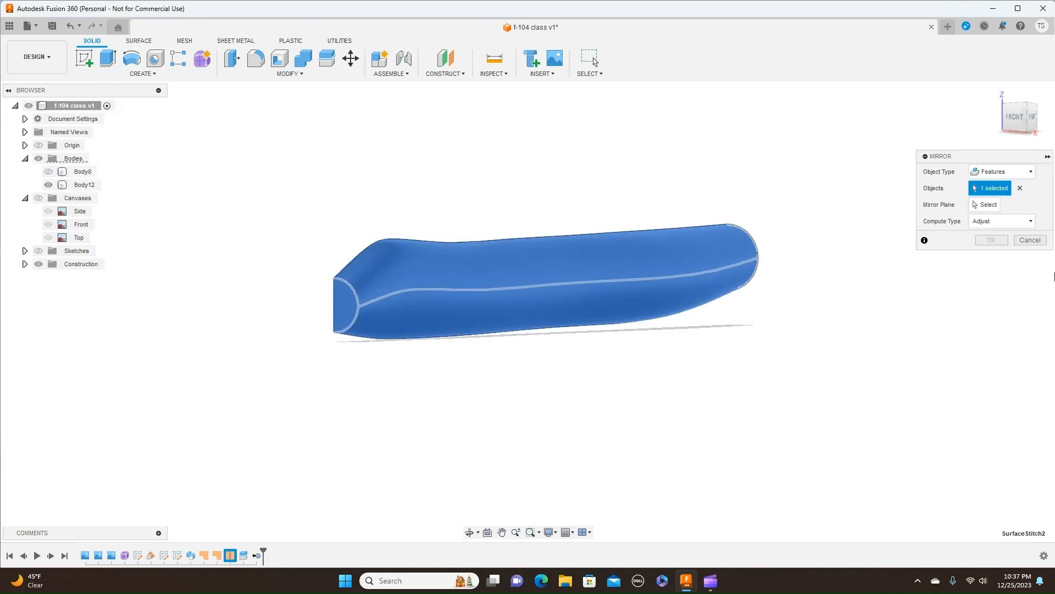
left_click(986, 204)
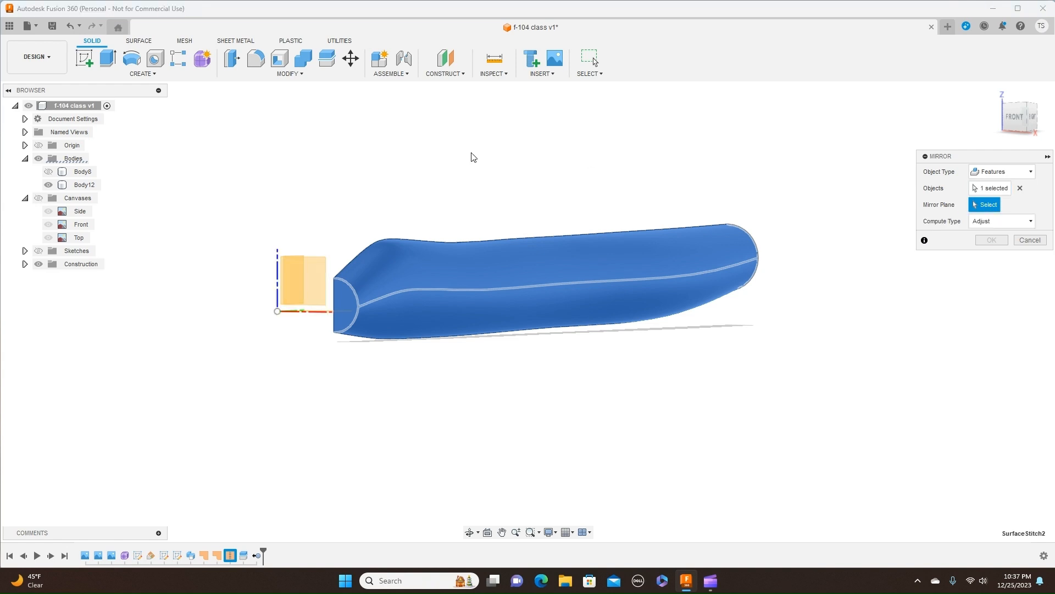
left_click(1033, 118)
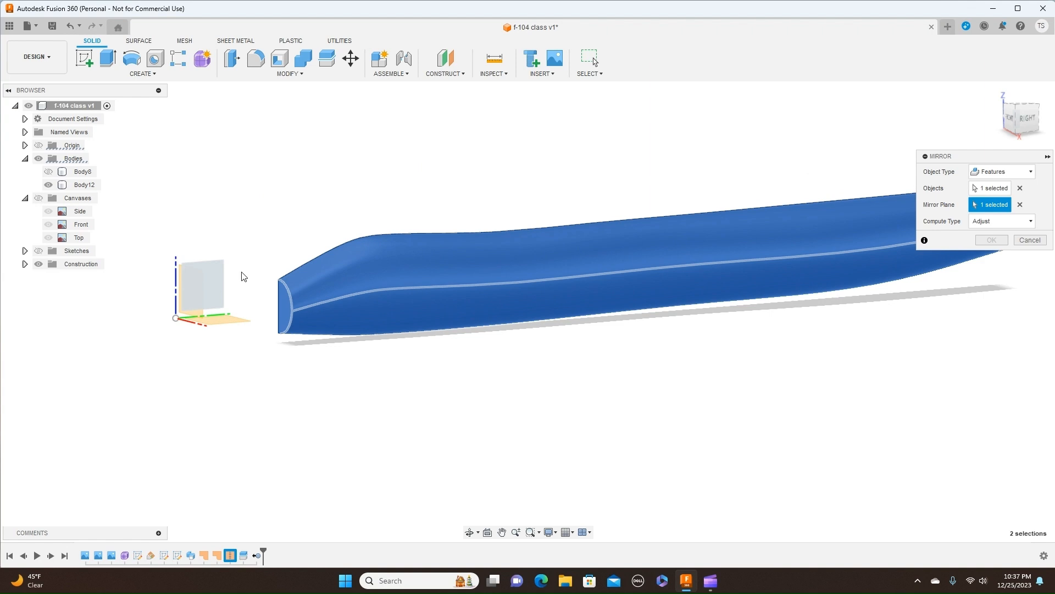
left_click(215, 283)
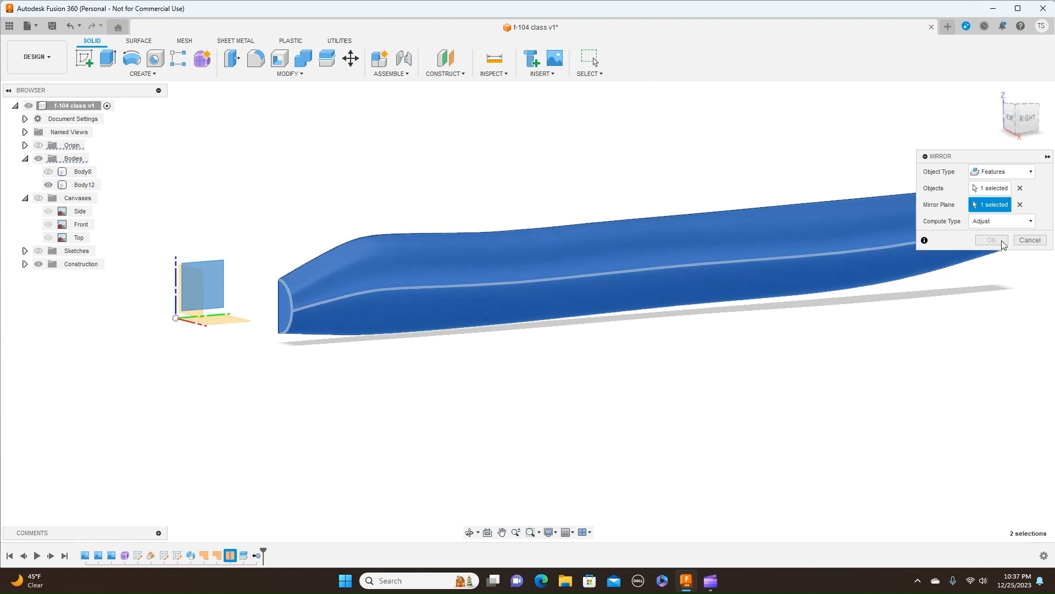
left_click(1027, 118)
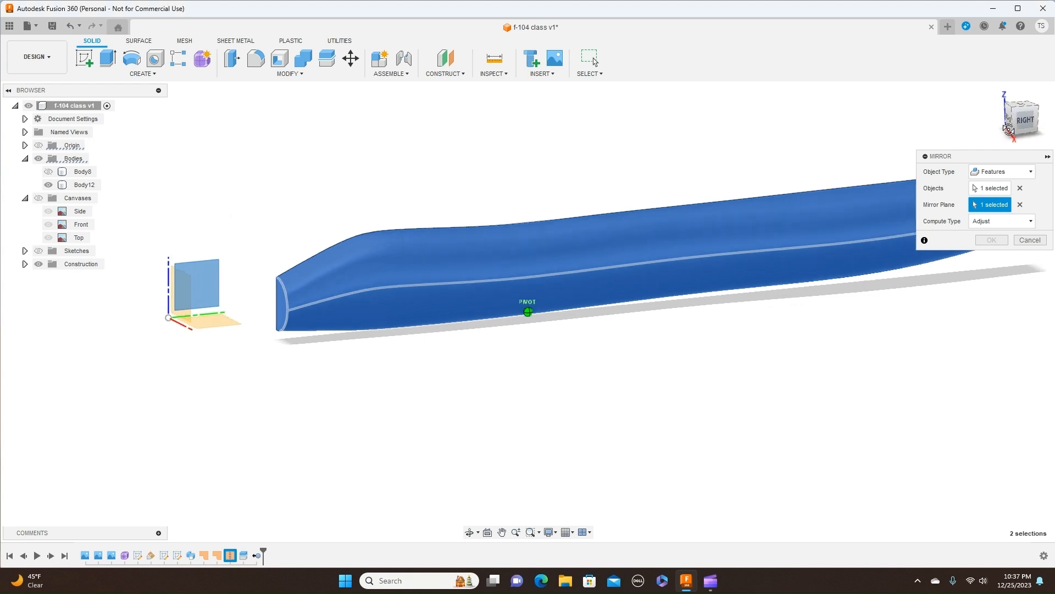
left_click(1039, 241)
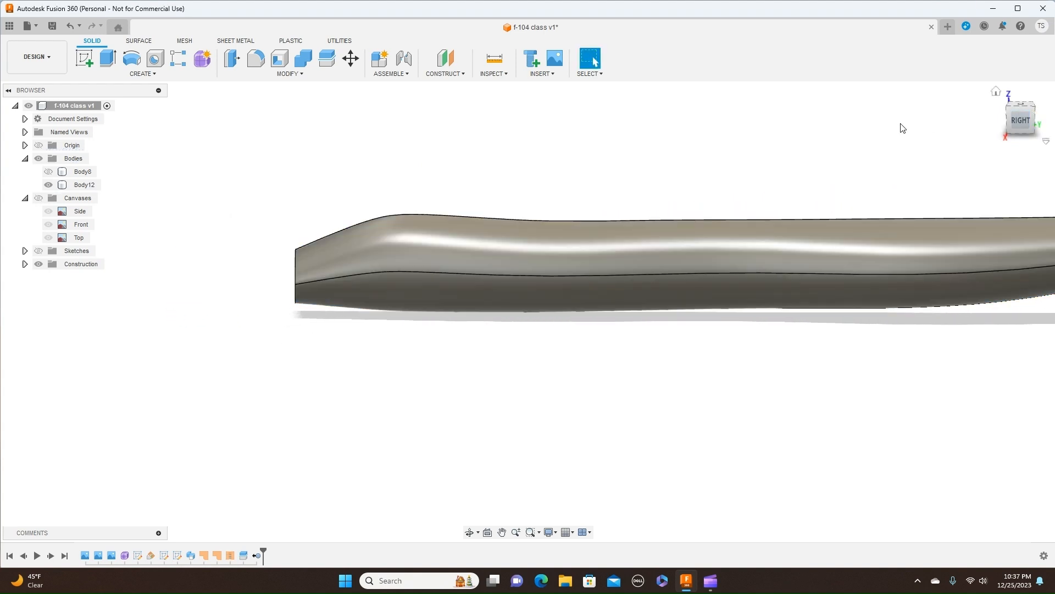
Mirror the remaining fuselage half as a body across the origin YZ plane with the Join operation.
left_click(1008, 118)
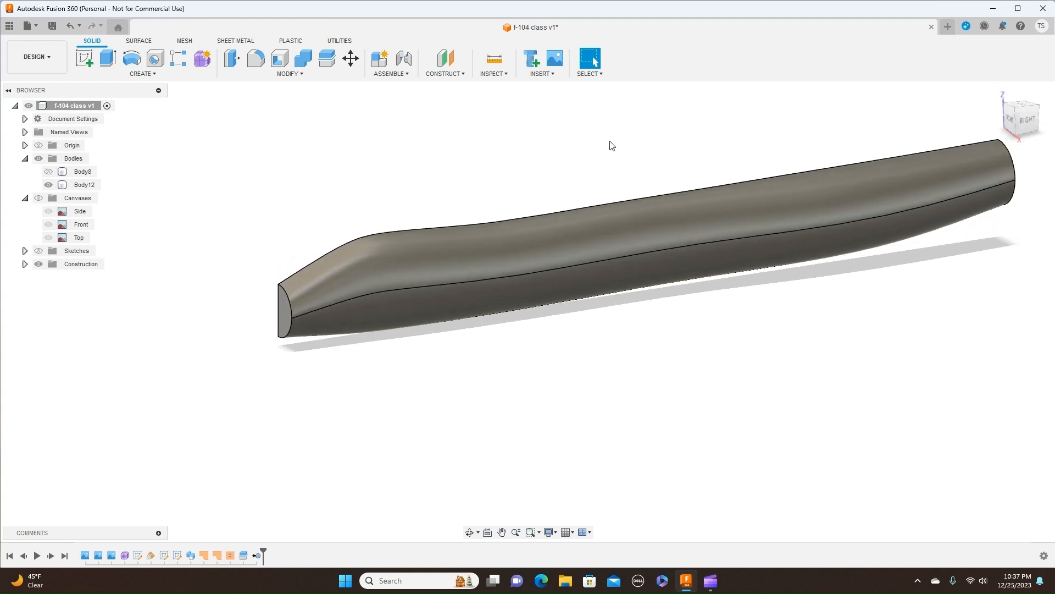
left_click(150, 72)
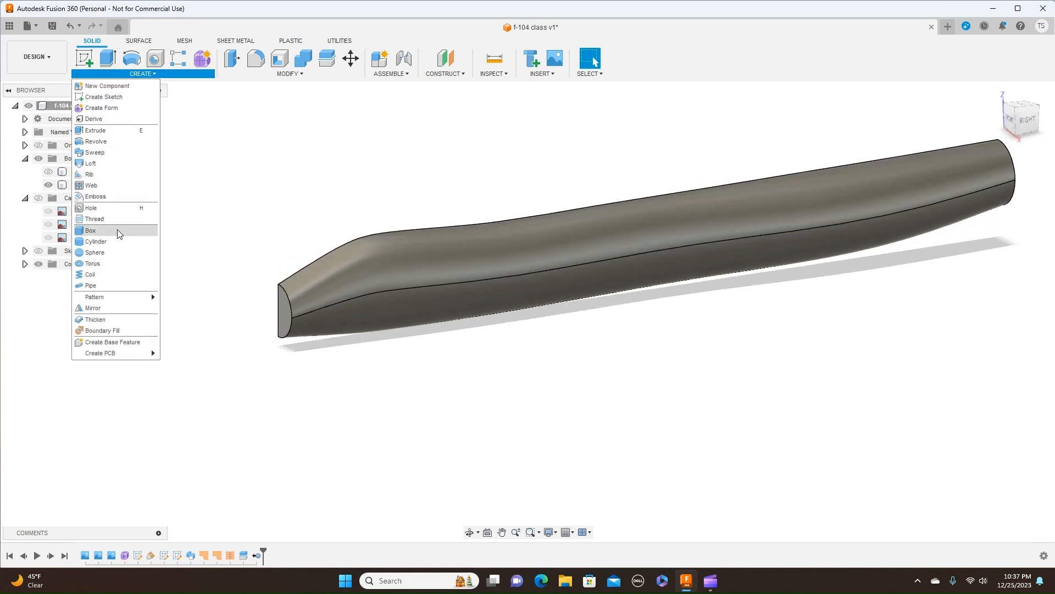
left_click(109, 308)
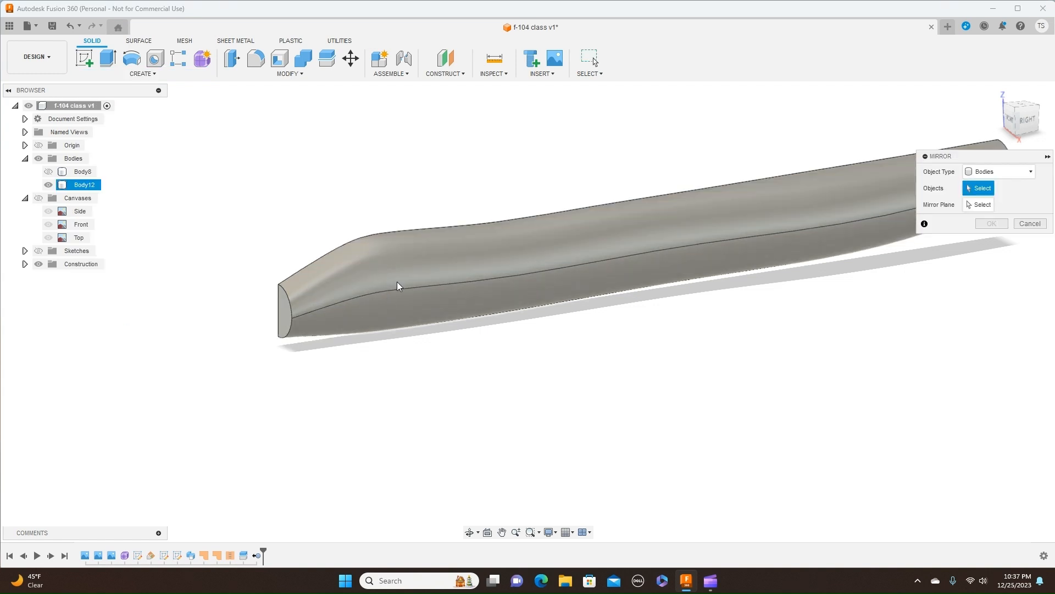
left_click(398, 286)
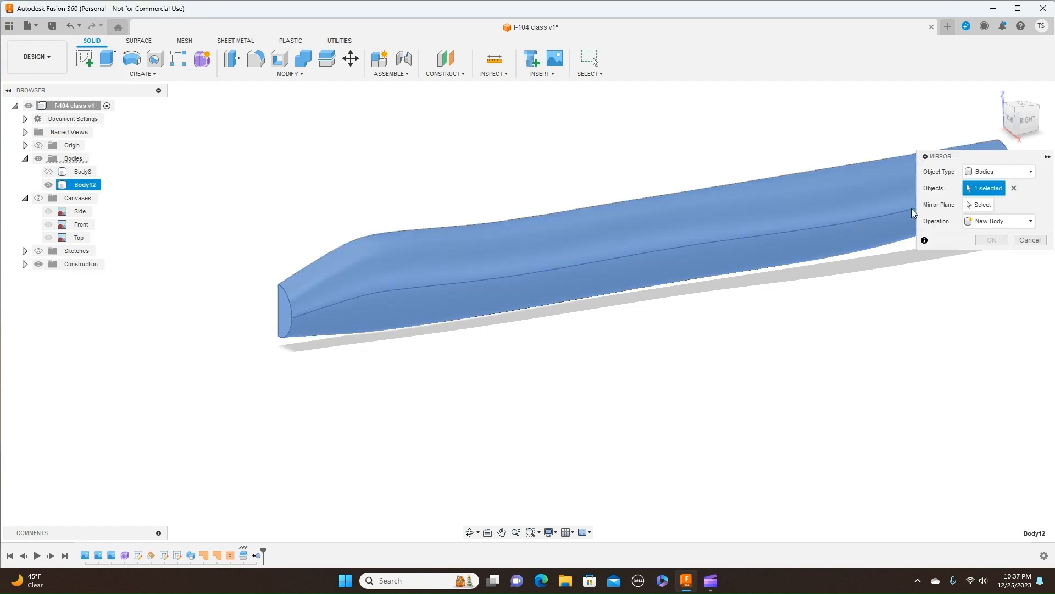
left_click(977, 209)
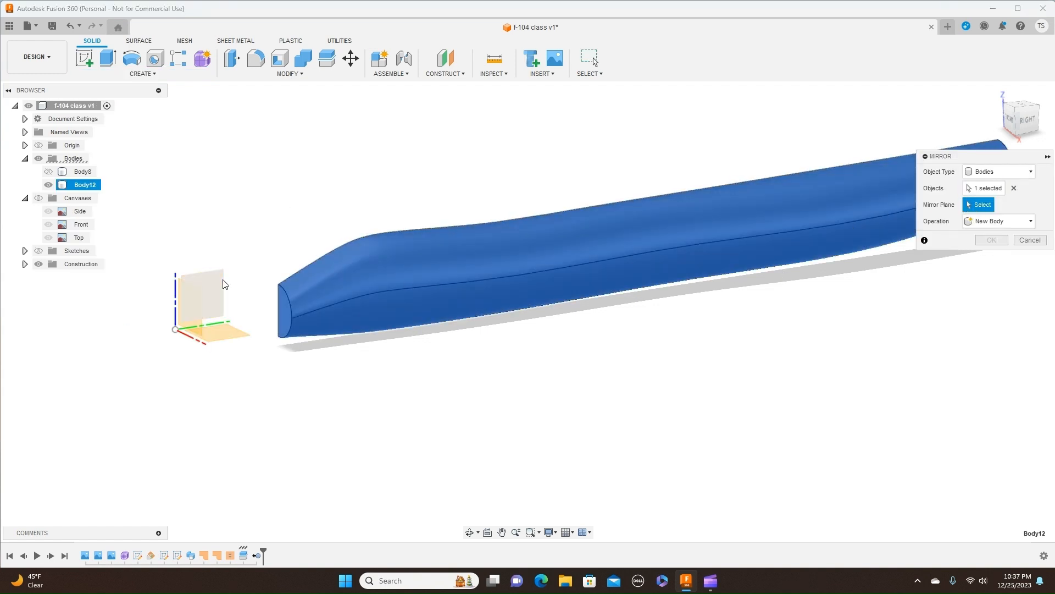
left_click(220, 286)
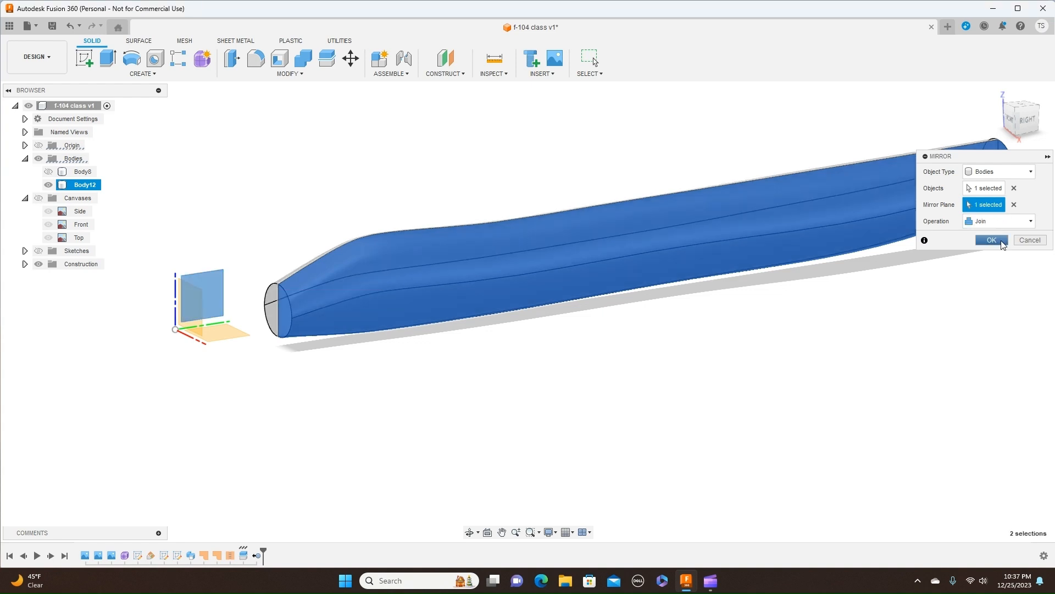
left_click(991, 240)
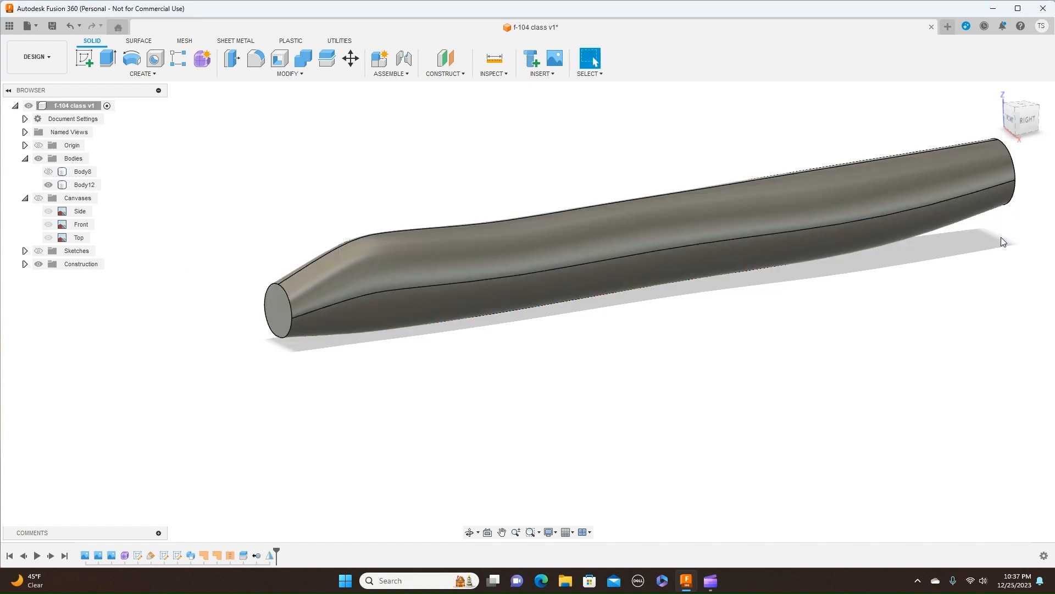
left_click(1011, 118)
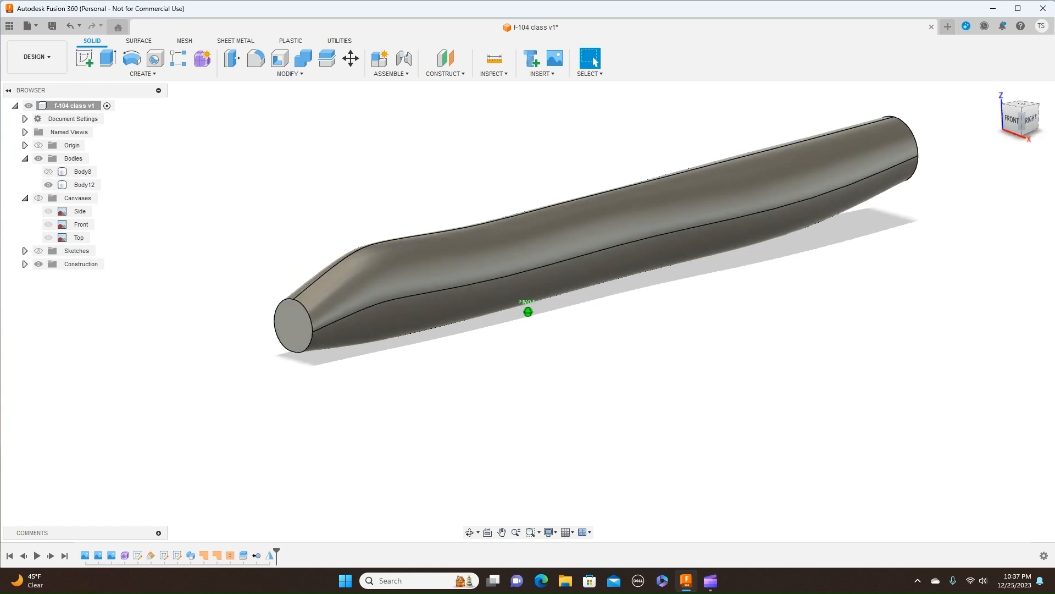
mouse_move(528, 312)
middle_mouse_down("shift")
mouse_move(541, 346)
mouse_move(536, 385)
mouse_move(324, 360)
mouse_move(344, 365)
middle_mouse_up("shift")
left_click(1020, 120)
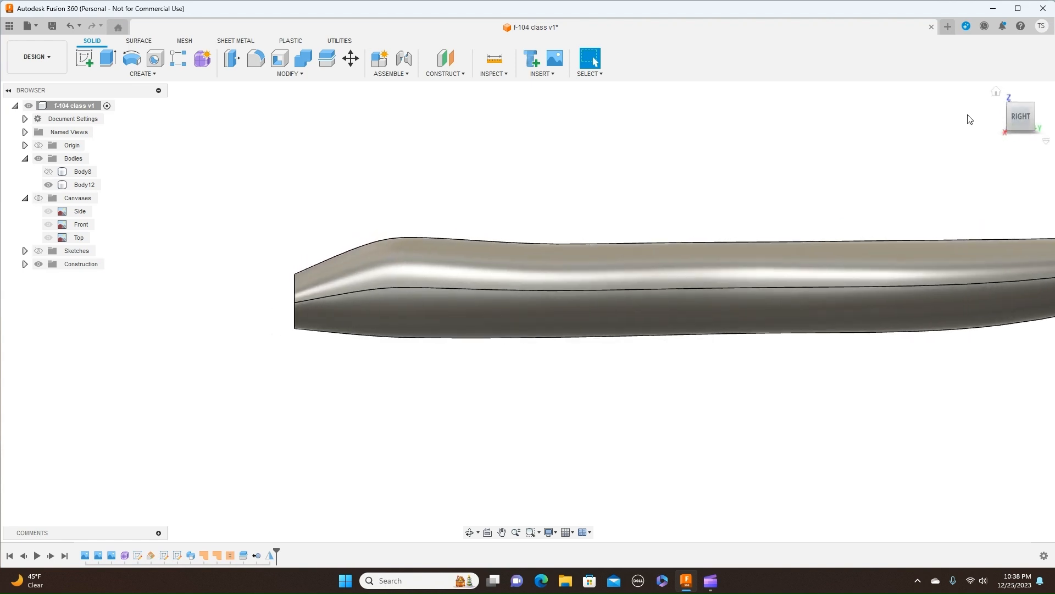
left_click(1009, 115)
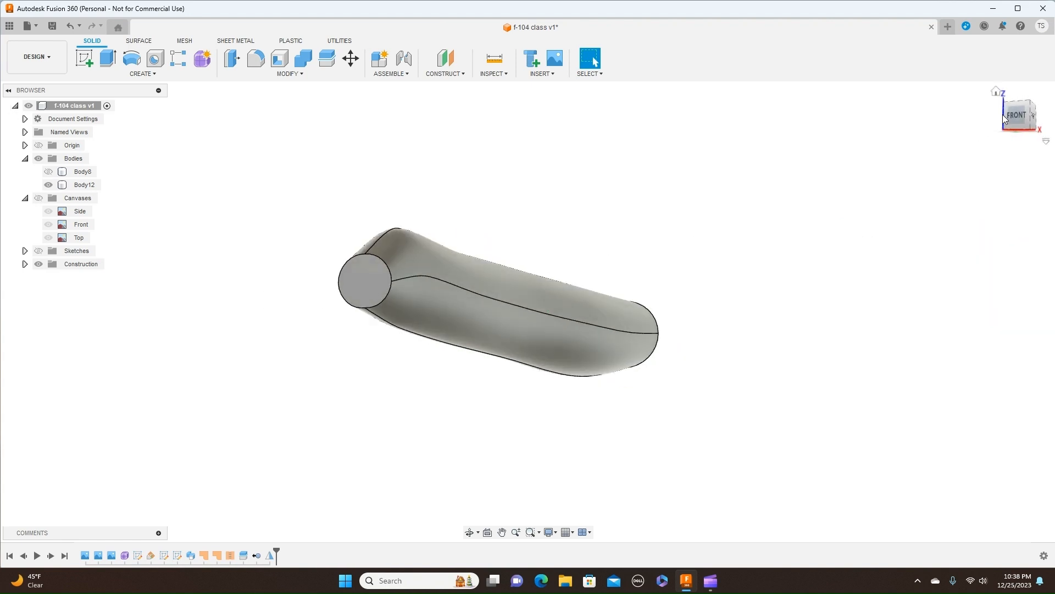
Start a sketch on the fuselage's flat front end face and project that face's outline into it.
left_click(437, 299)
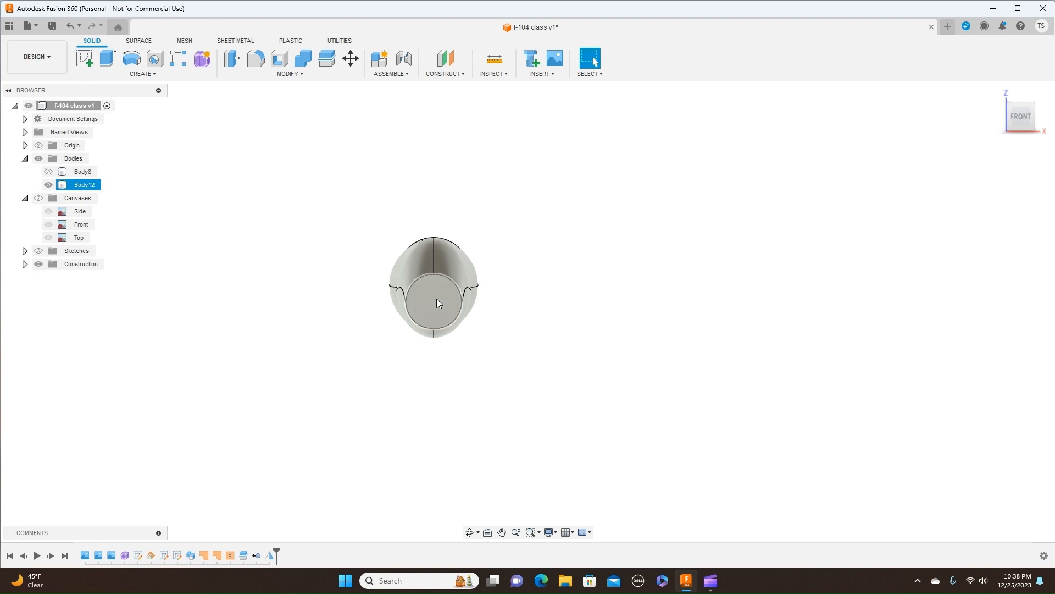
left_click(91, 61)
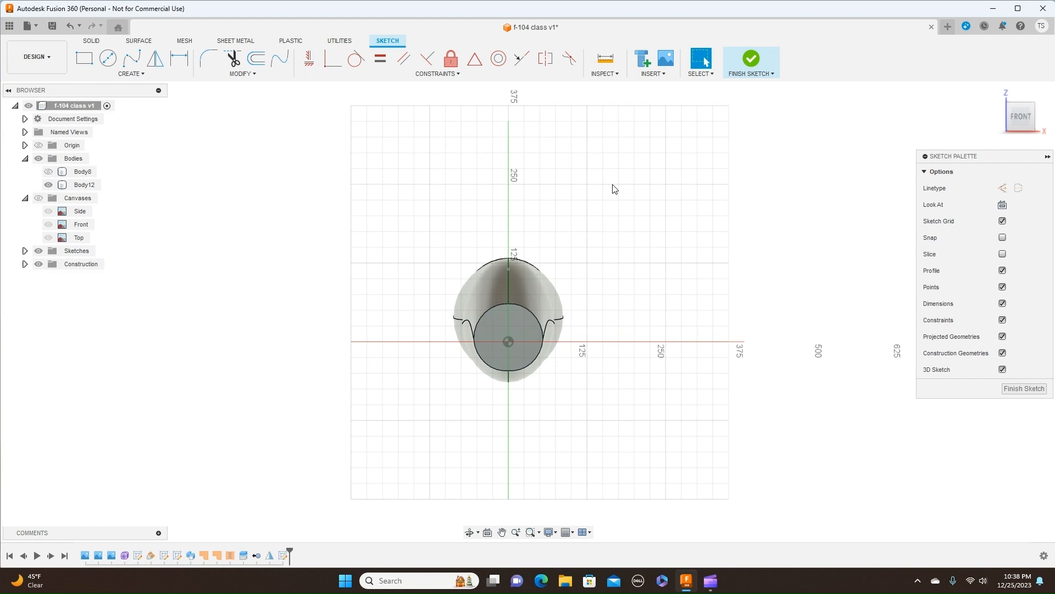
key("p")
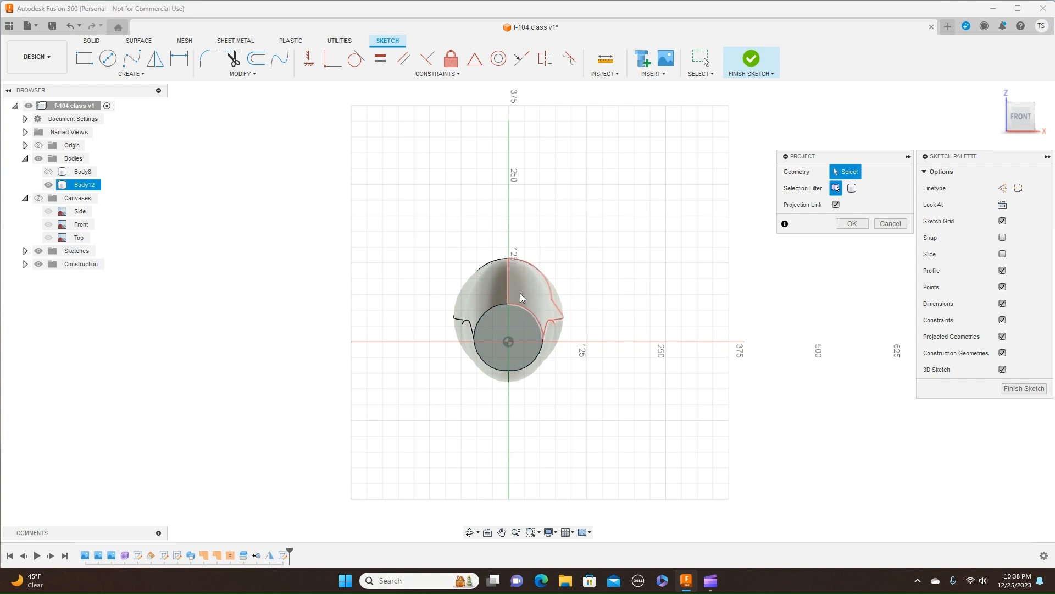
left_click(514, 318)
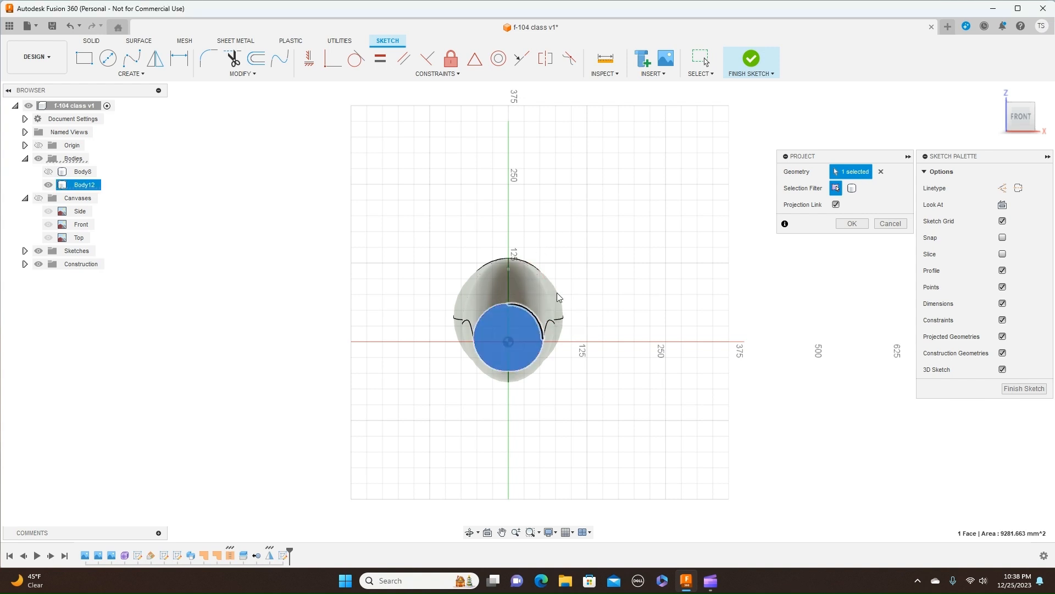
left_click(852, 224)
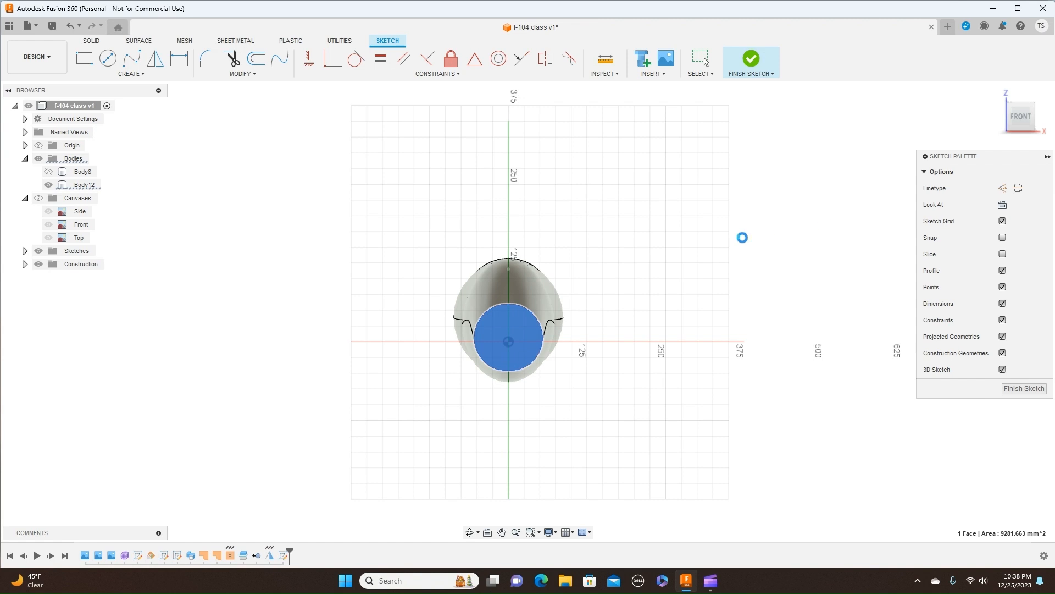
Draw a vertical line through the projected outline from its topmost to its bottommost point, and finish the sketch.
scroll(742, 238, "up", 1)
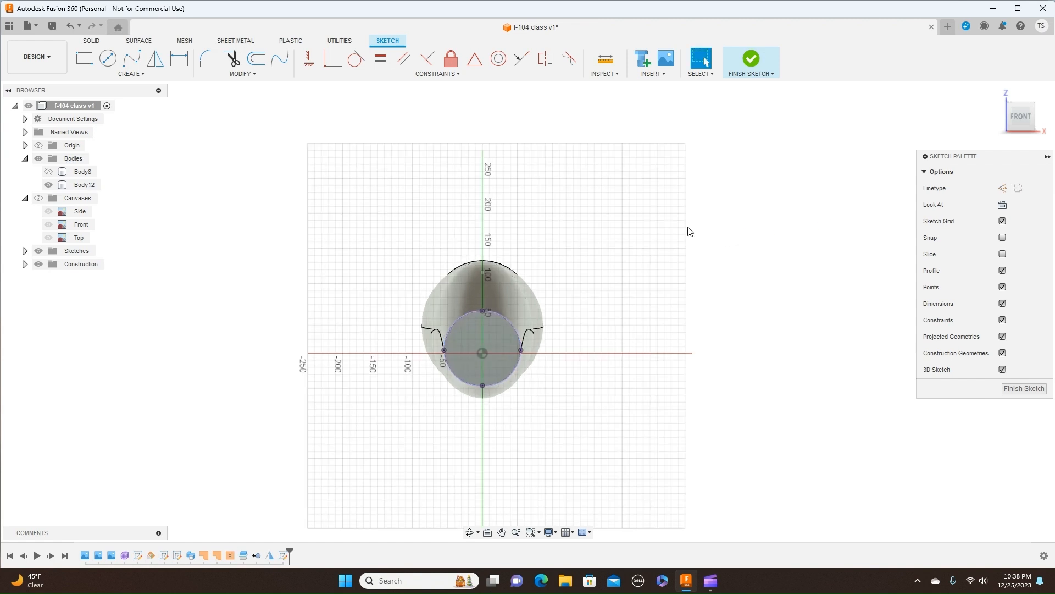
key("l")
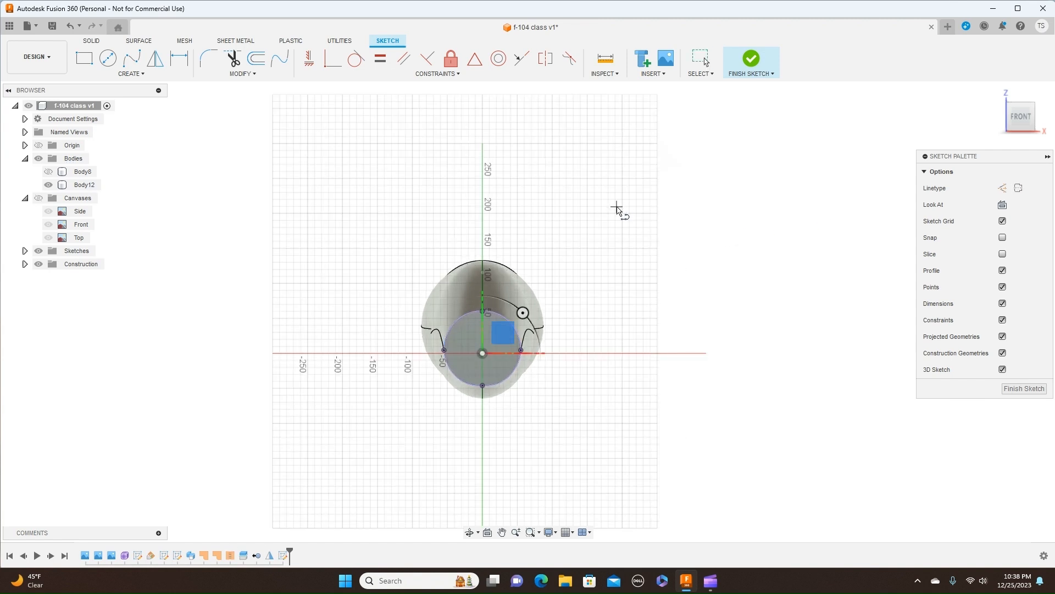
left_click(483, 311)
left_click(482, 385)
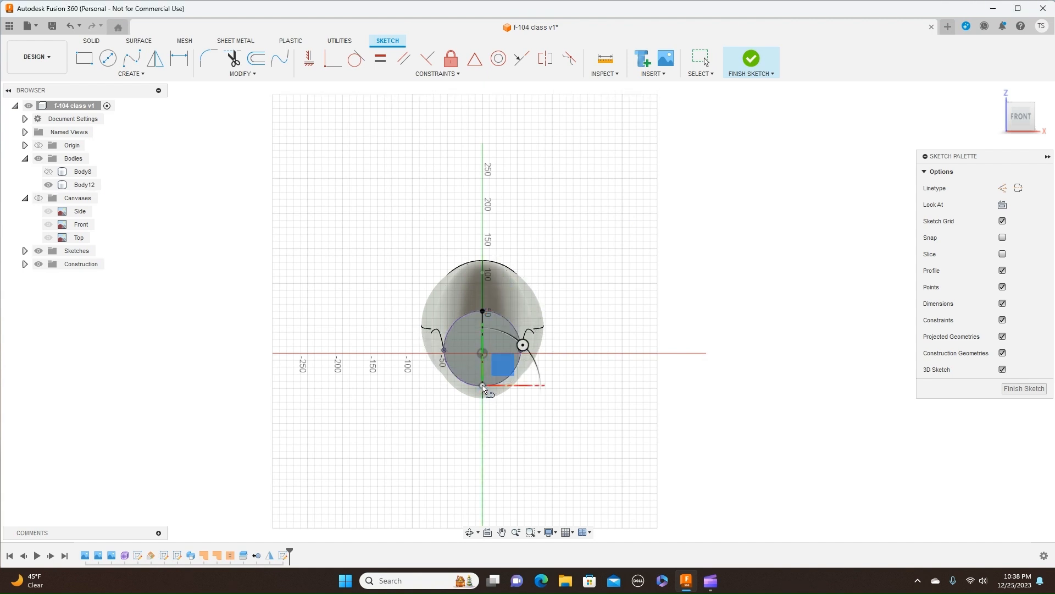
right_click(483, 385)
left_click(518, 386)
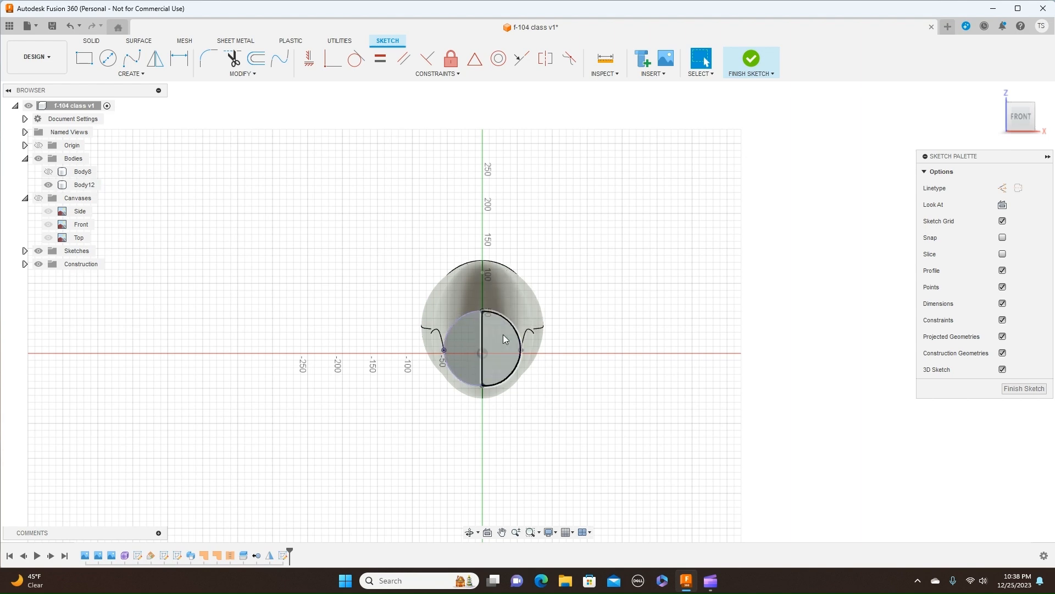
left_click(1043, 119)
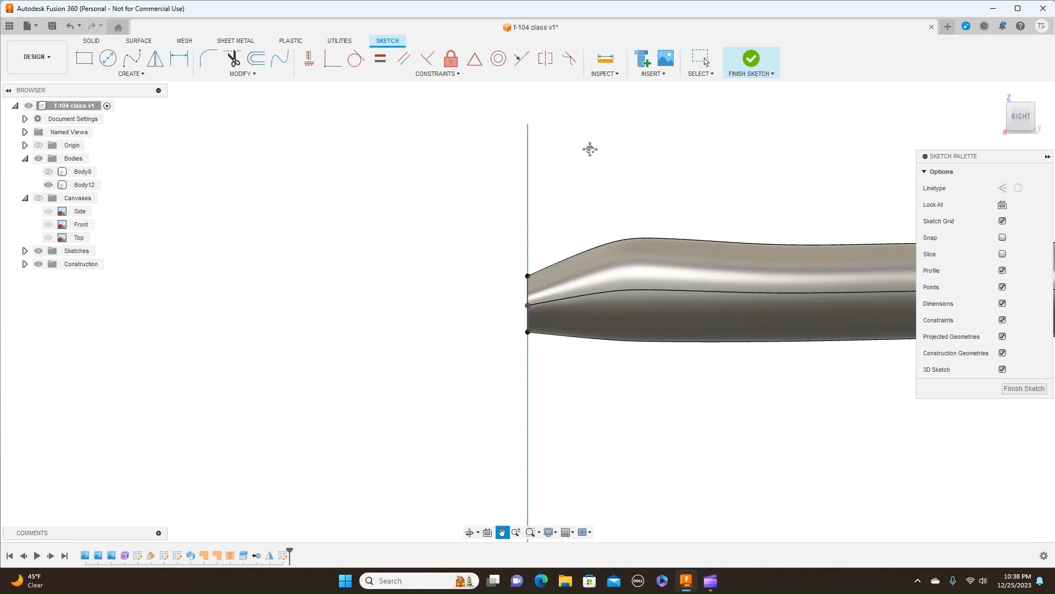
middle_click_drag(590, 149, 422, 162)
left_click(751, 74)
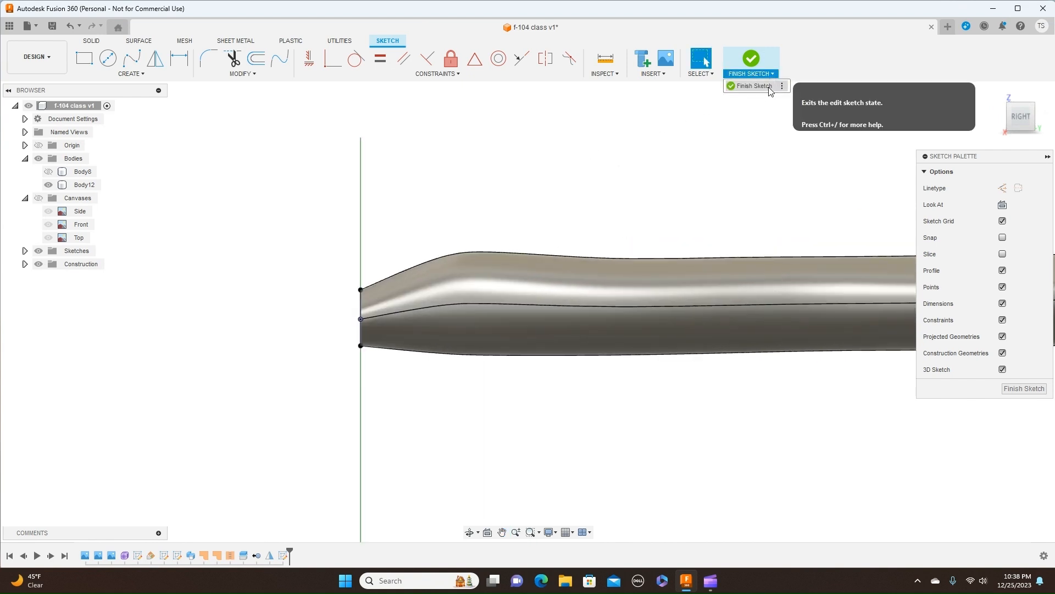
left_click(755, 86)
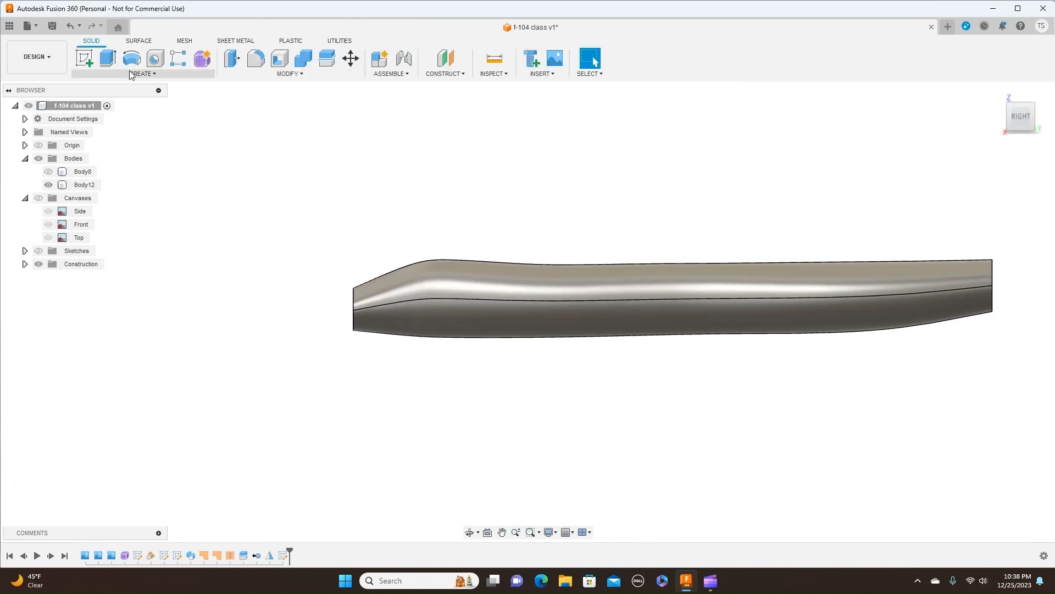
Start a new sketch on the origin YZ plane and show the reference canvases.
left_click(85, 59)
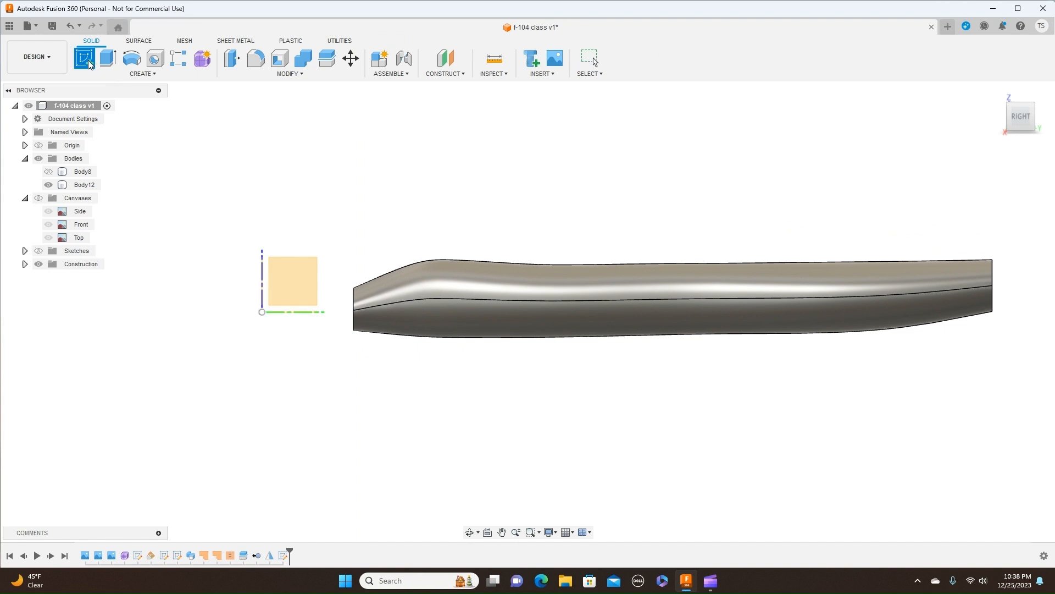
left_click(286, 281)
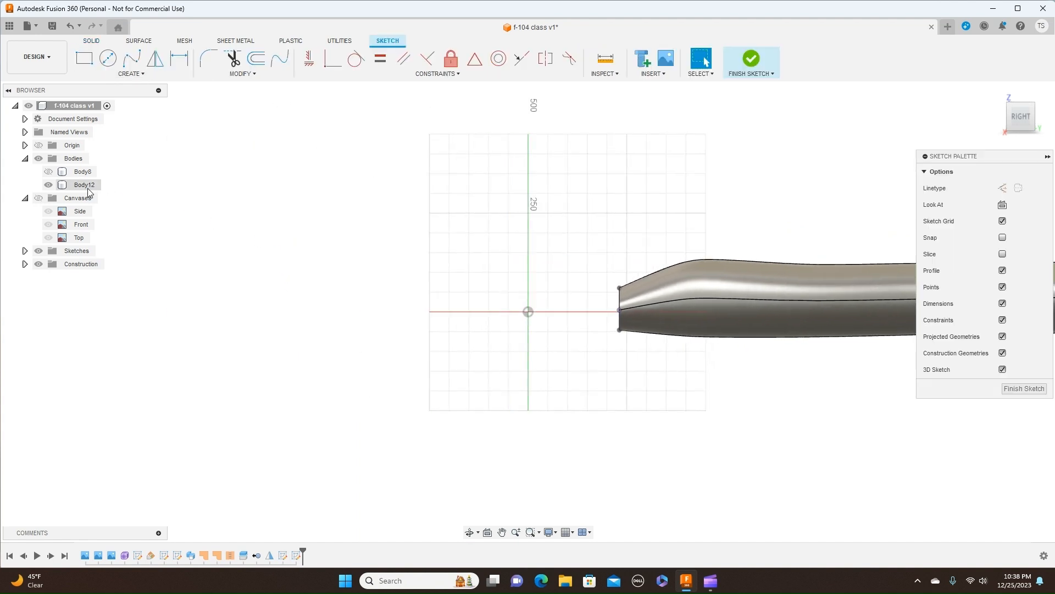
left_click(38, 197)
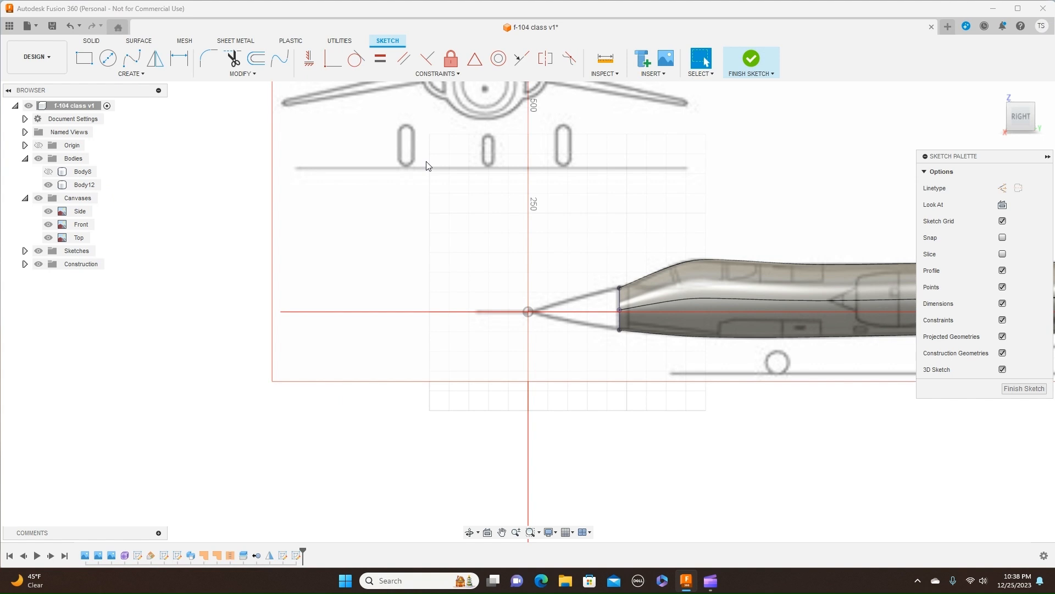
scroll(426, 162, "up", 2)
middle_click_drag(682, 160, 445, 177)
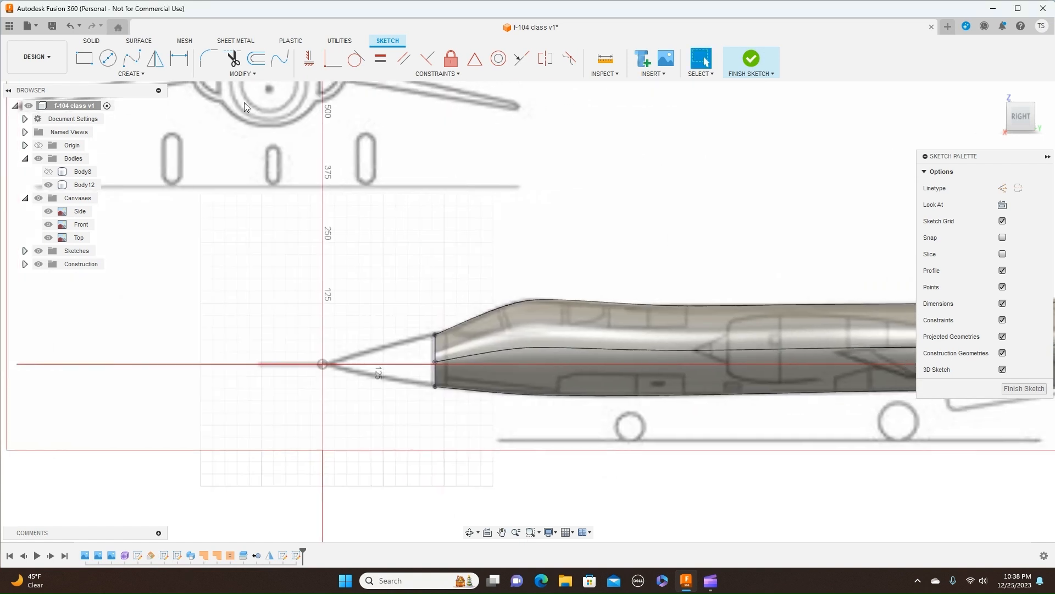
Trace the nose cone's upper edge with a 3-point arc from the fuselage's upper front corner to the nose tip, about 230 mm long.
left_click(137, 74)
mouse_move(146, 118)
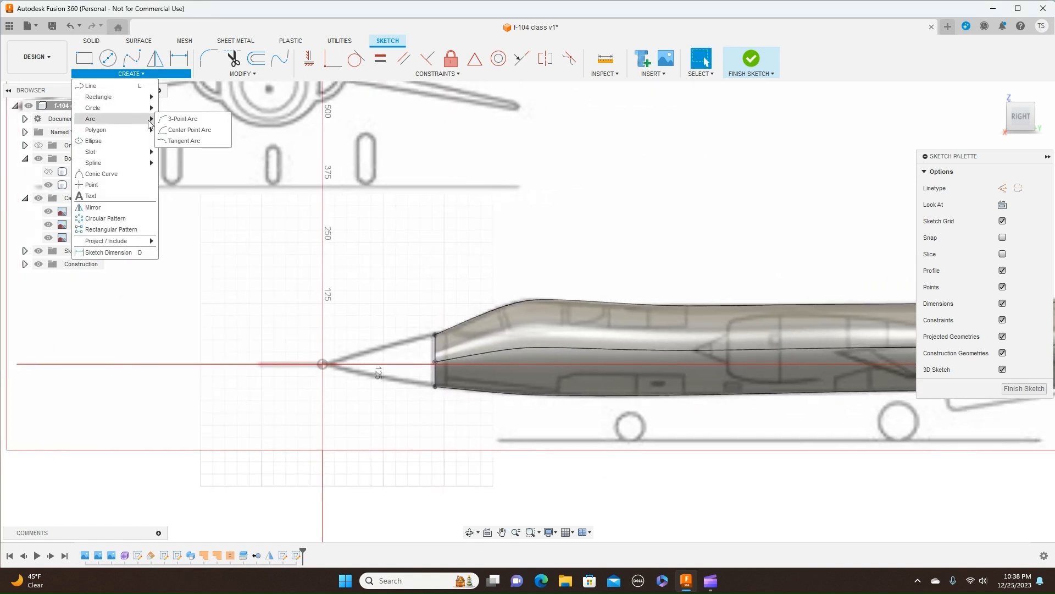
left_click(181, 119)
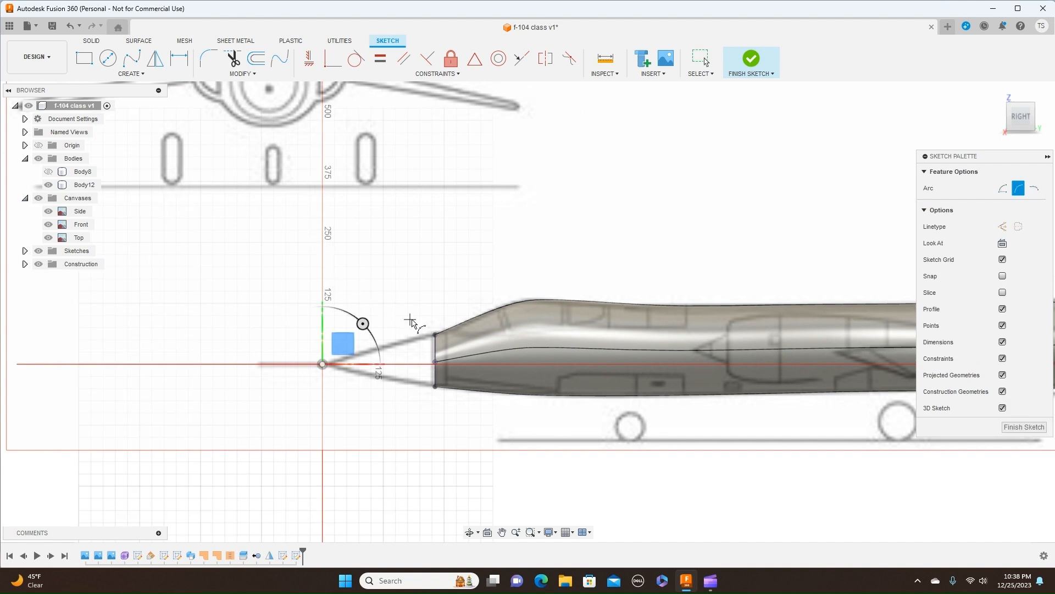
left_click(435, 334)
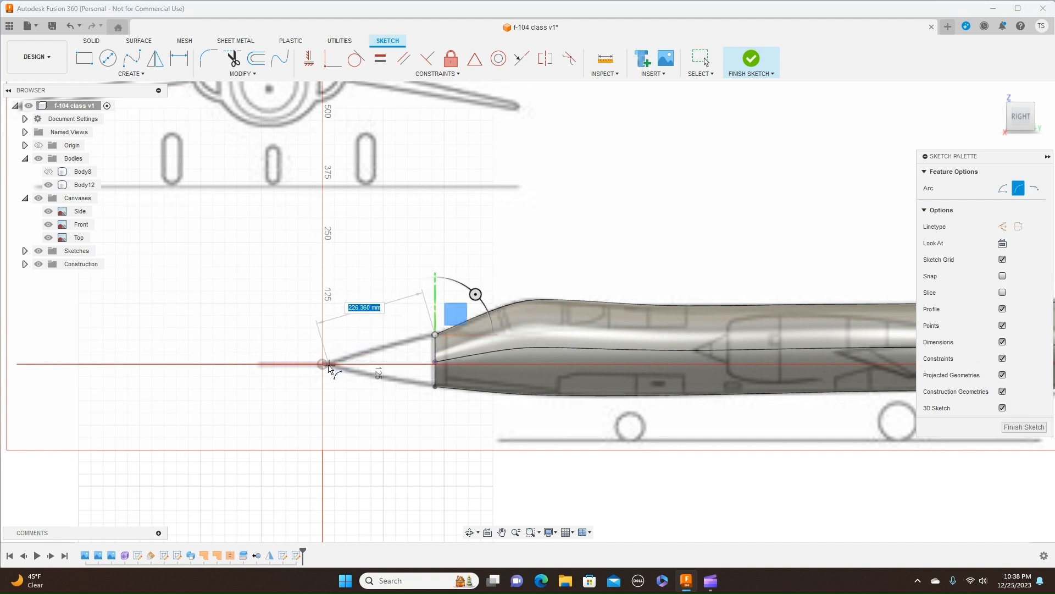
scroll(327, 368, "up", 3)
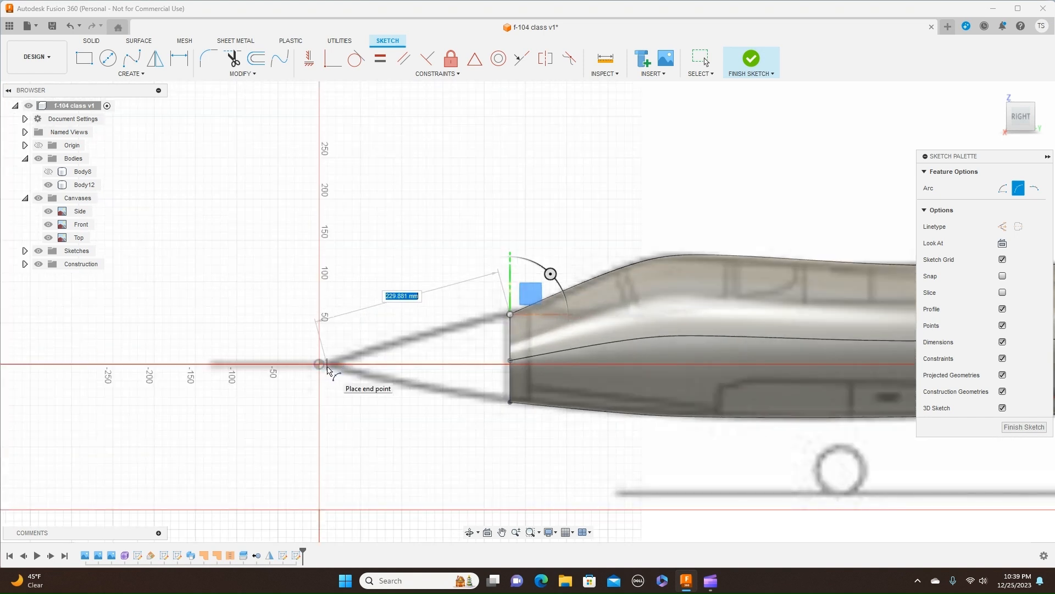
left_click(324, 365)
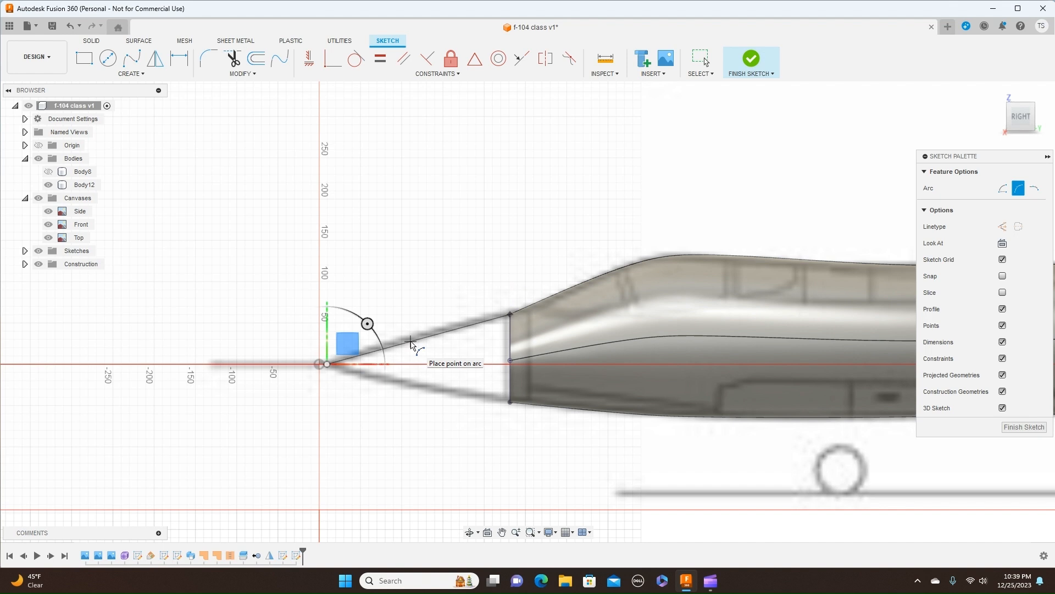
left_click(410, 344)
right_click(410, 342)
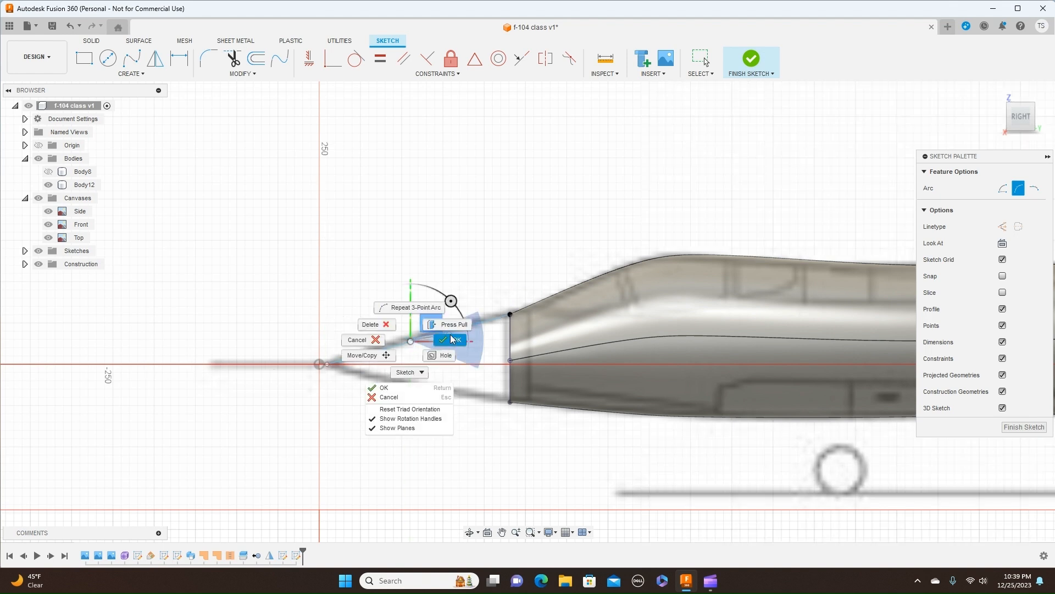
left_click(452, 339)
Trace the nose cone's lower edge with a 3-point arc from the fuselage's lower front corner to the same nose tip point.
left_click(132, 74)
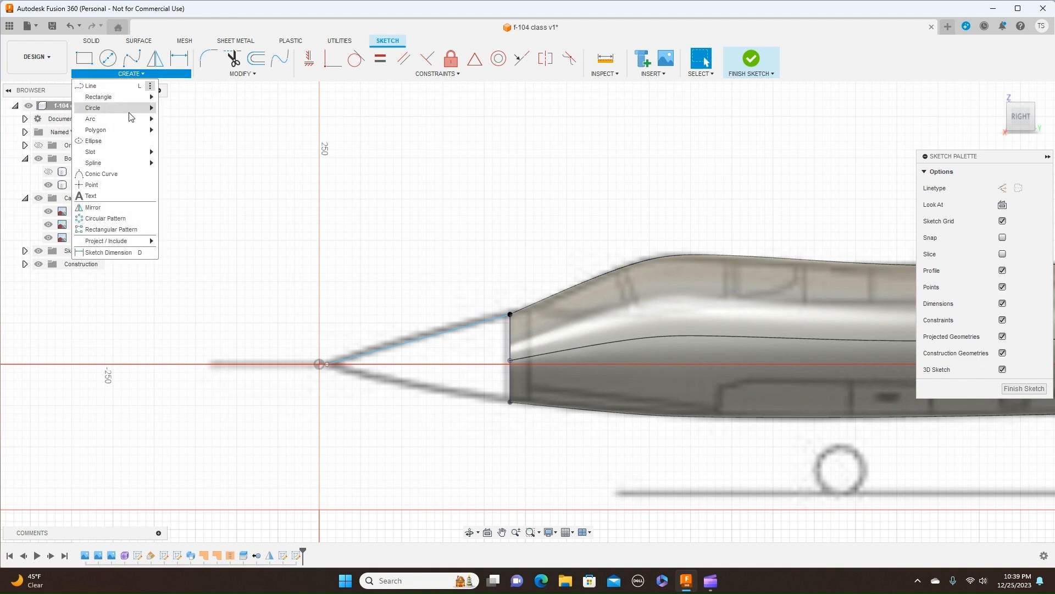
mouse_move(130, 118)
left_click(175, 117)
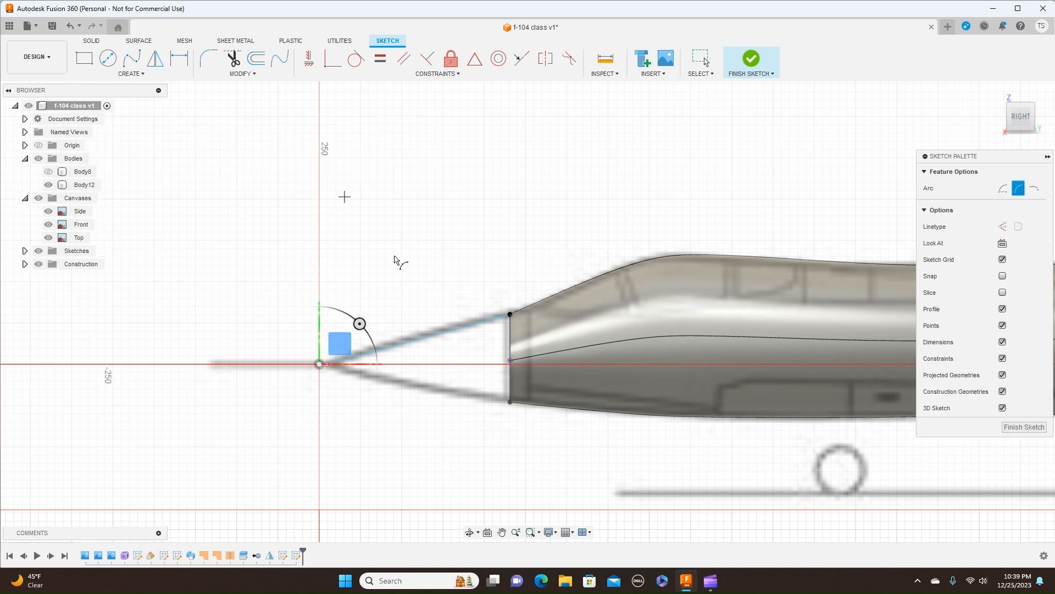
left_click(509, 403)
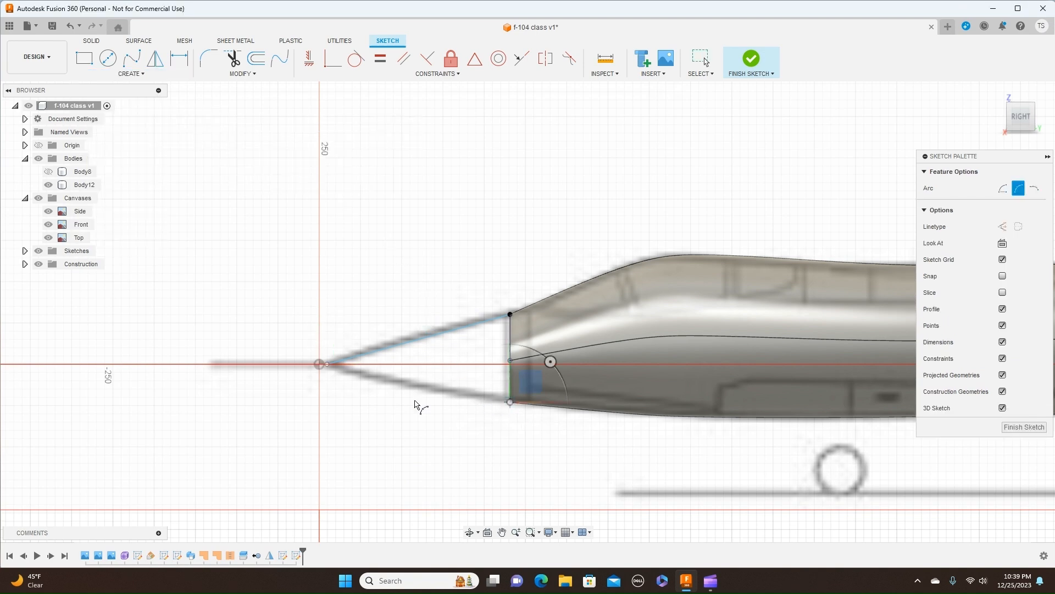
left_click(327, 364)
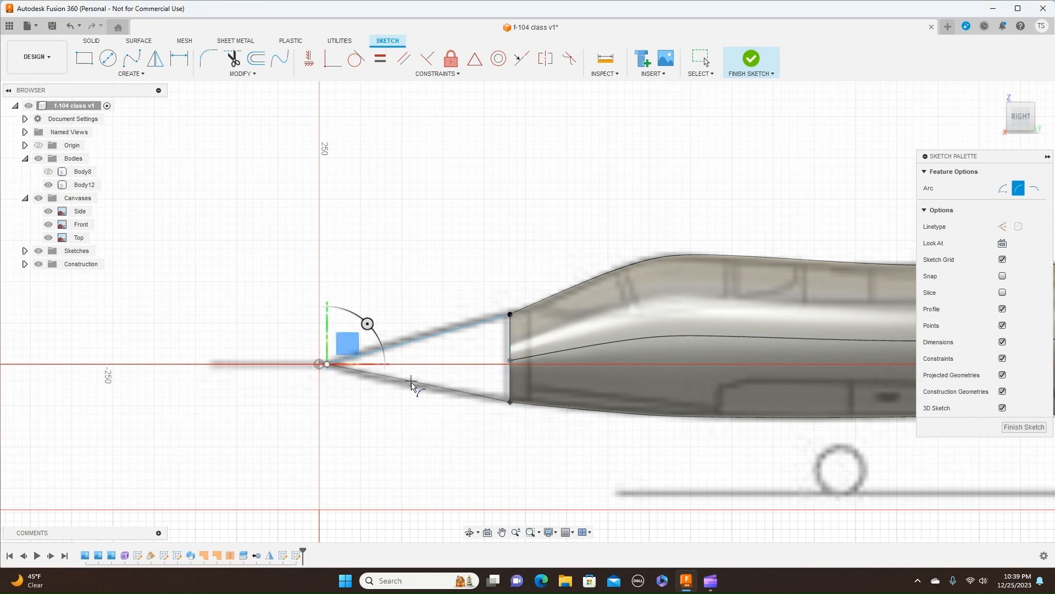
left_click(411, 386)
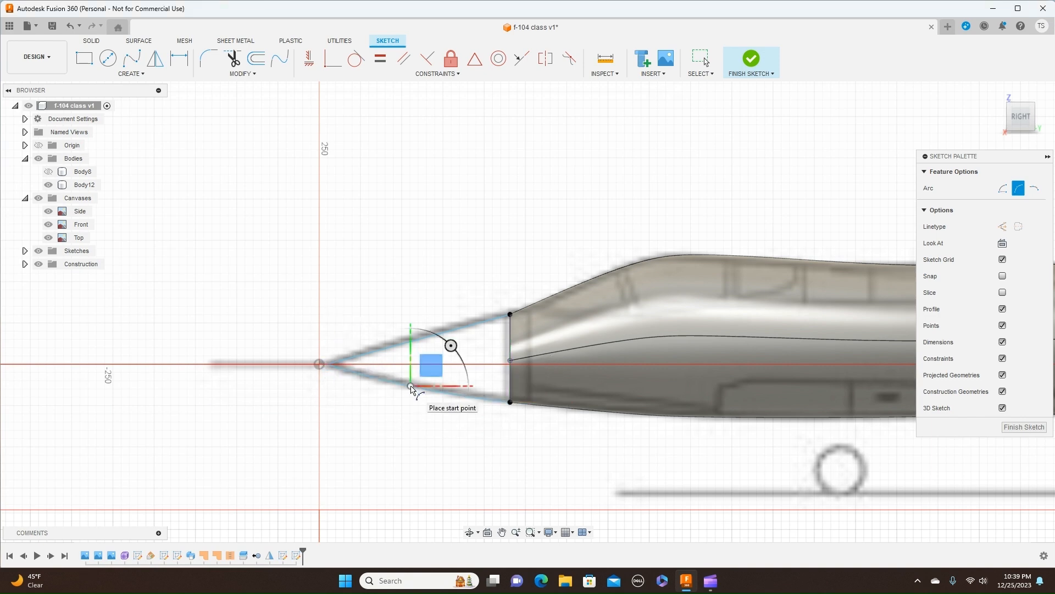
right_click(412, 389)
left_click(443, 370)
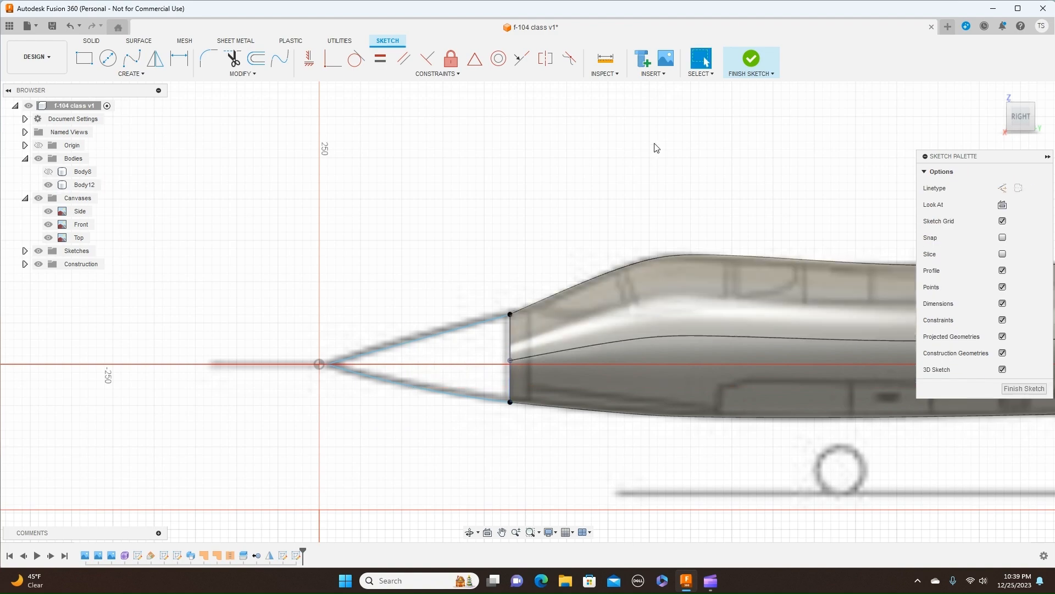
Project the vertical line on the fuselage's front end face into the sketch to close the nose cone profile.
left_click(1016, 117)
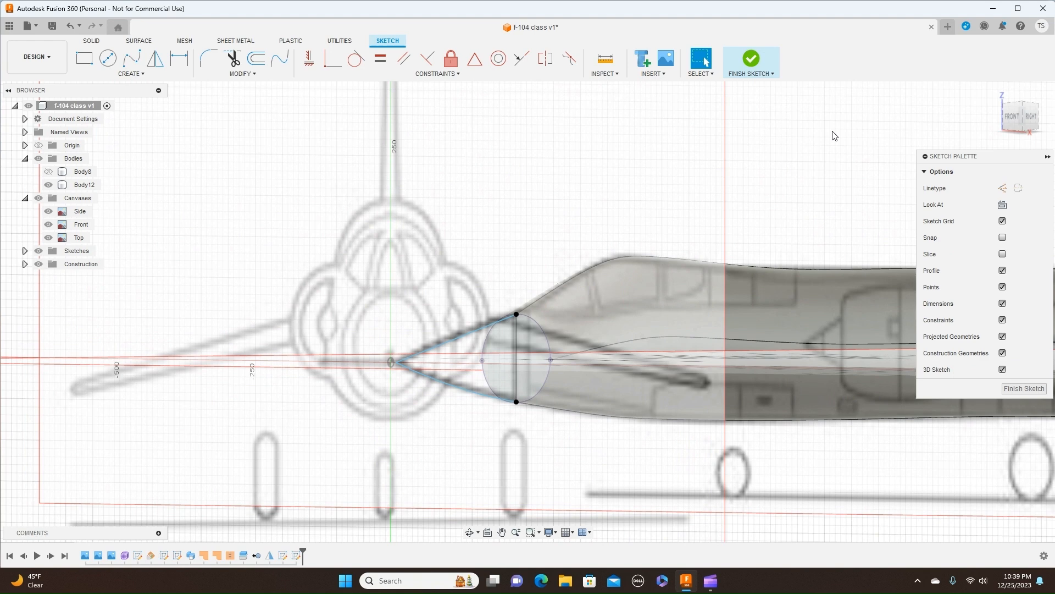
key("p")
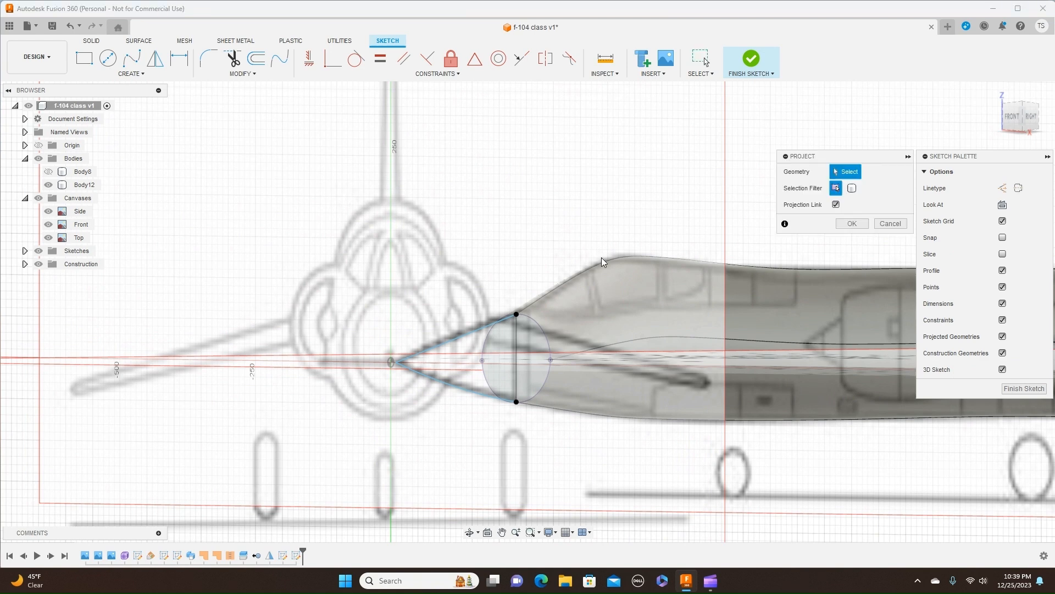
left_click(515, 338)
left_click(856, 223)
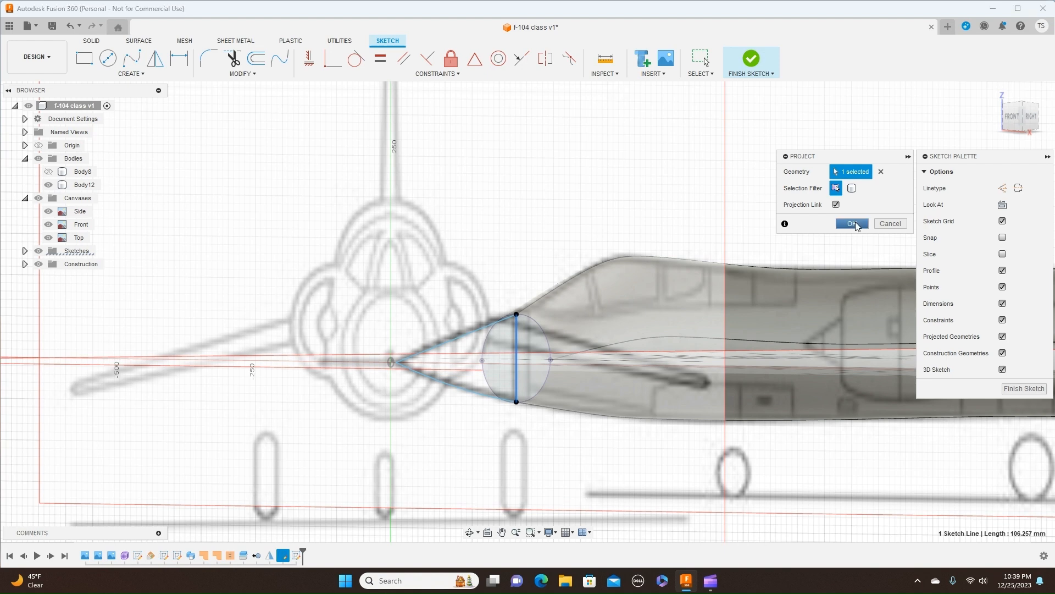
left_click(1032, 122)
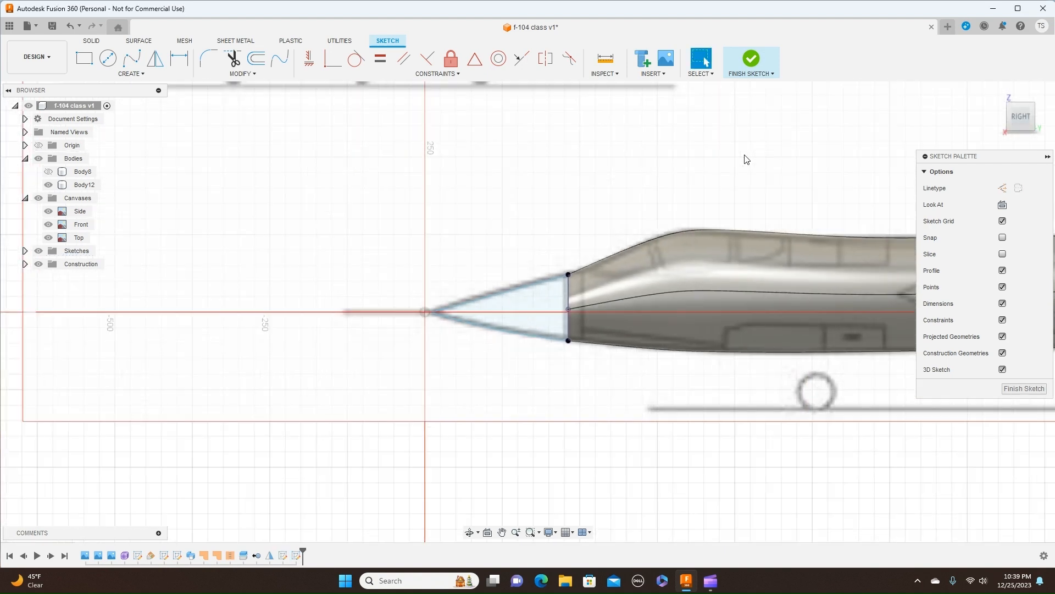
Finish the nose cone sketch and make the sketches visible again.
left_click(772, 74)
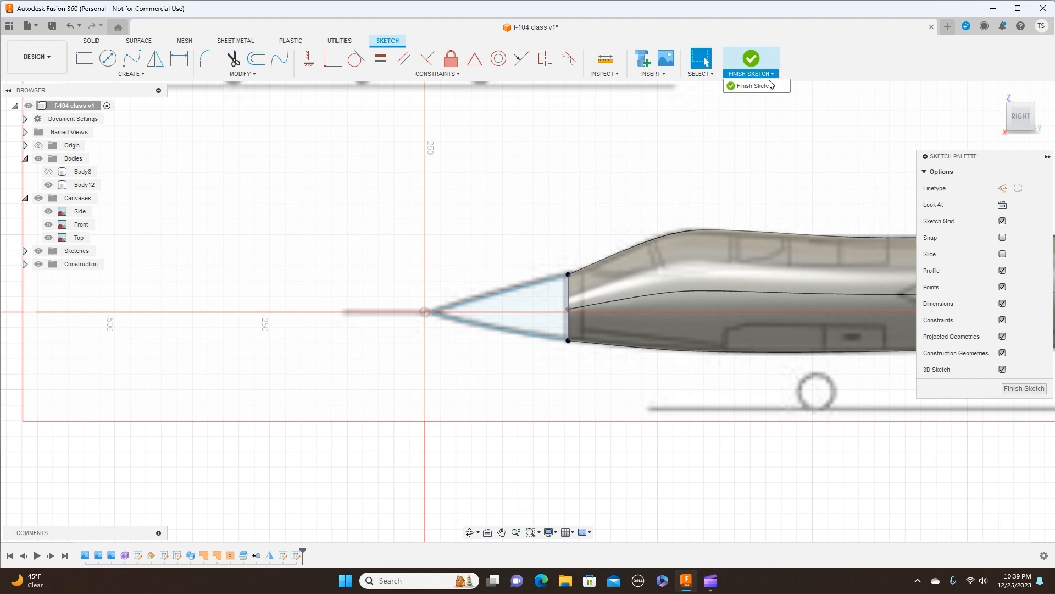
left_click(768, 85)
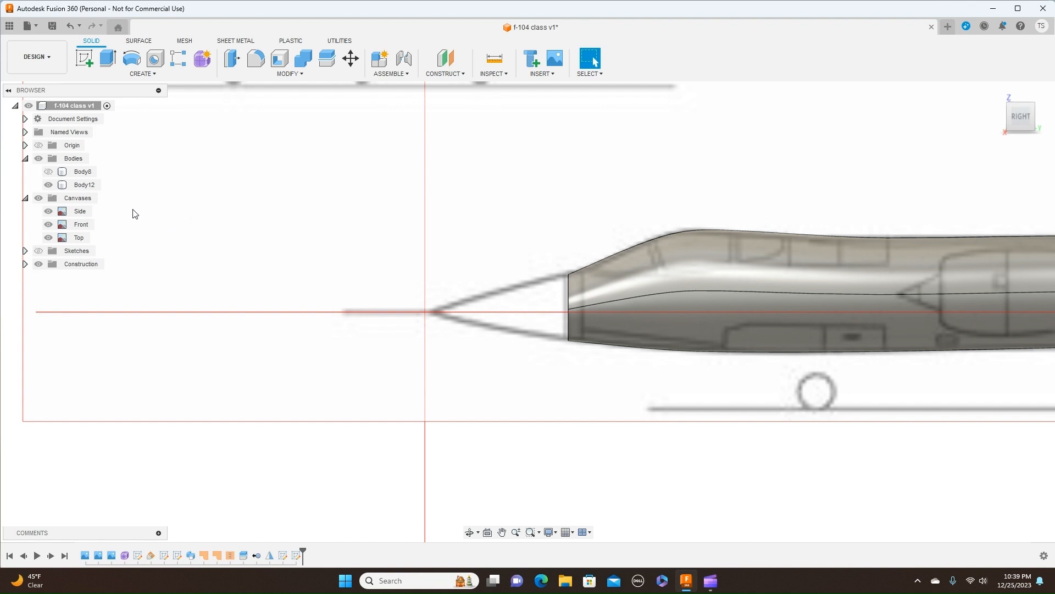
left_click(39, 250)
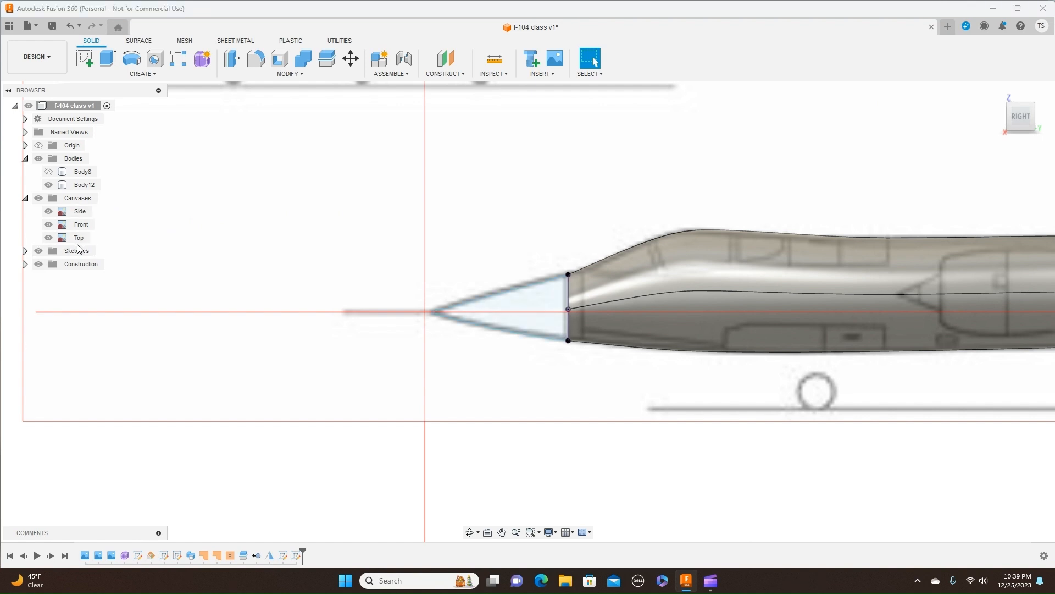
left_click(40, 265)
left_click_drag(1010, 120, 1042, 130)
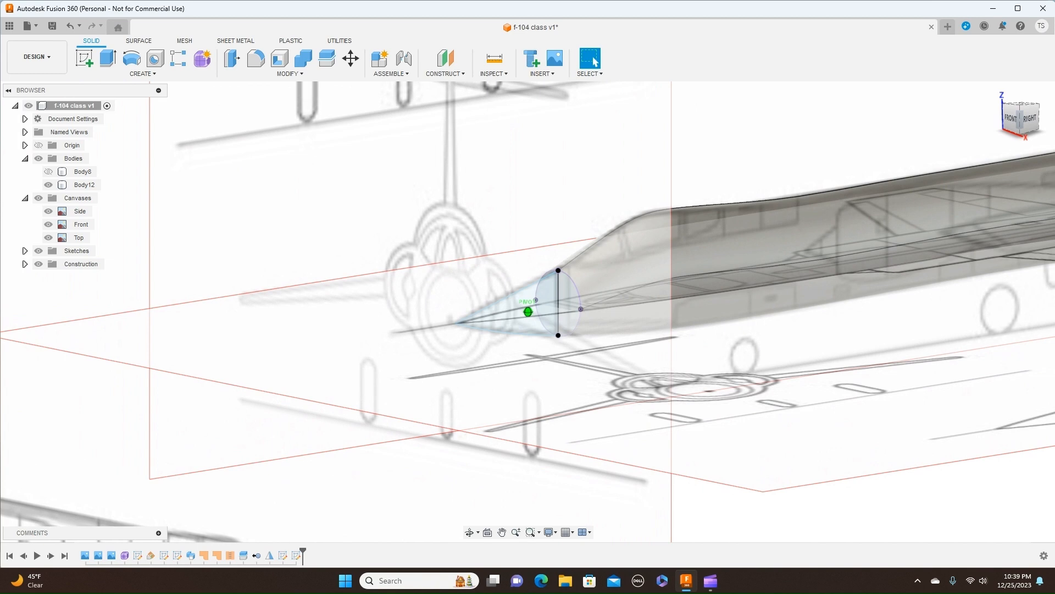
left_click(651, 251)
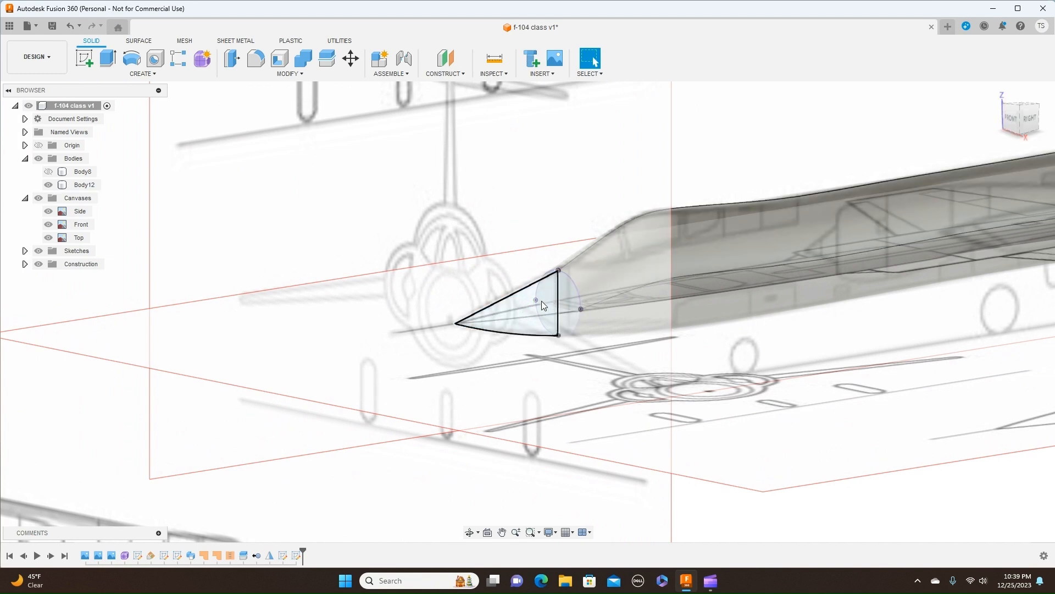
left_click(156, 75)
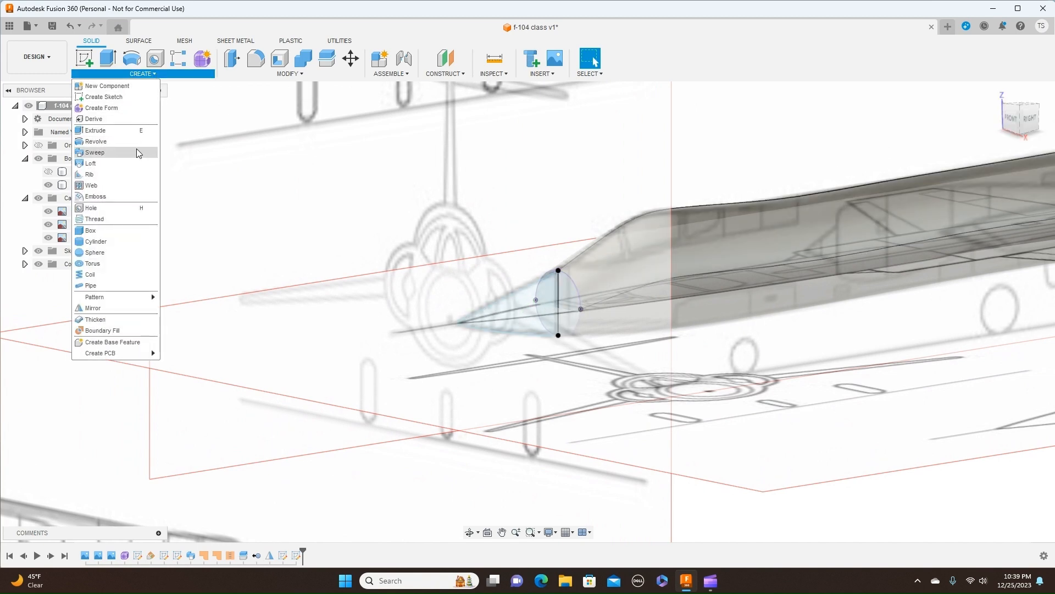
left_click(132, 171)
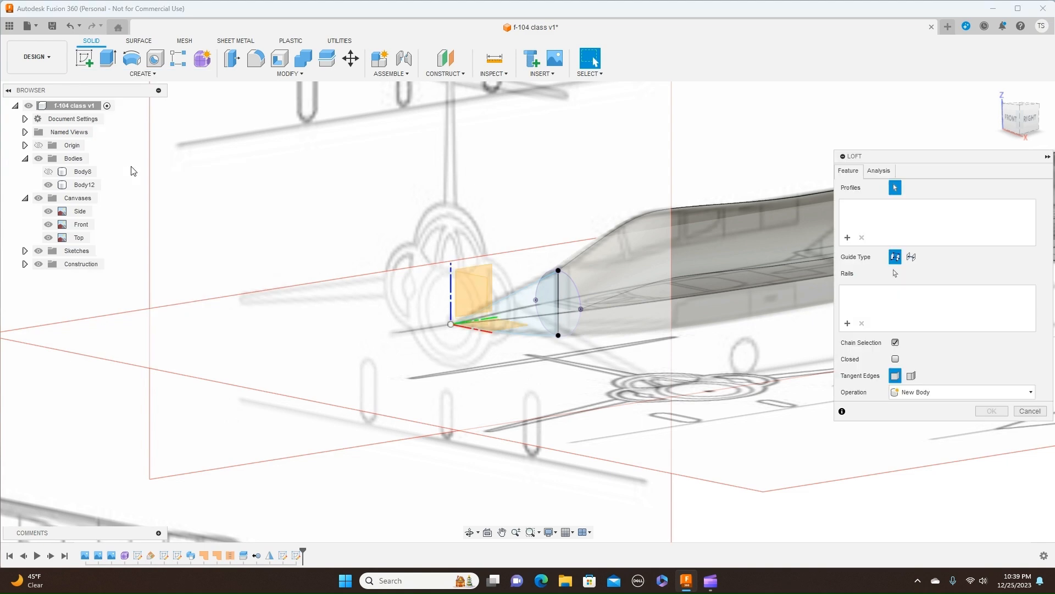
left_click(571, 303)
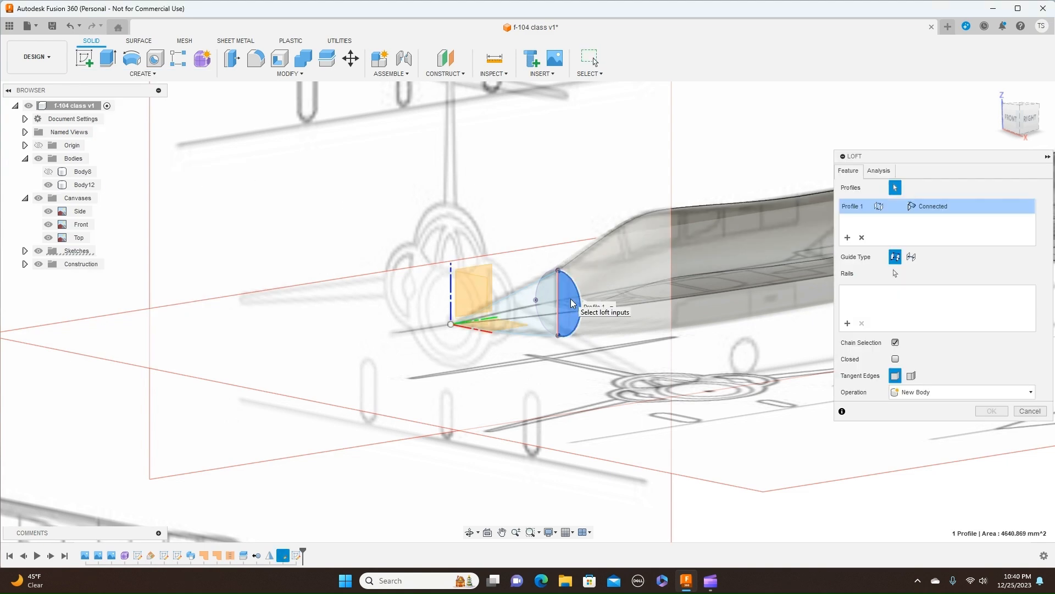
left_click(536, 305)
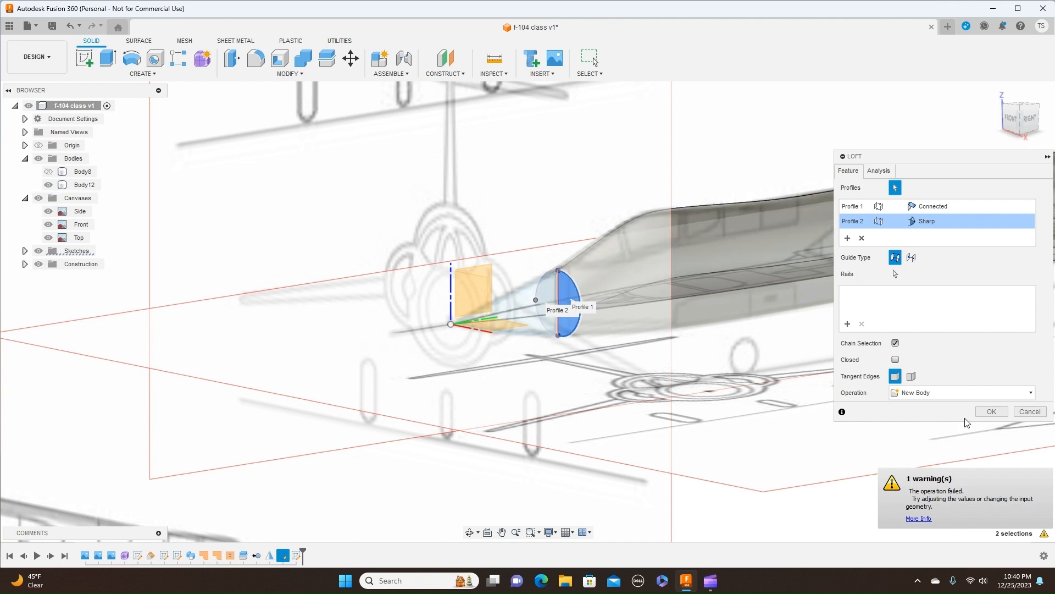
left_click(1007, 413)
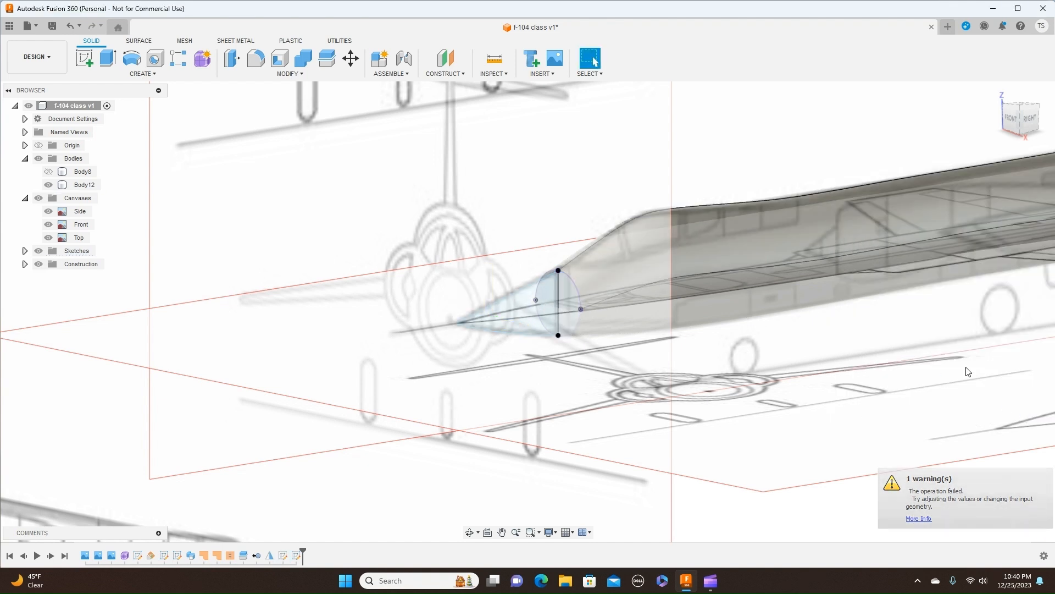
Loft one half of the nose cone between the half-round profile at the fuselage front and the nose cone sketch profile, using Join.
left_click(154, 73)
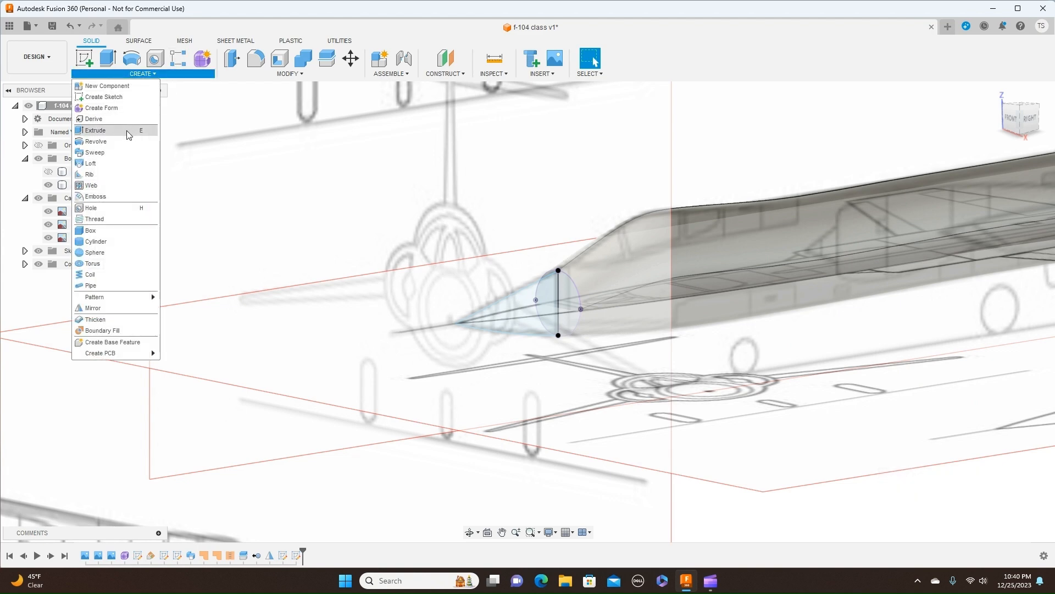
left_click(117, 163)
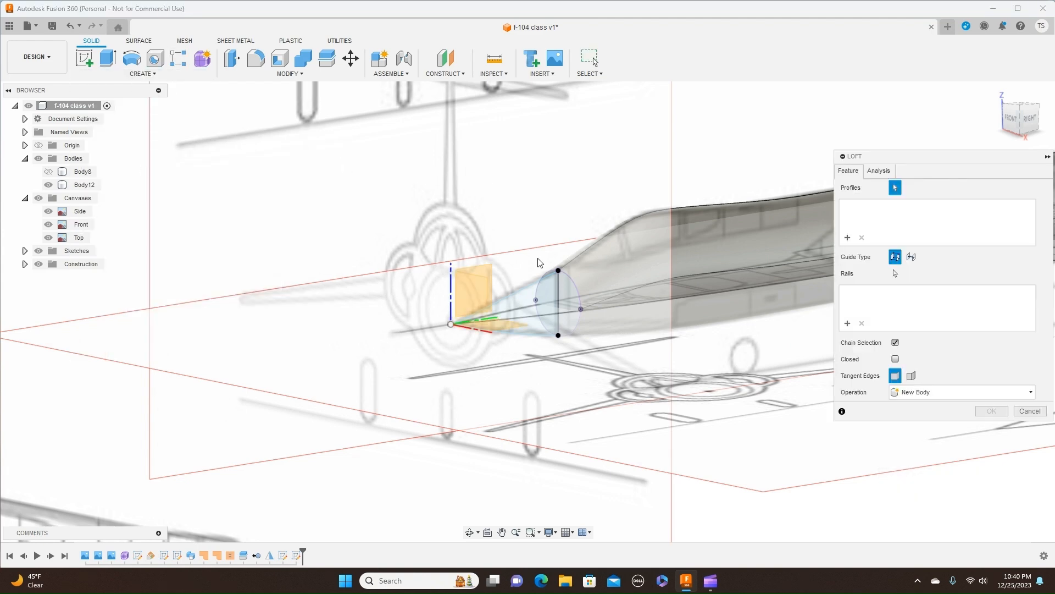
left_click(564, 290)
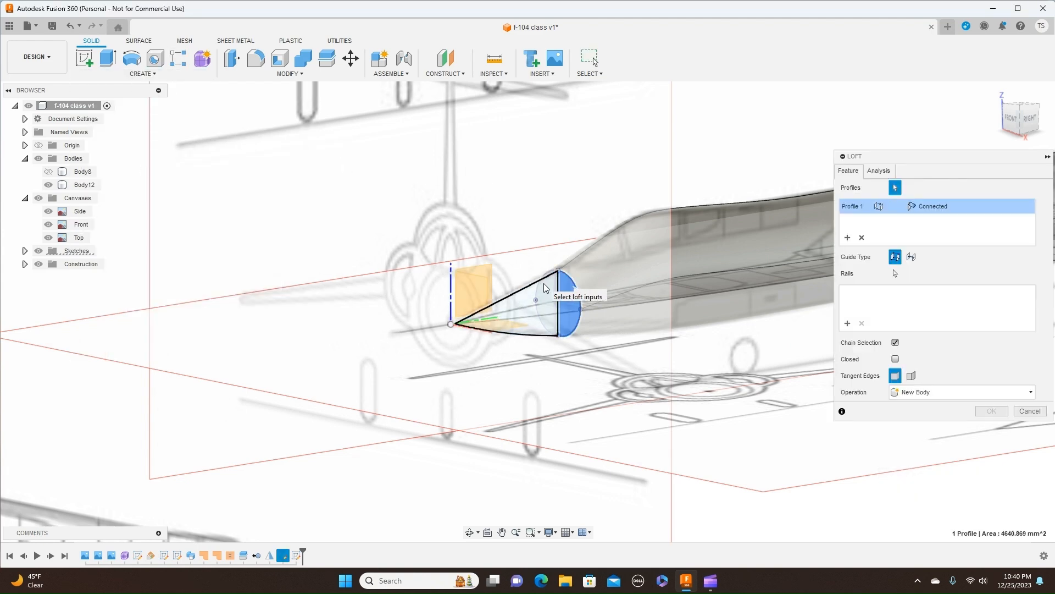
left_click(545, 287)
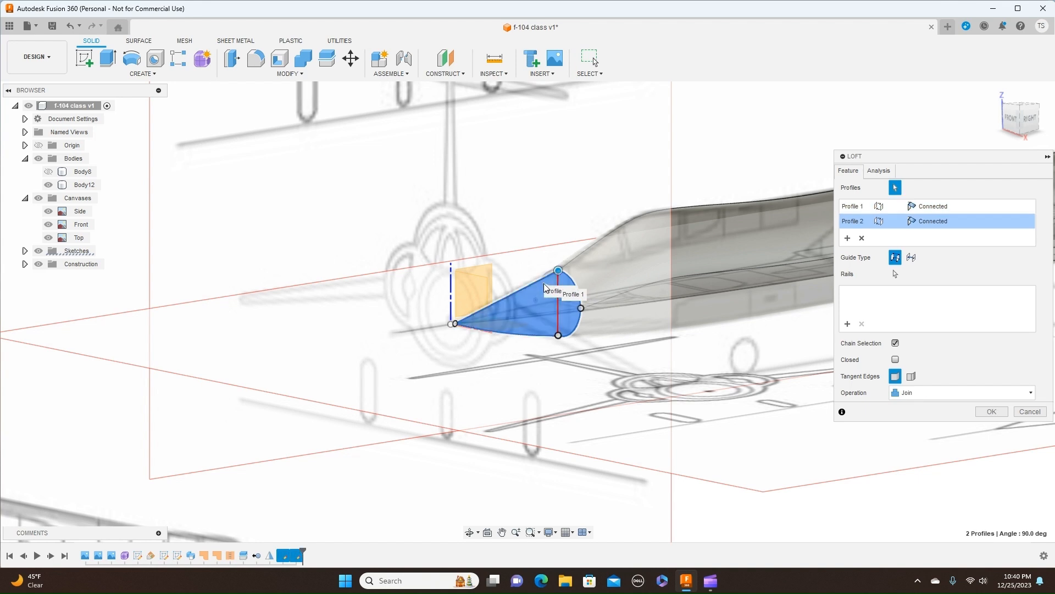
left_click(984, 417)
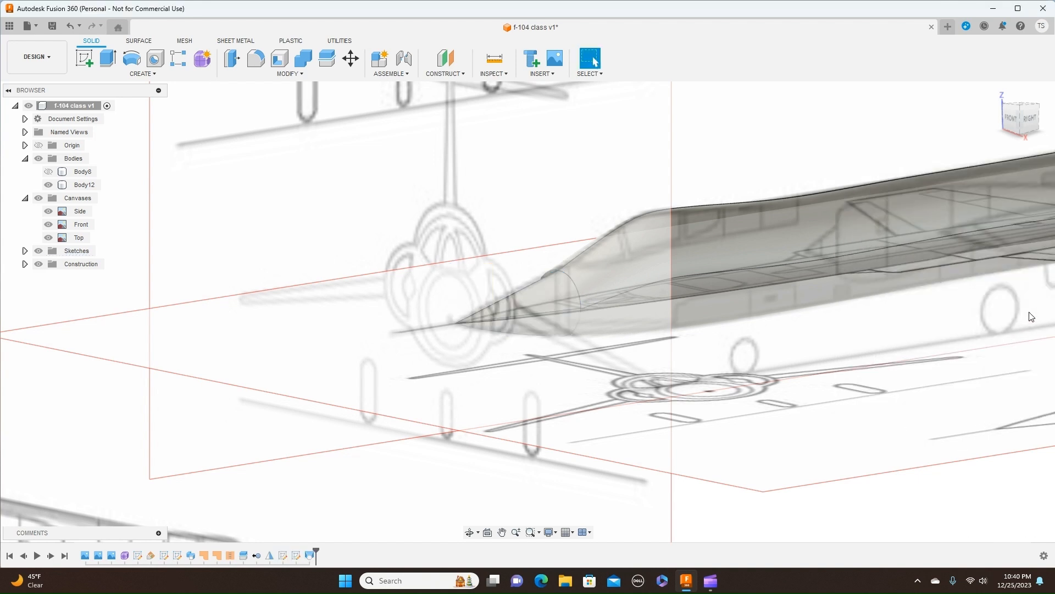
Loft the other half of the nose cone from the remaining half-round fuselage front face to the first half's flat face, using Join.
left_click_drag(1020, 129, 1050, 131)
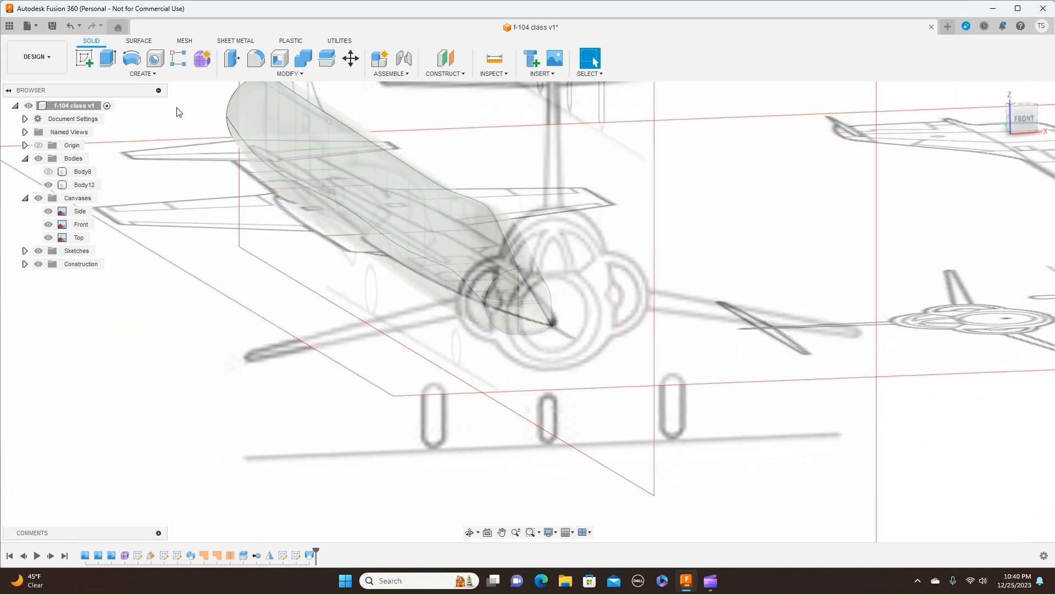
left_click(152, 73)
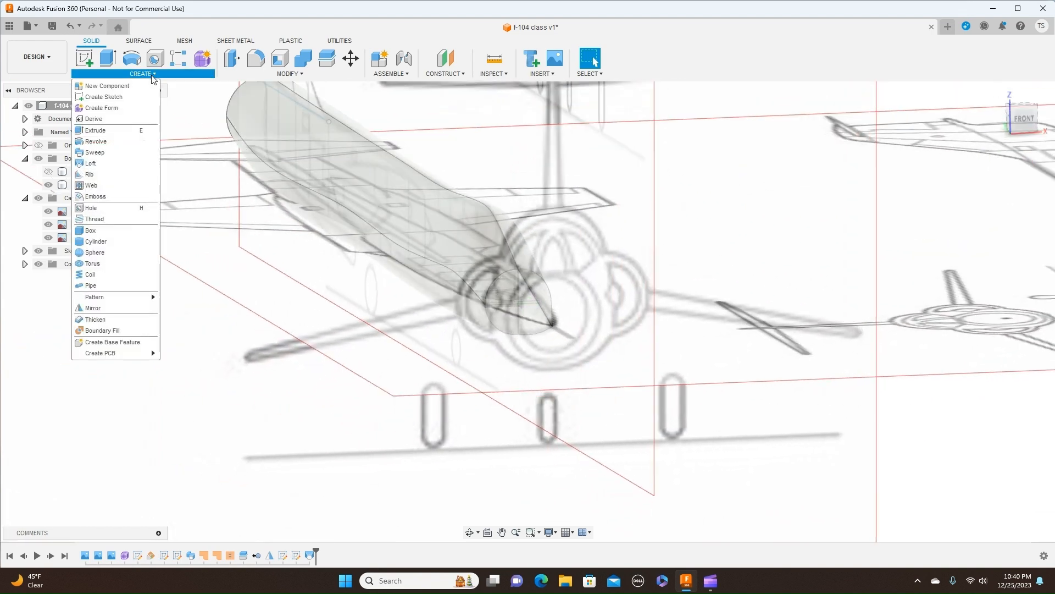
left_click(91, 163)
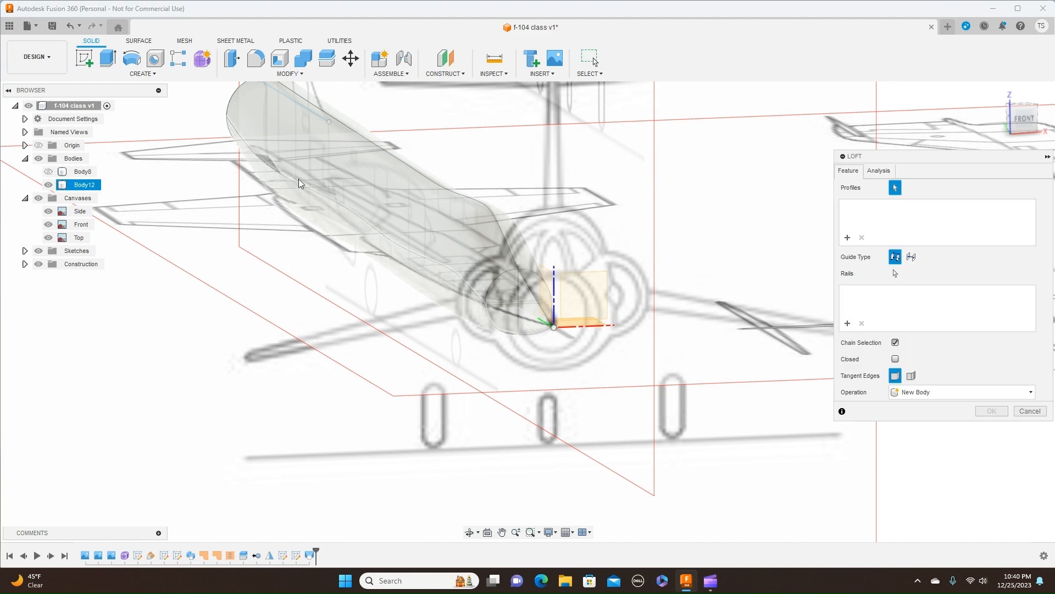
left_click(506, 299)
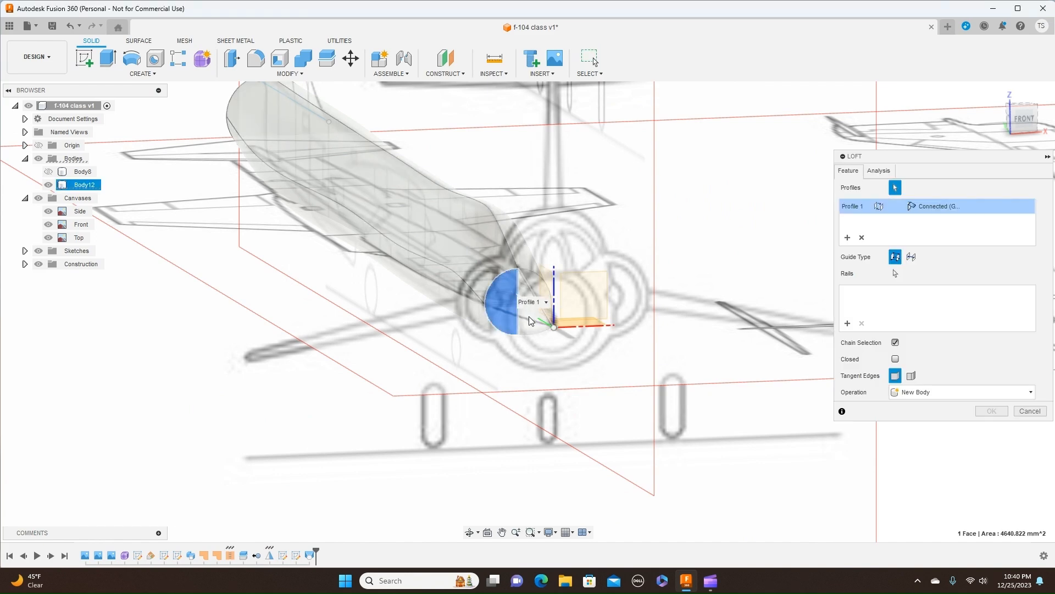
left_click(532, 320)
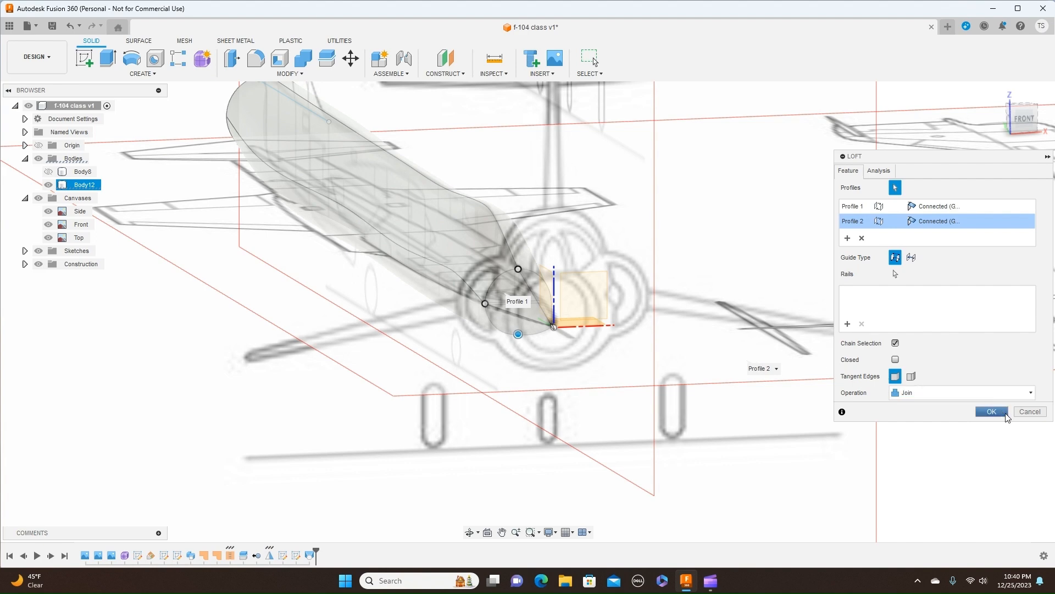
left_click(1005, 414)
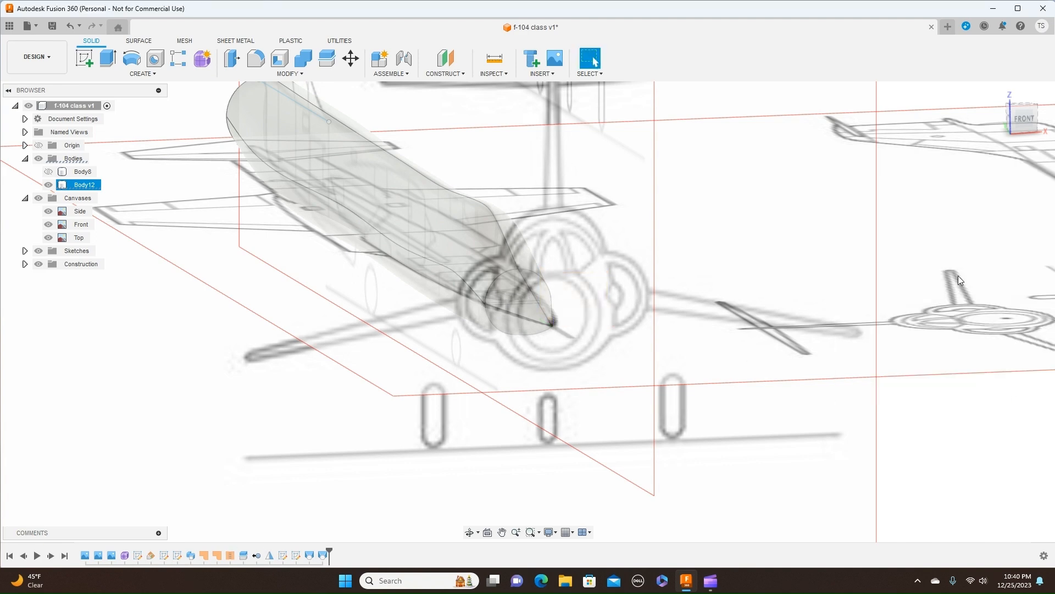
Make the hidden vertical fin body visible with the aircraft in the right side view.
left_click(1013, 117)
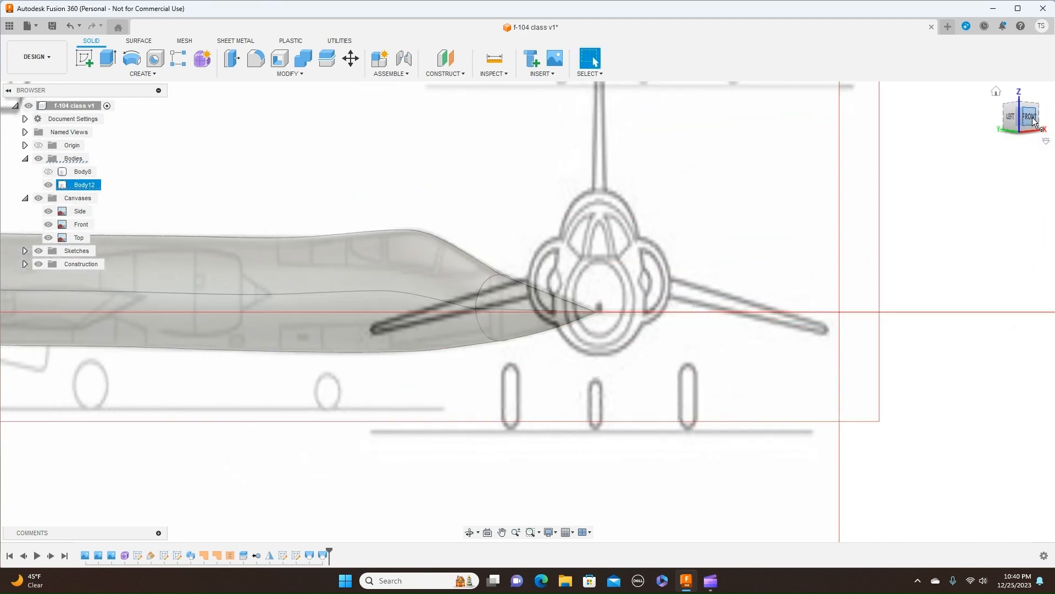
left_click(1042, 118)
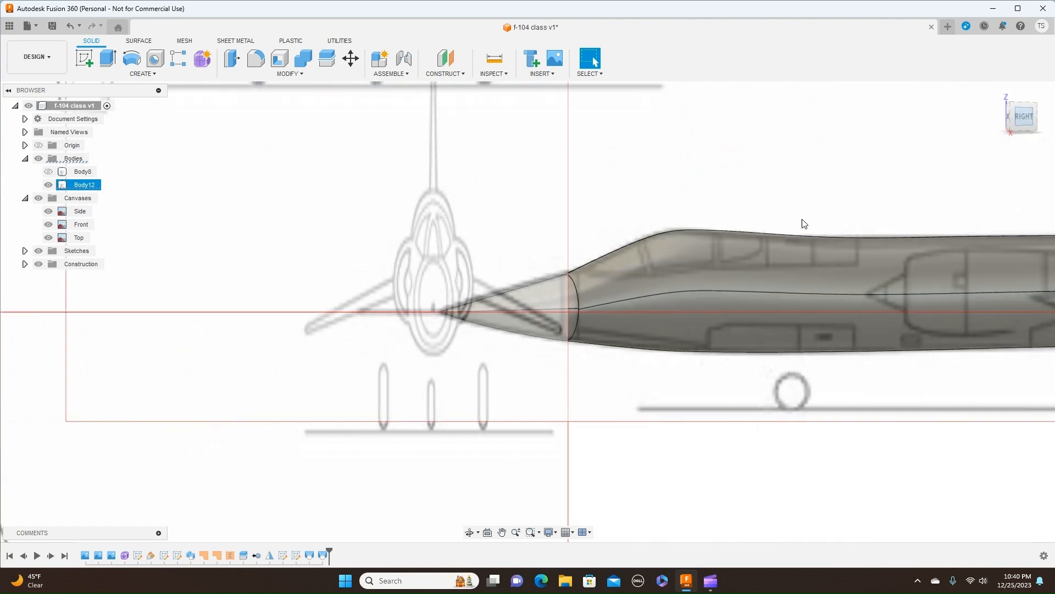
middle_click_drag(814, 156, 424, 192)
key("Escape")
scroll(608, 207, "down", 3)
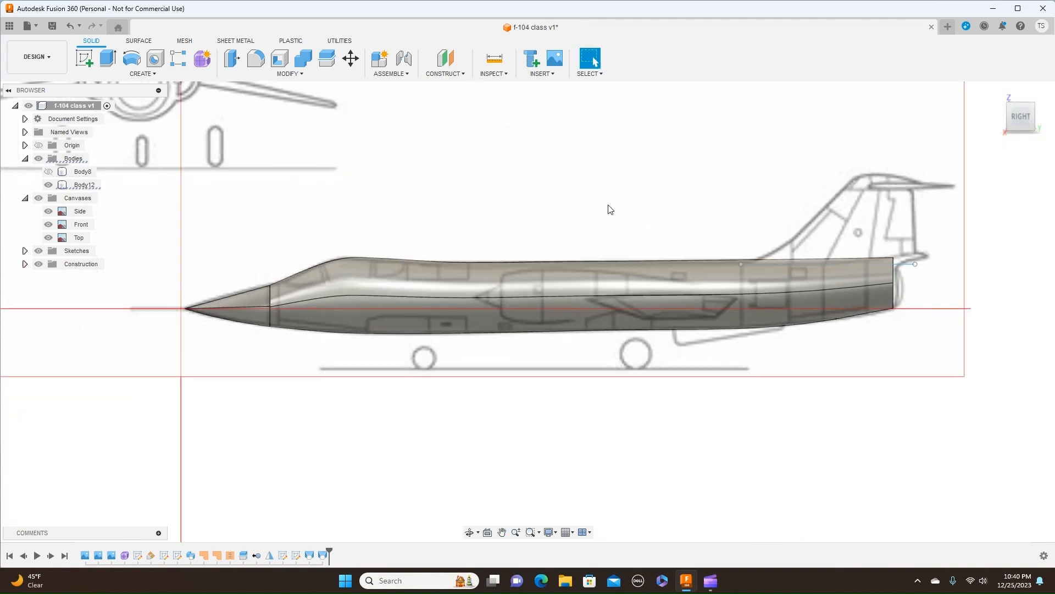
left_click(48, 171)
middle_click_drag(453, 214, 553, 236)
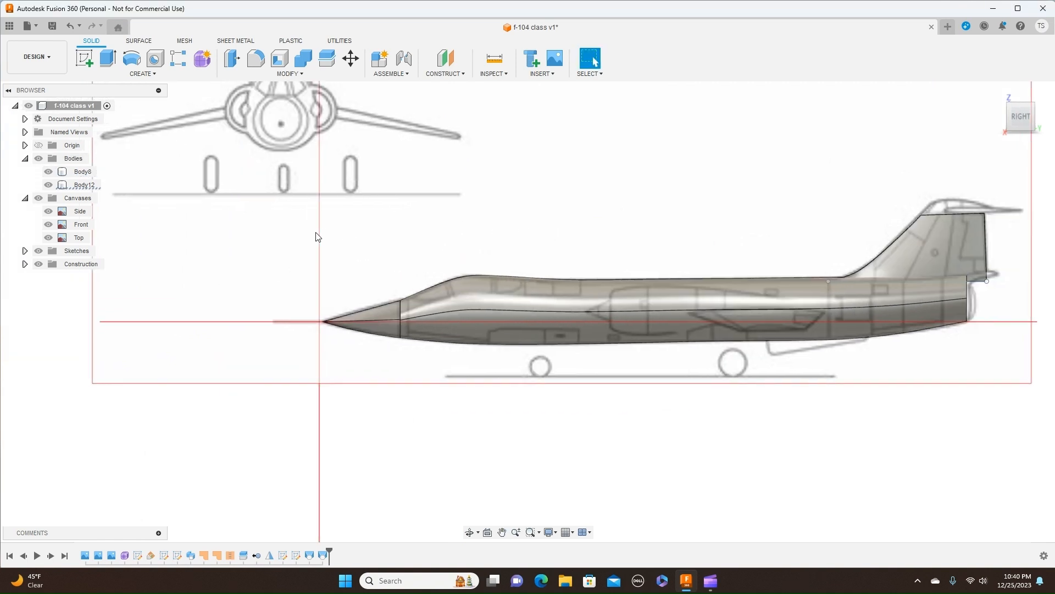
Rename the fuselage body as Fuselage.
left_click(48, 185)
left_click(48, 184)
double_click(72, 186)
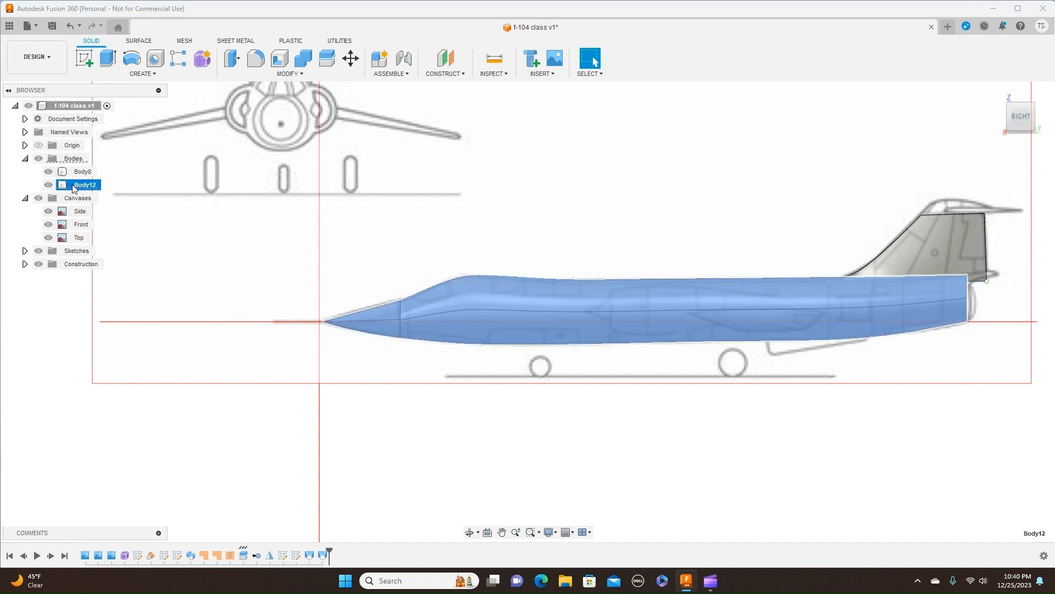
key("BackSpace")
type("Fuselage")
key("Return")
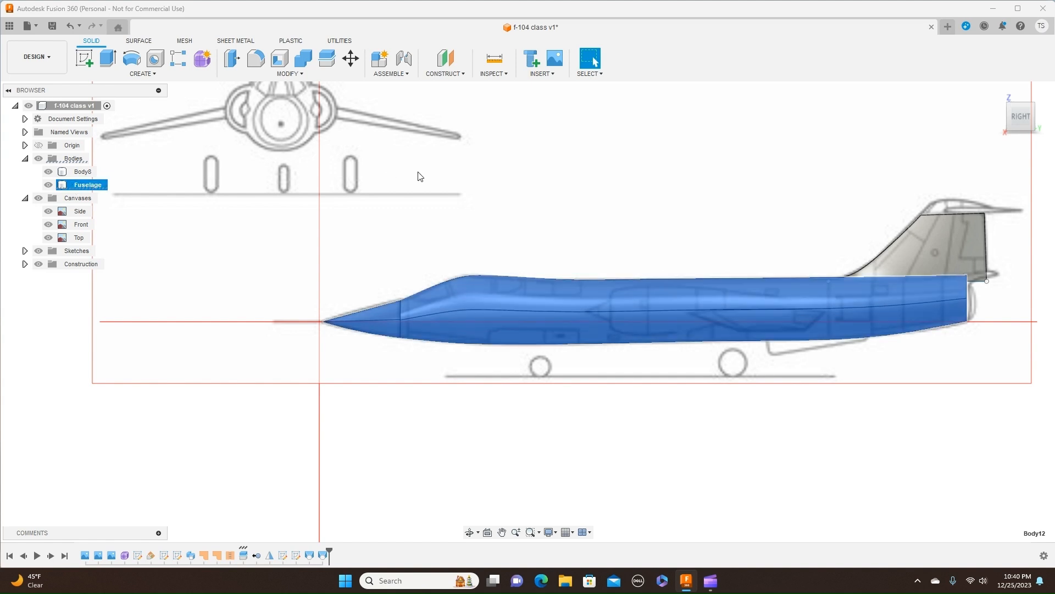
Rename the vertical fin body as Vertical stab.
left_click(855, 283, "shift")
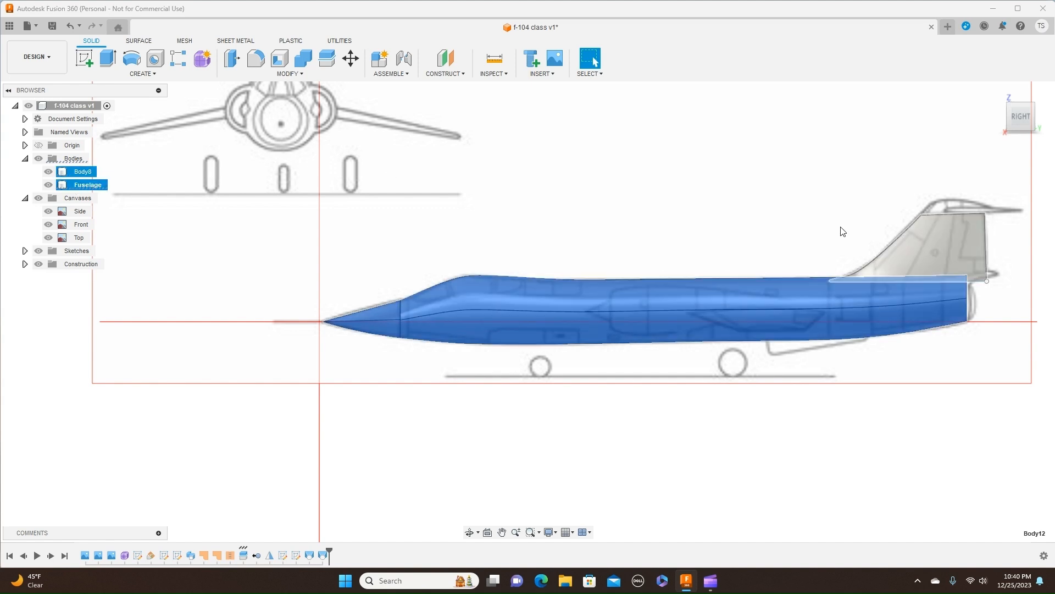
left_click(70, 173)
double_click(71, 175)
key("BackSpace")
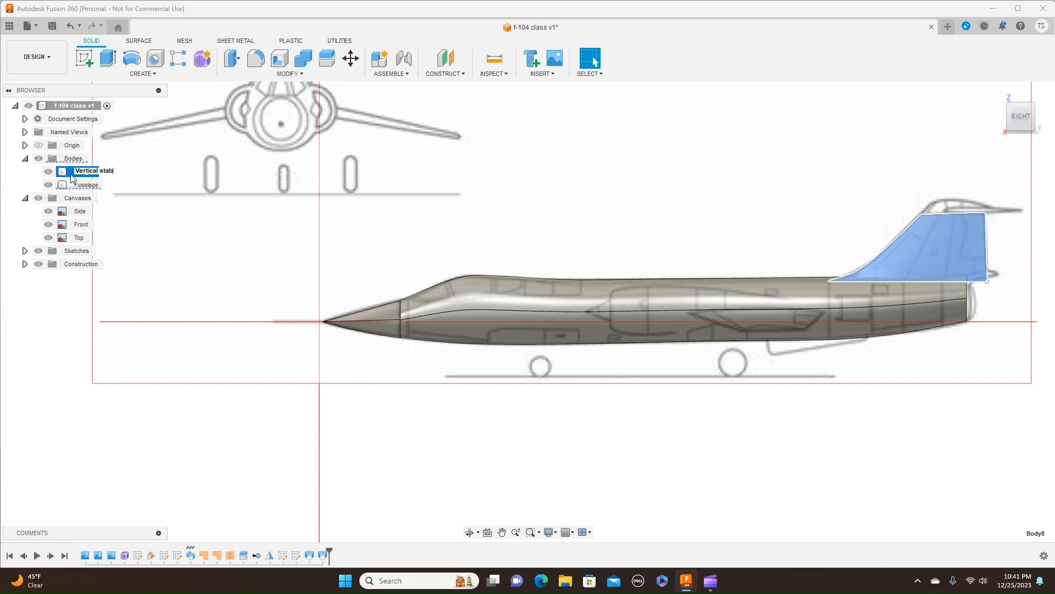
key("Return")
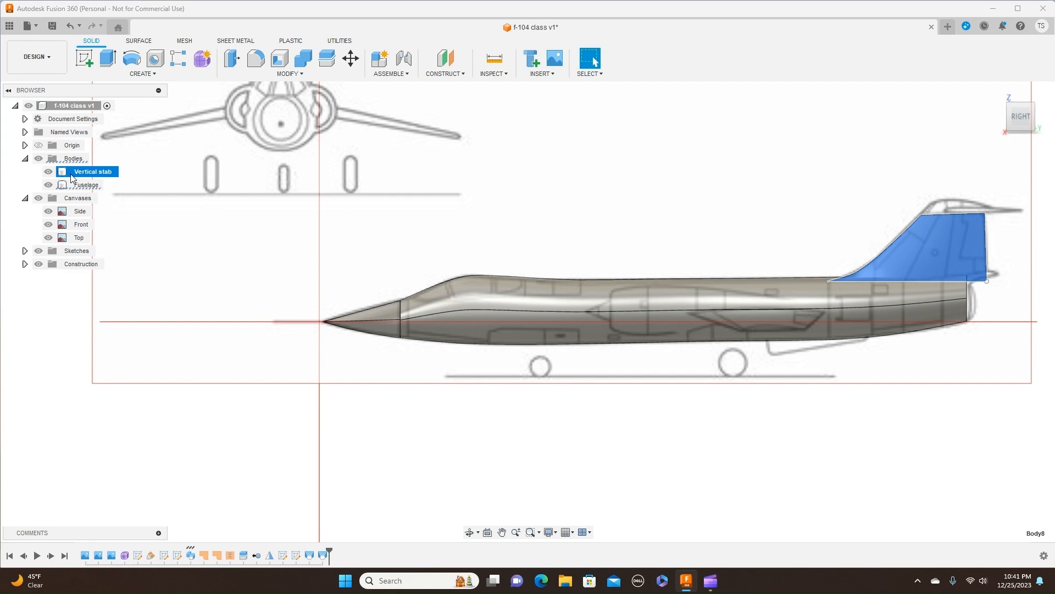
left_click(177, 229)
Hide all the reference canvases and sketches so that only the aircraft bodies are shown.
scroll(285, 224, "down", 3)
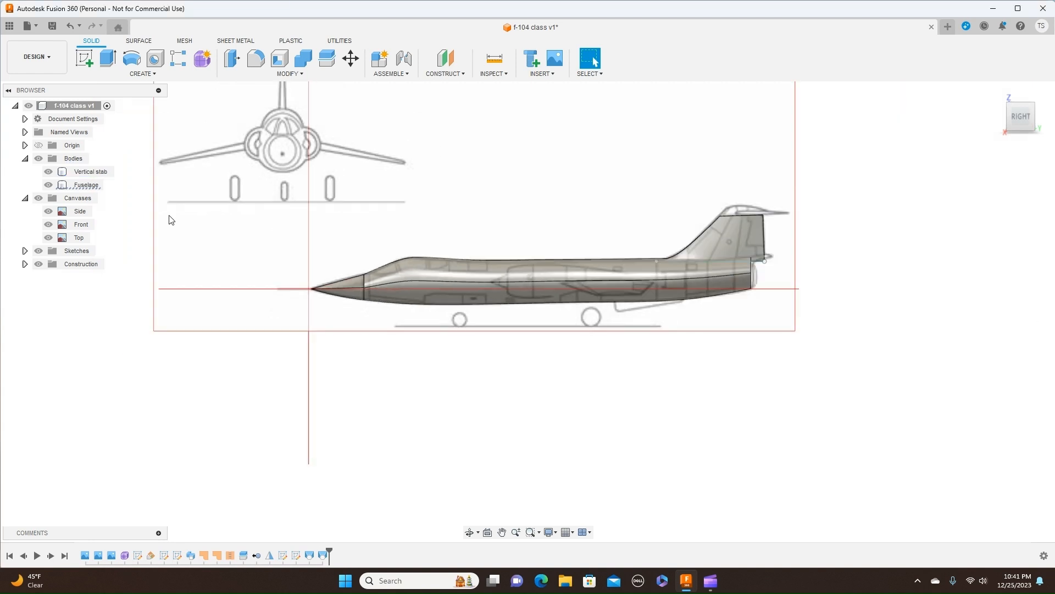
left_click(49, 263)
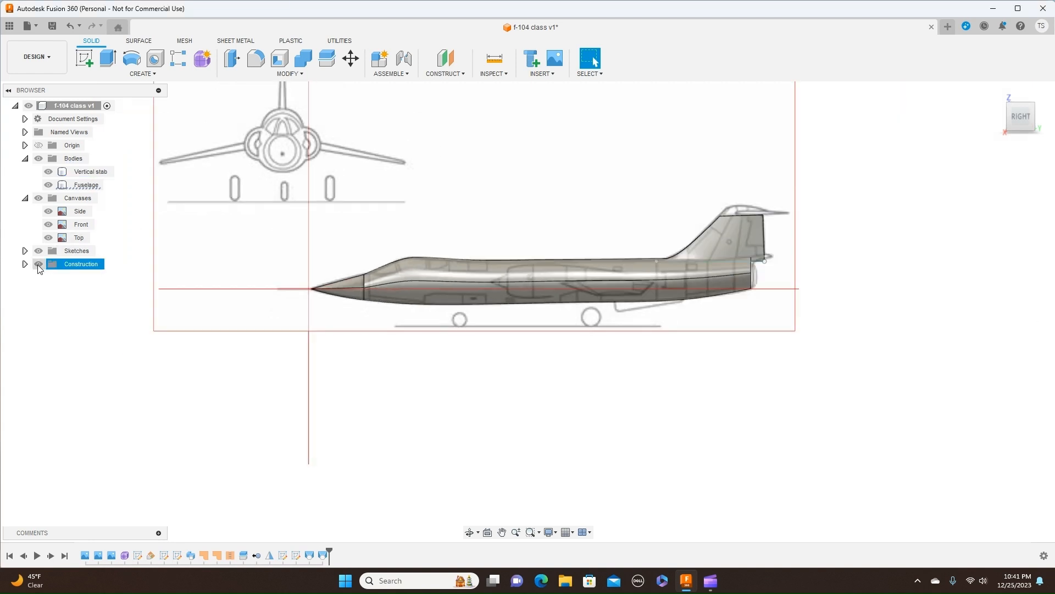
left_click(38, 198)
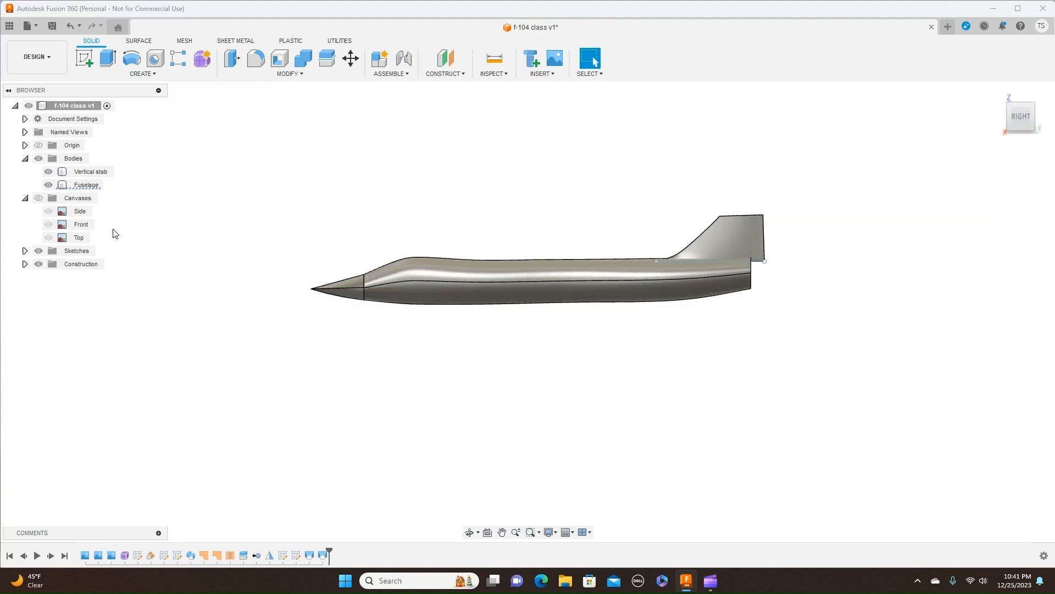
scroll(309, 285, "up", 1)
left_click(38, 251)
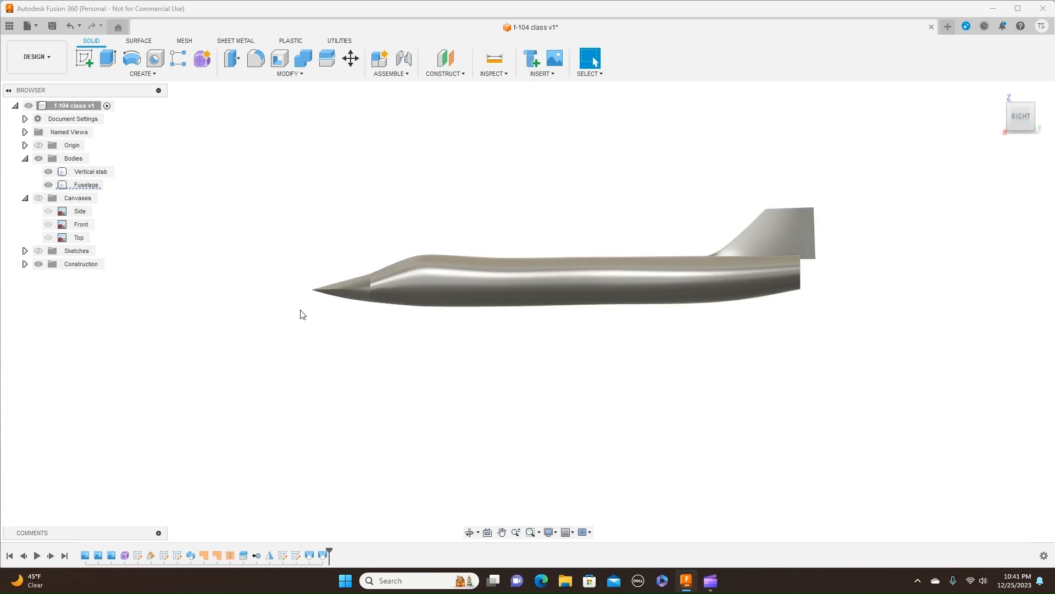
mouse_move(1011, 120)
left_mouse_down()
mouse_move(1047, 125)
mouse_move(1009, 110)
mouse_move(1029, 115)
left_mouse_up()
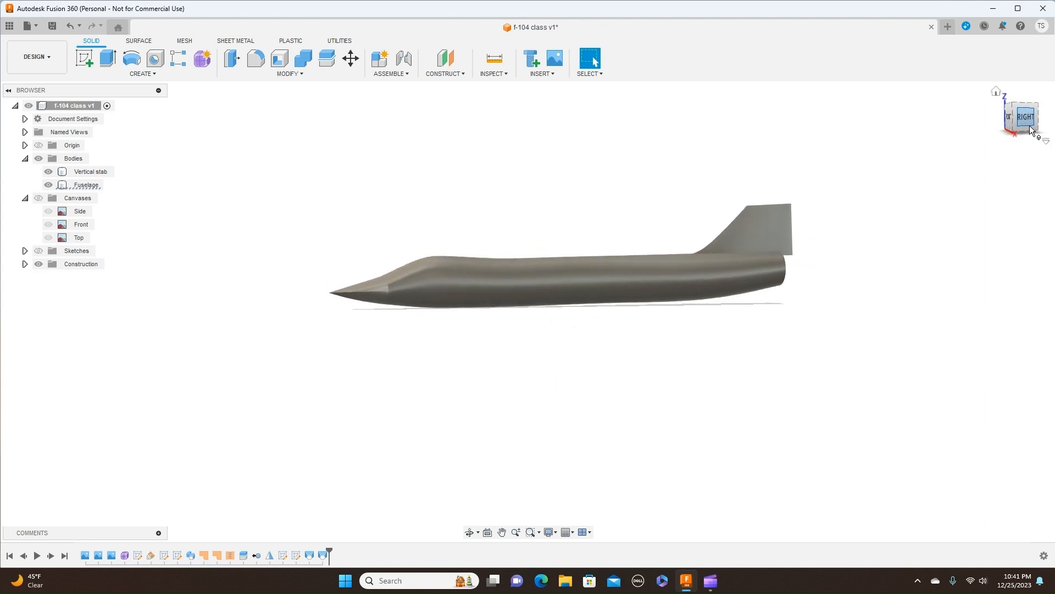
left_click(1031, 118)
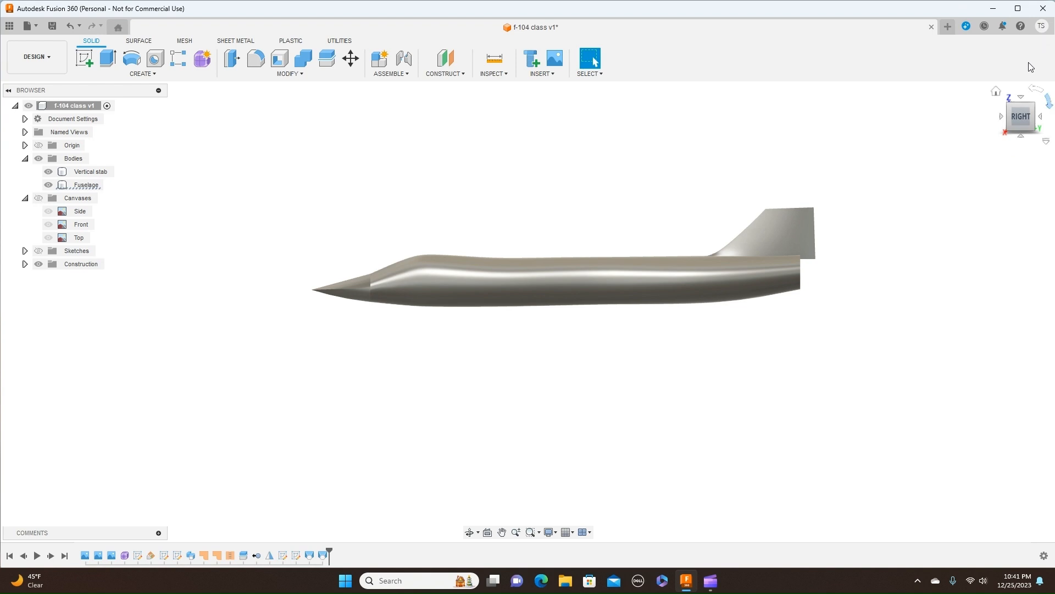
left_click(1012, 116)
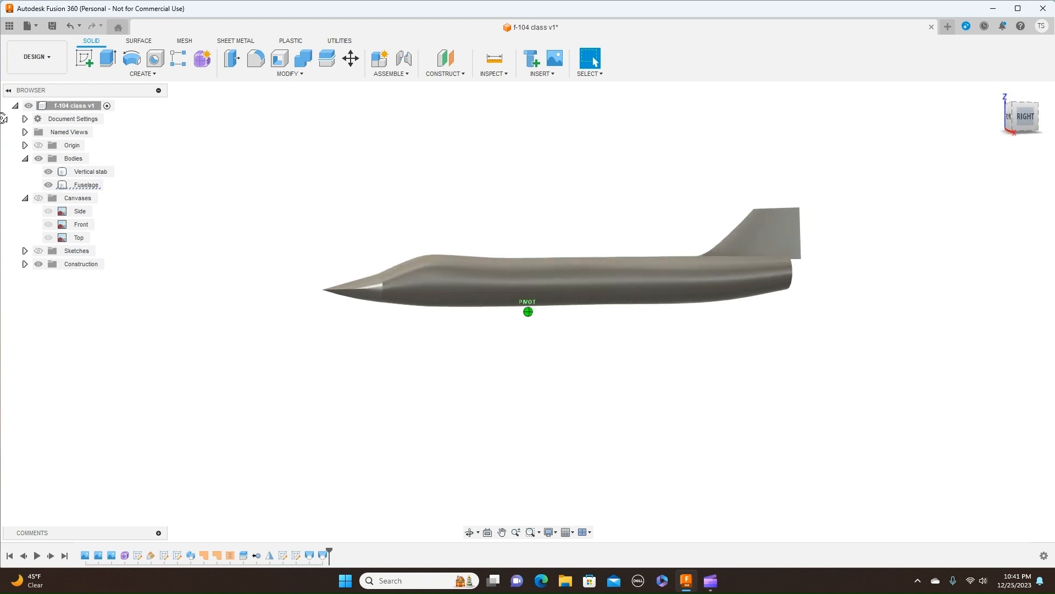
left_click_drag(1025, 116, 1015, 117)
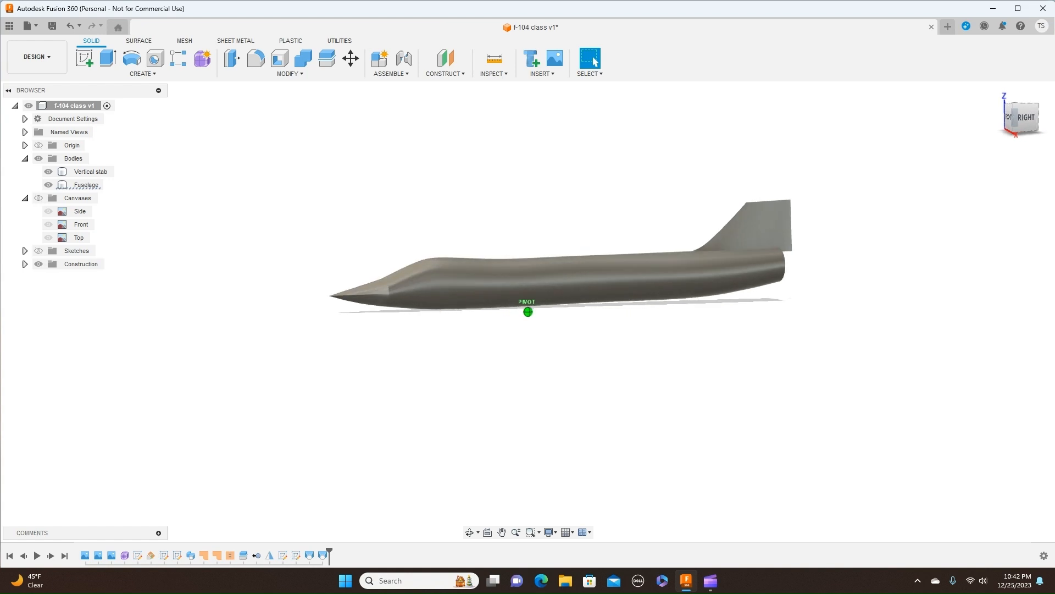
Examine the finished fuselage, nose cone and vertical stab from the right side and from several raised angles.
left_click(1026, 118)
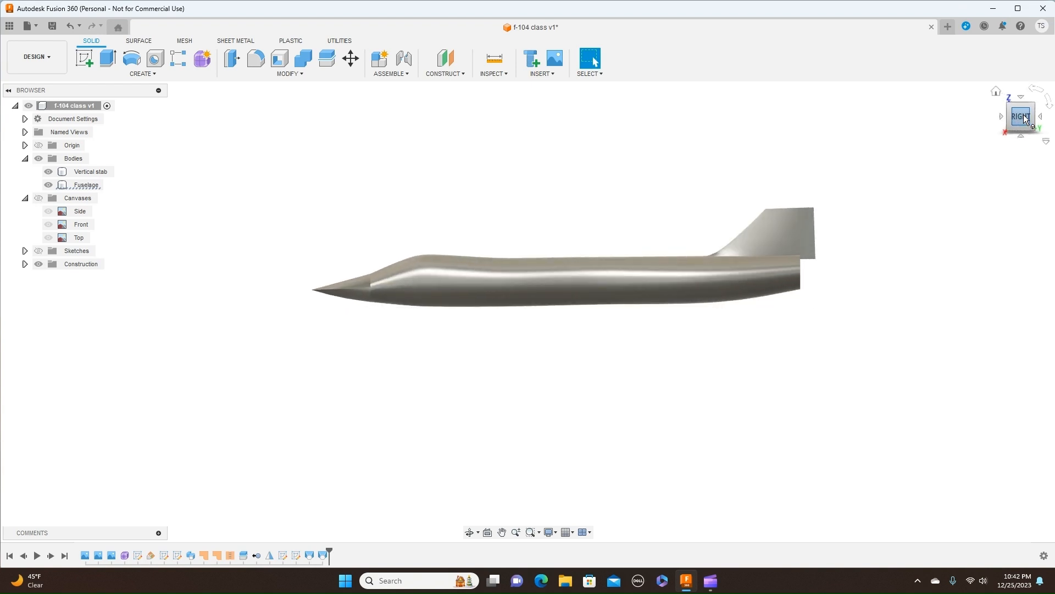
mouse_move(1023, 105)
left_mouse_down()
mouse_move(1023, 157)
mouse_move(1023, 143)
left_mouse_up()
scroll(760, 278, "up", 5)
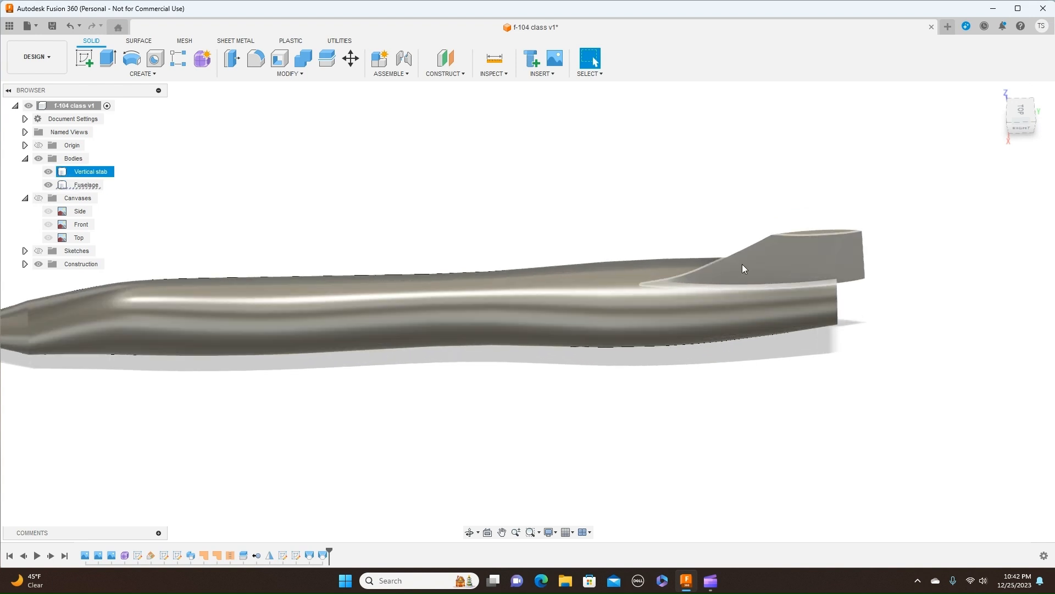
scroll(744, 268, "down", 2)
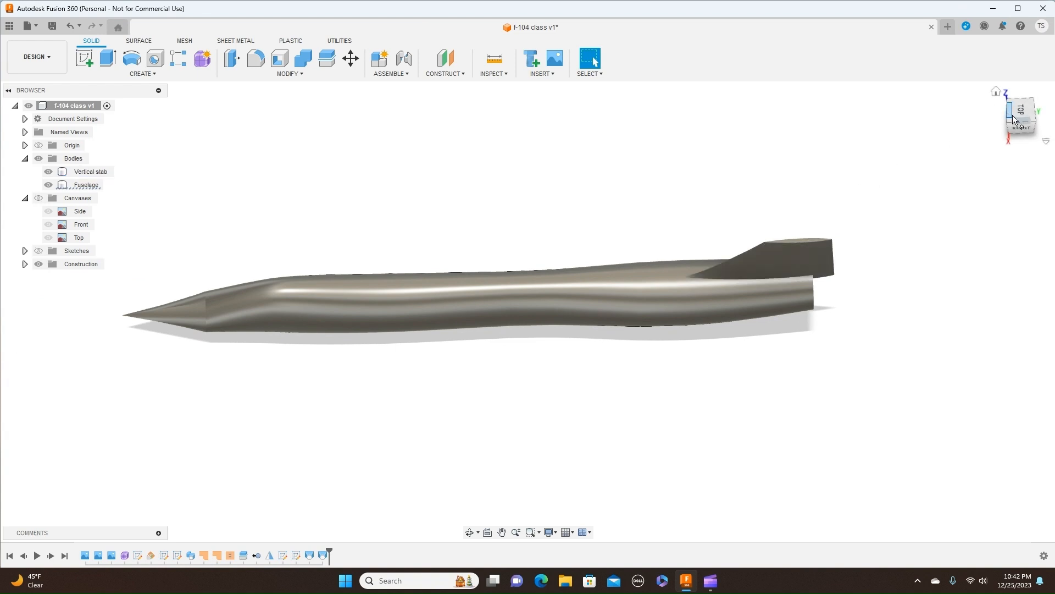
mouse_move(1019, 122)
left_mouse_down()
mouse_move(1020, 101)
mouse_move(1019, 126)
left_mouse_up()
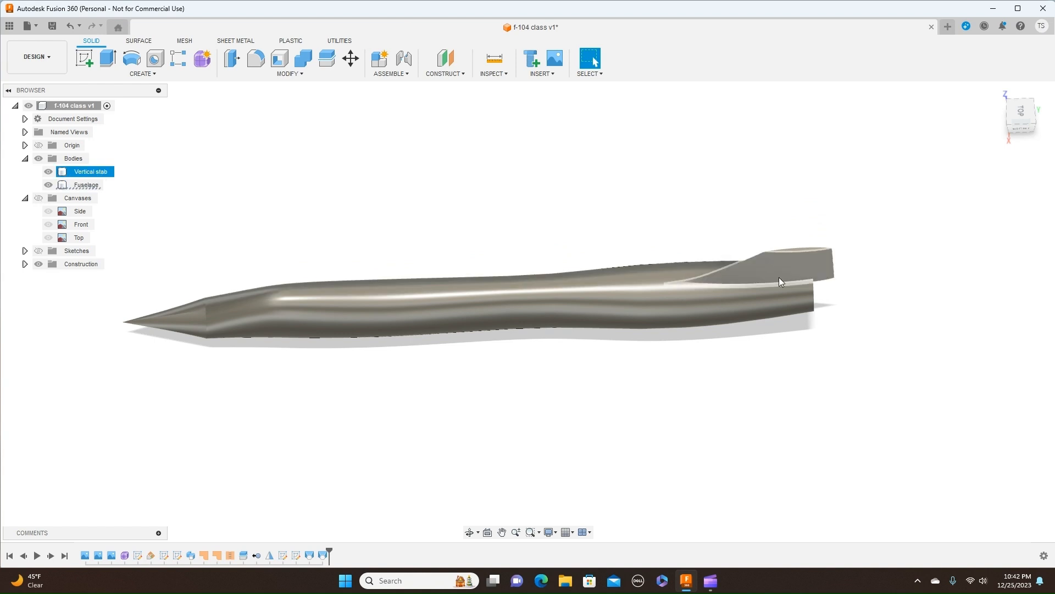
left_click_drag(1026, 125, 1026, 132)
left_click_drag(1027, 126, 1026, 115)
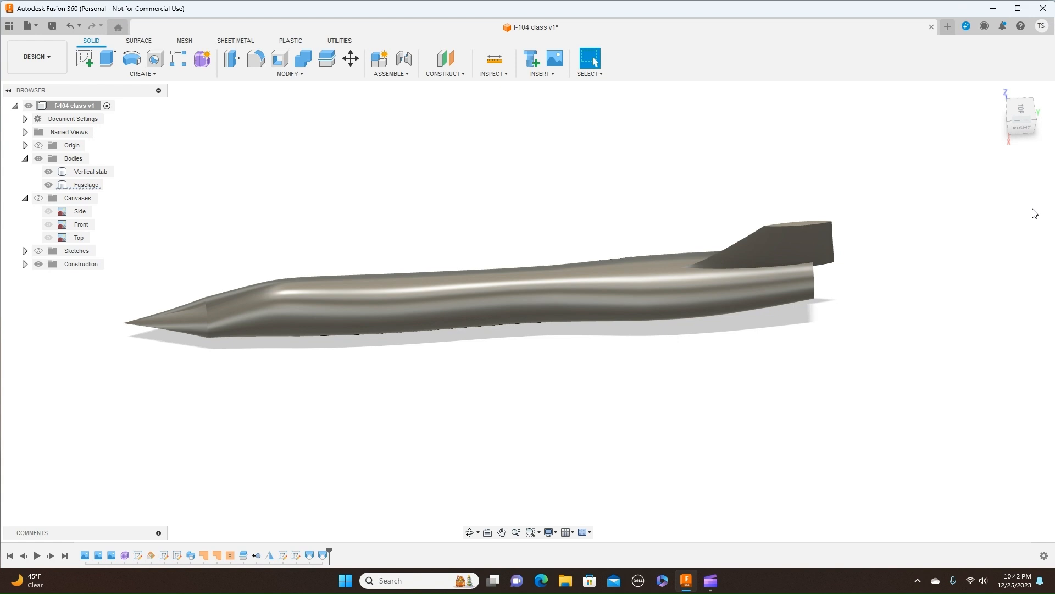
left_click(1027, 127)
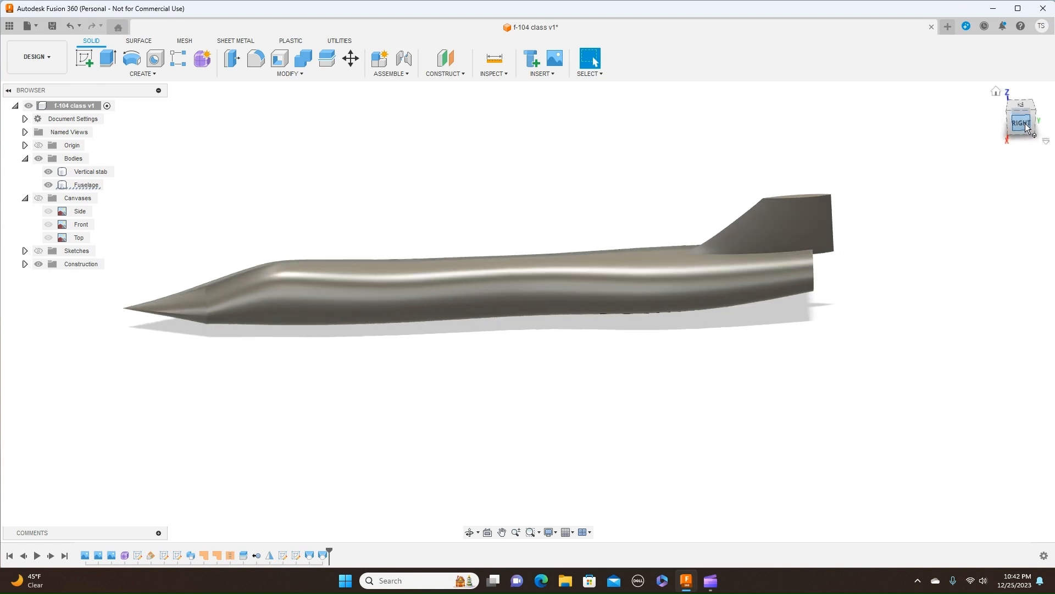
mouse_move(717, 579)
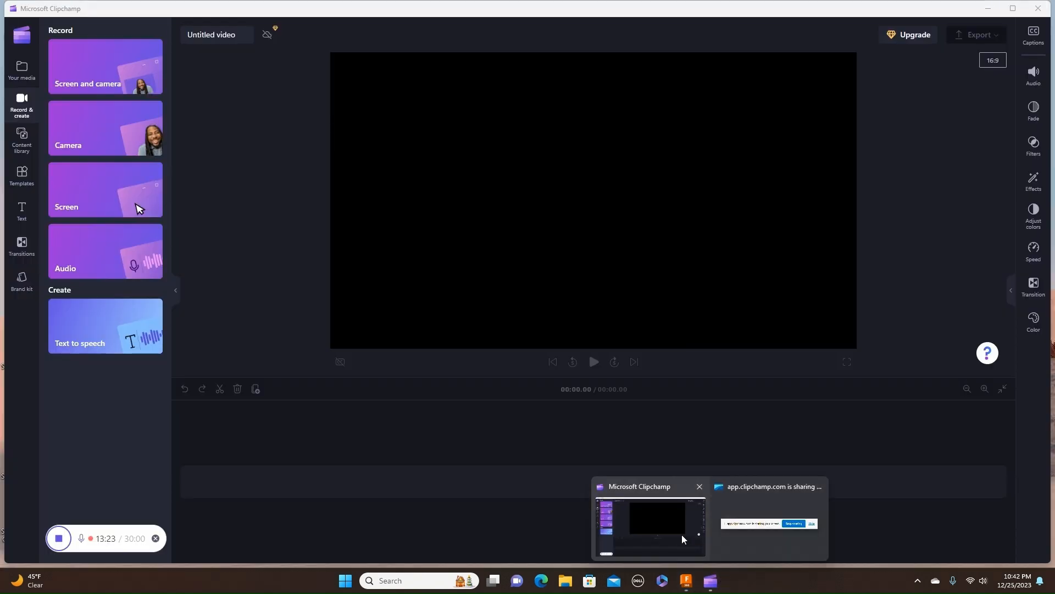
left_click(683, 539)
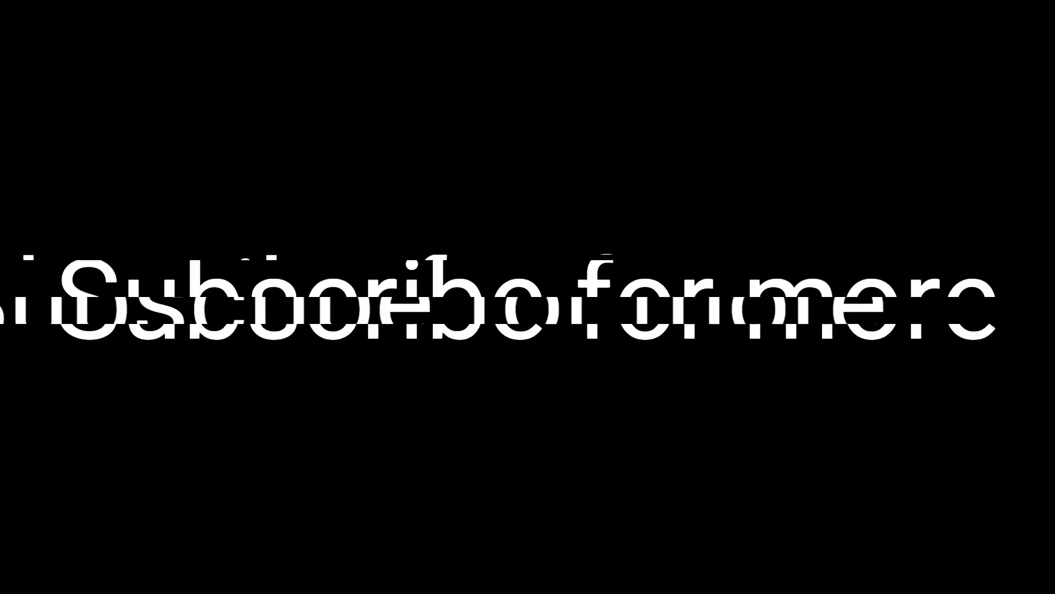